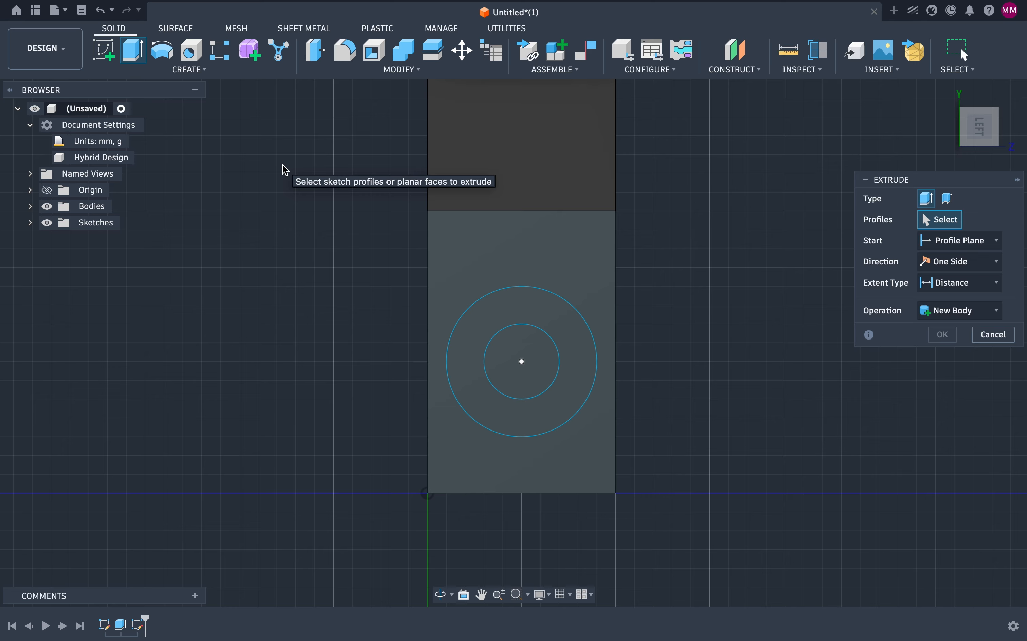
Step: Cut-extrude the inner circle profile about 7.2 mm into the part
click(536, 339)
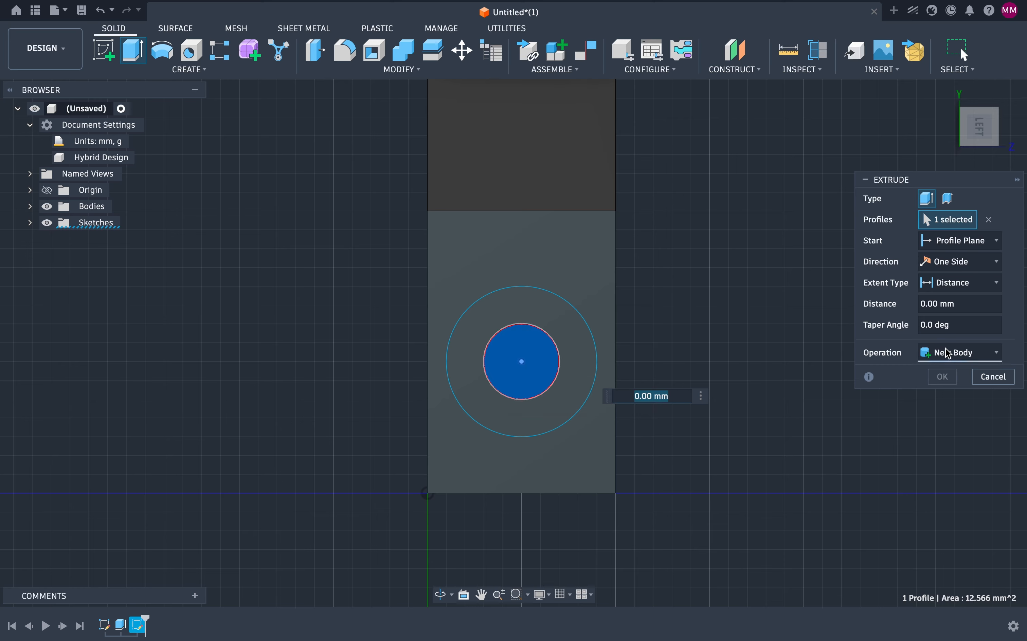
click(970, 352)
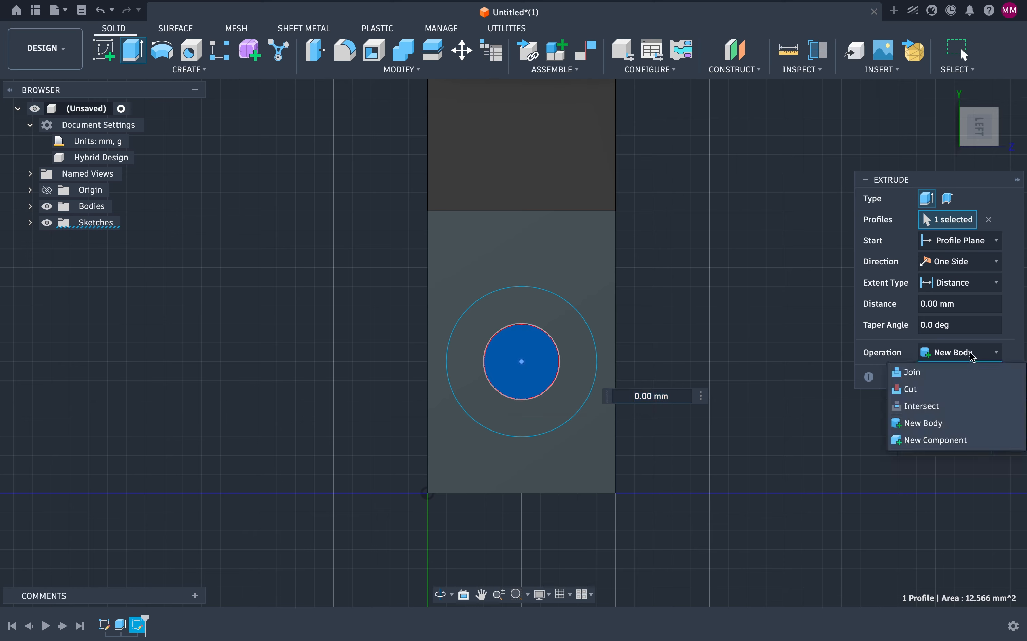
click(922, 390)
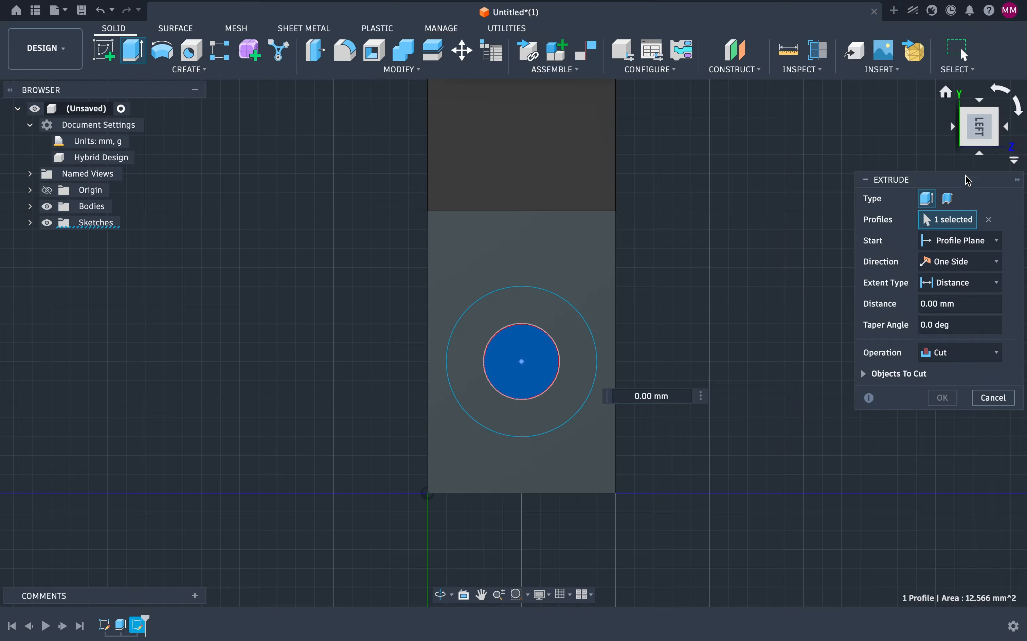
click(996, 142)
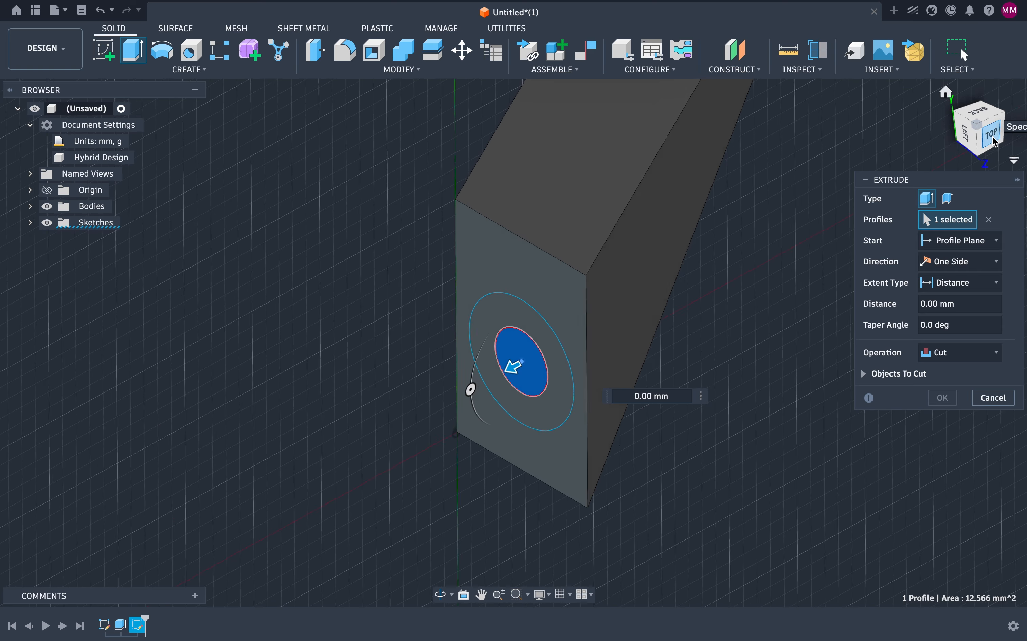
drag(524, 359, 648, 360)
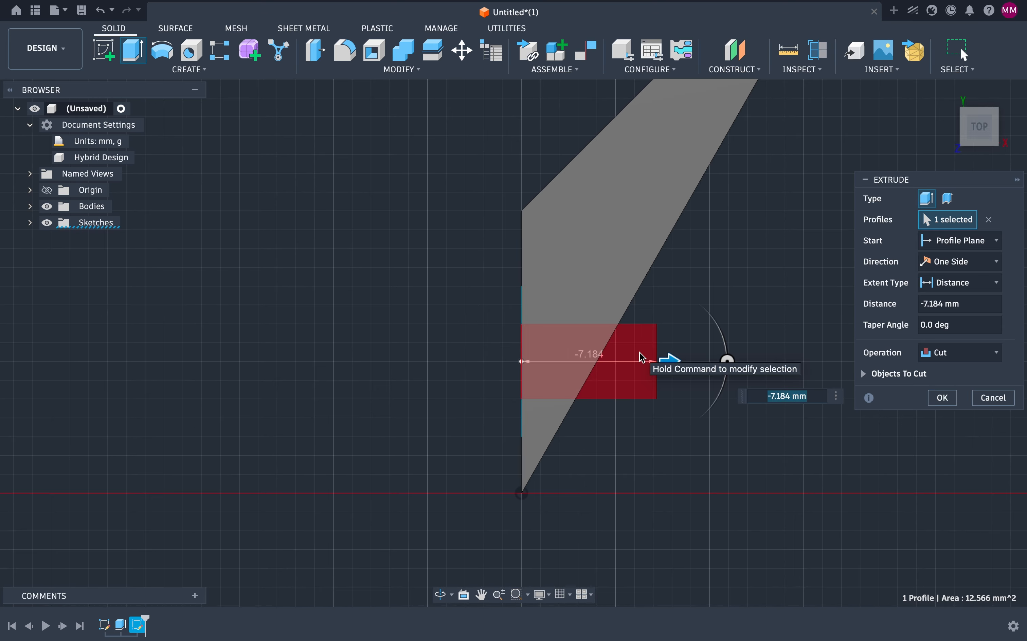
click(944, 398)
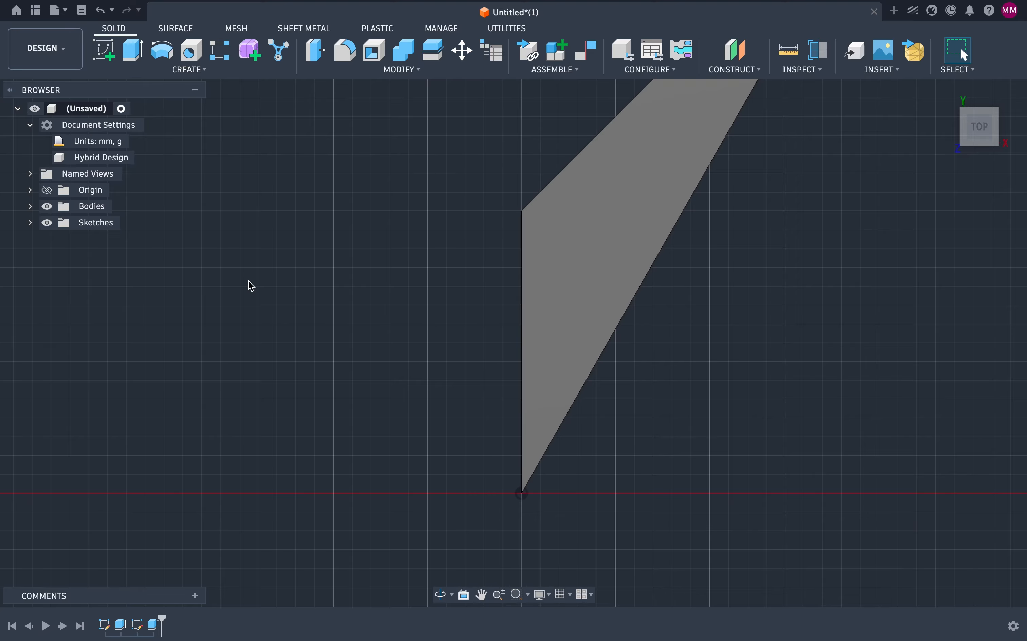
Step: Inspect the cut hole and the circle sketch from several viewpoints, toggling the sketch's visibility
click(30, 223)
click(60, 255)
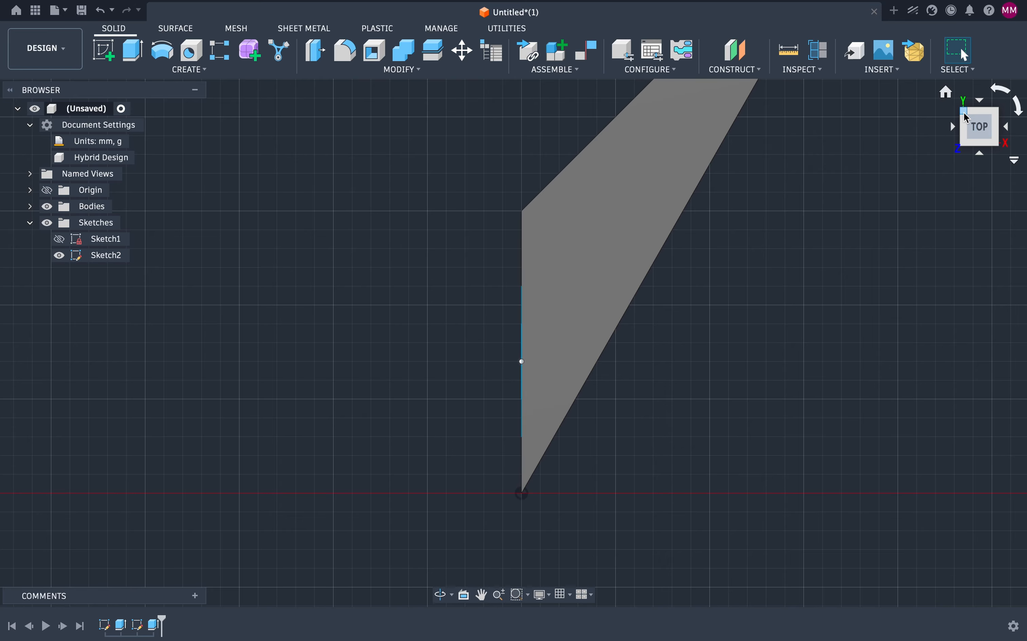
drag(984, 126, 1025, 99)
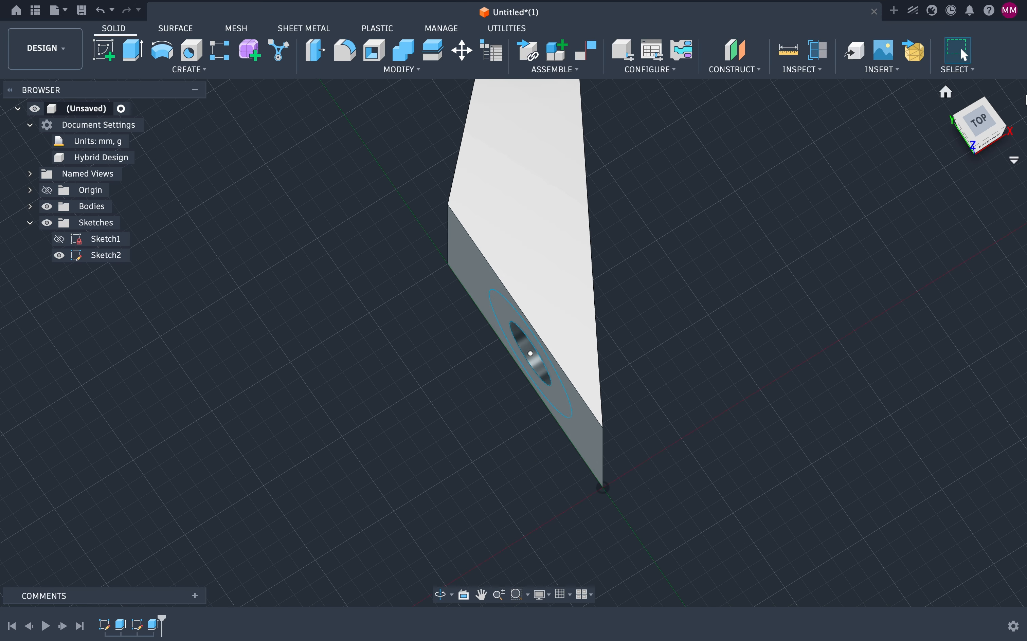
click(968, 141)
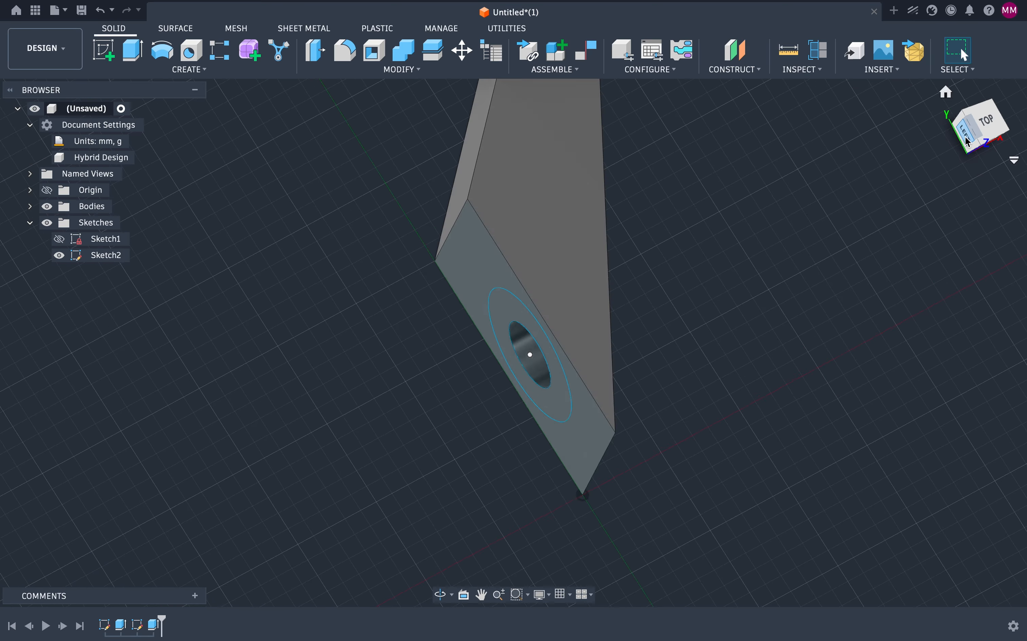
click(60, 255)
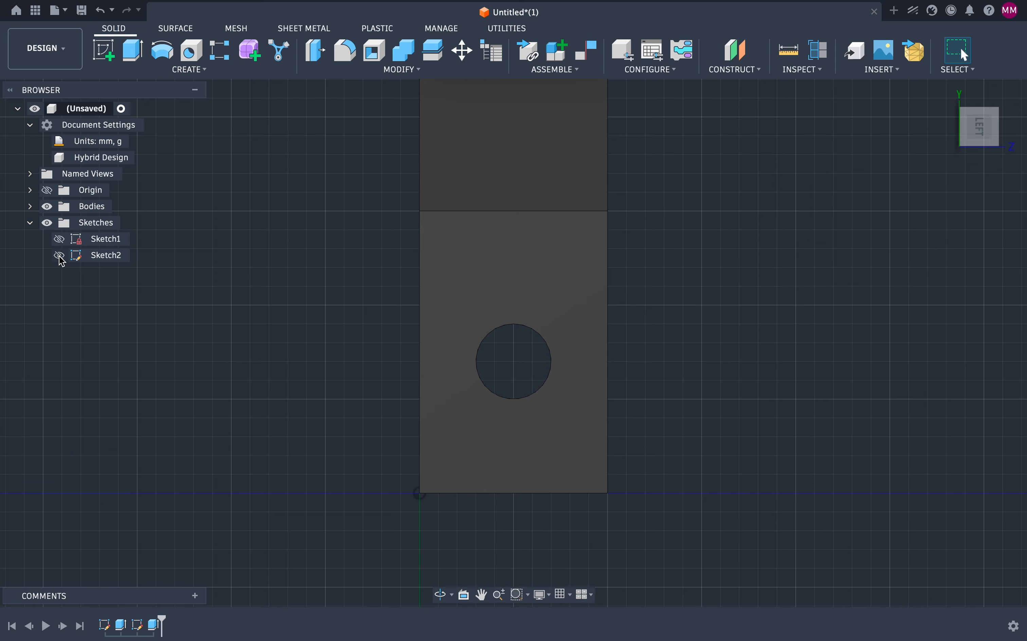
click(59, 255)
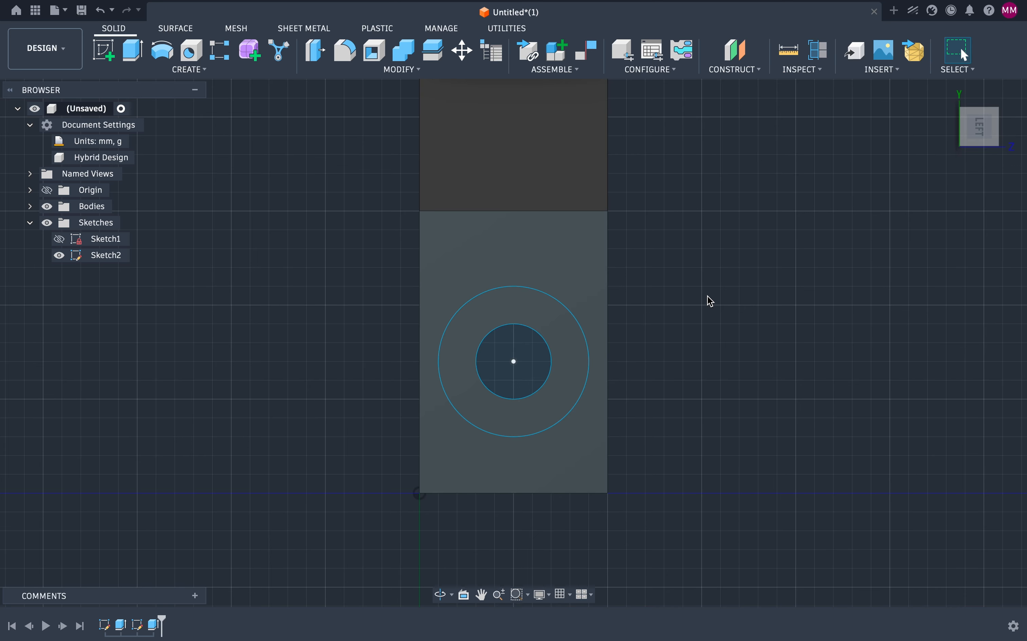
click(1002, 114)
click(1002, 114)
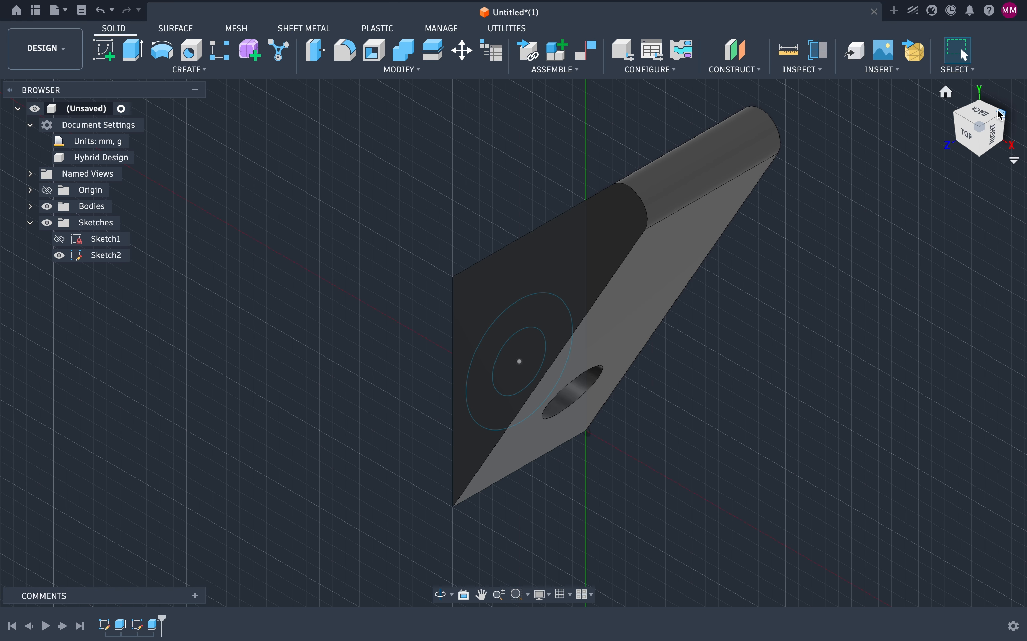
click(957, 118)
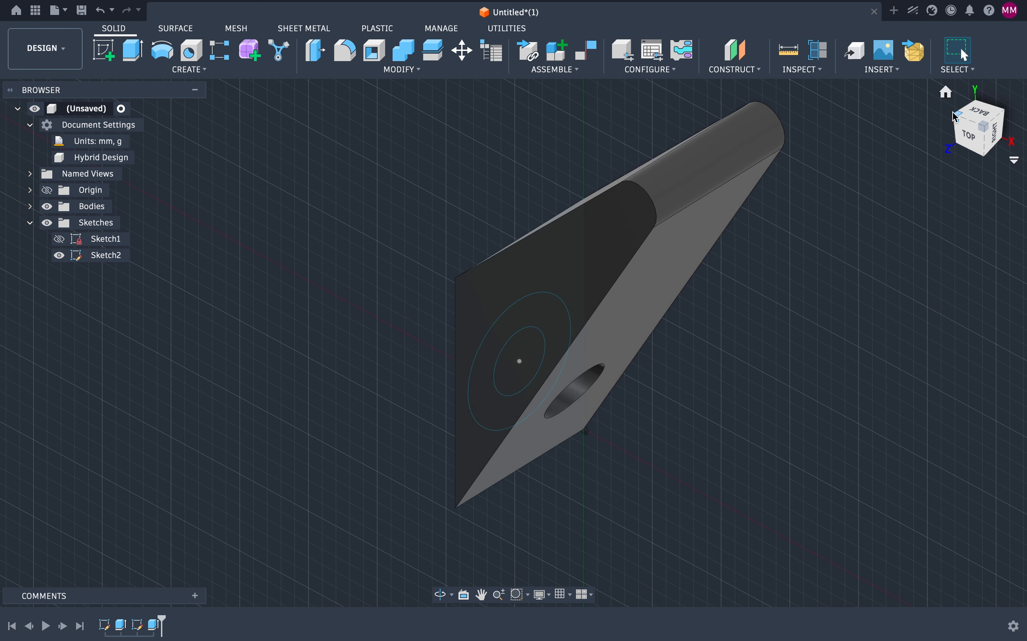
click(957, 118)
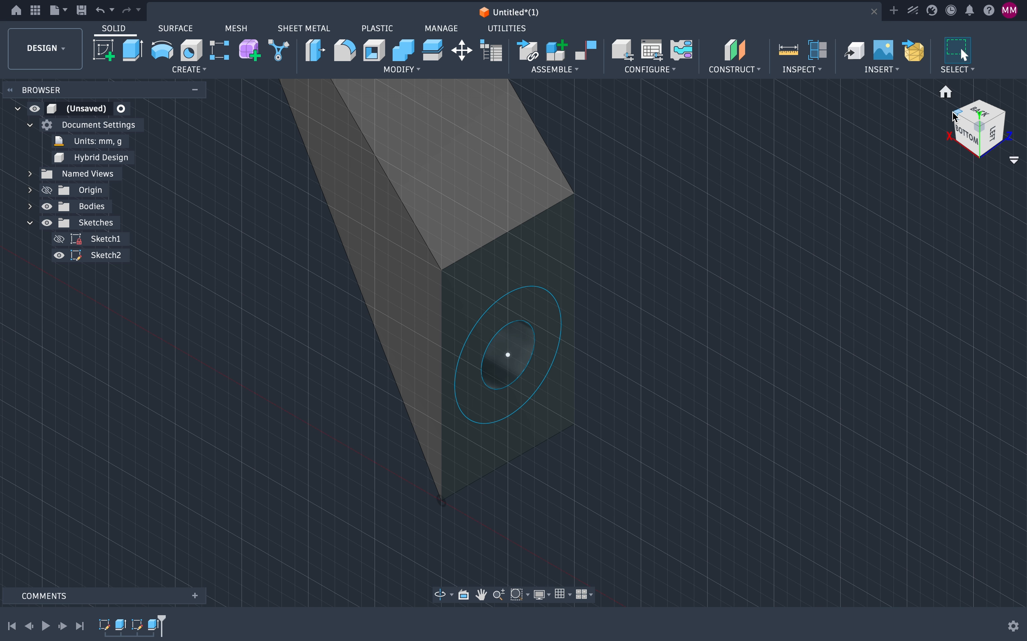
click(1004, 119)
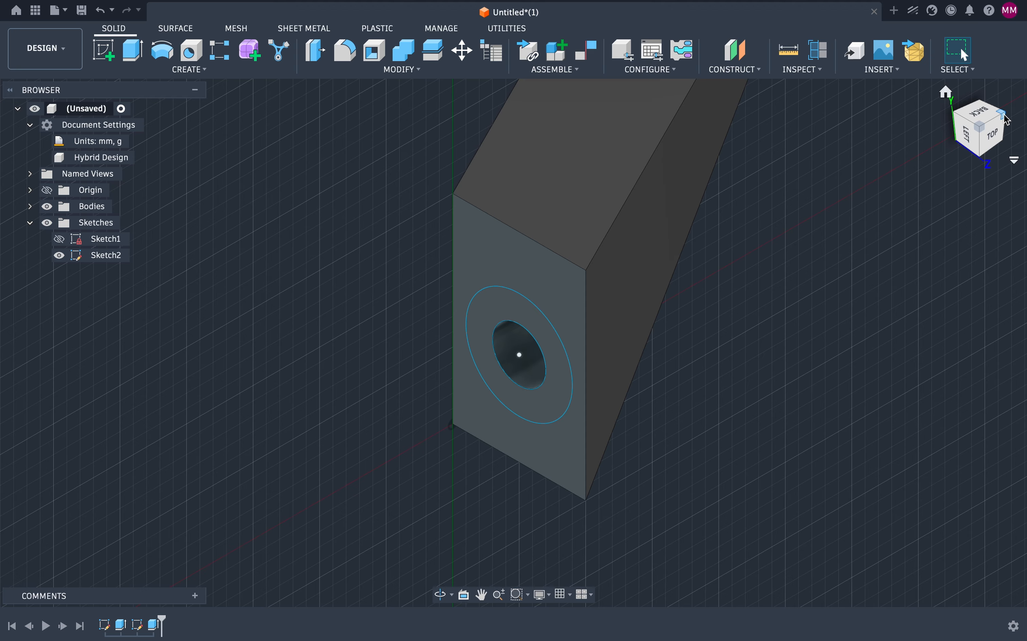
click(1007, 119)
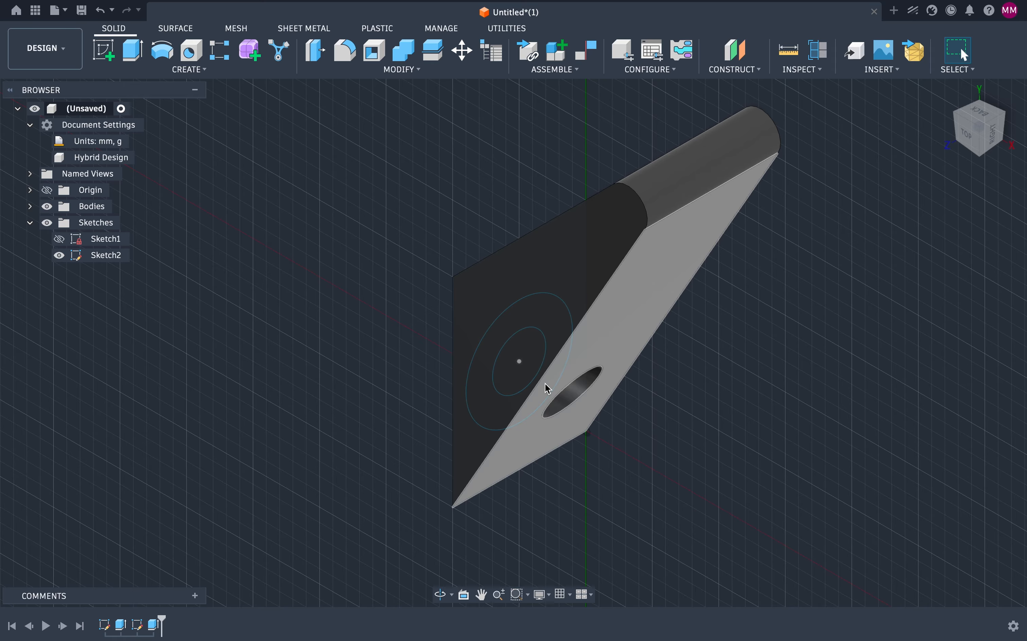
Step: Open the circle sketch for editing, close it, and permanently delete that sketch with its dependent features
double_click(106, 256)
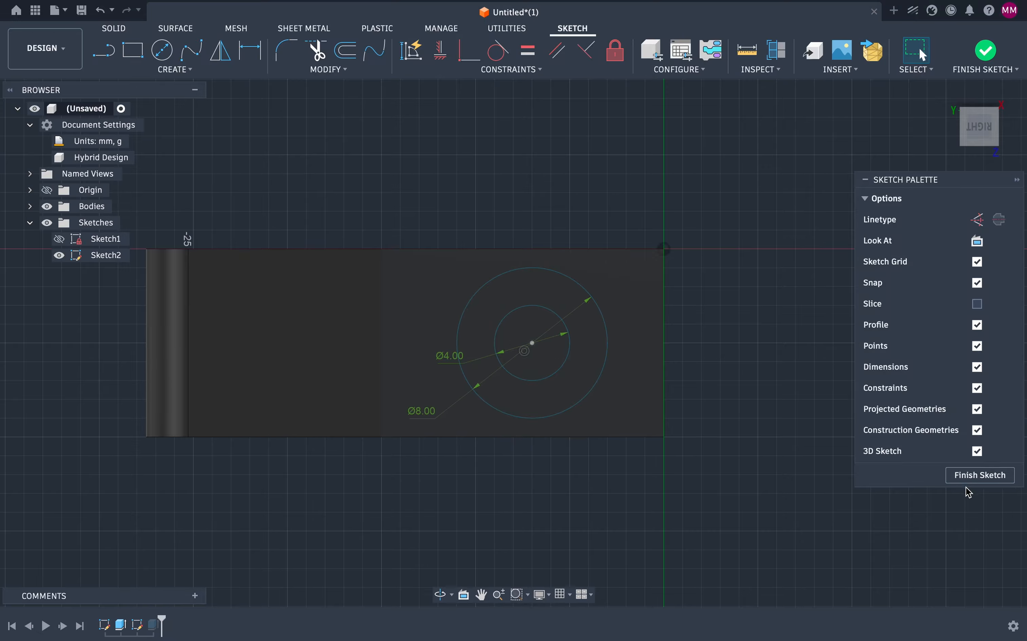
click(969, 479)
click(110, 258)
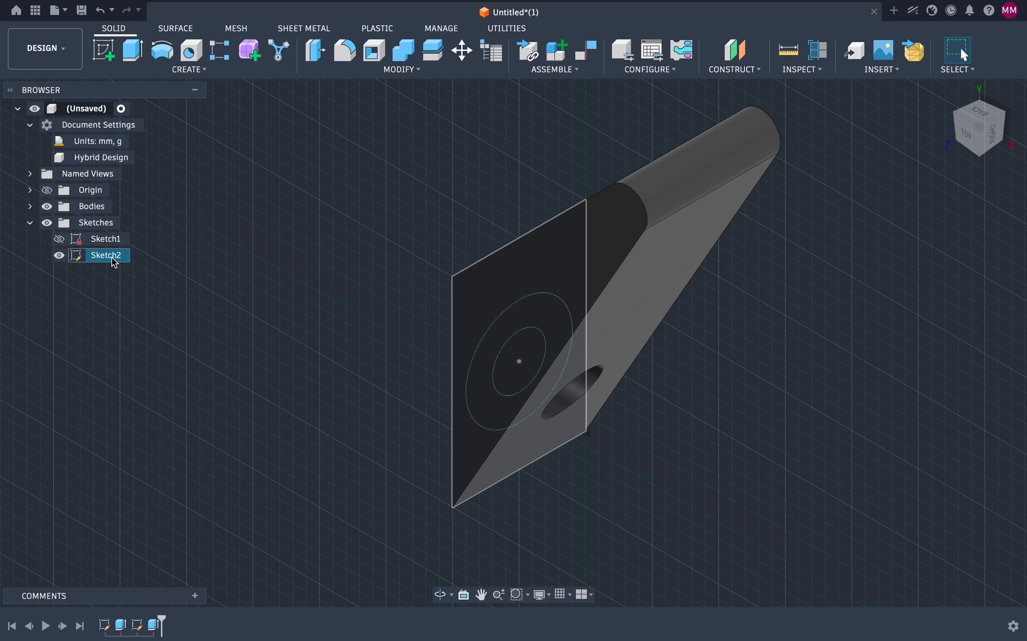
key(Delete)
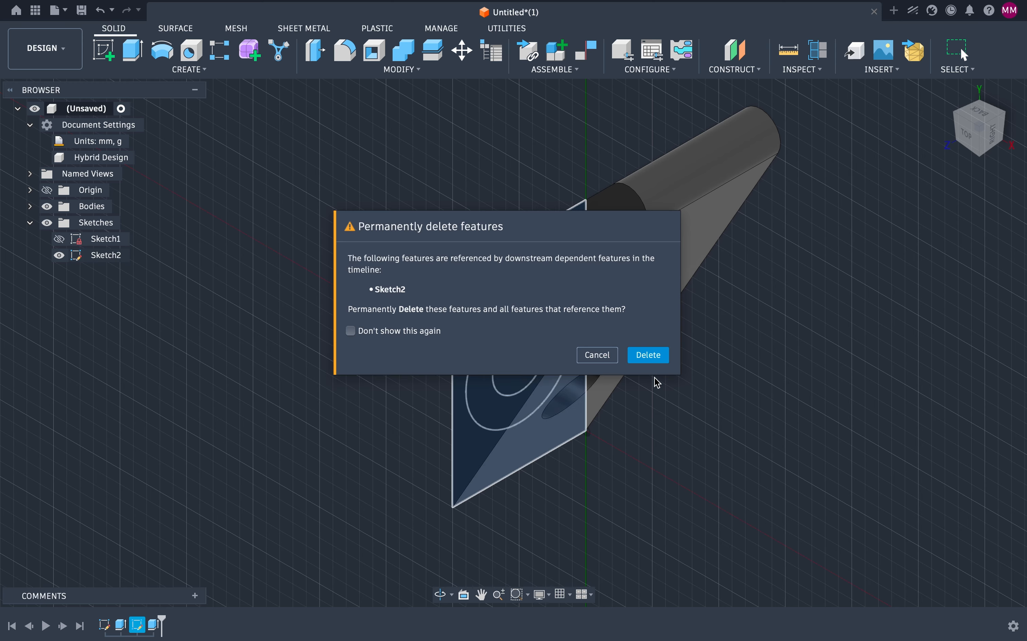
click(651, 355)
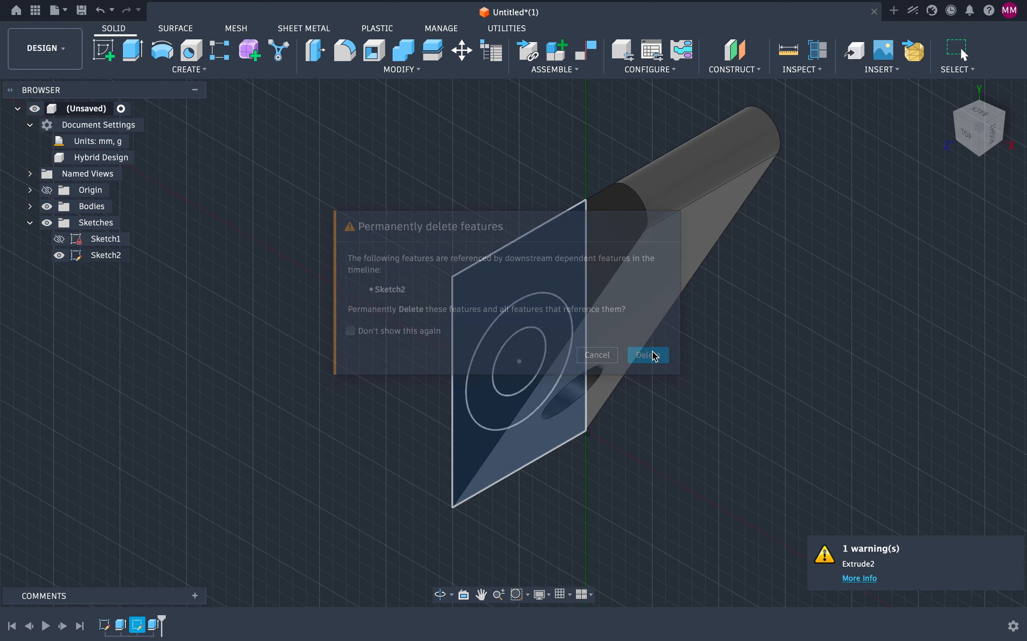
Step: Delete the leftover hole-cut extrude feature from the timeline
click(1000, 145)
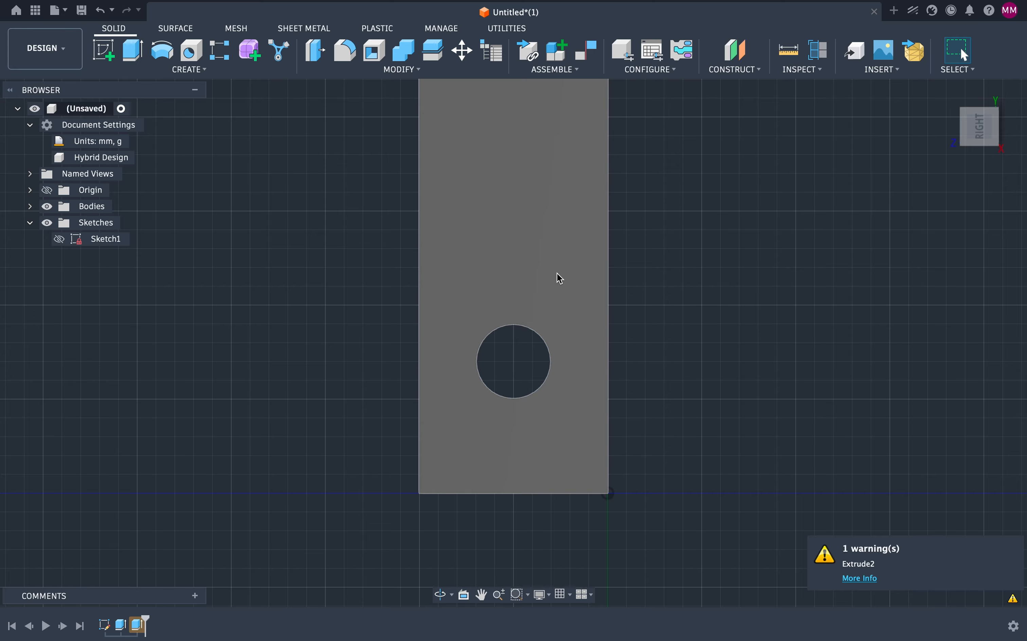
click(557, 273)
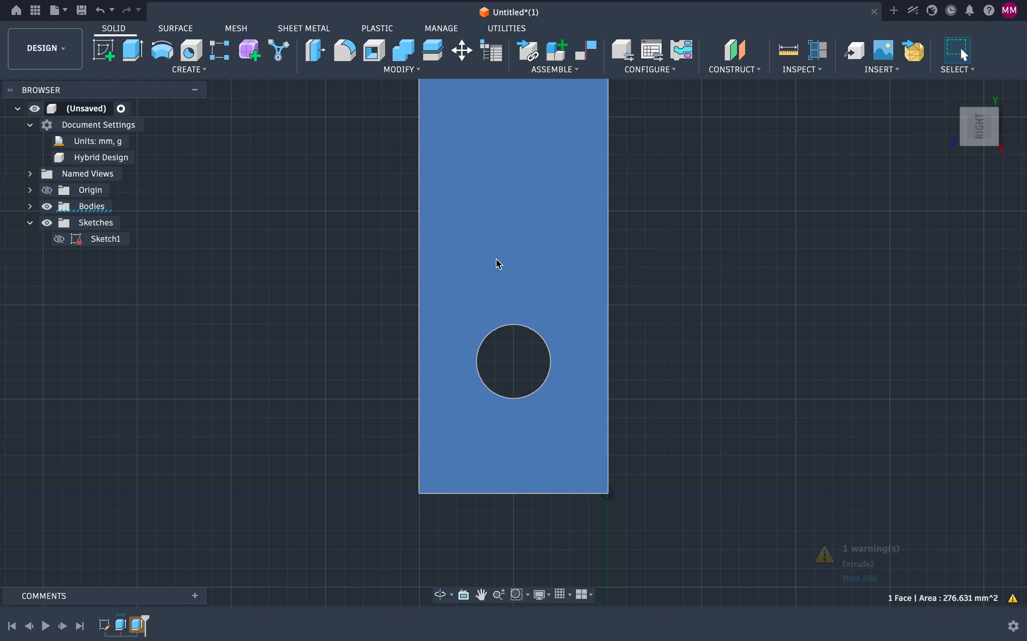
click(308, 358)
click(136, 626)
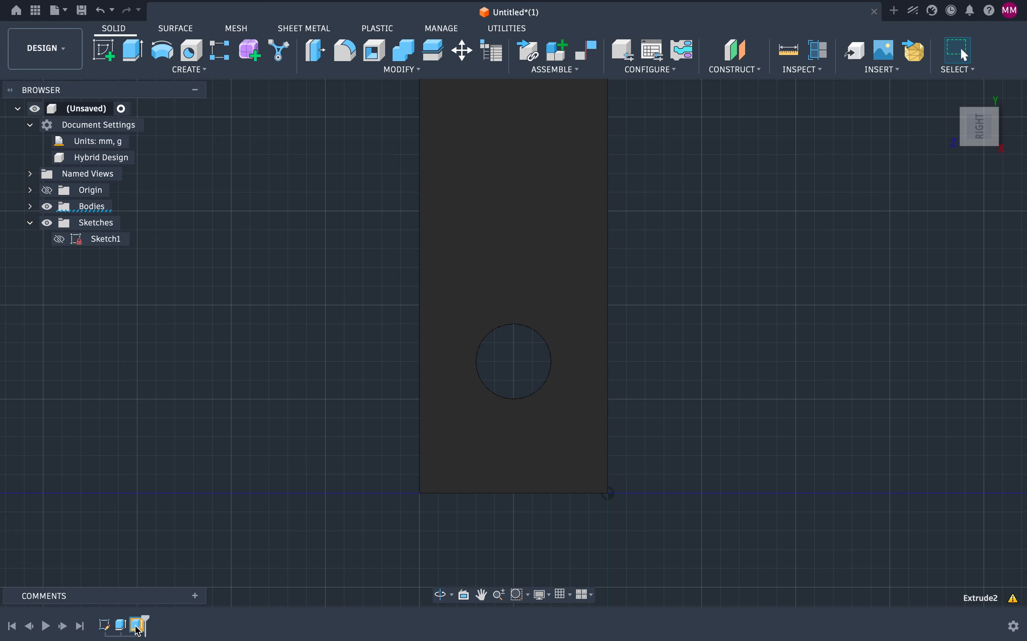
key(Delete)
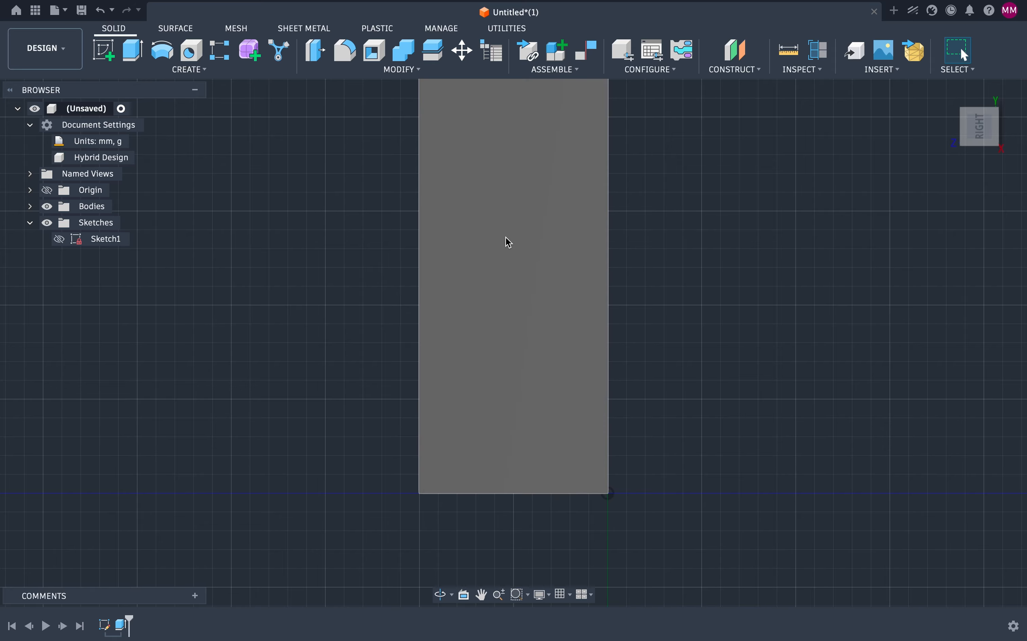
Step: Start a new sketch on the part's flat face and draw two concentric circles, the inner about 4 mm across
click(505, 236)
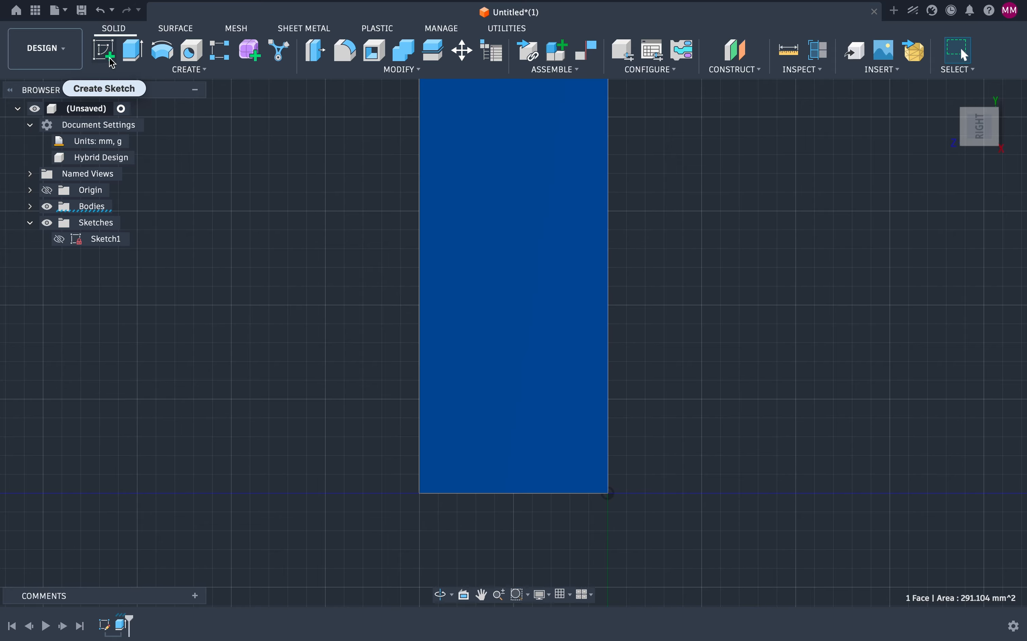
click(110, 59)
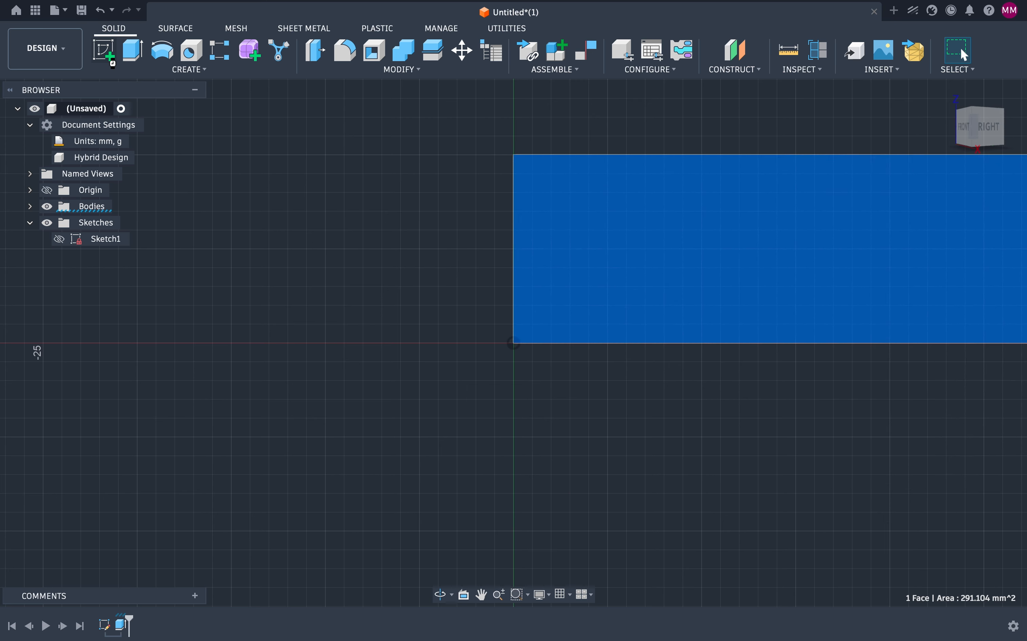
click(162, 50)
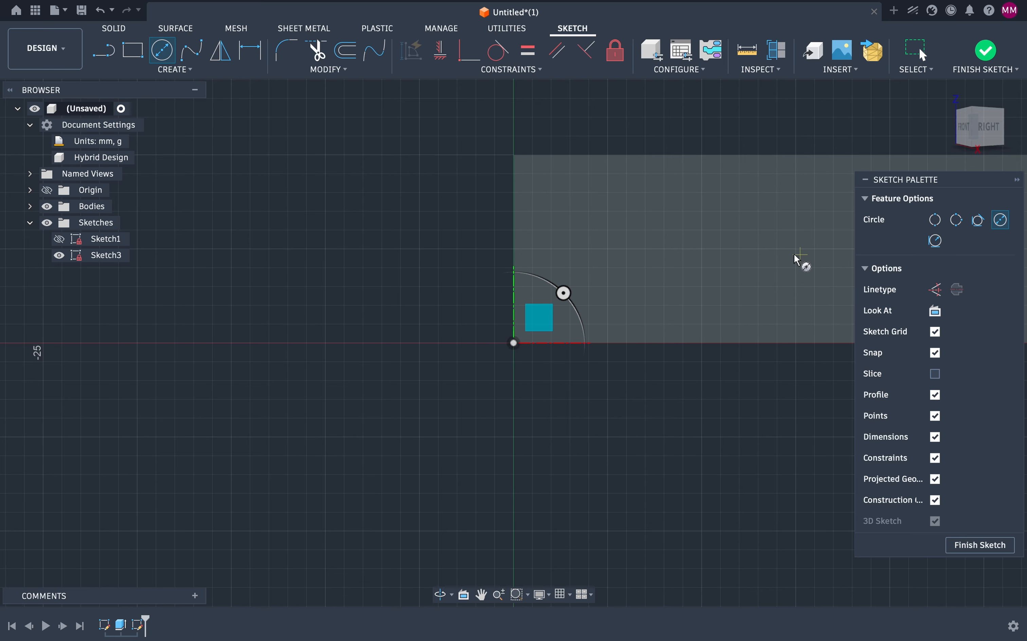
click(655, 248)
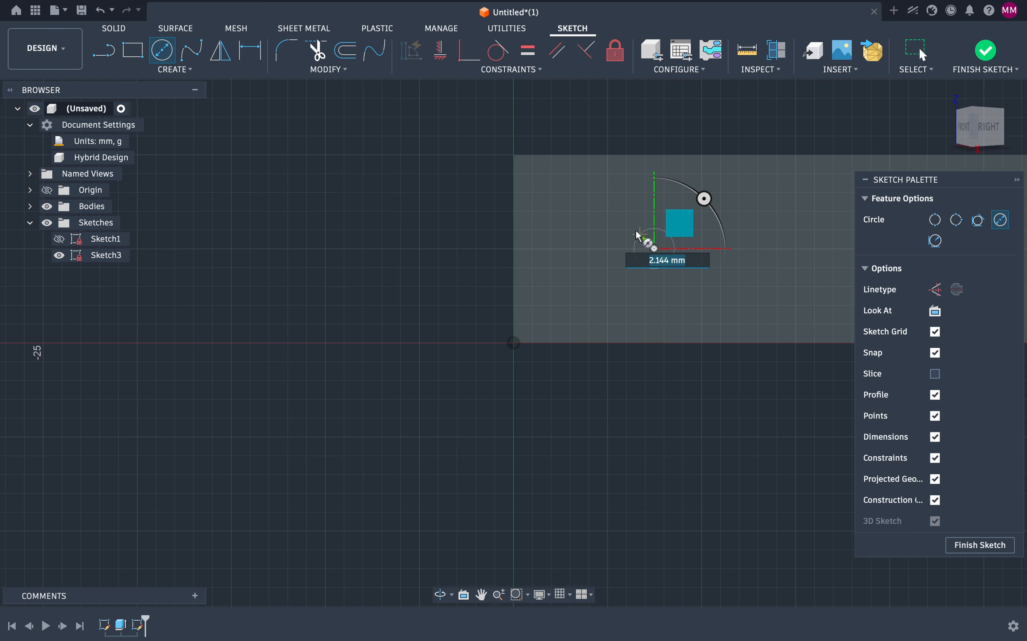
click(627, 223)
click(655, 249)
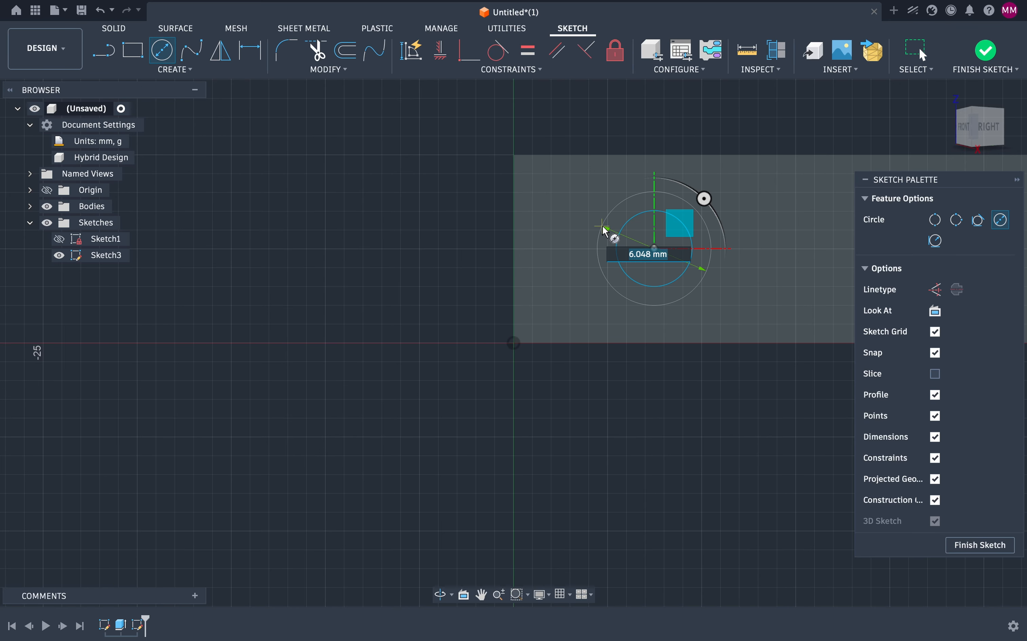
click(594, 225)
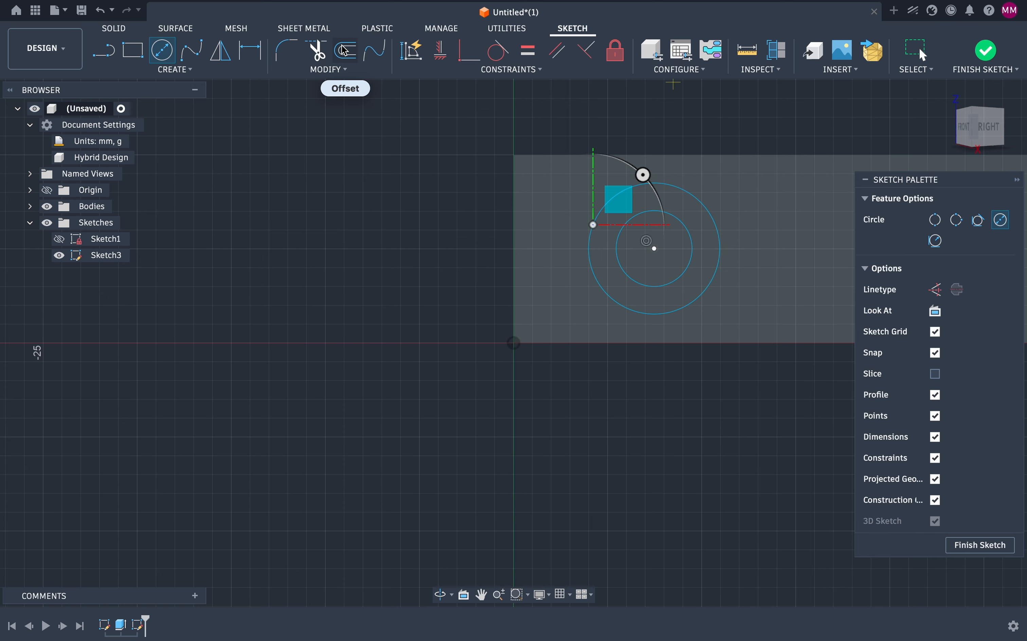
Step: Dimension the outer circle's diameter to 8 mm
click(250, 50)
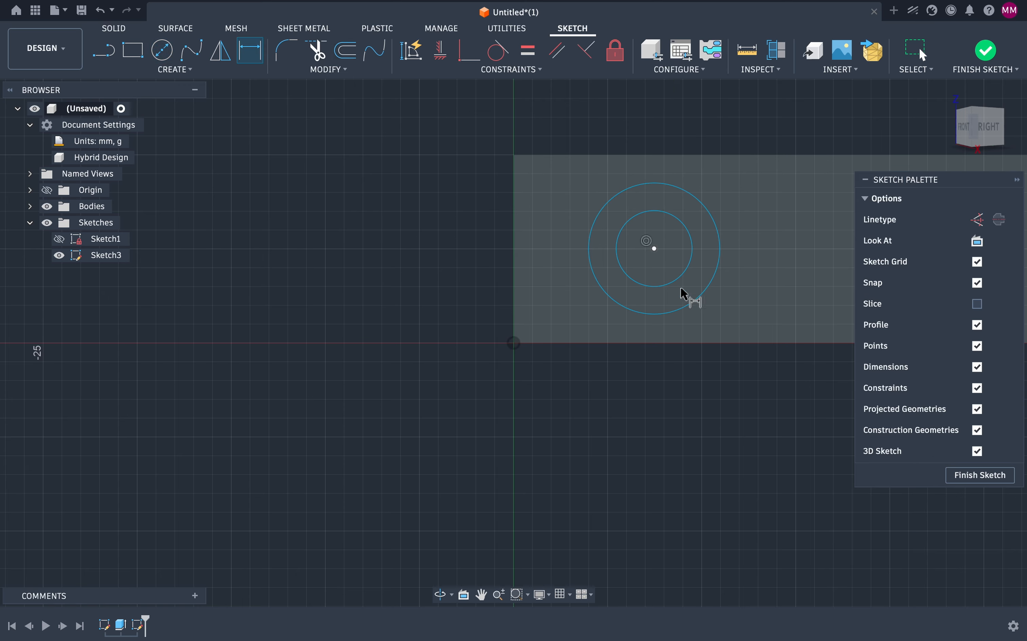
click(599, 220)
click(550, 214)
text(8)
key(Return)
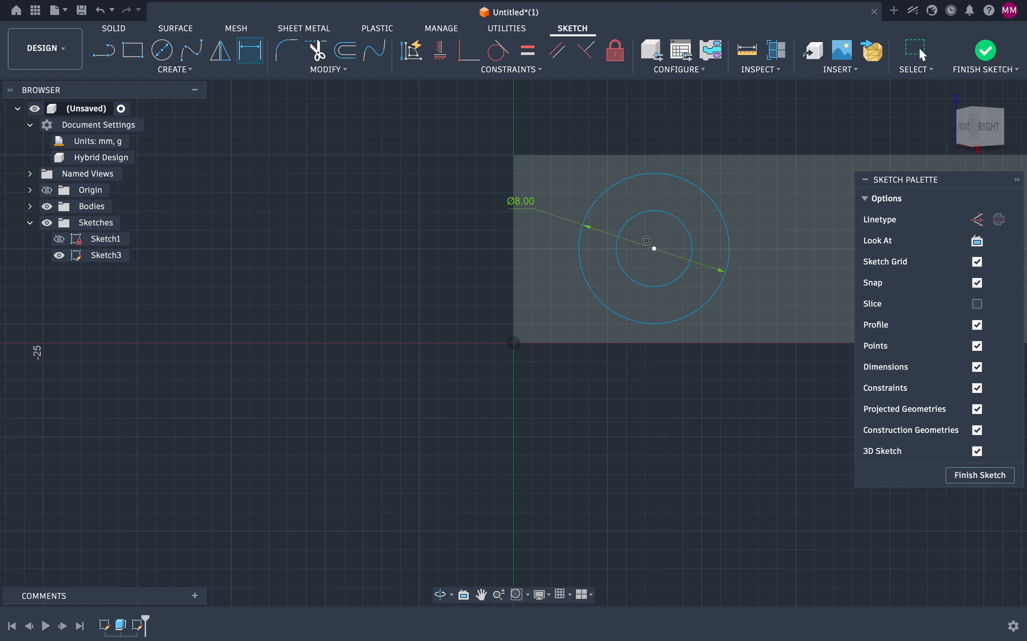
Step: Dimension the inner circle's diameter to 4 mm
click(641, 219)
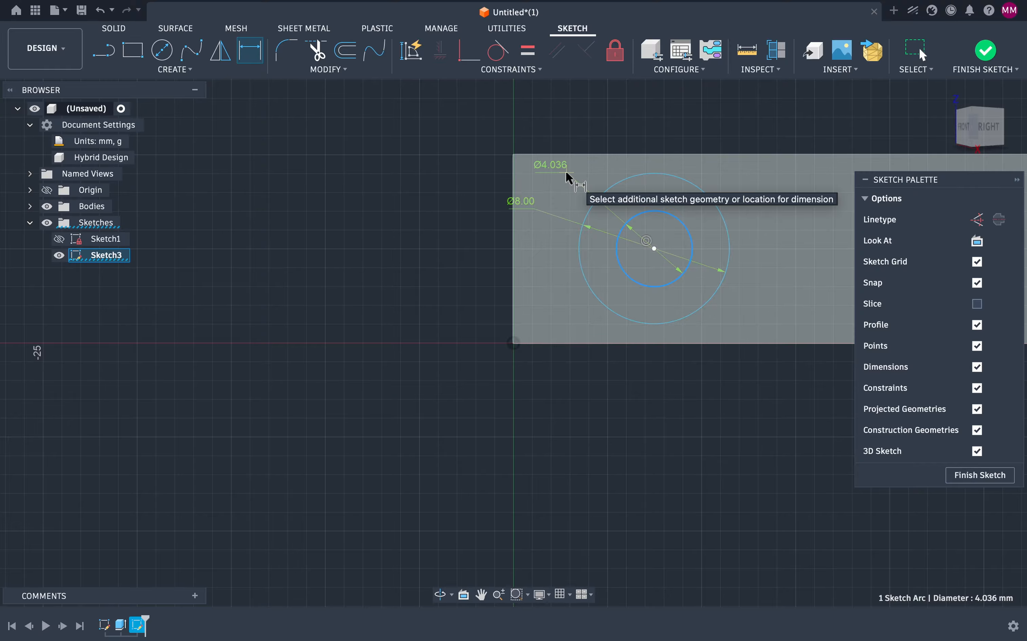
click(574, 172)
text(4)
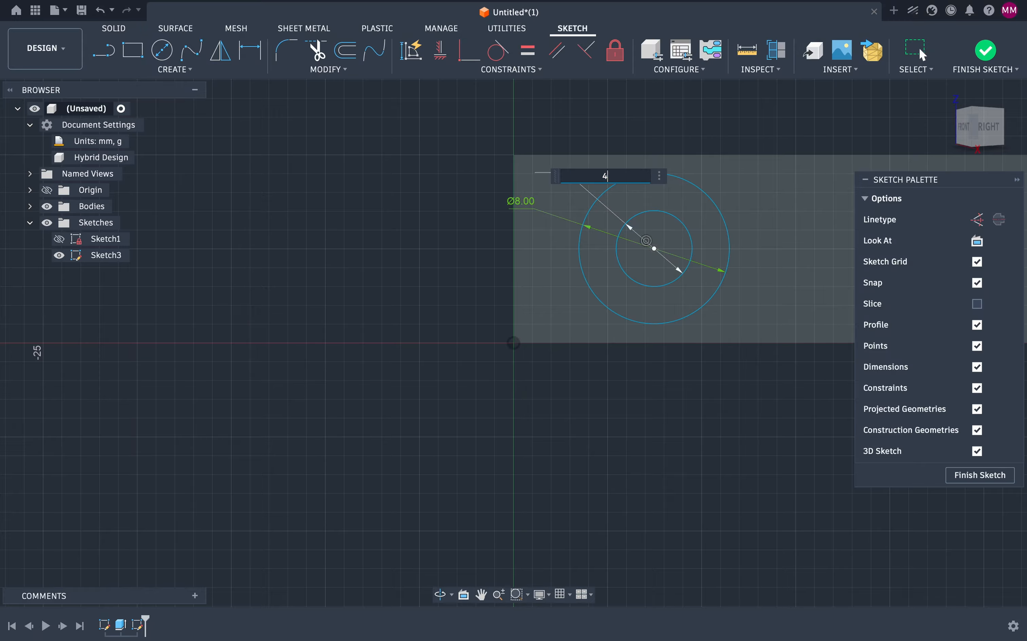
key(Return)
scroll(678, 250, right, 7)
scroll(678, 250, up, 2)
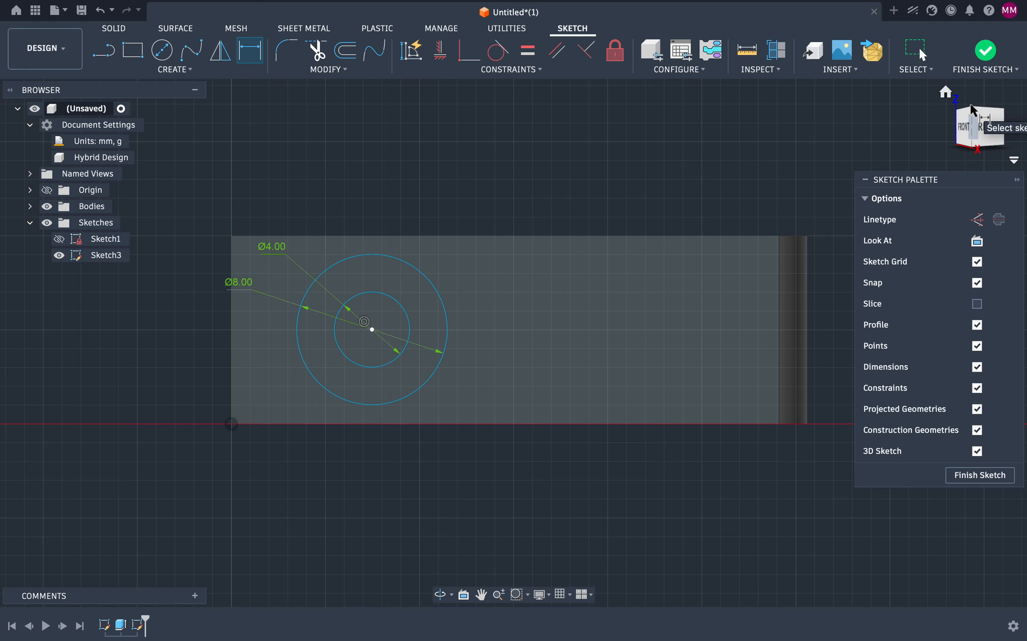
Step: Dimension the vertical distance from the sketch's corner point to the circles' center as 5 mm
mouse_move(978, 100)
mouse_down()
mouse_move(959, 341)
mouse_move(950, 343)
mouse_move(965, 282)
mouse_move(974, 111)
mouse_move(976, 129)
mouse_up()
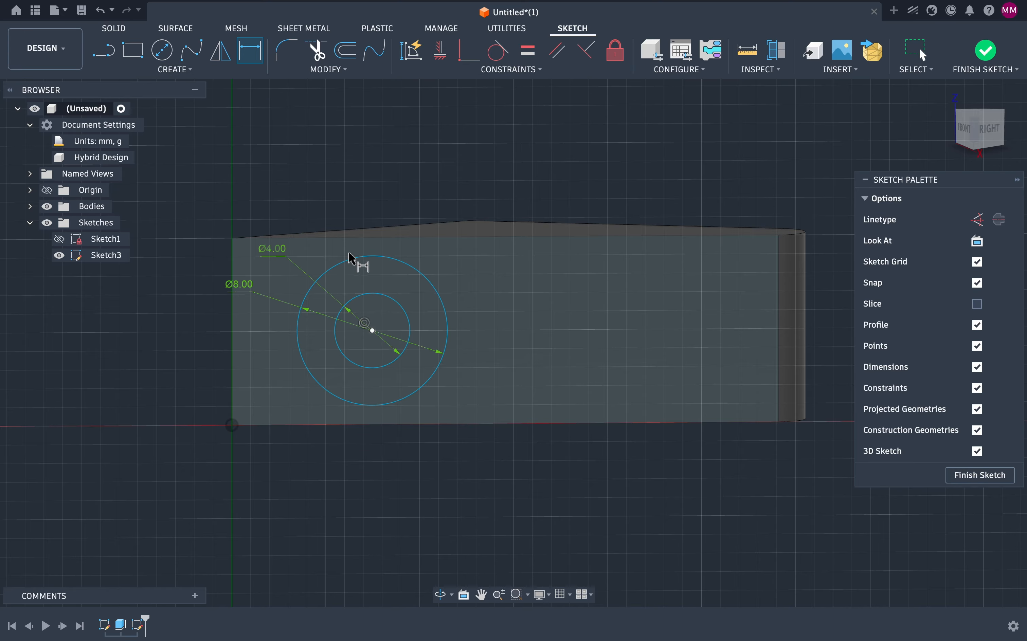
click(232, 425)
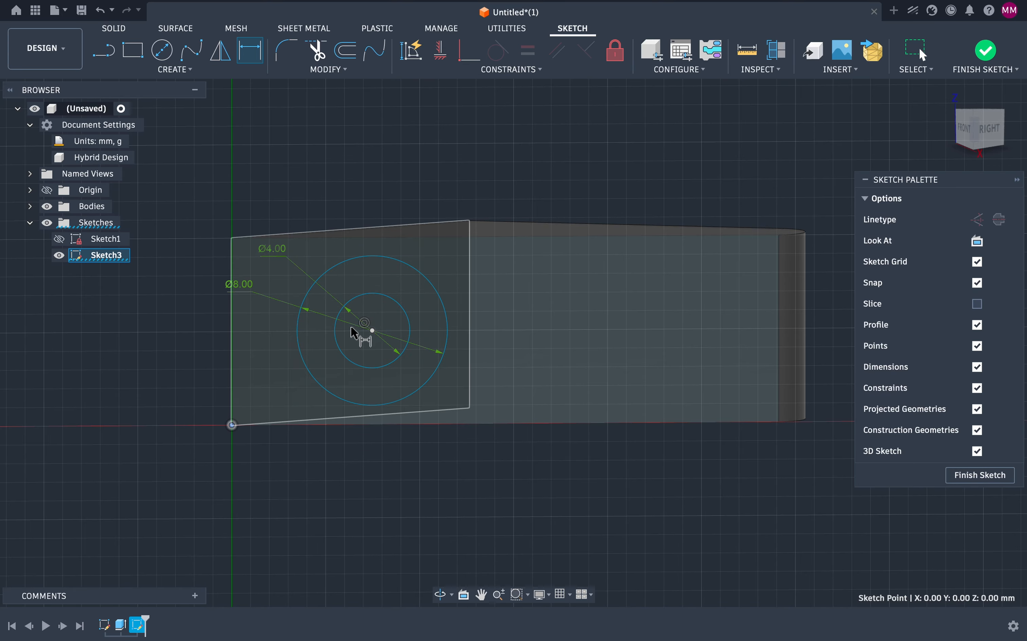
click(372, 331)
click(140, 386)
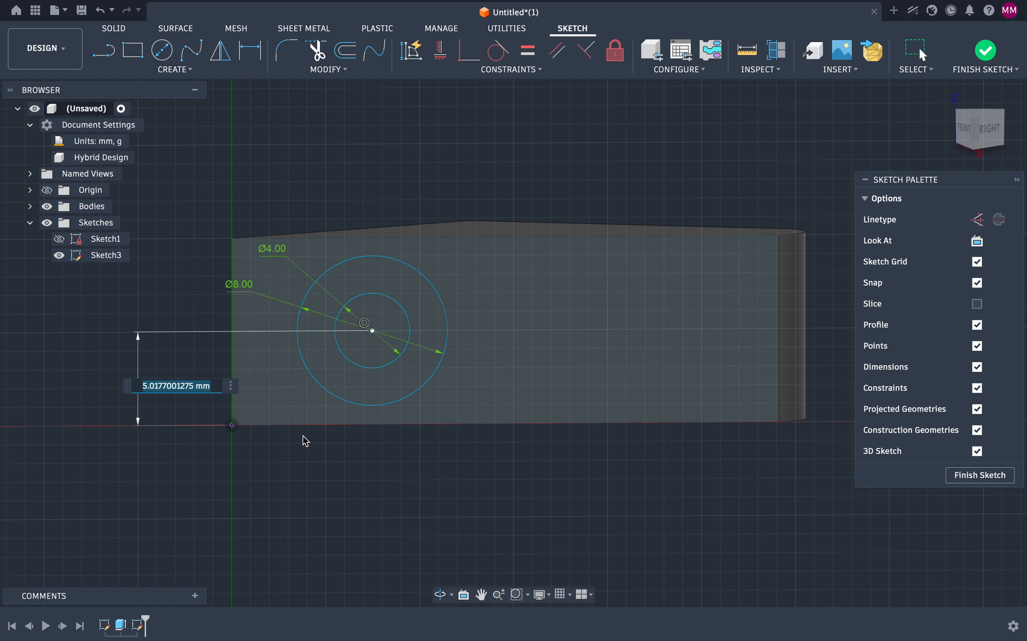
text(5)
key(Return)
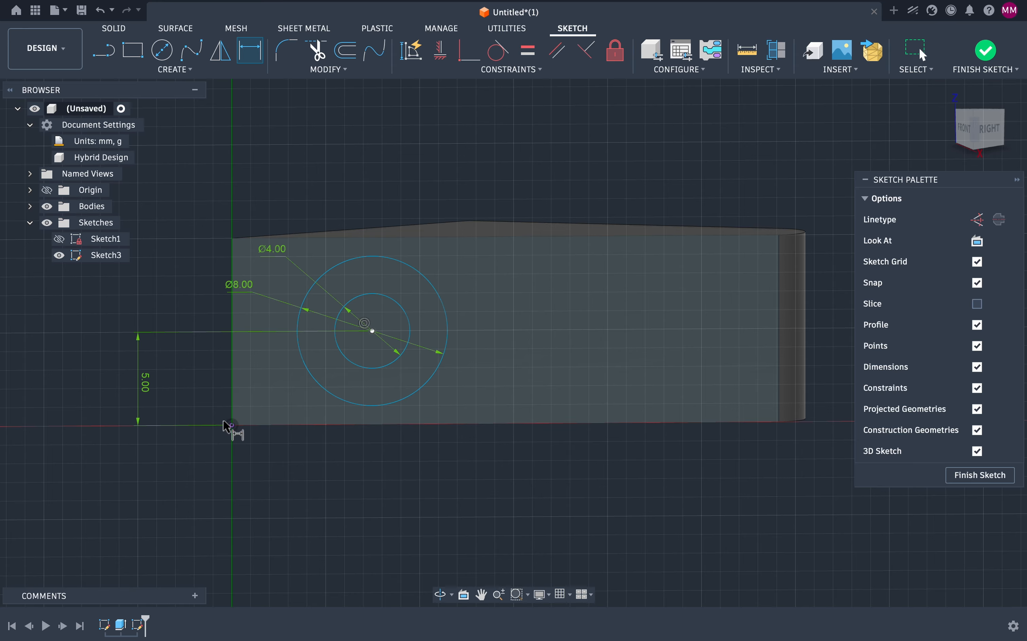
Step: Dimension the horizontal distance from the corner point to the circles' center as 7.5 mm and finish the sketch
click(232, 425)
click(373, 331)
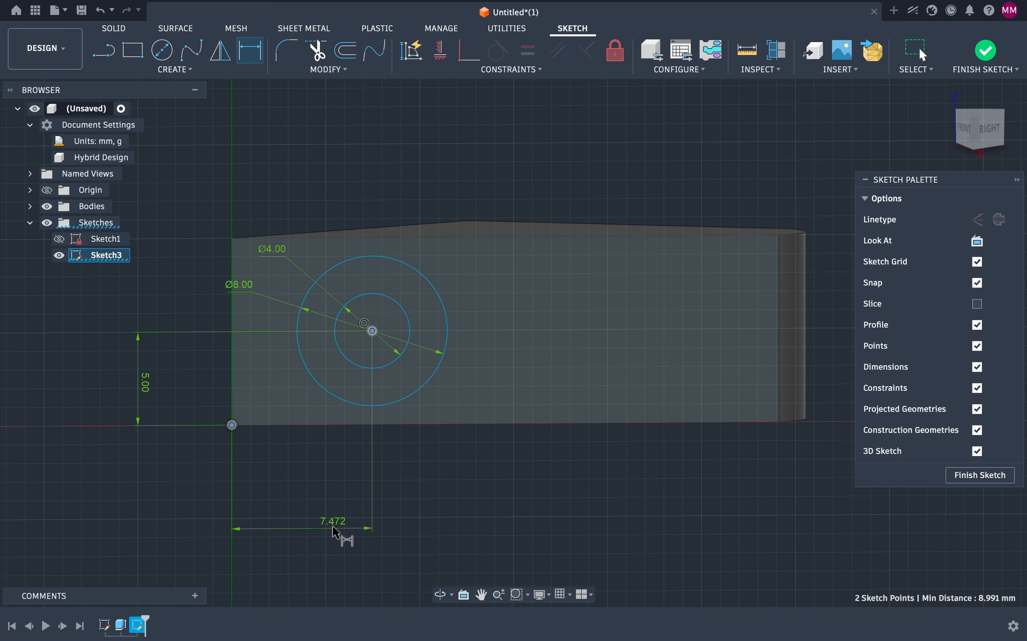
click(314, 494)
text(7)
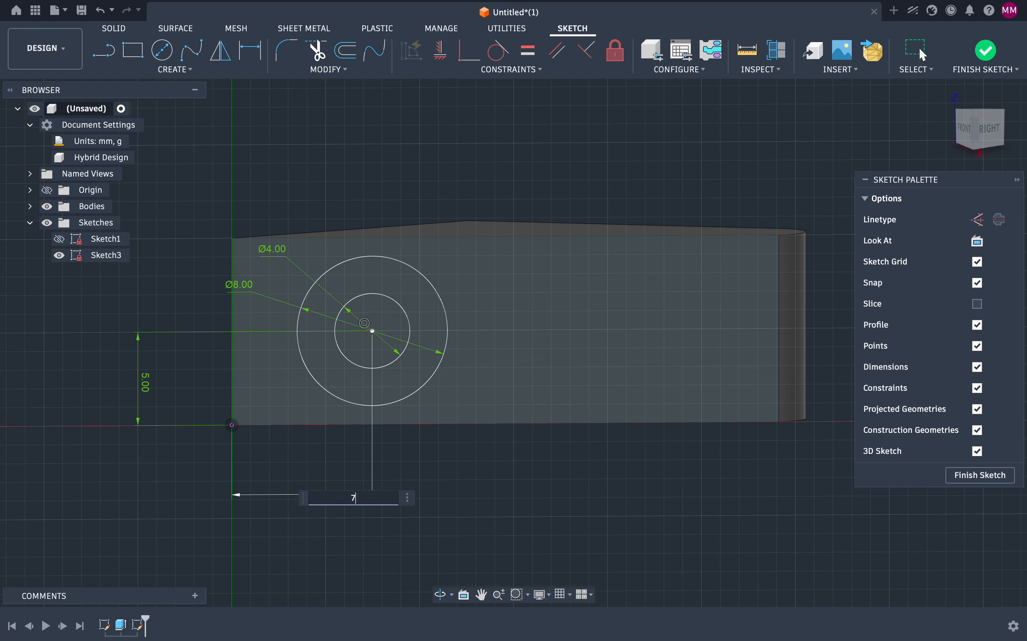
text(.5)
key(Return)
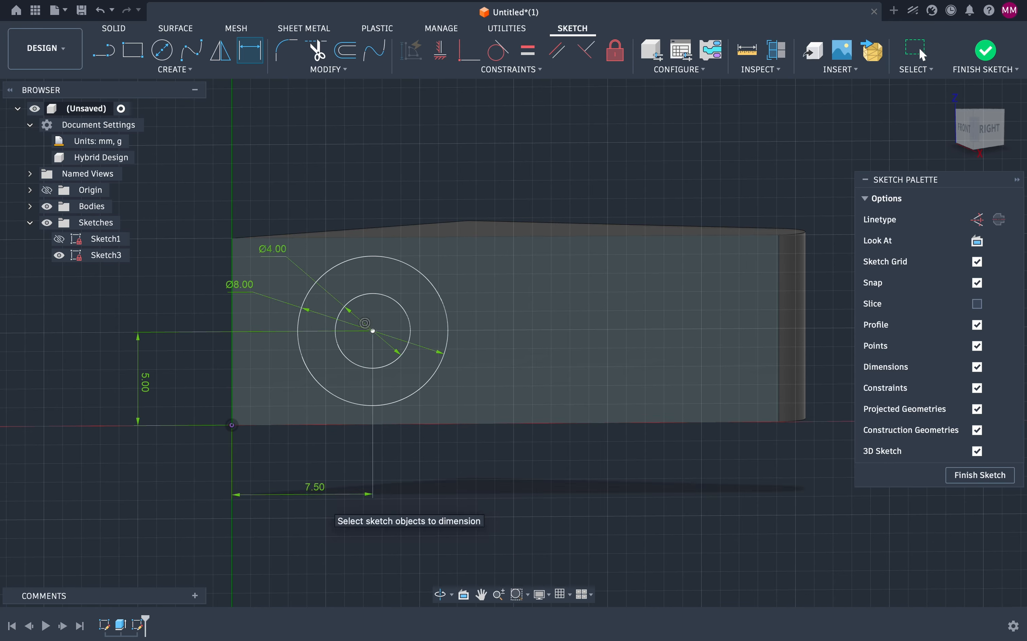
click(964, 475)
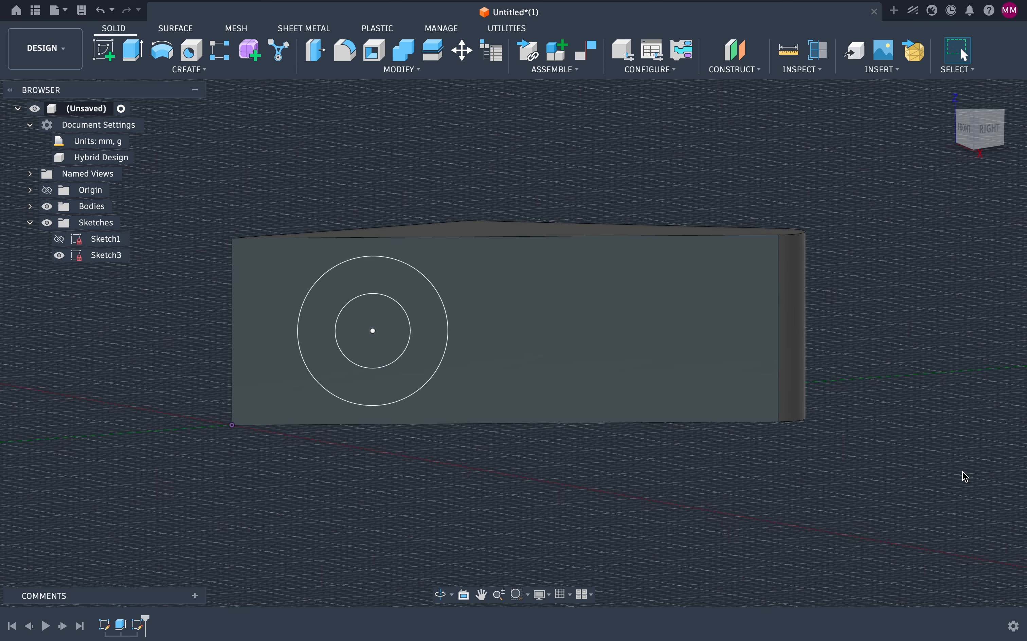
Step: Cut-extrude the inner circle's profile about 8 mm into the part to make the hole
click(375, 326)
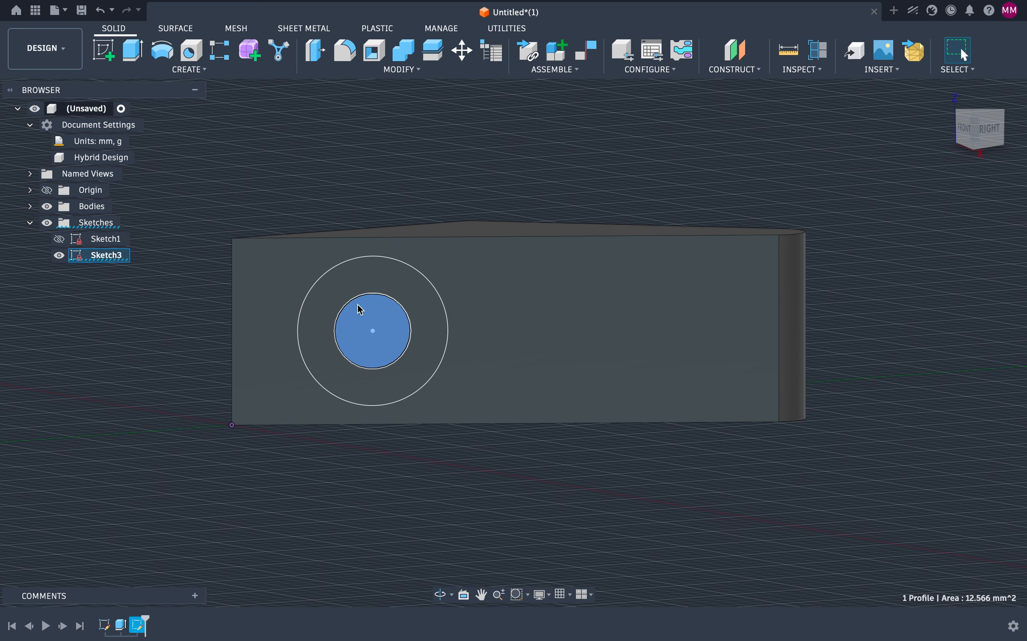
click(132, 50)
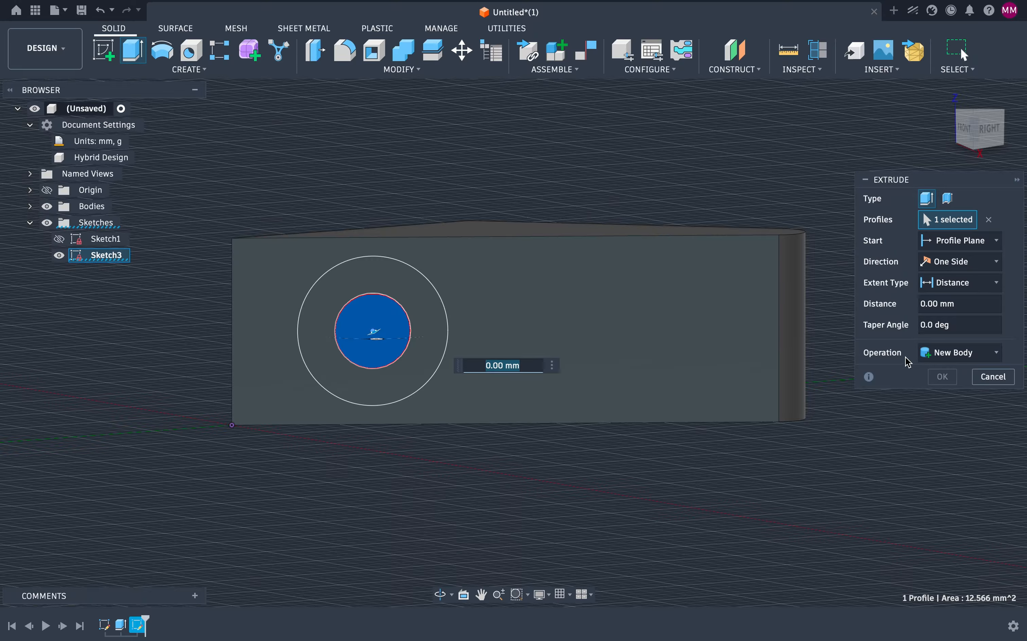
click(945, 355)
click(935, 391)
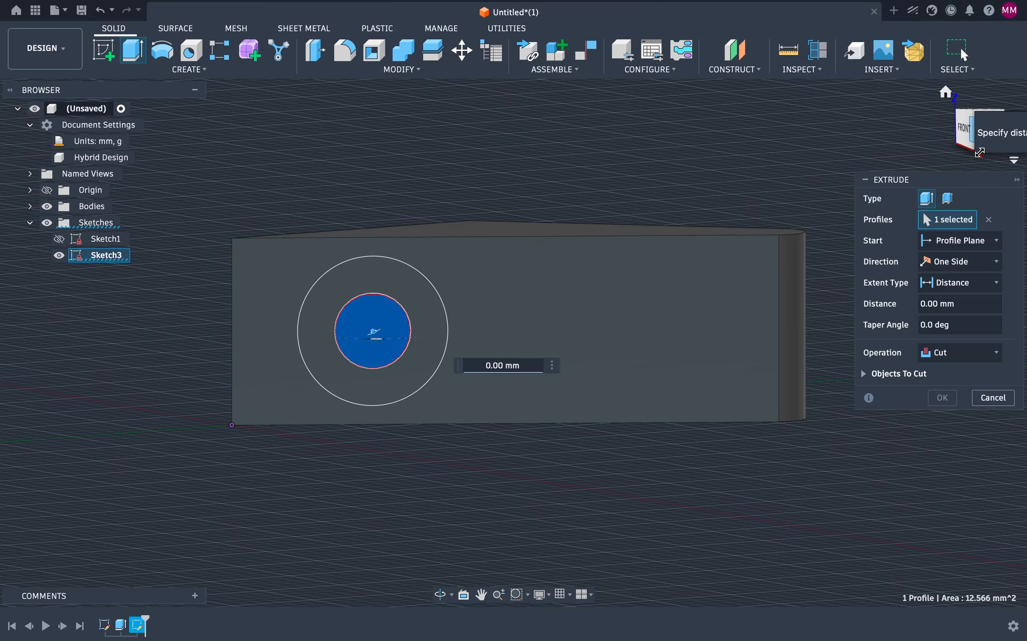
drag(980, 149, 469, 417)
drag(374, 344, 362, 195)
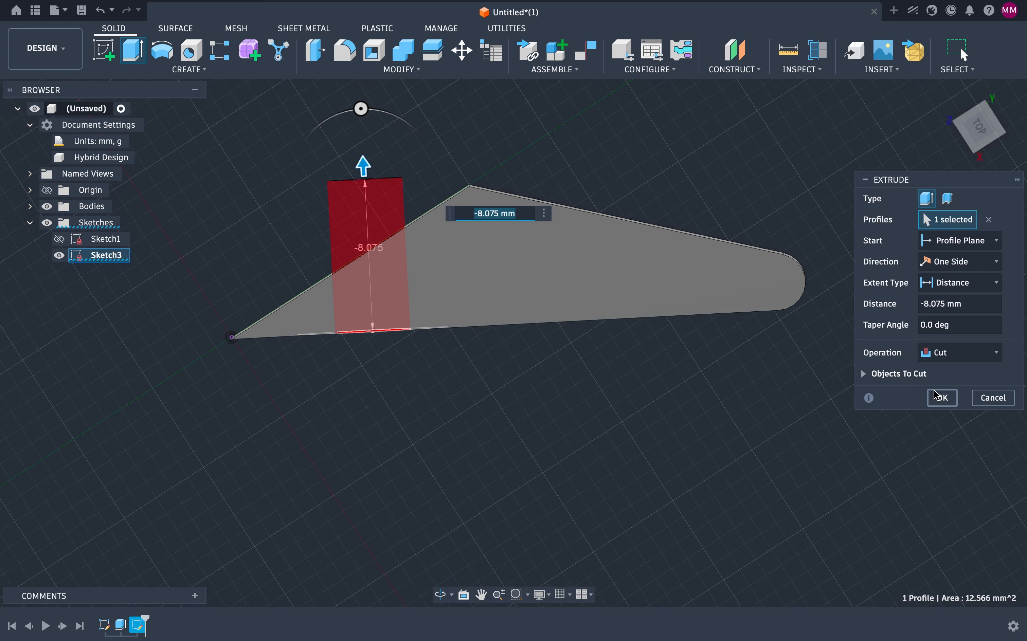
click(942, 399)
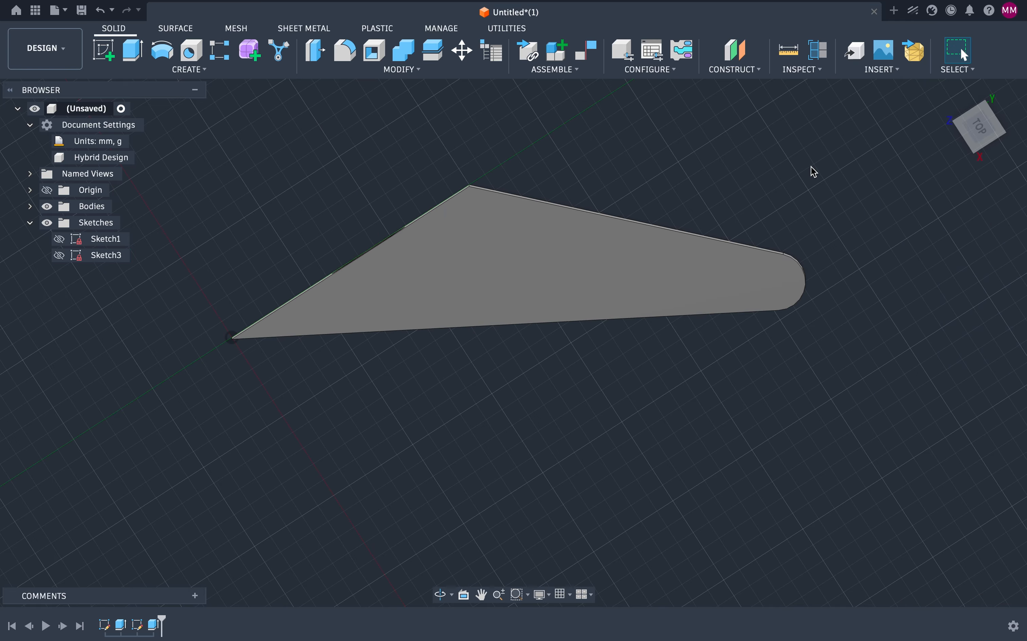
Step: Make the hole sketch visible again
drag(976, 152, 975, 131)
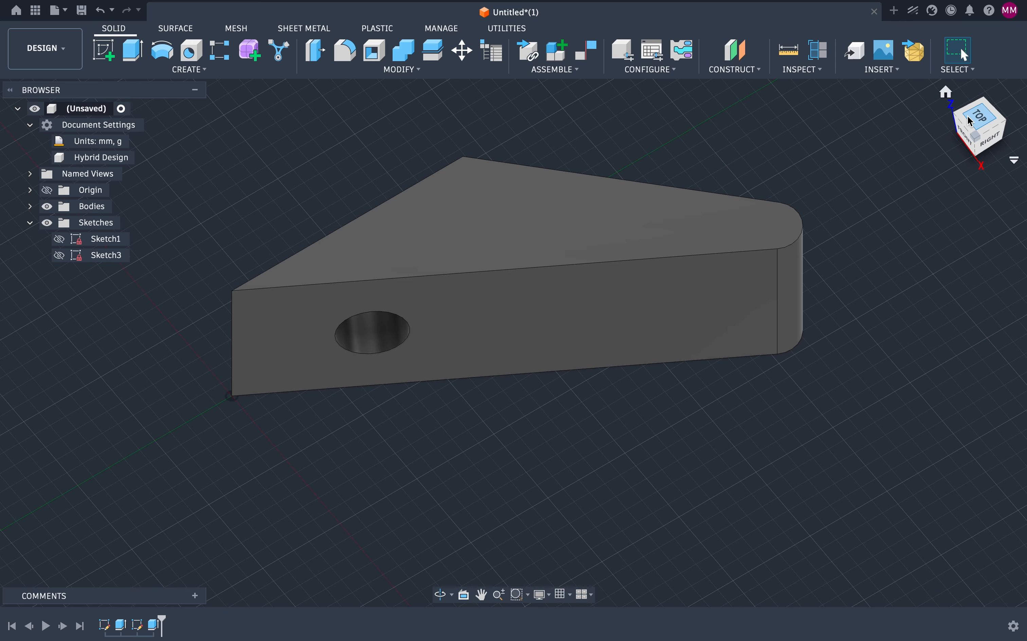
click(59, 256)
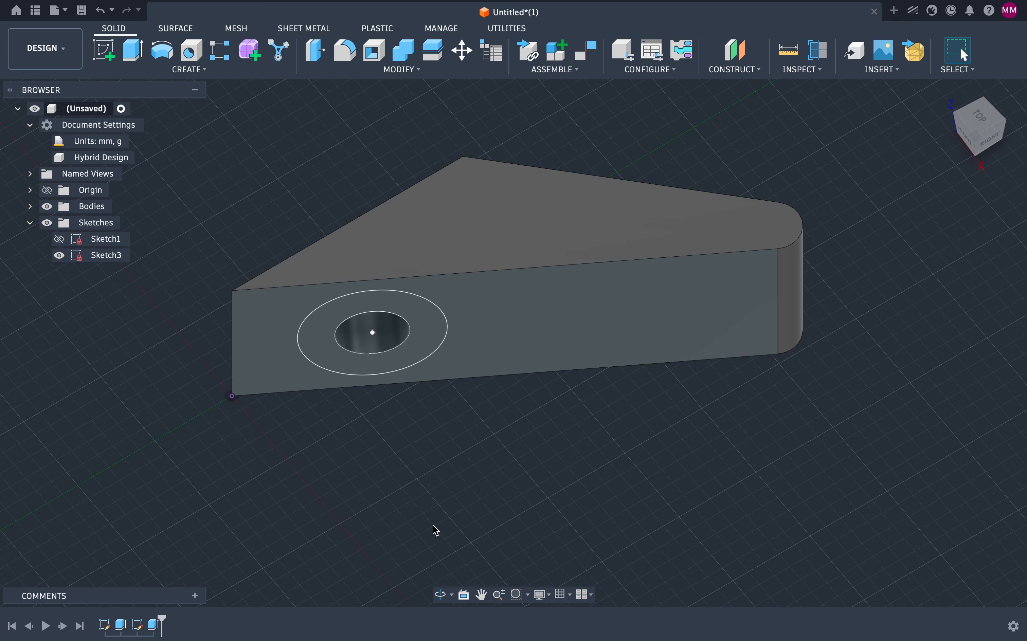
mouse_move(982, 127)
mouse_down()
mouse_move(995, 92)
mouse_move(976, 154)
mouse_move(979, 130)
mouse_move(985, 145)
mouse_up()
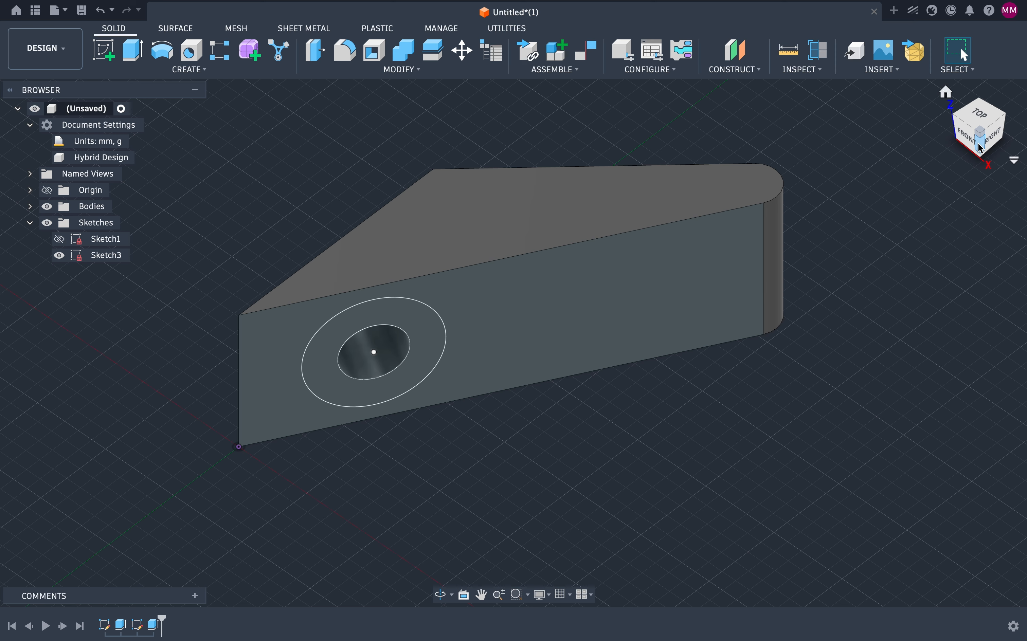
Step: Open the McMaster-Carr component catalog and browse to Screws & Bolts
click(899, 70)
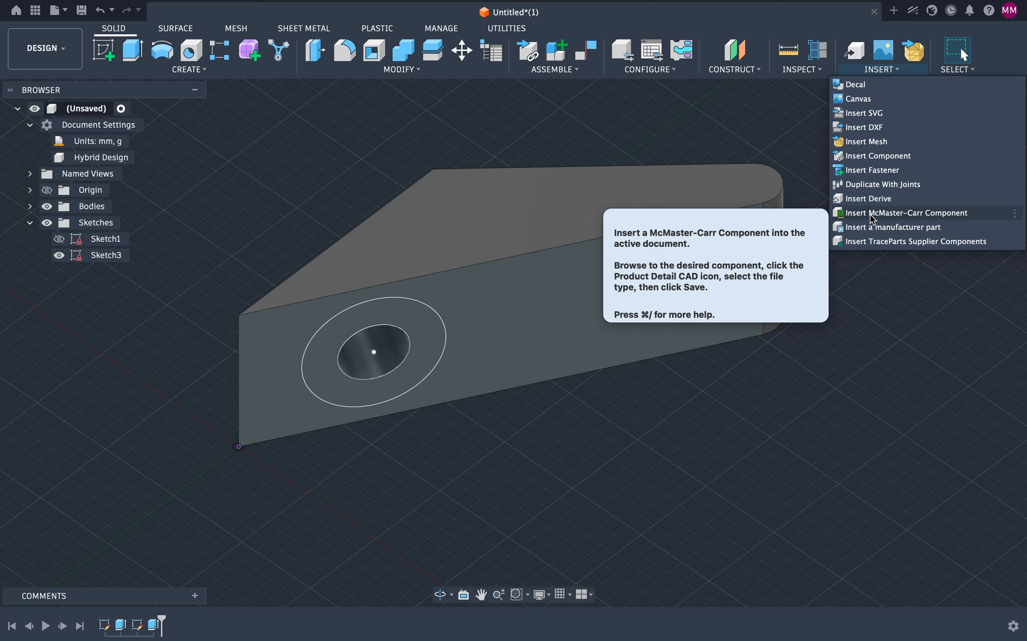
click(951, 218)
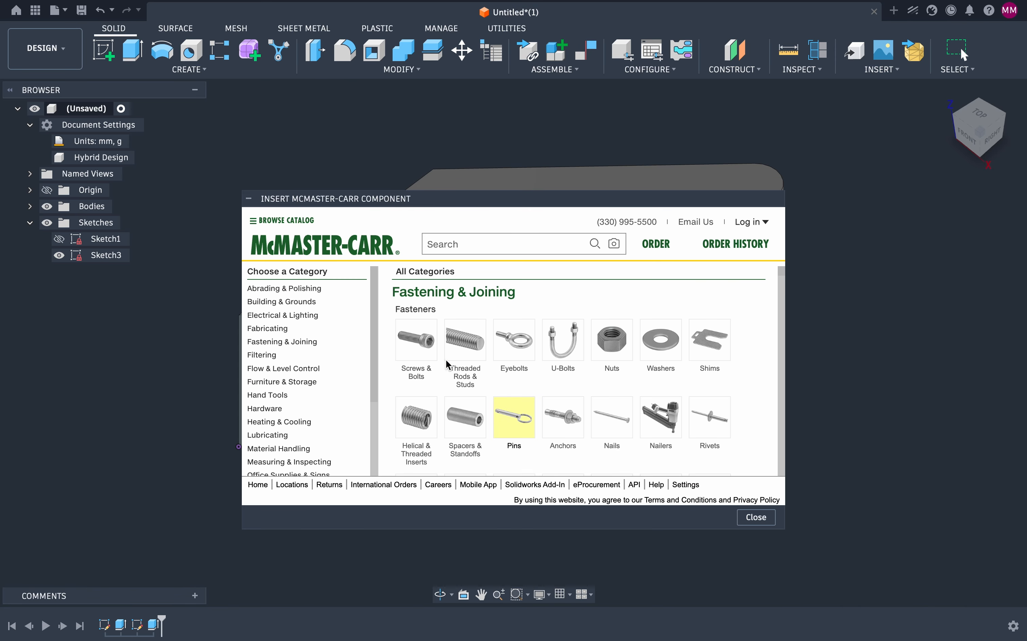
scroll(566, 413, down, 10)
scroll(566, 410, down, 15)
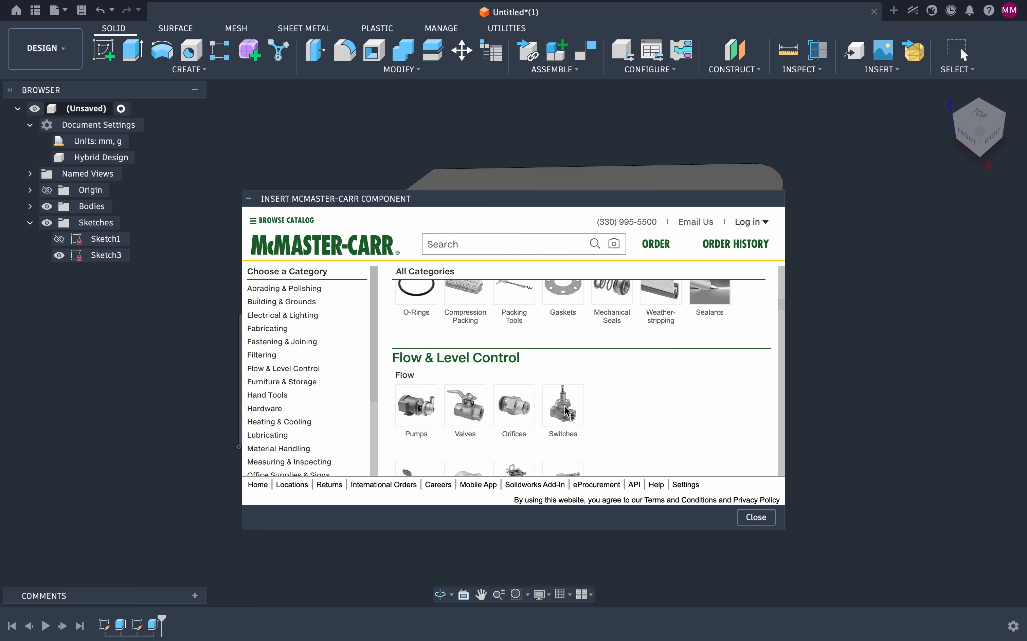
scroll(567, 411, up, 20)
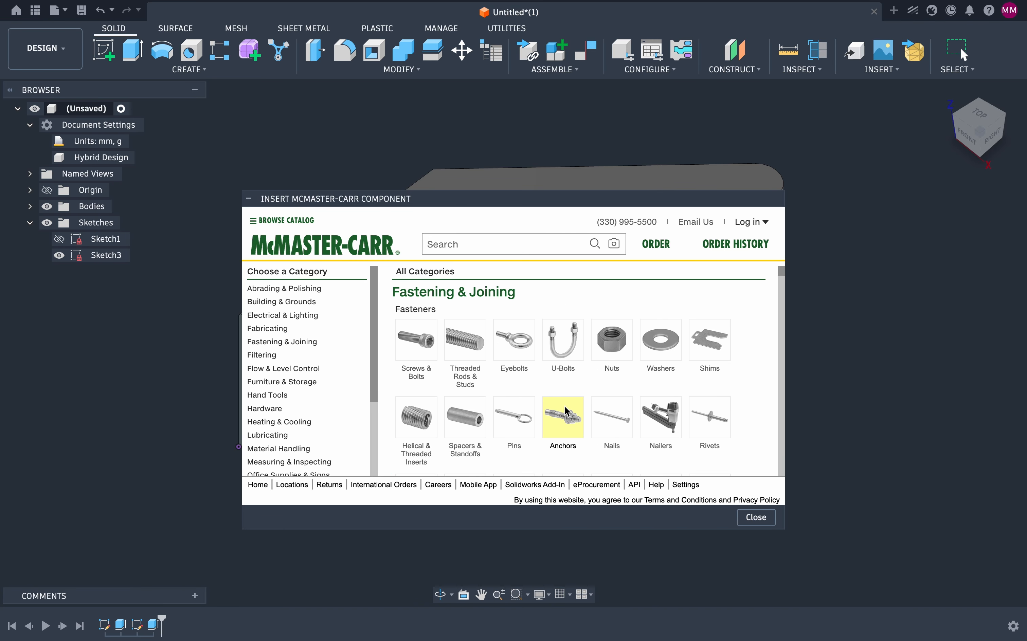
click(415, 343)
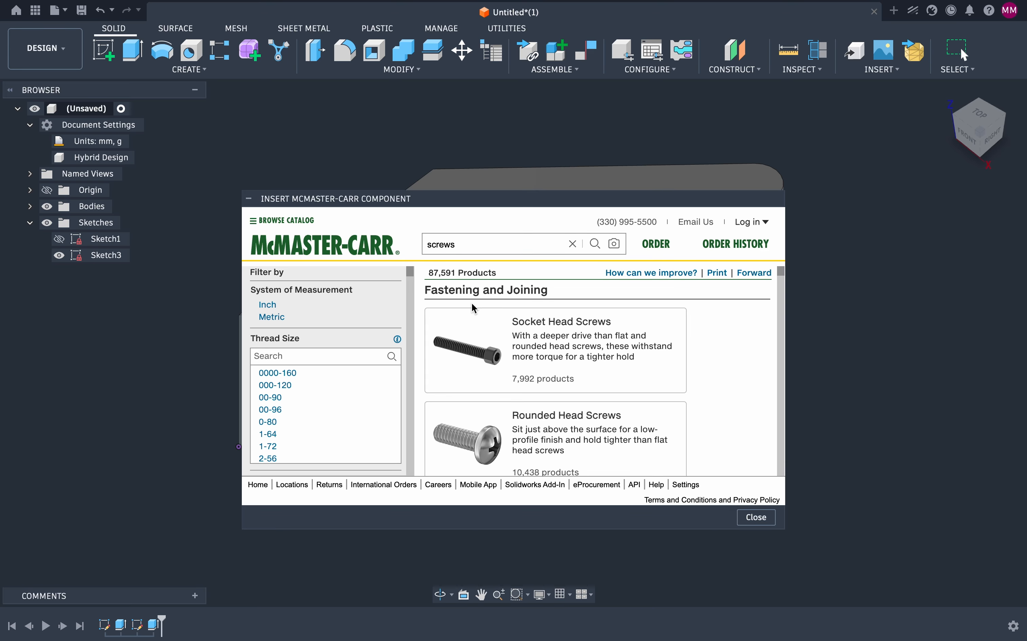
Step: Filter the screw catalog to Metric with M4 thread size
scroll(487, 339, down, 5)
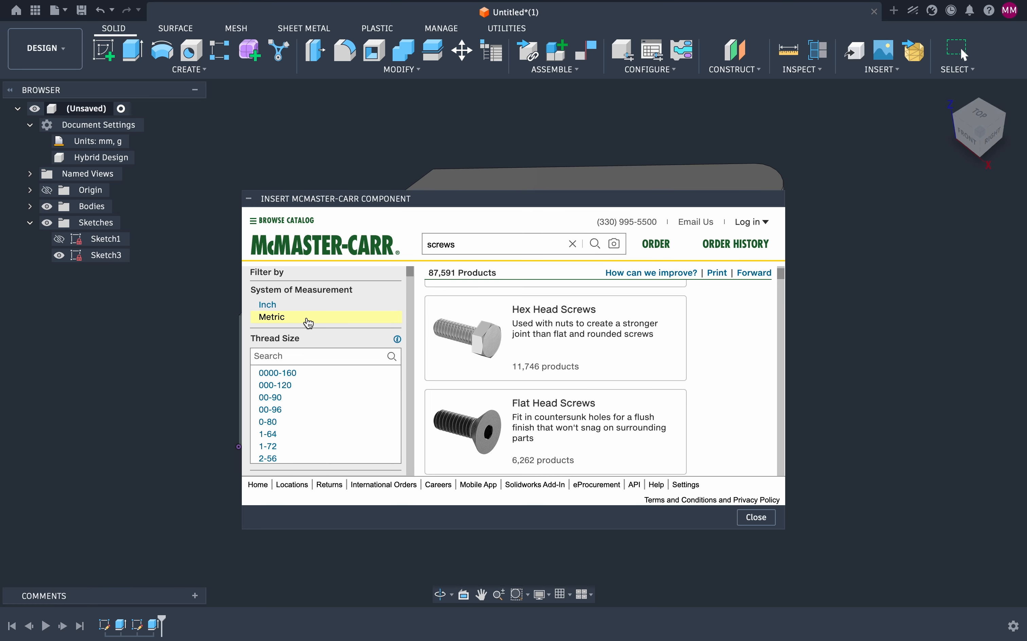
click(274, 319)
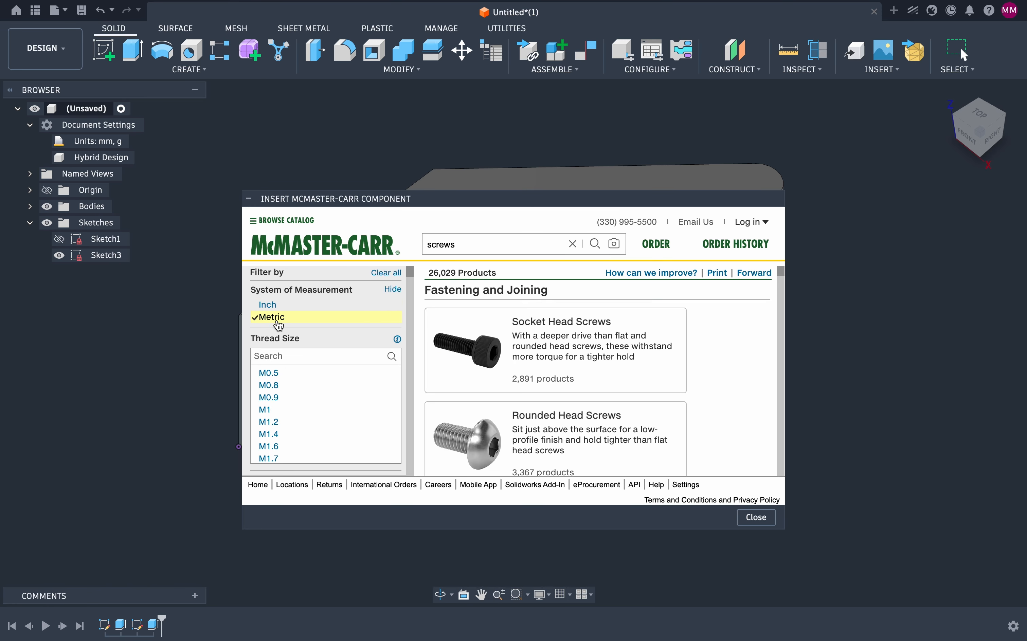
scroll(293, 393, down, 5)
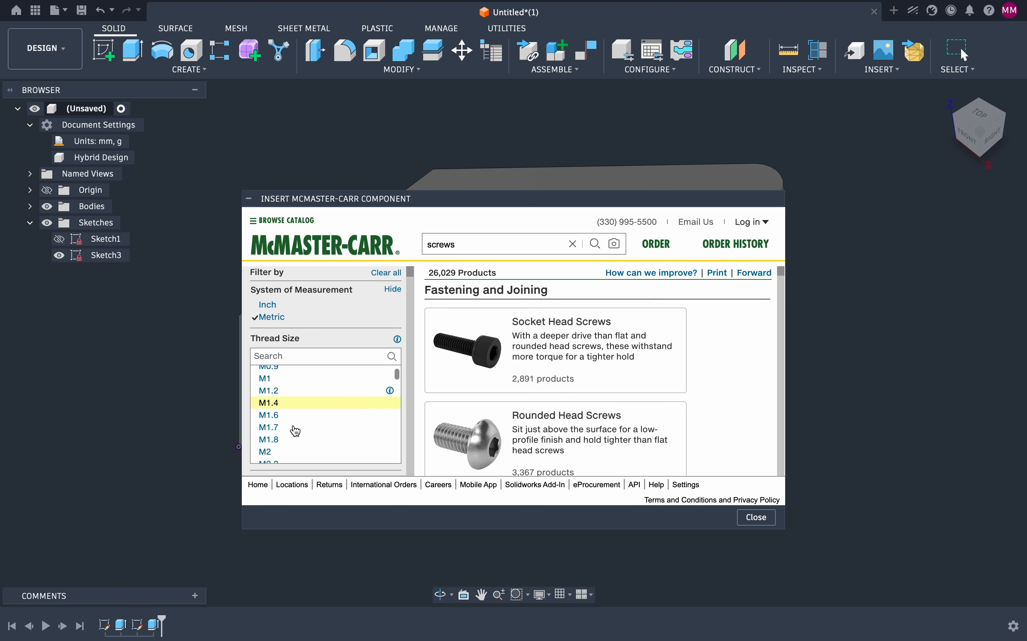
scroll(295, 425, down, 2)
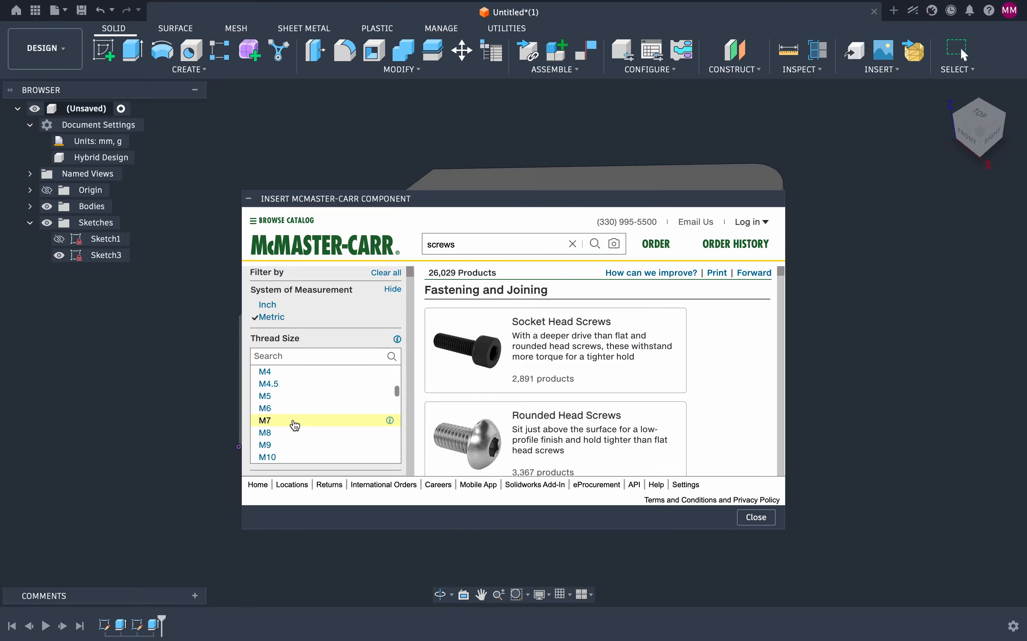
click(293, 374)
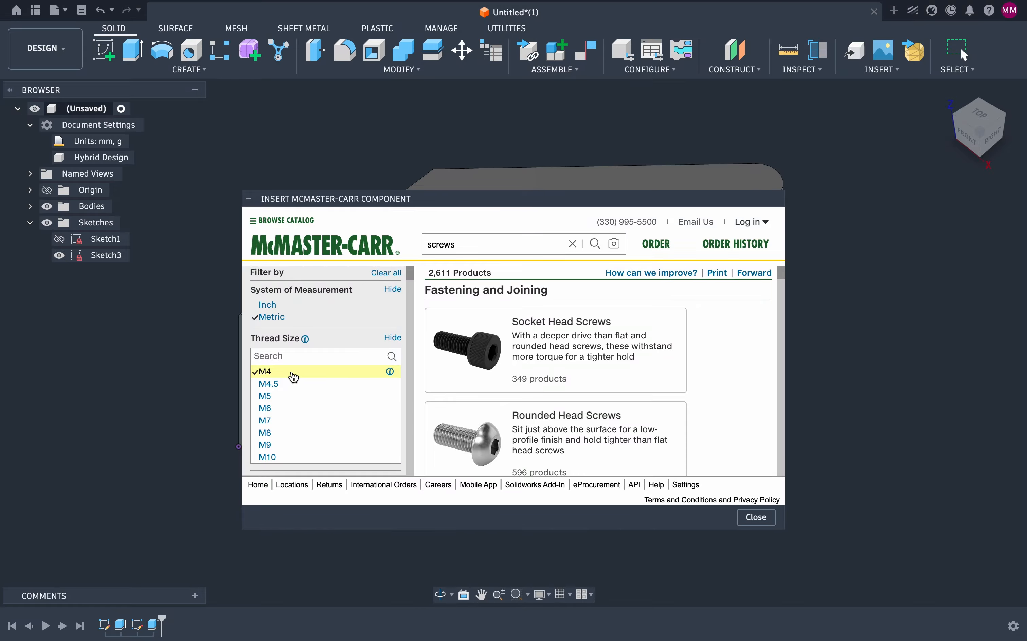
scroll(305, 369, down, 5)
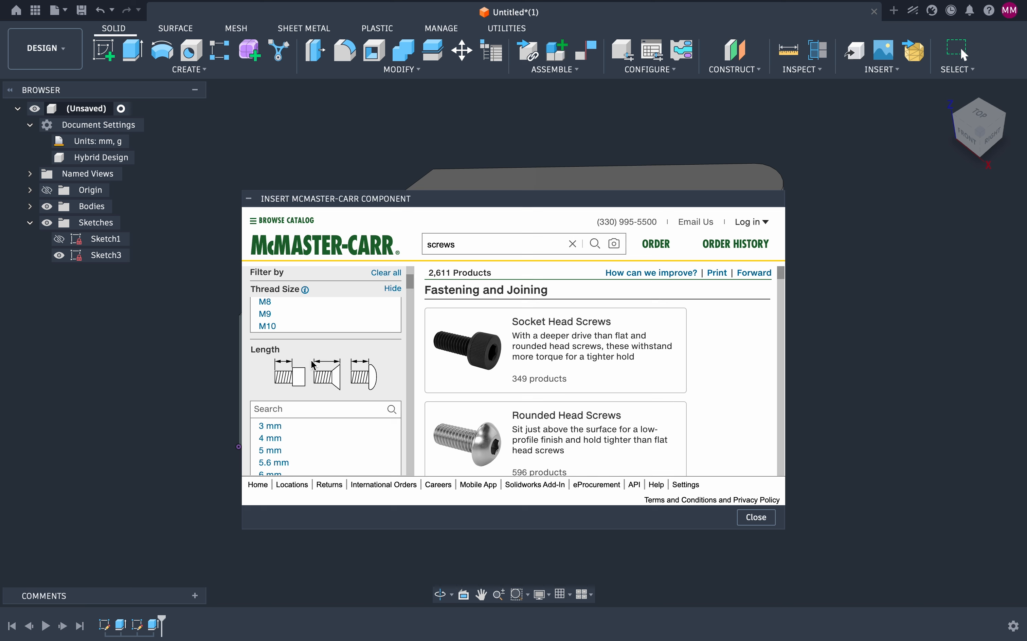
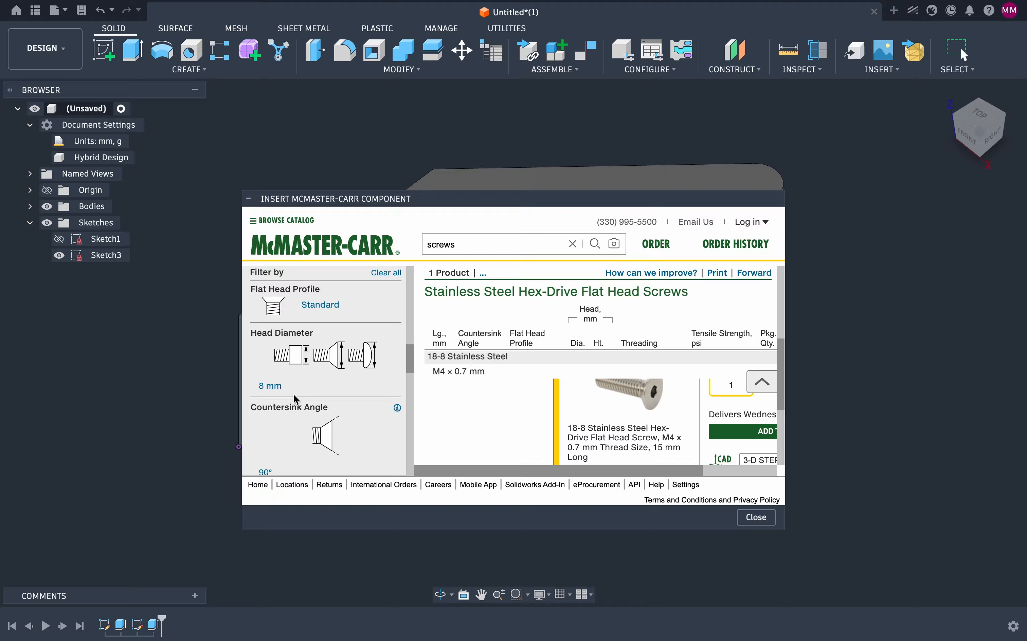
Step: Insert the 18-8 Stainless Steel Hex-Drive Flat Head Screw, M4 x 0.7 mm, 15 mm long, as a 3-D STEP model
scroll(296, 399, down, 6)
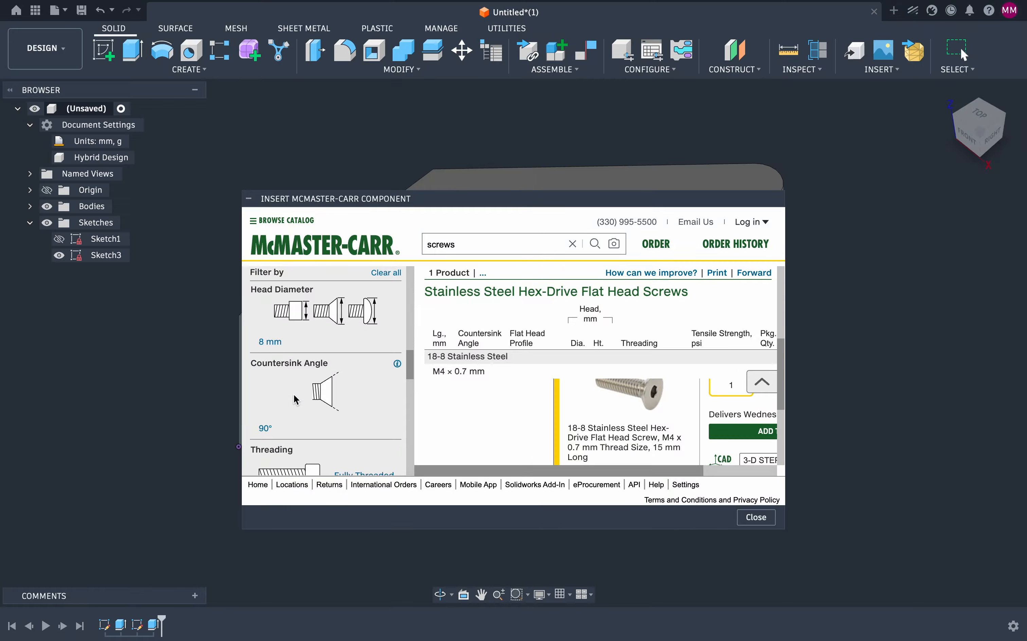
scroll(295, 399, down, 1)
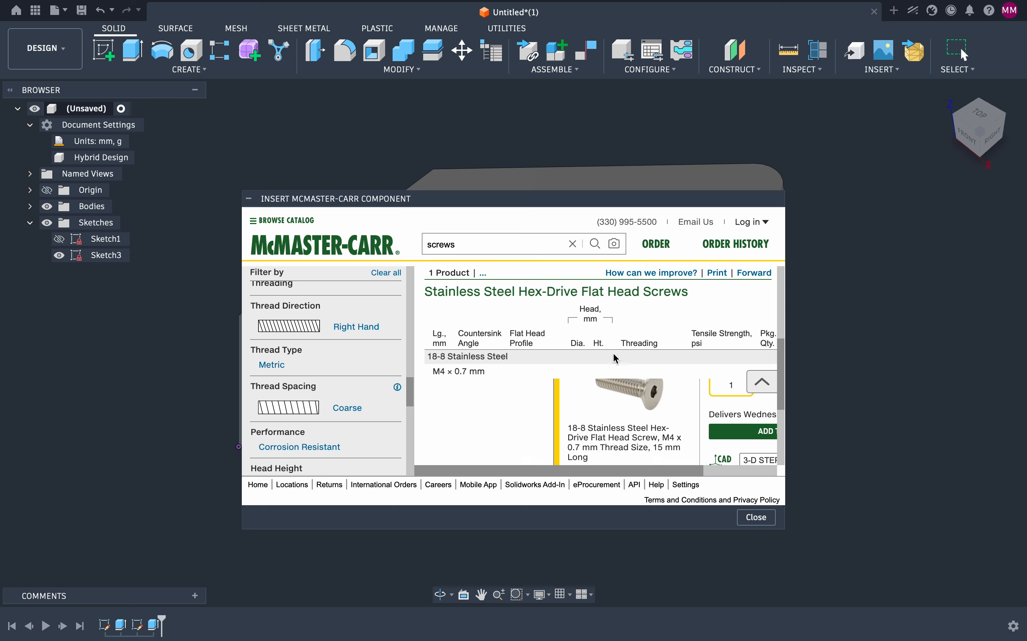
scroll(613, 354, down, 2)
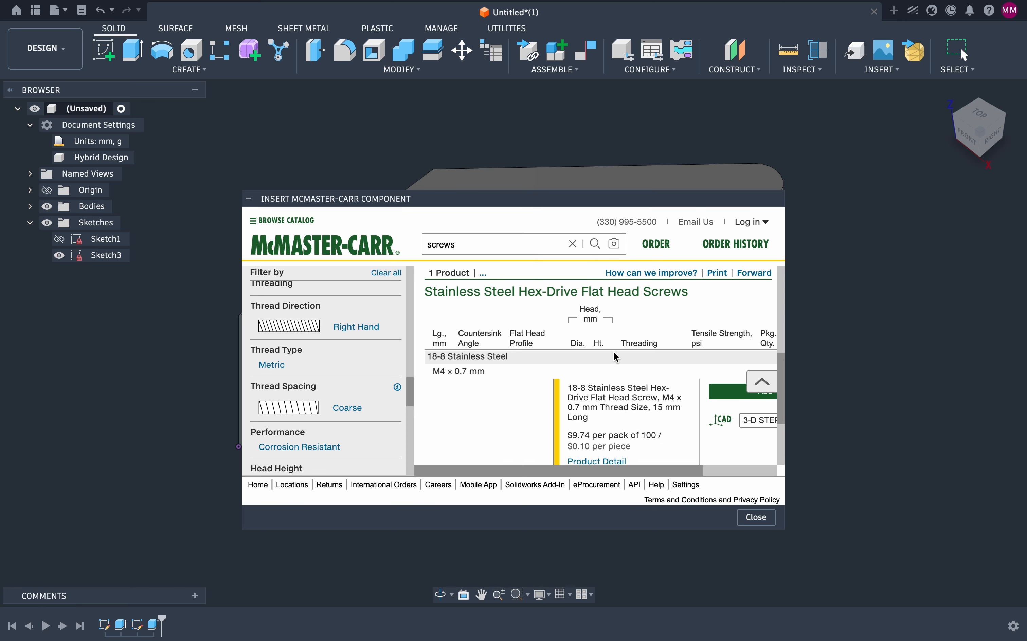
scroll(616, 355, down, 3)
scroll(613, 409, up, 5)
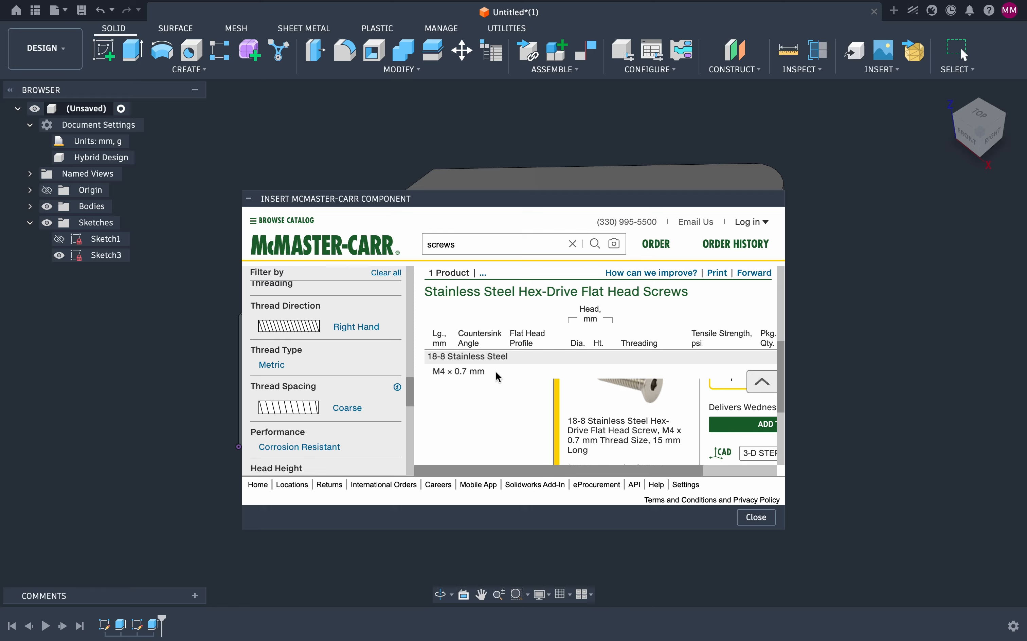
scroll(653, 420, right, 5)
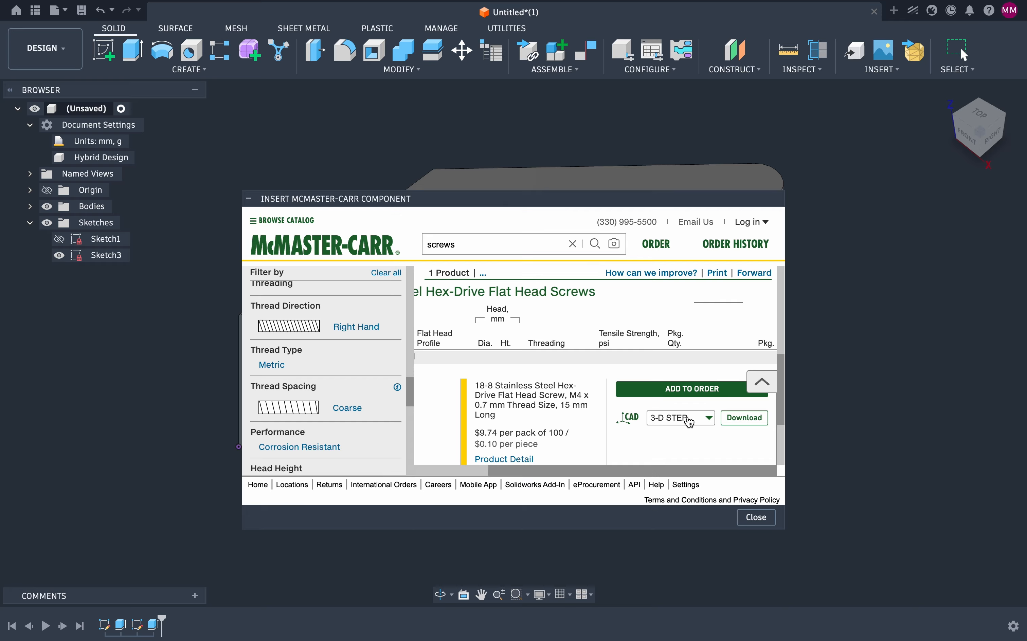
click(689, 420)
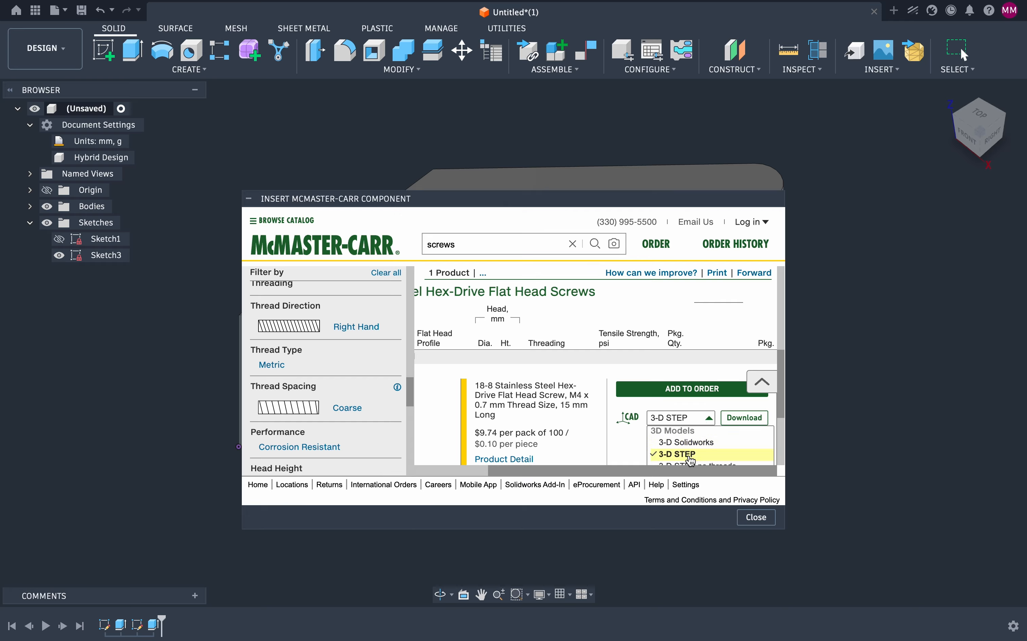
scroll(692, 462, down, 4)
scroll(692, 462, up, 2)
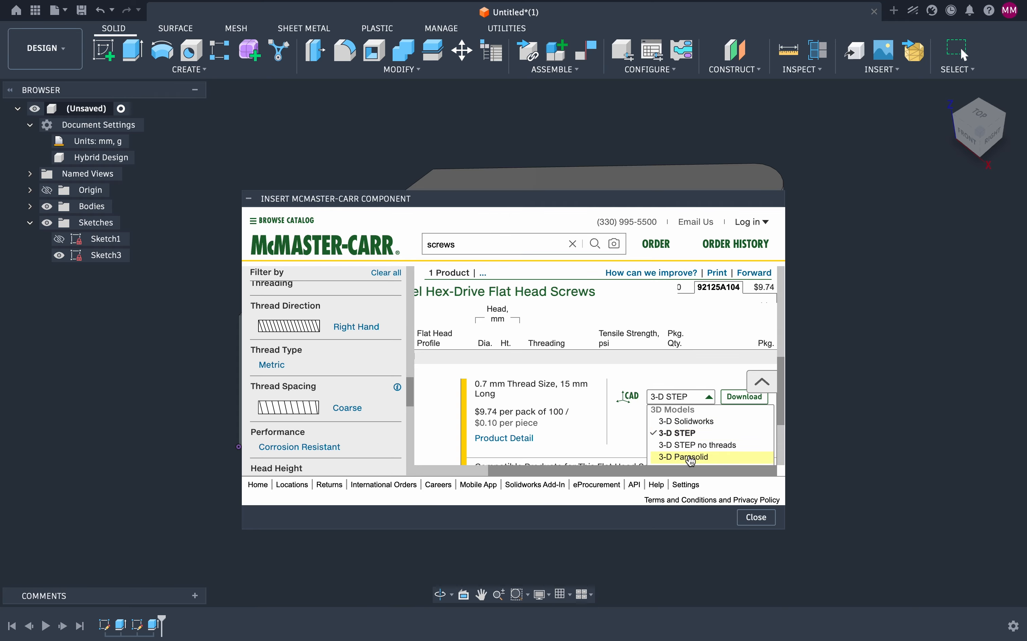
click(686, 433)
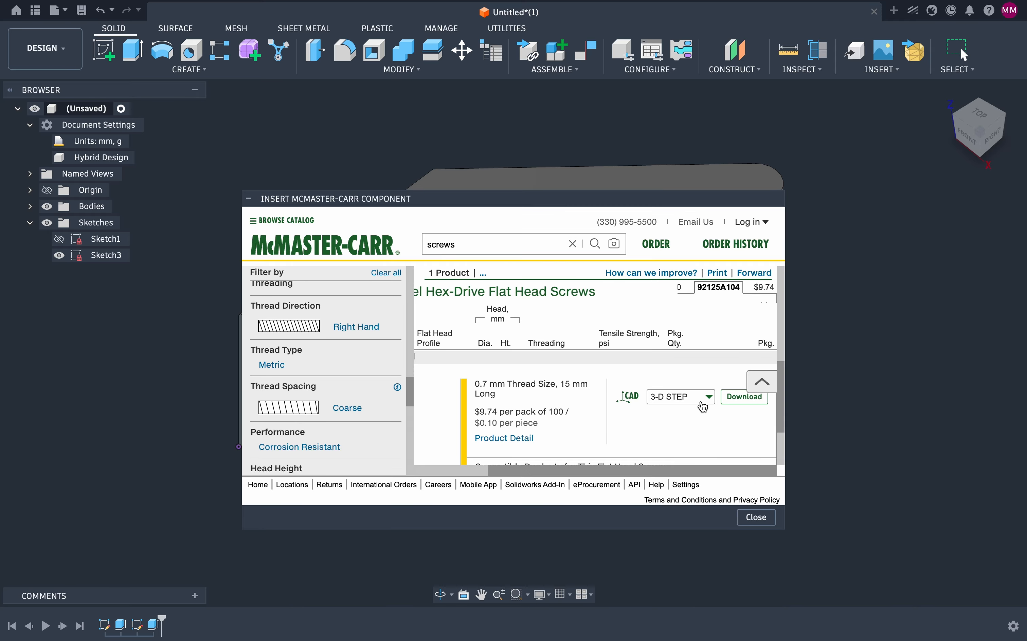
click(727, 401)
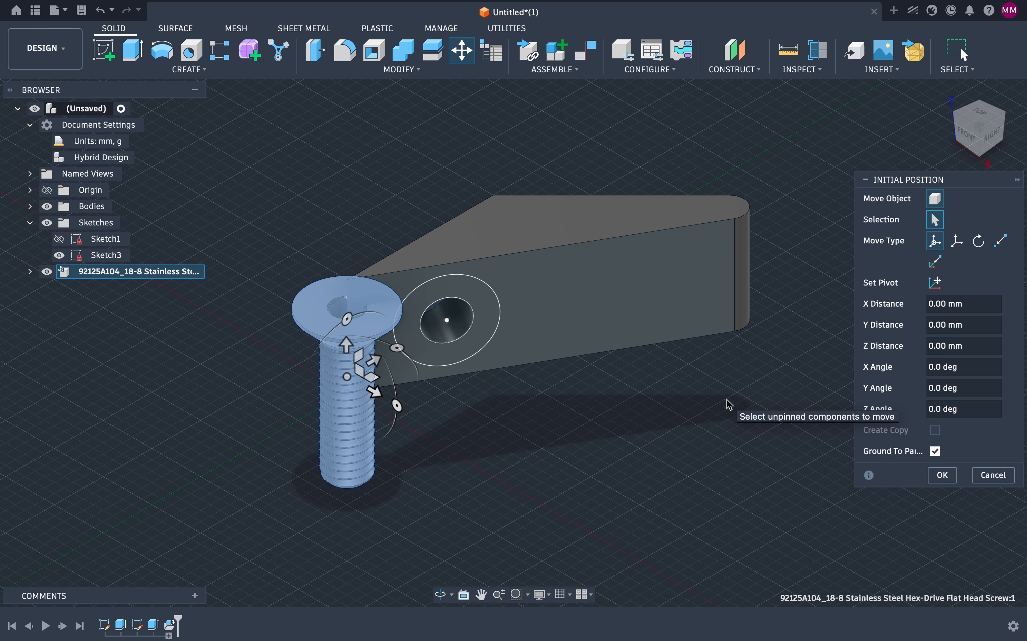
Step: Rotate the inserted screw 90° about the Y axis so its axis is horizontal
click(957, 119)
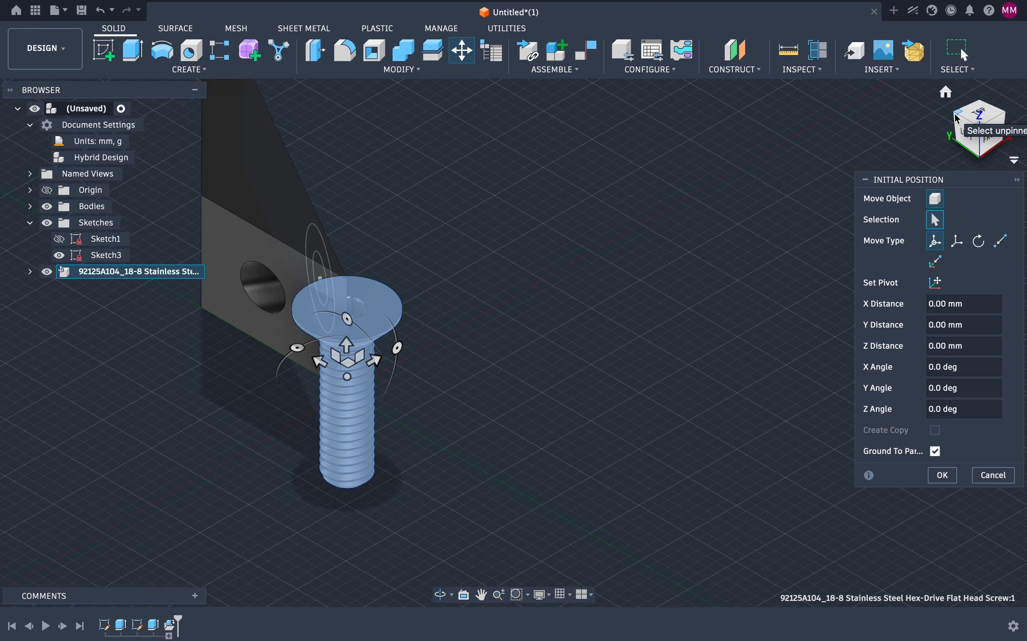
click(986, 114)
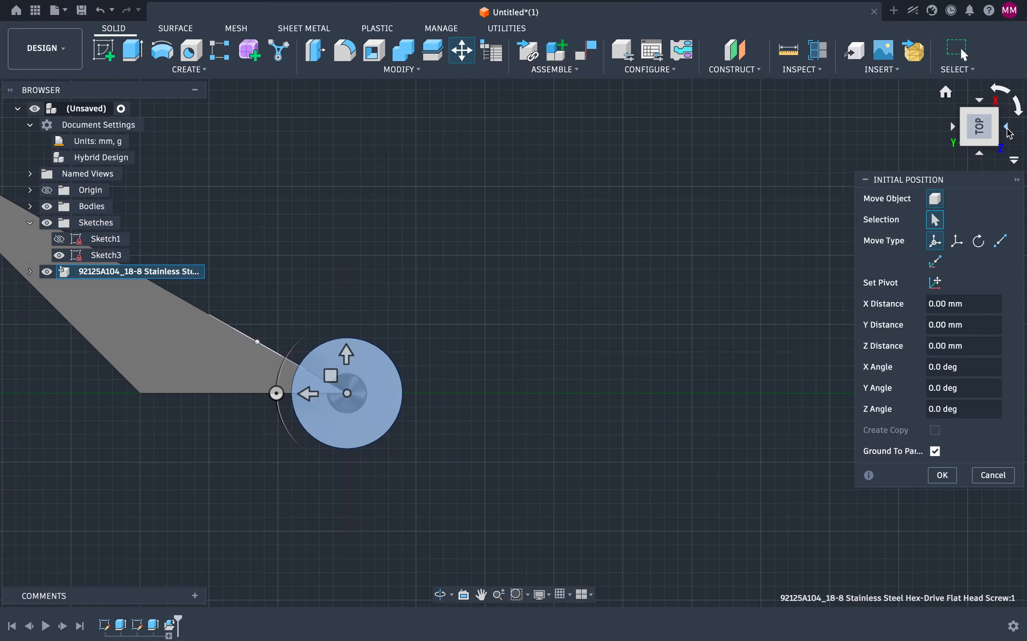
click(1001, 133)
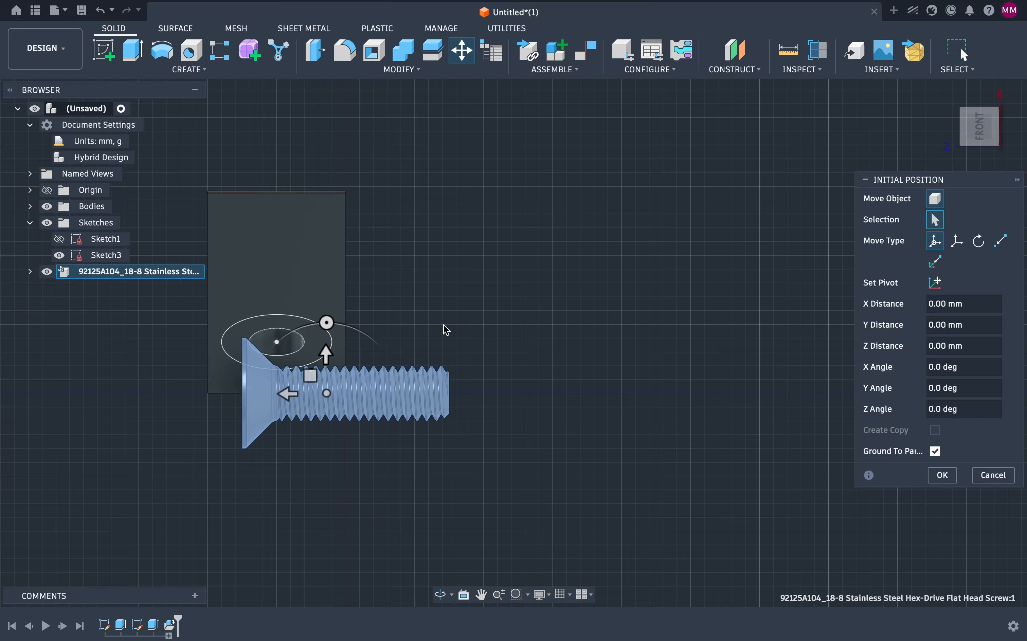
click(327, 323)
drag(327, 323, 441, 394)
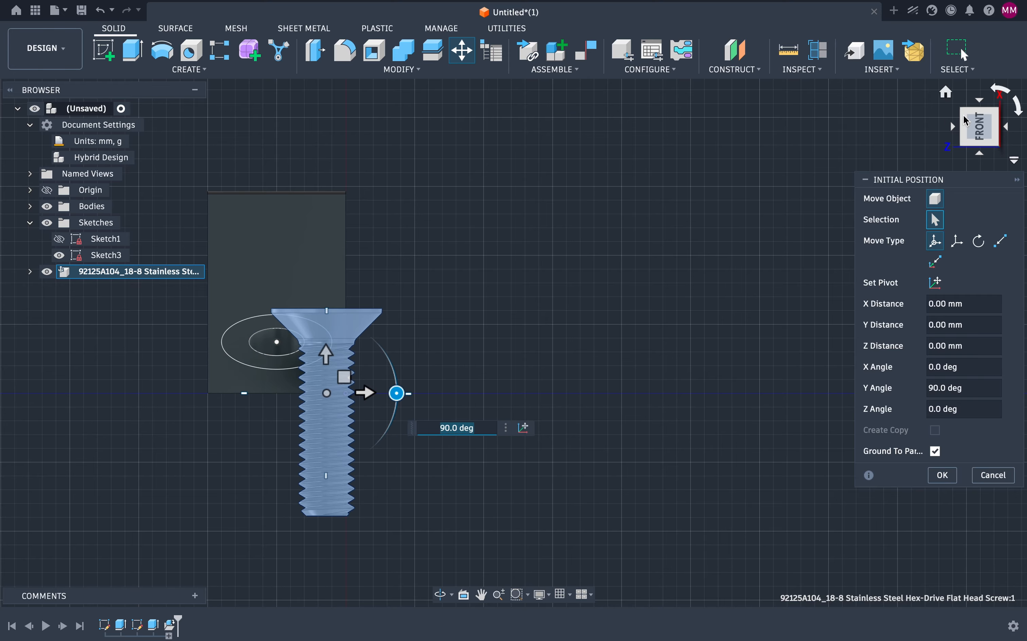
Step: Drag the screw over to the hole on the block's slanted face
click(946, 92)
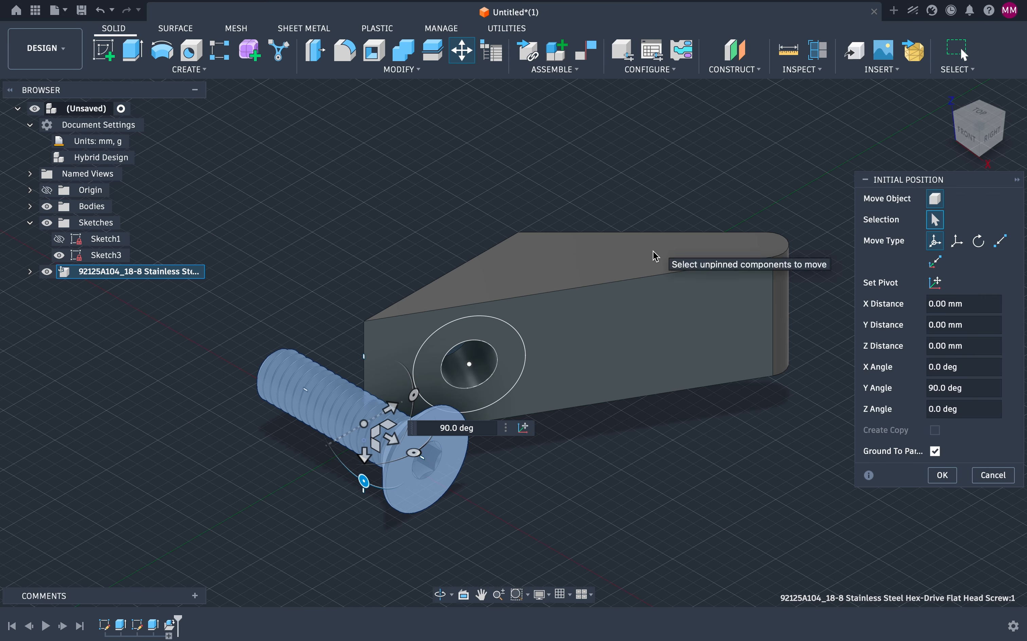
click(377, 435)
drag(381, 440, 429, 342)
Step: Fine-tune the screw's position in top view so it seats in the countersunk hole, and confirm the placement
click(984, 114)
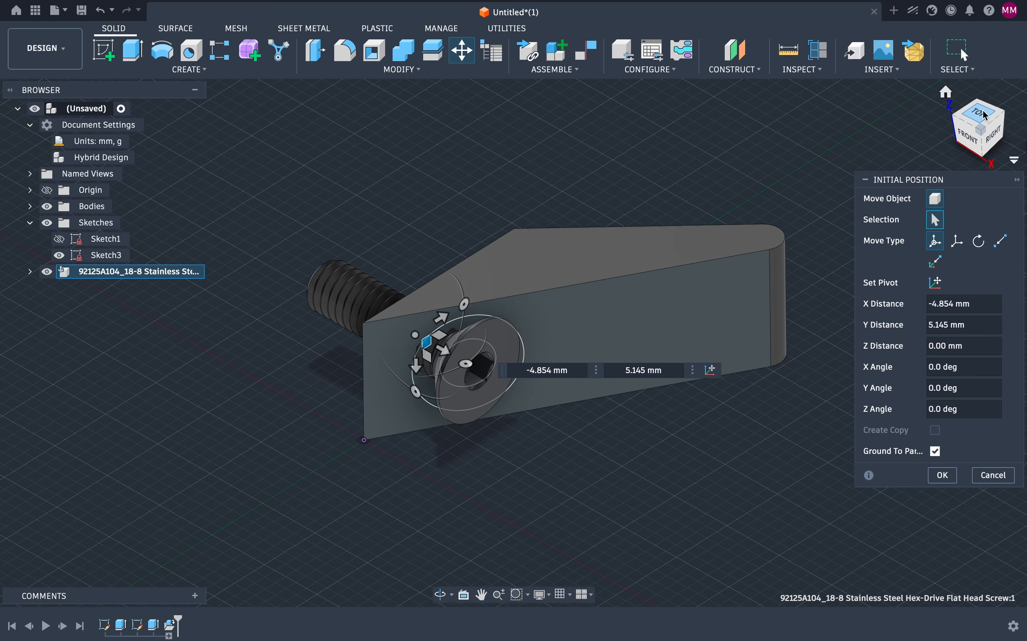
drag(437, 366, 428, 394)
drag(387, 365, 365, 317)
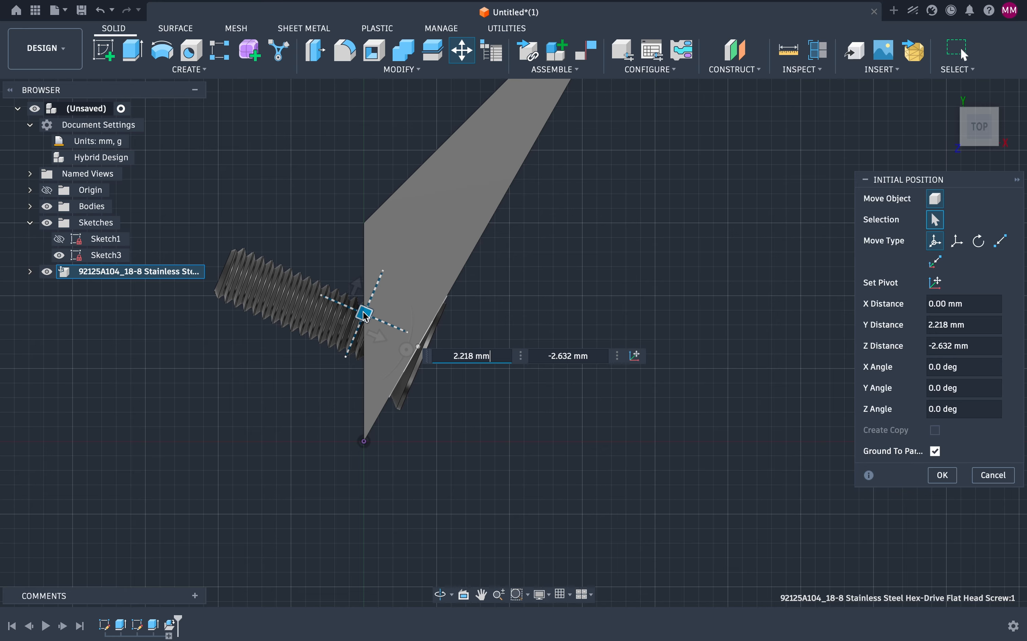
drag(405, 350, 402, 358)
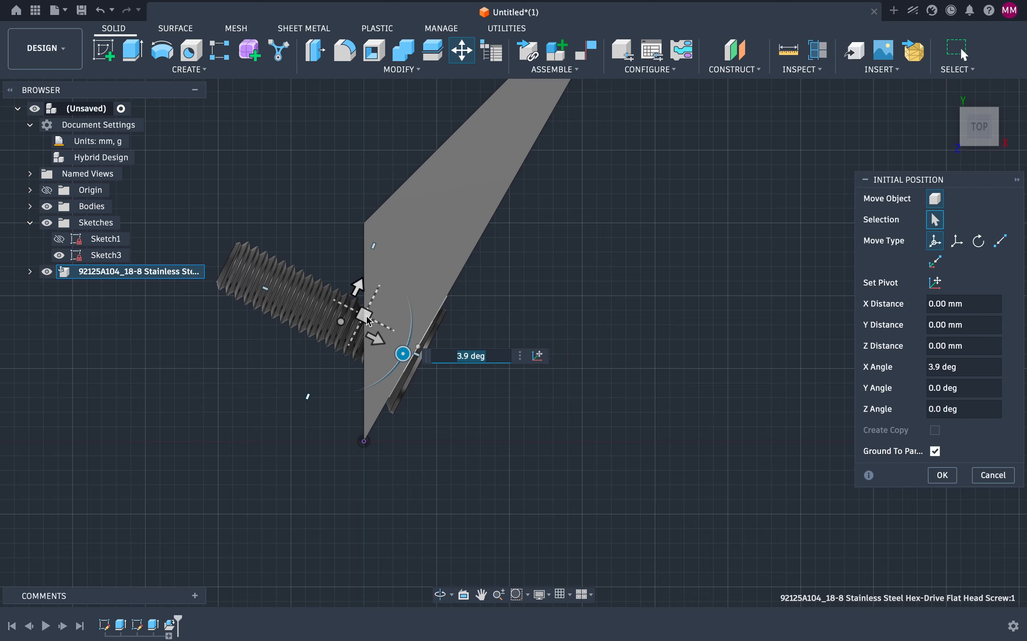
drag(366, 315, 367, 306)
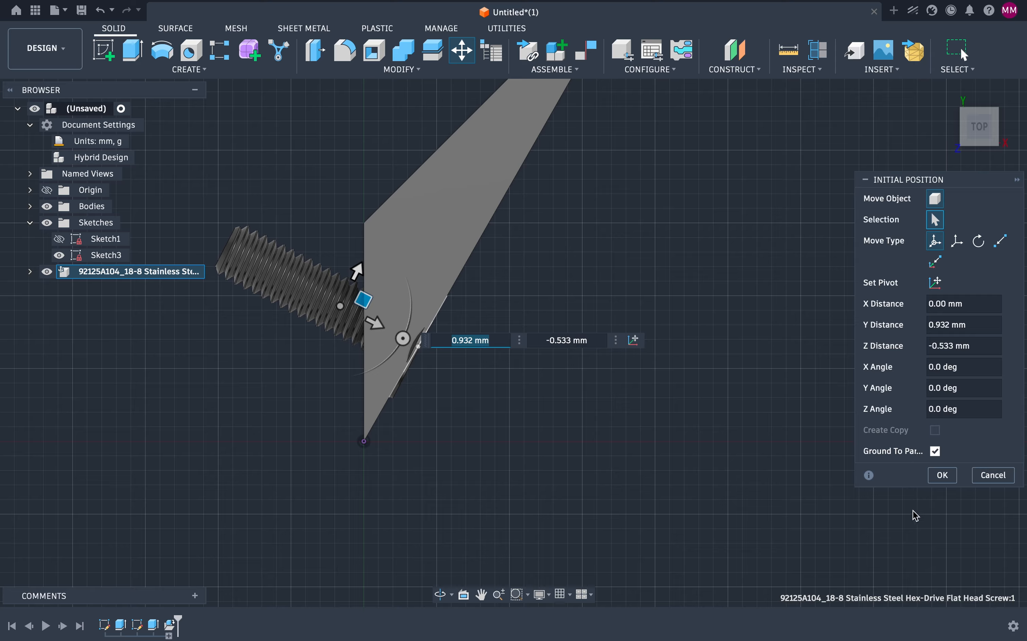
click(942, 475)
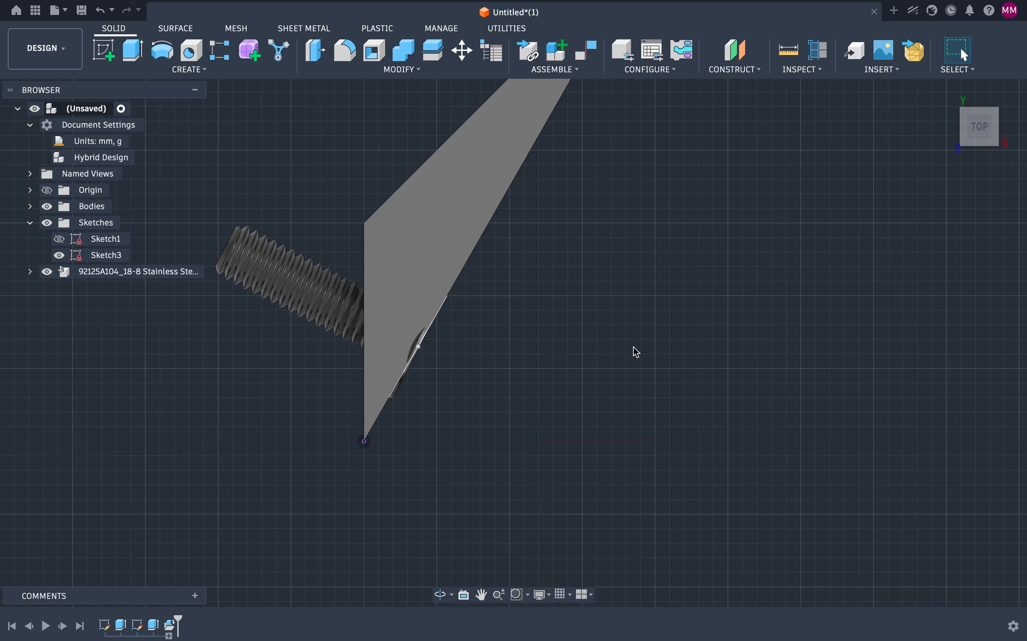
click(403, 208)
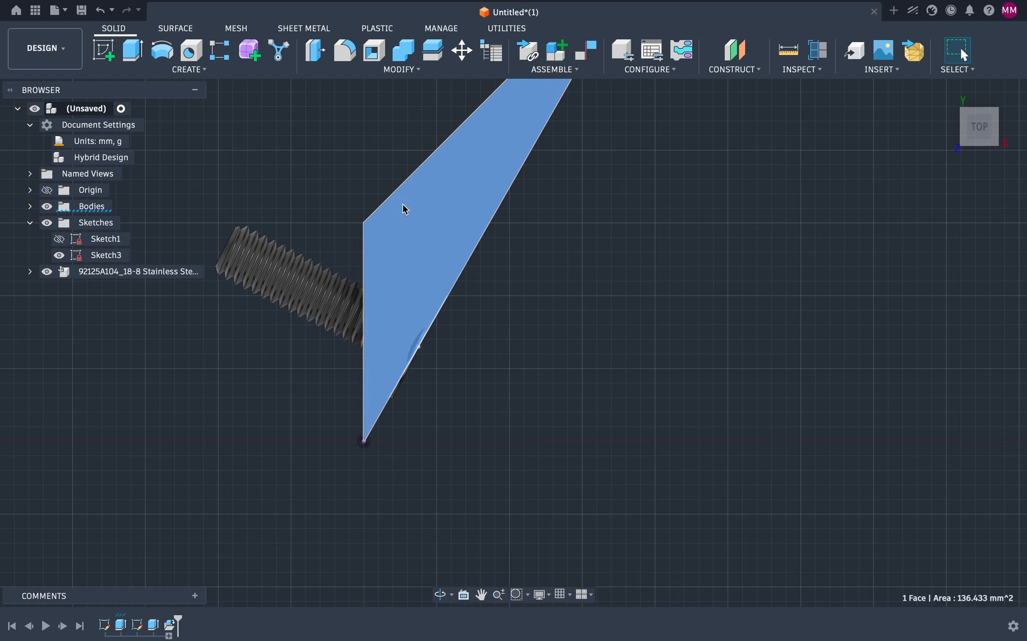
right_click(405, 208)
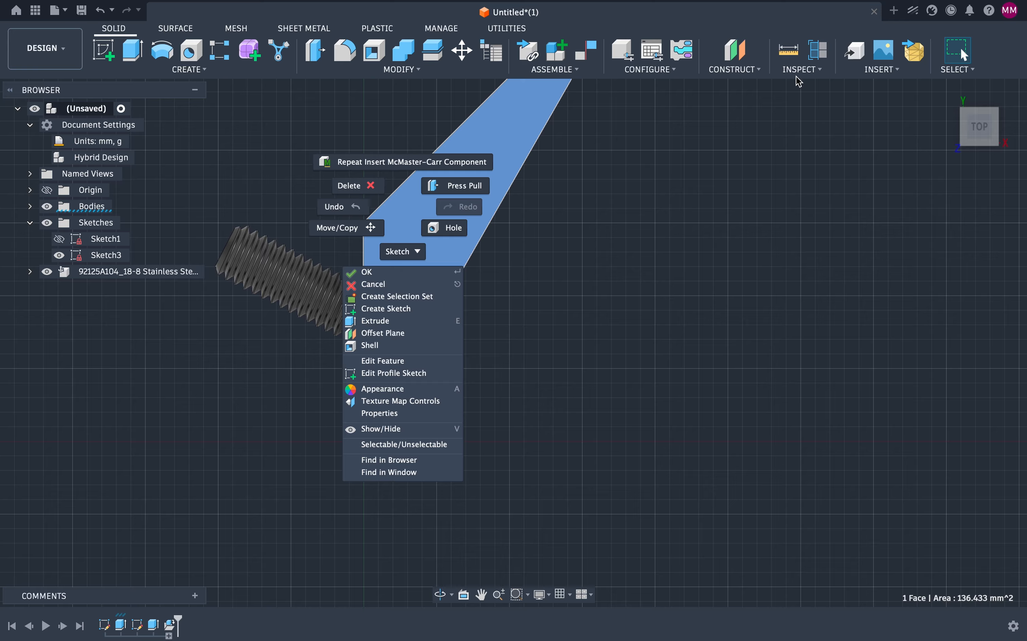
click(806, 70)
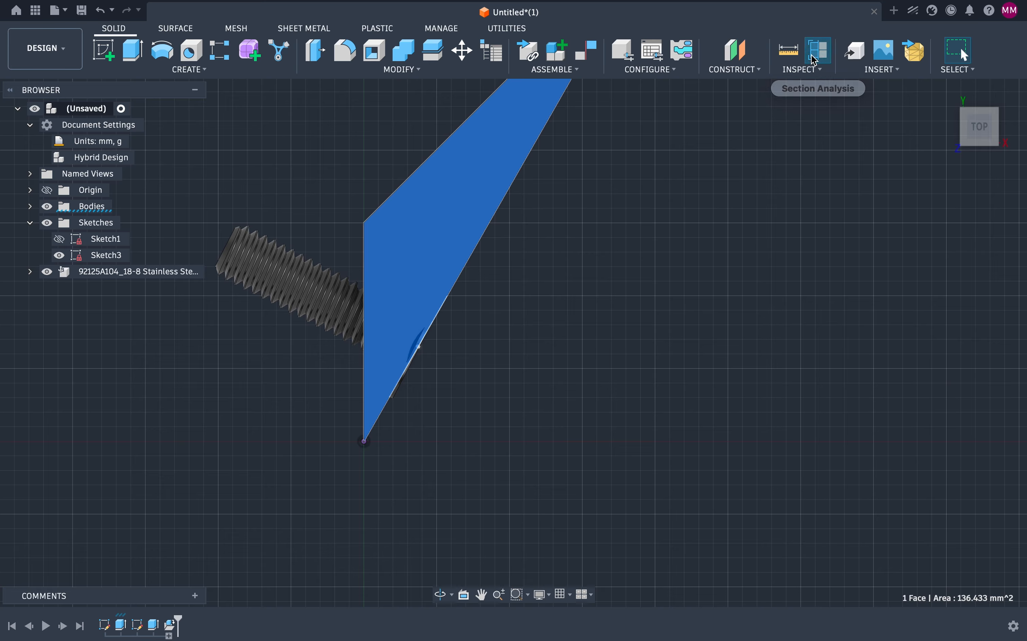
click(816, 61)
click(370, 272)
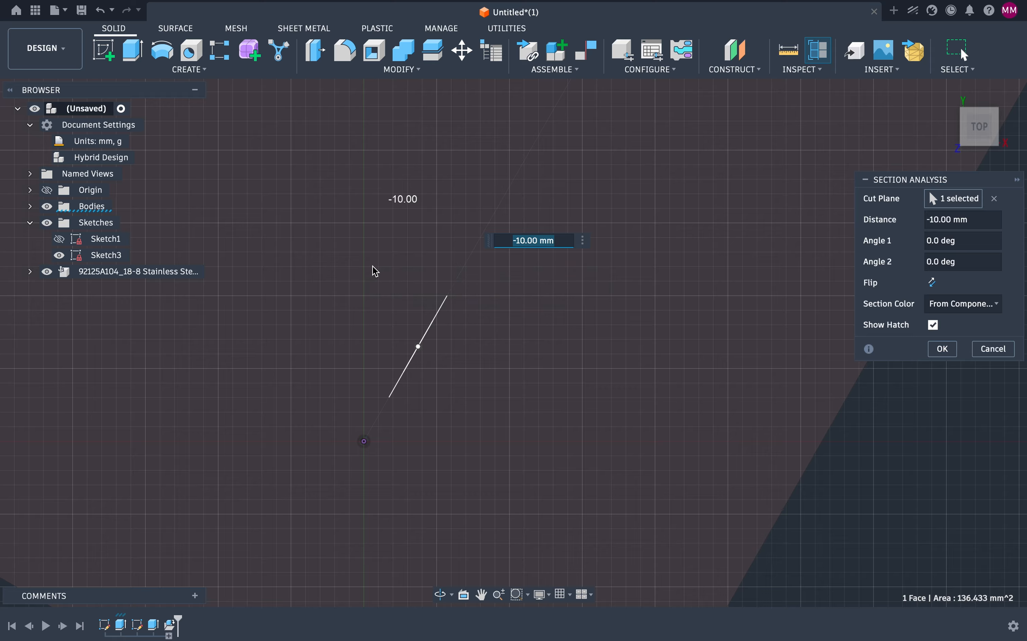
click(993, 349)
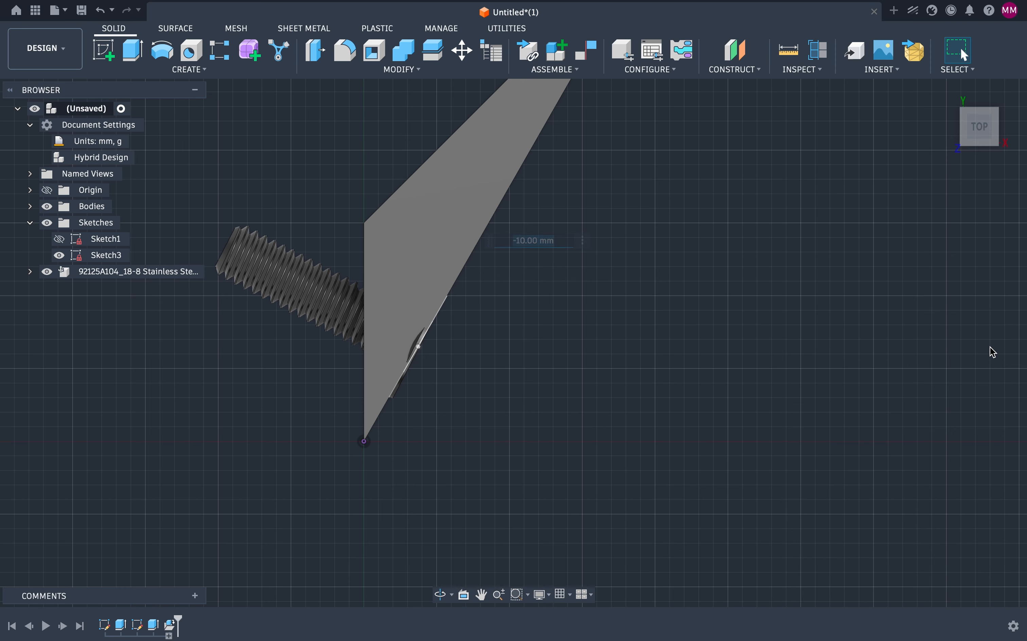
Step: Run a section analysis through the block's slanted face, offset about 3.8 mm, to inspect the screw's fit
click(828, 57)
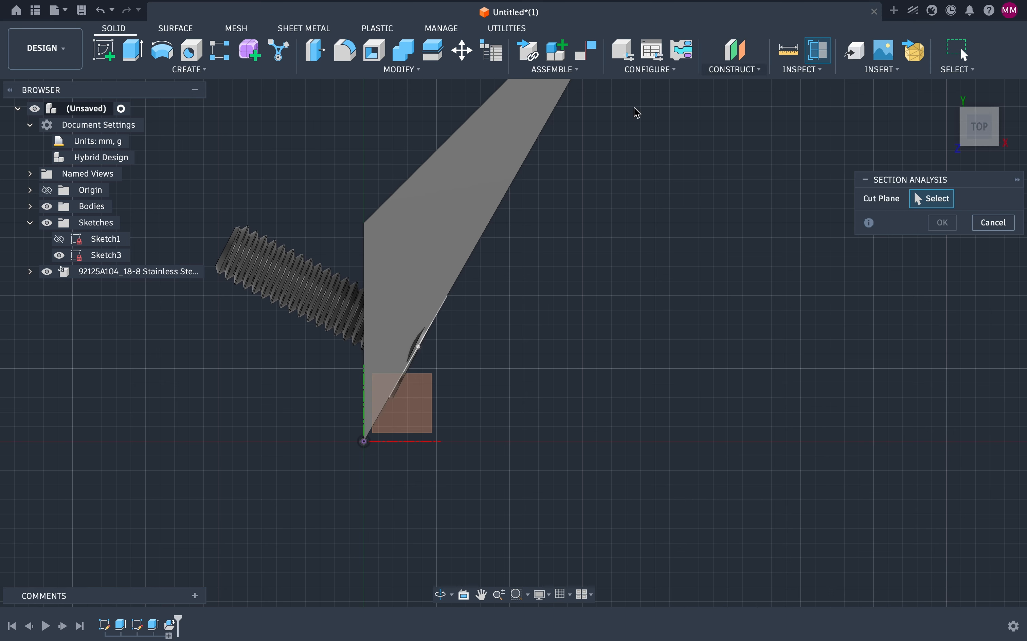
click(407, 244)
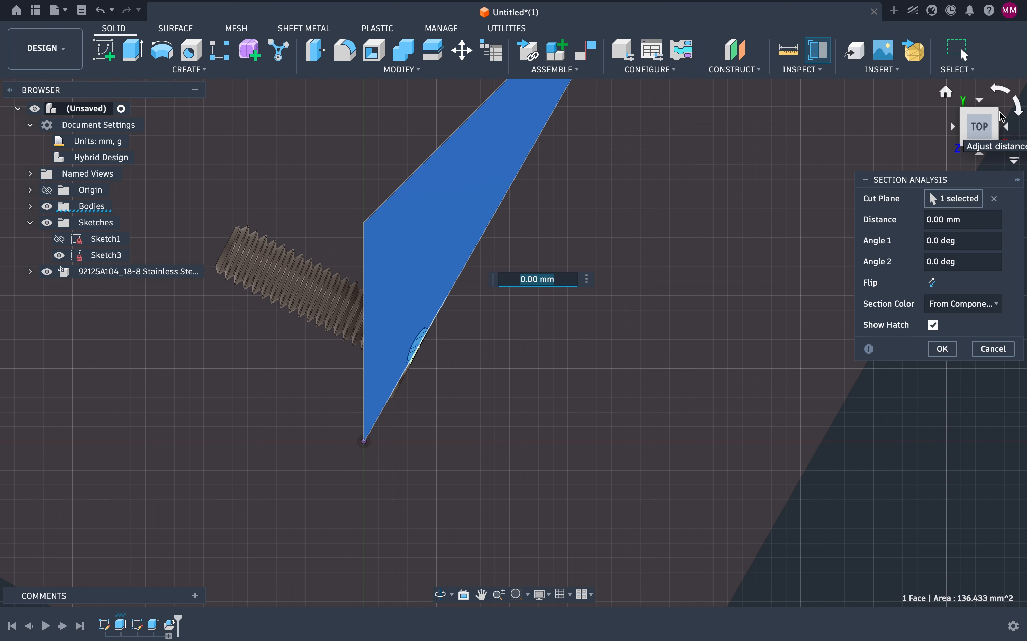
click(1003, 121)
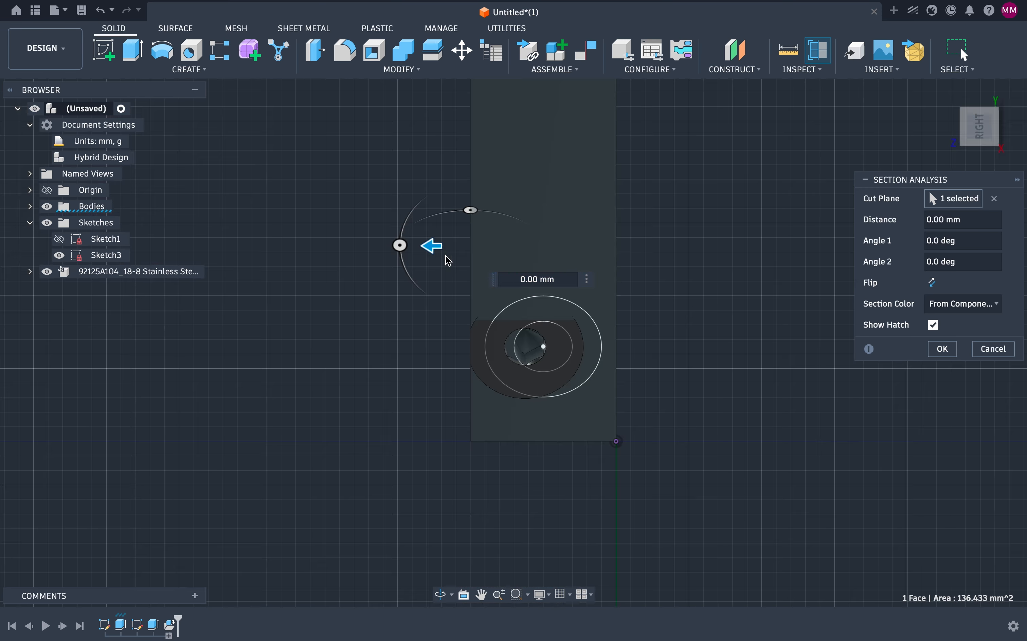
drag(433, 245, 488, 246)
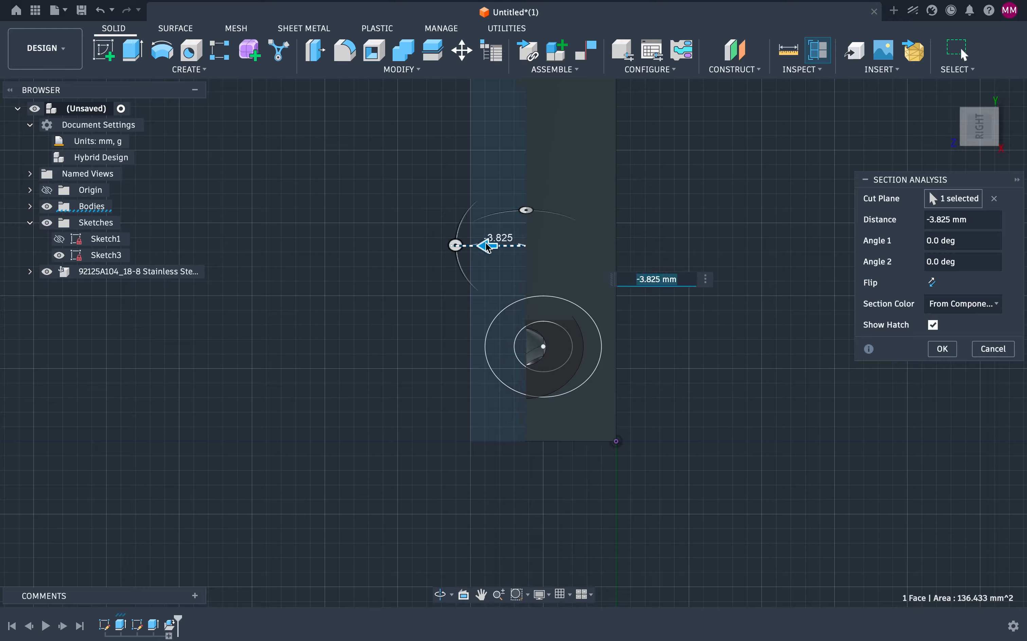
click(966, 112)
click(966, 137)
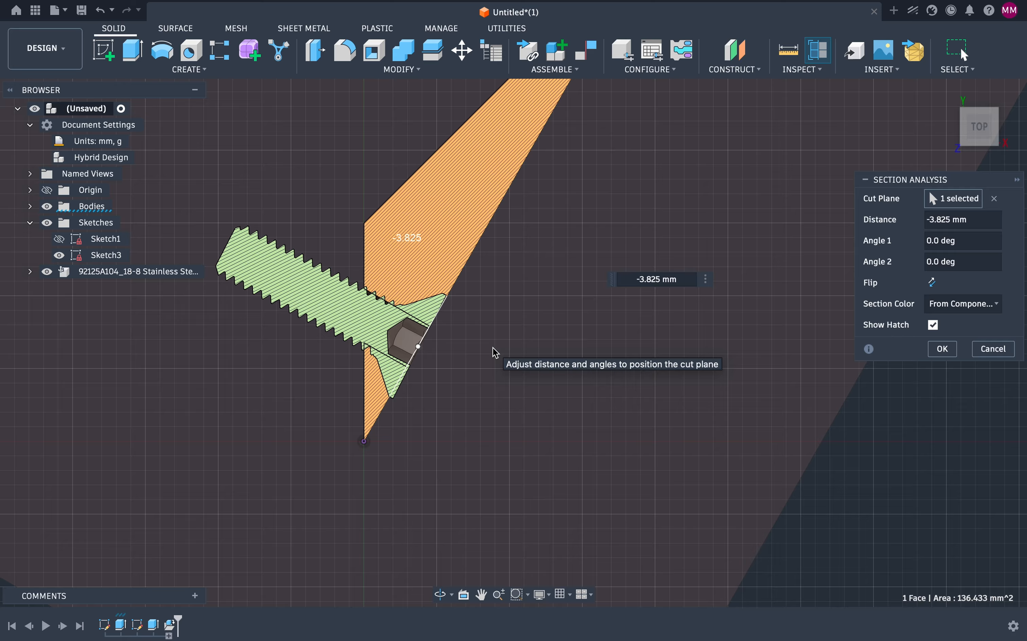
click(992, 349)
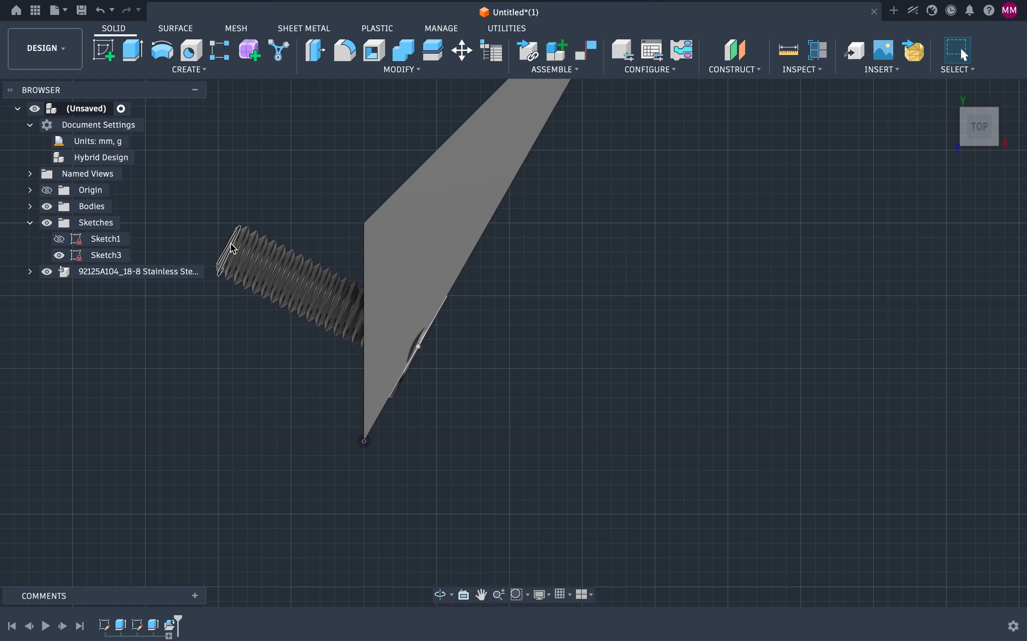
Step: Hide the inserted screw component
click(47, 272)
key(F2)
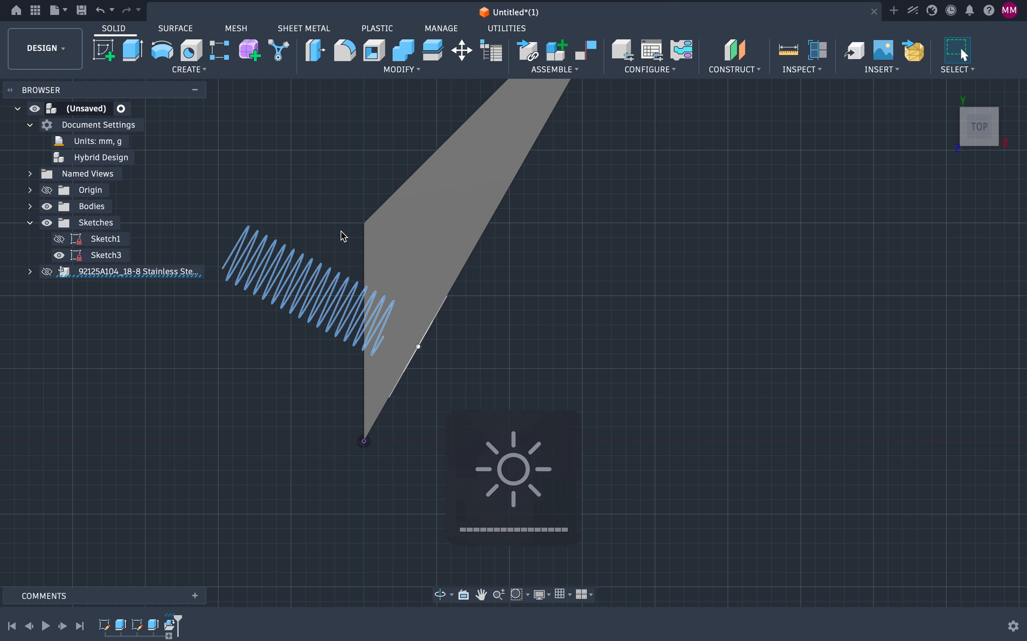
Step: Create a construction plane offset -5 mm from the block's slanted face
click(990, 109)
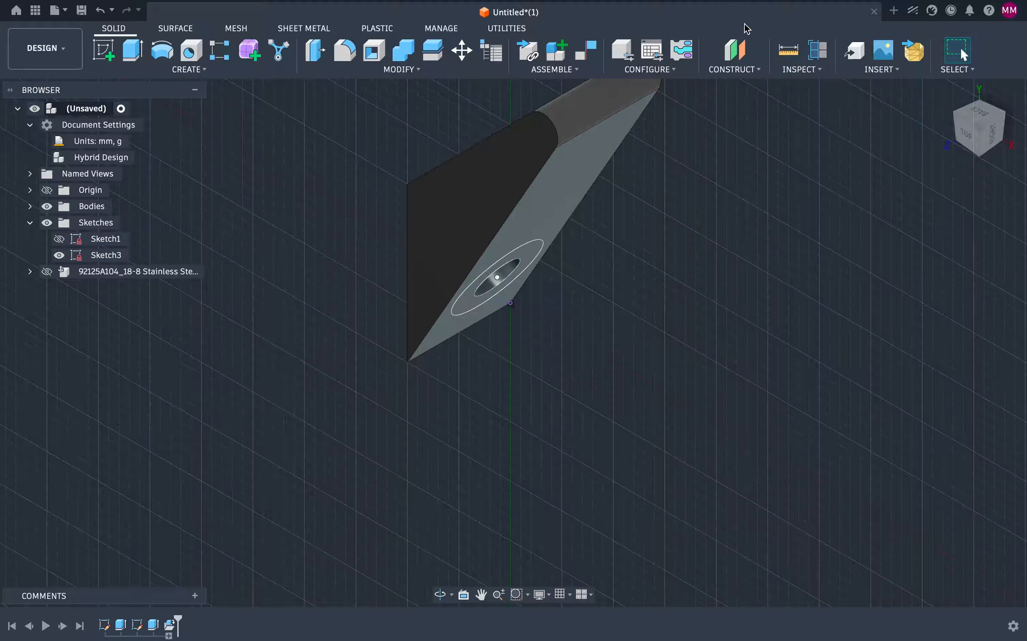
click(739, 51)
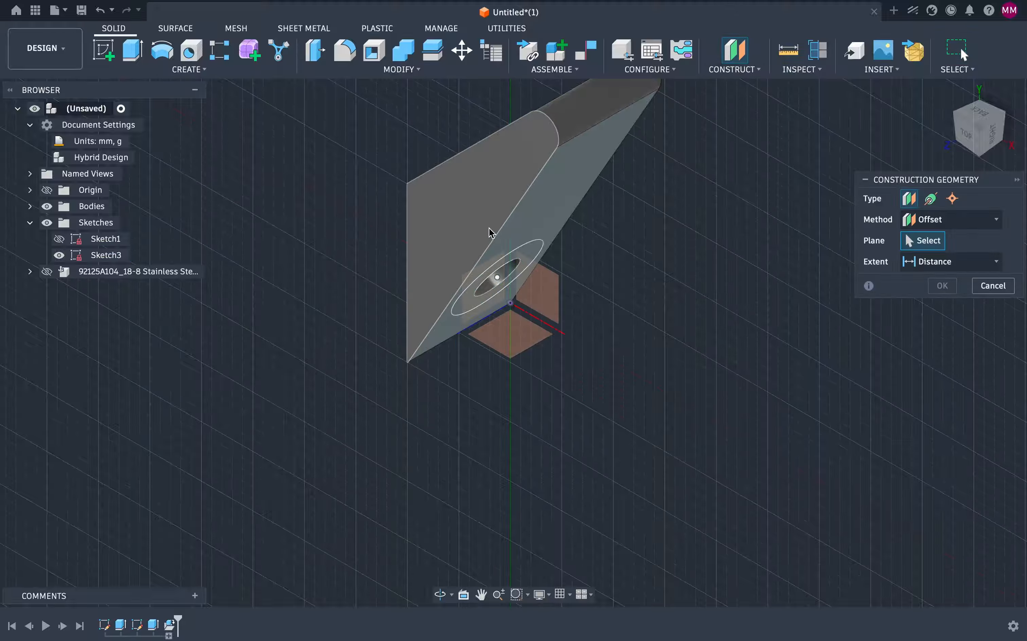
click(466, 241)
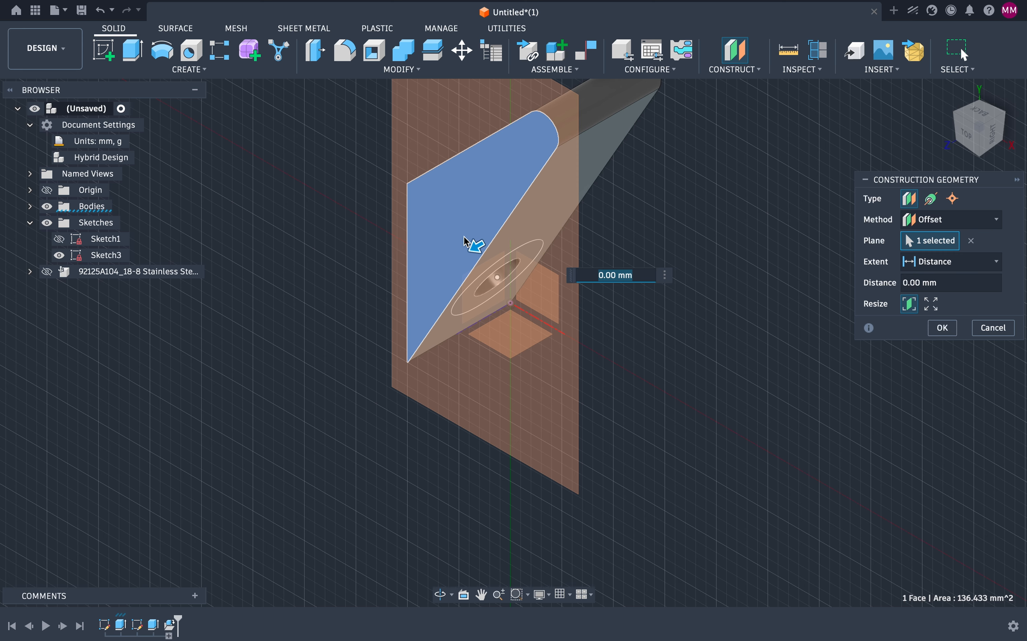
text(5)
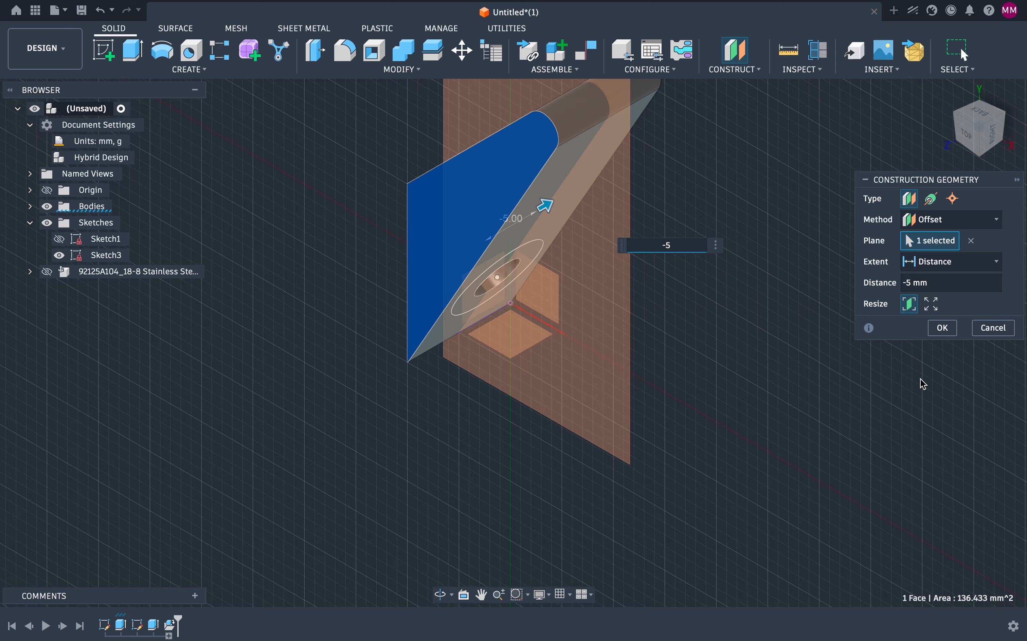
click(944, 329)
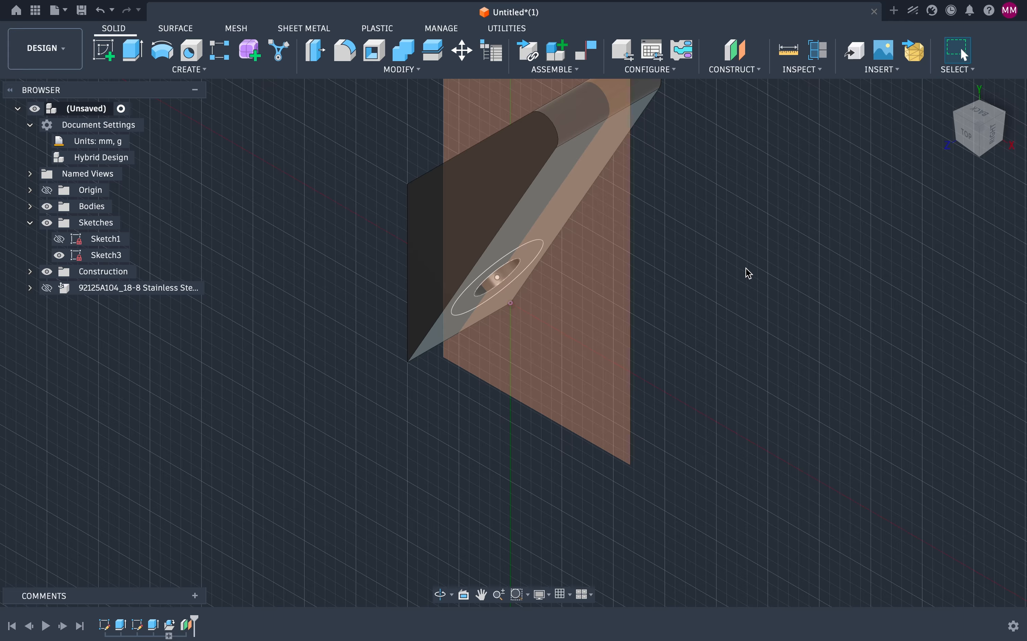
Step: Run a section analysis through the new offset plane to view the hole's cross-section
click(826, 58)
click(600, 308)
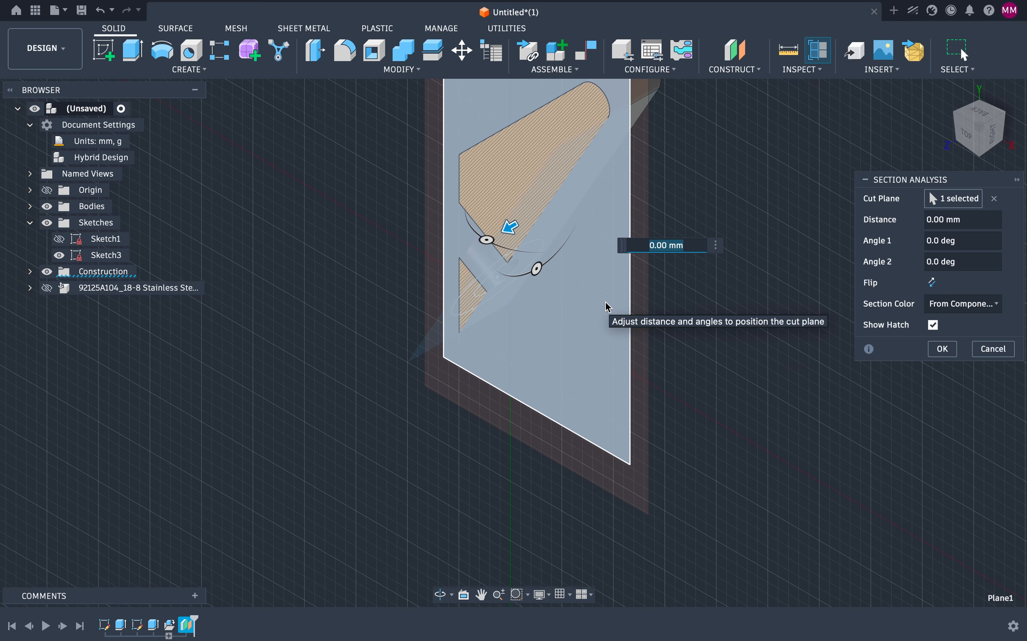
click(944, 350)
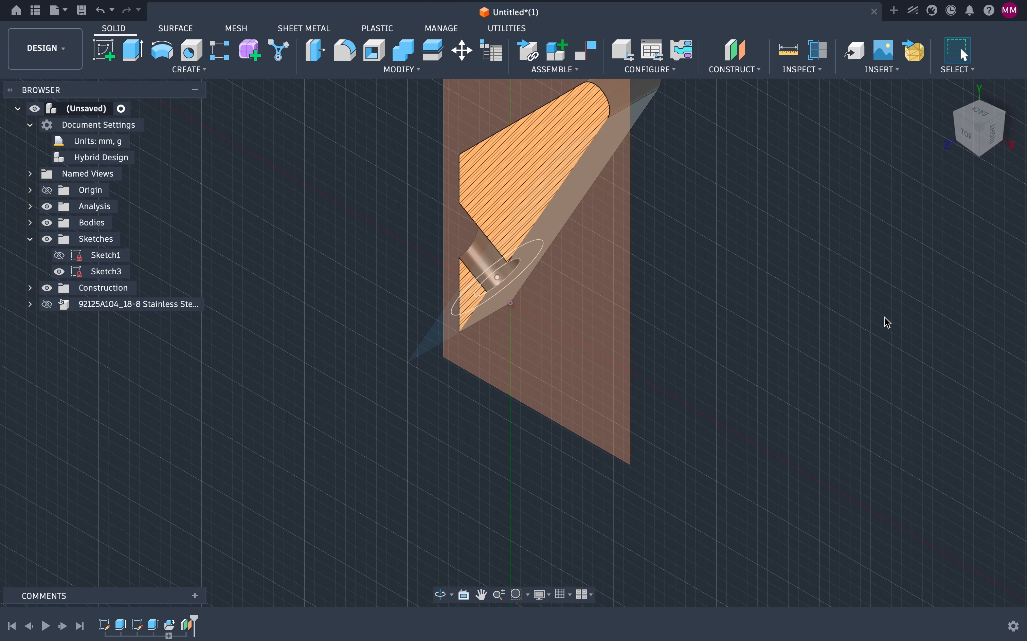
Step: Start a sketch on the offset plane in top view and draw a long construction line crossing the hole centre toward the upper left
click(971, 136)
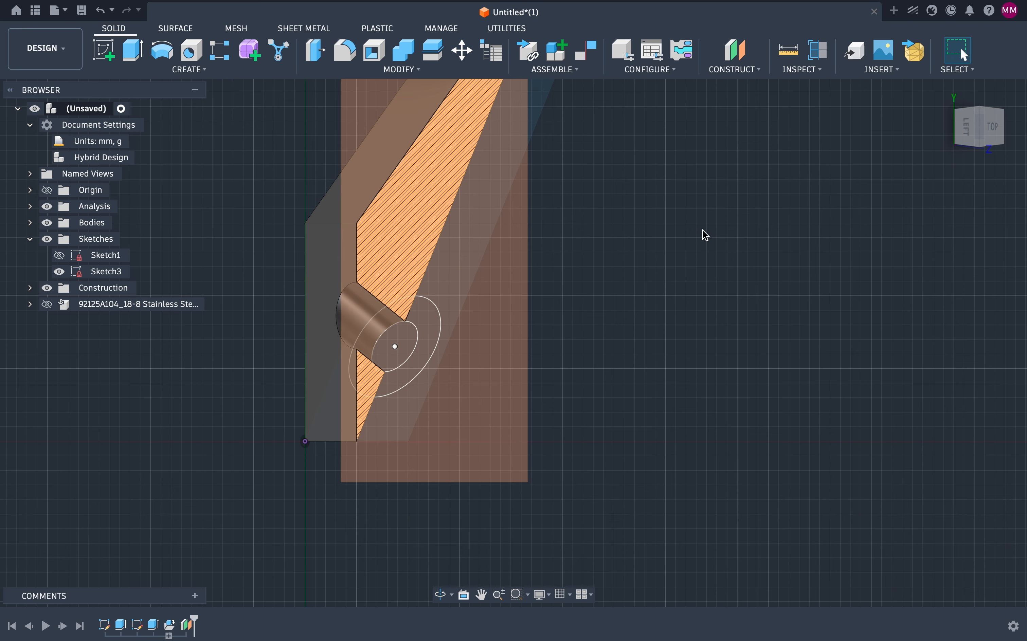
click(993, 126)
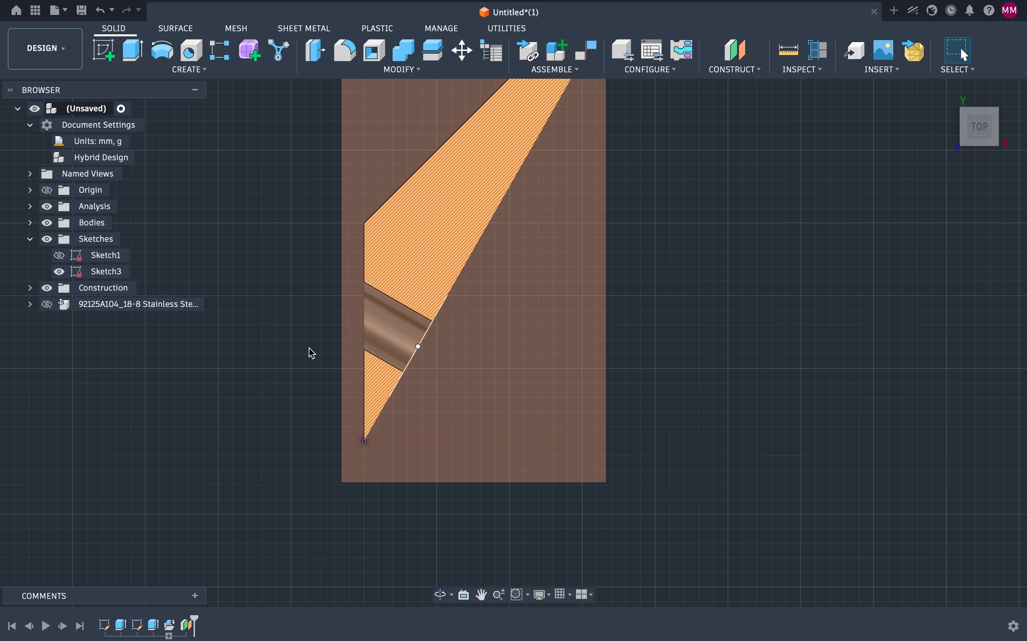
scroll(445, 324, up, 5)
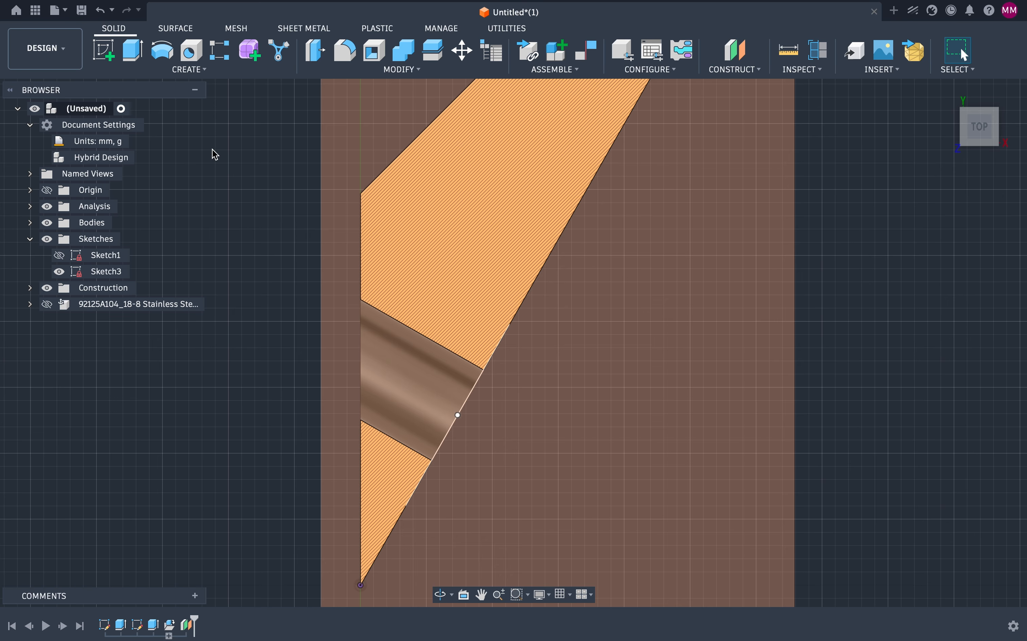
click(104, 50)
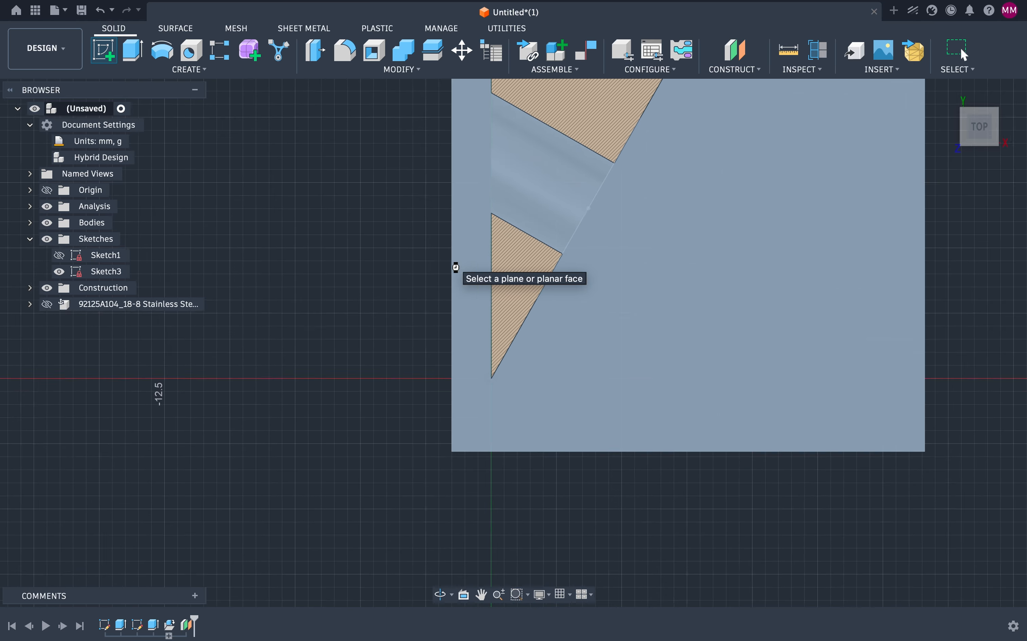
click(456, 268)
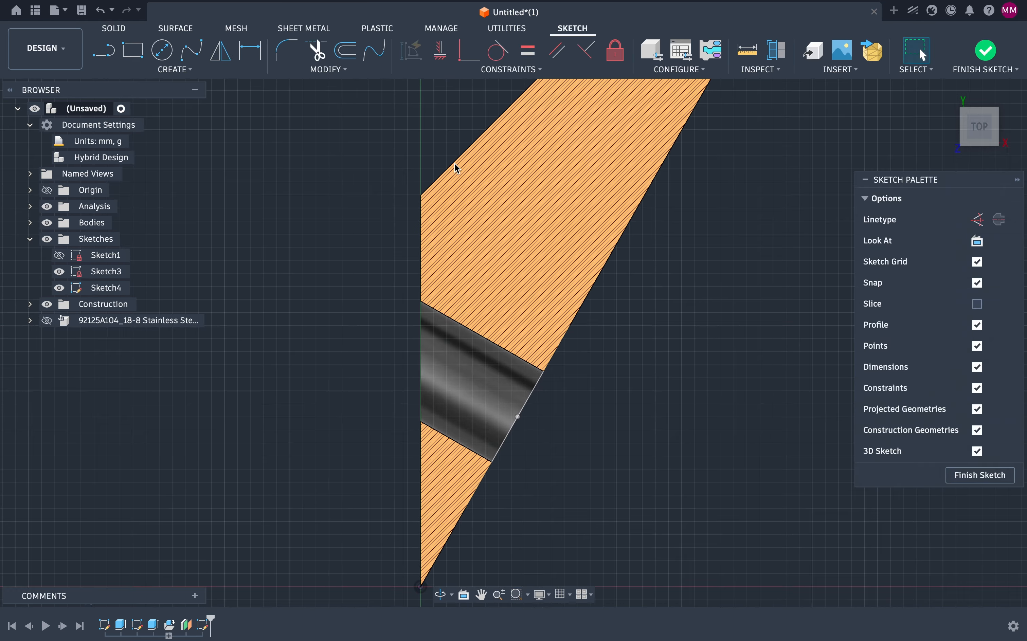
click(109, 54)
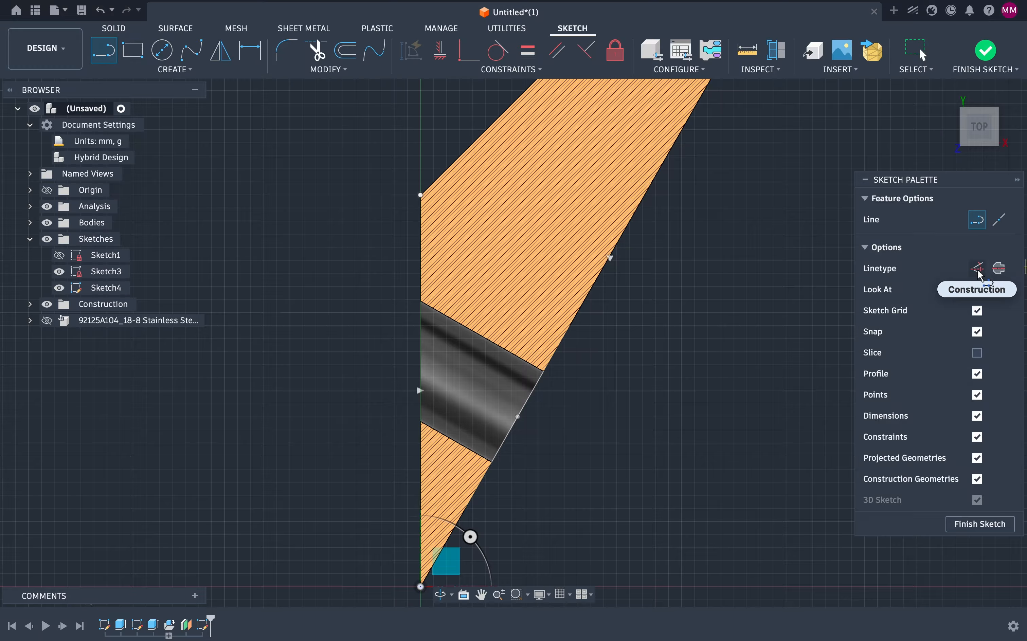
click(1000, 269)
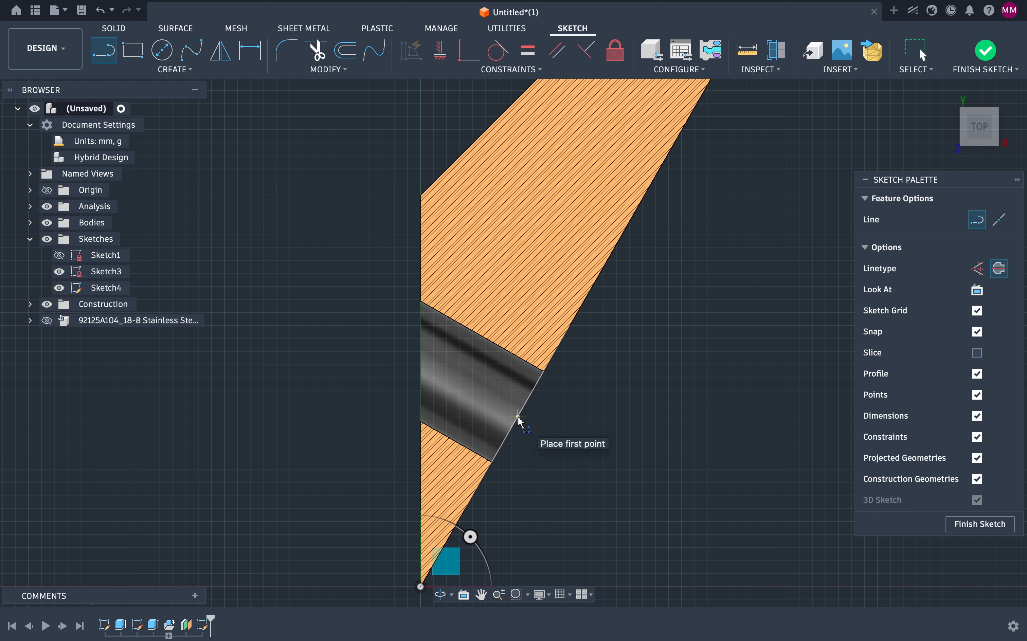
click(544, 438)
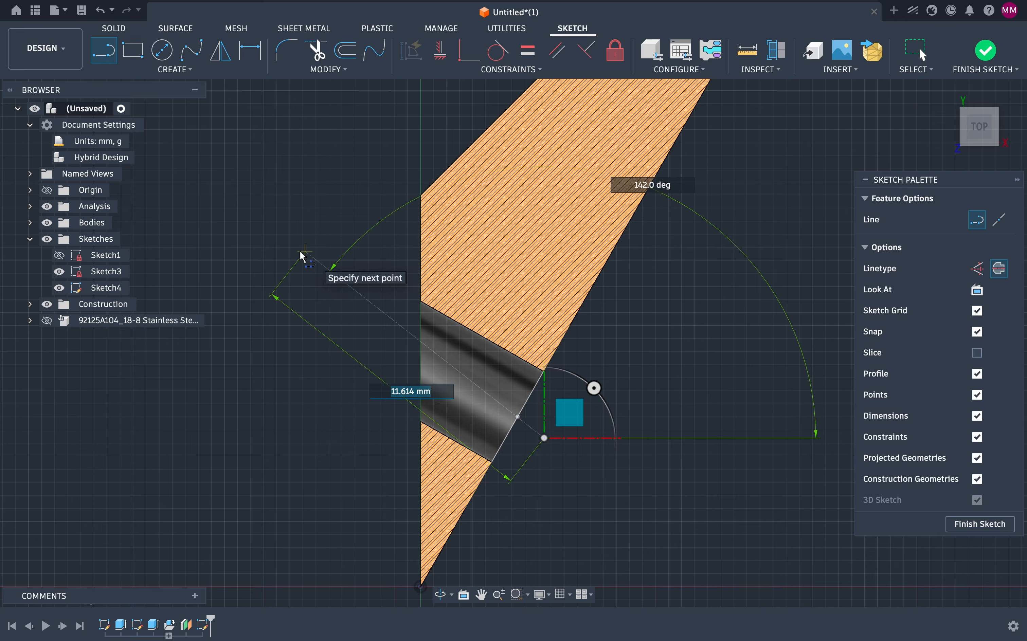
click(211, 229)
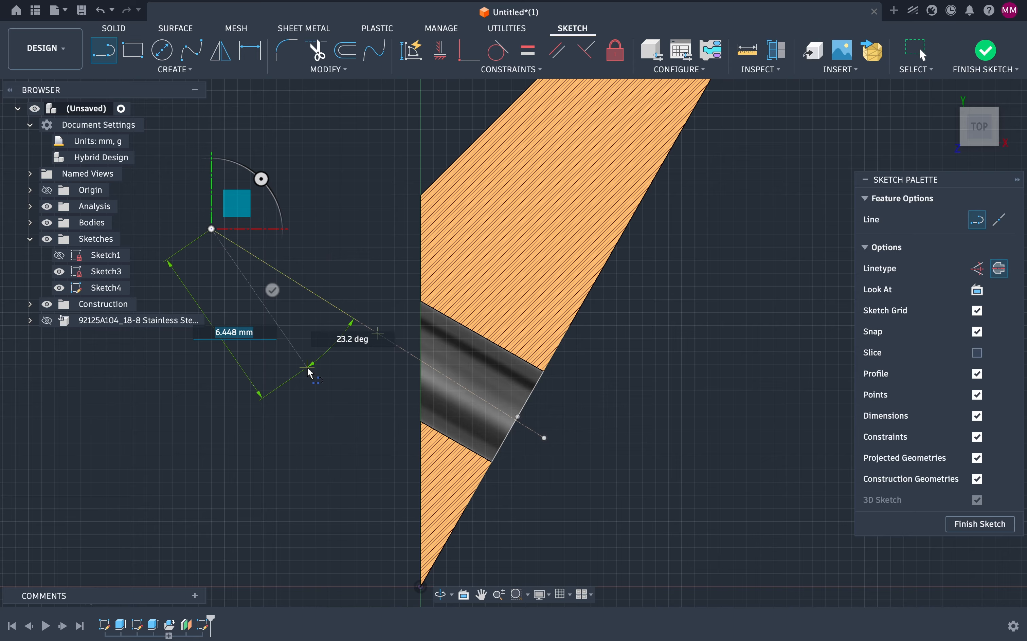
key(Escape)
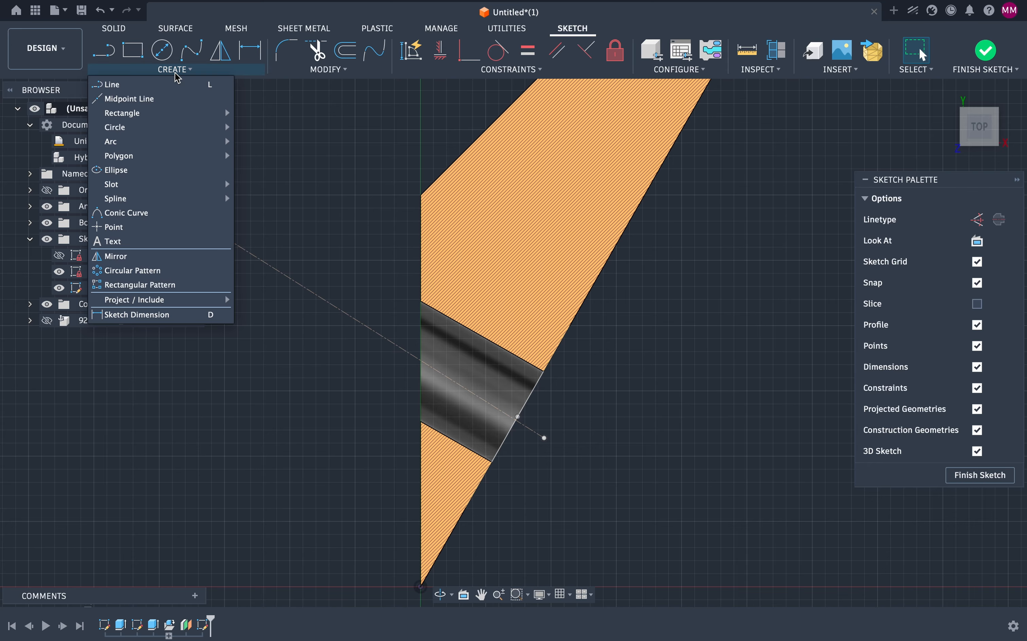
Step: Project the hole's centre point and the slanted face's edge arc into the sketch
mouse_move(181, 302)
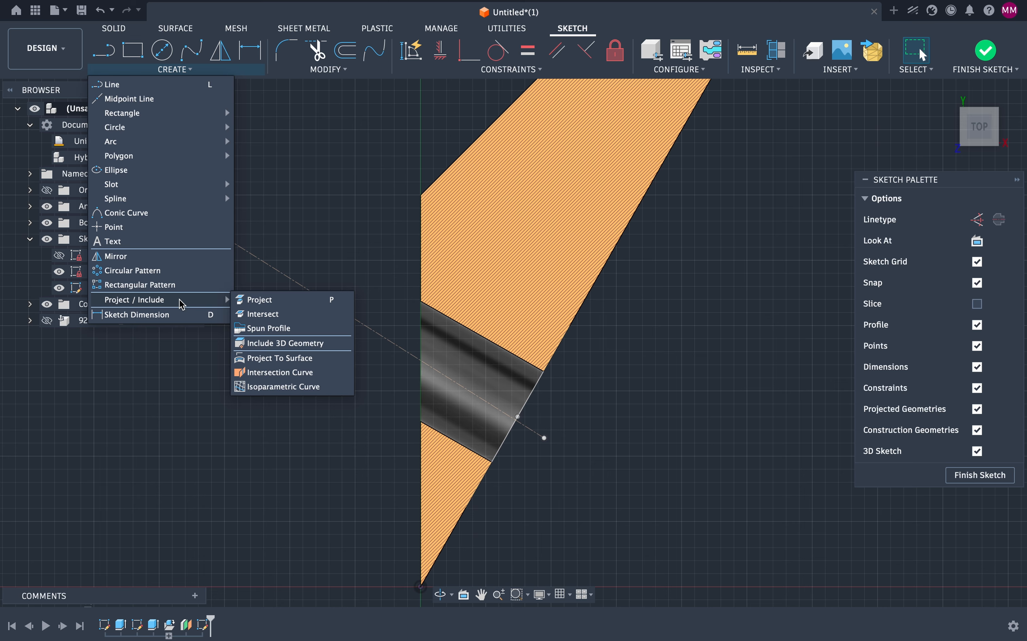
click(251, 301)
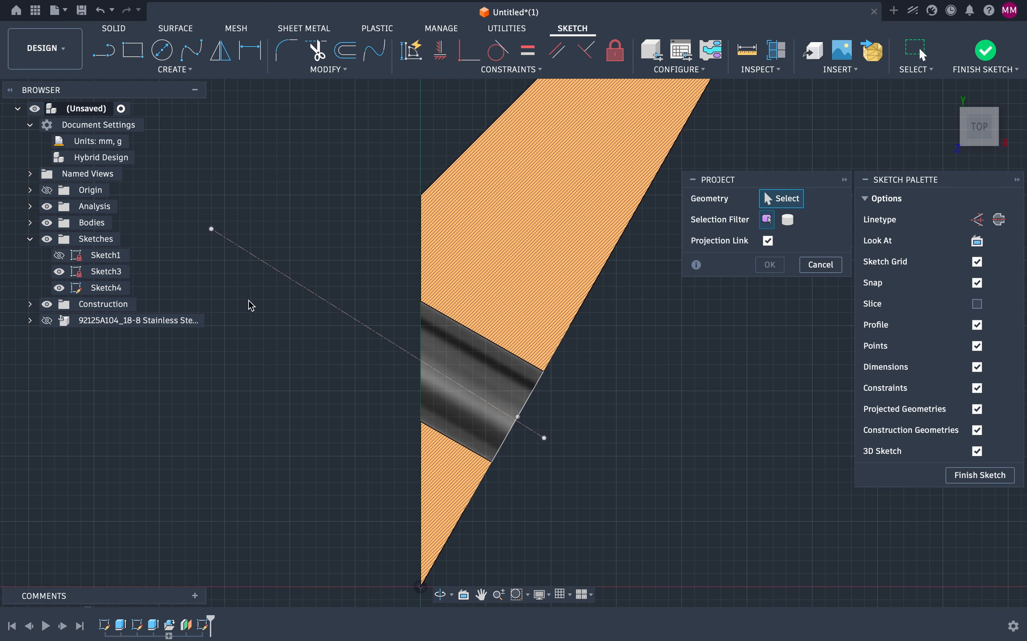
click(522, 419)
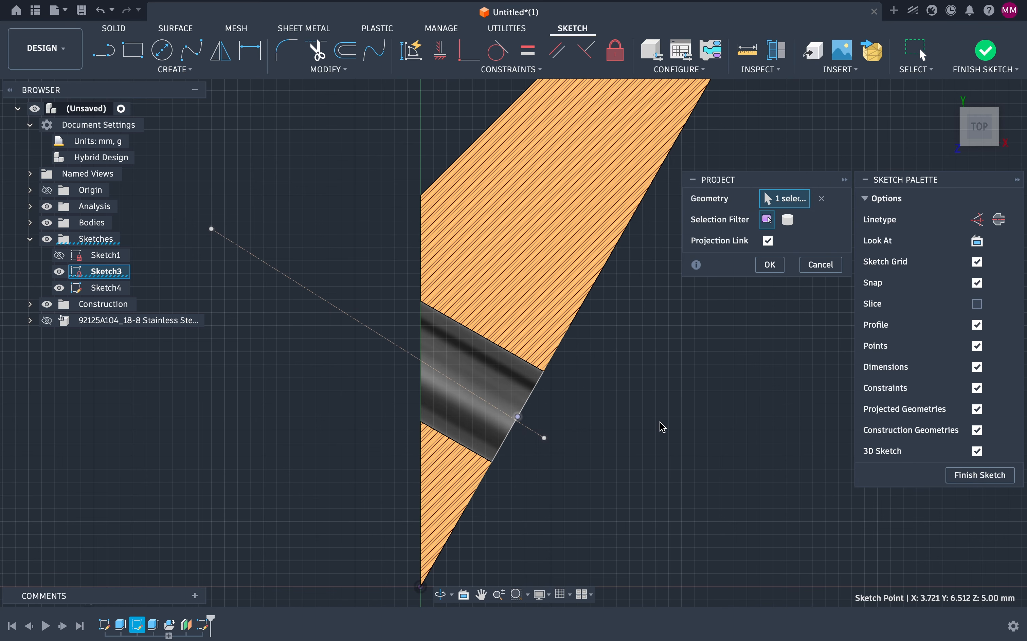
click(533, 399)
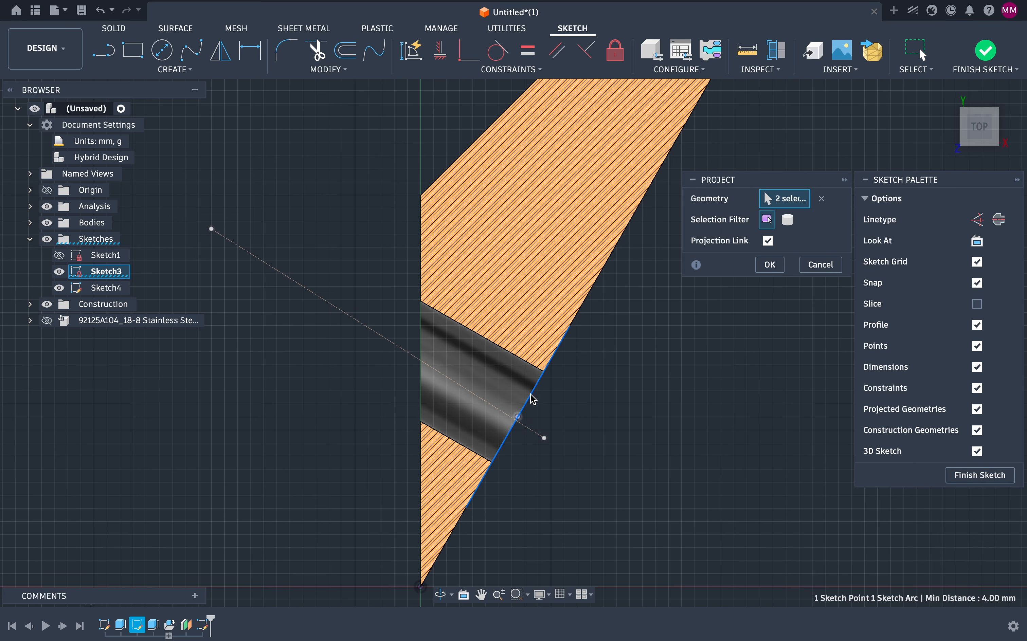
click(770, 265)
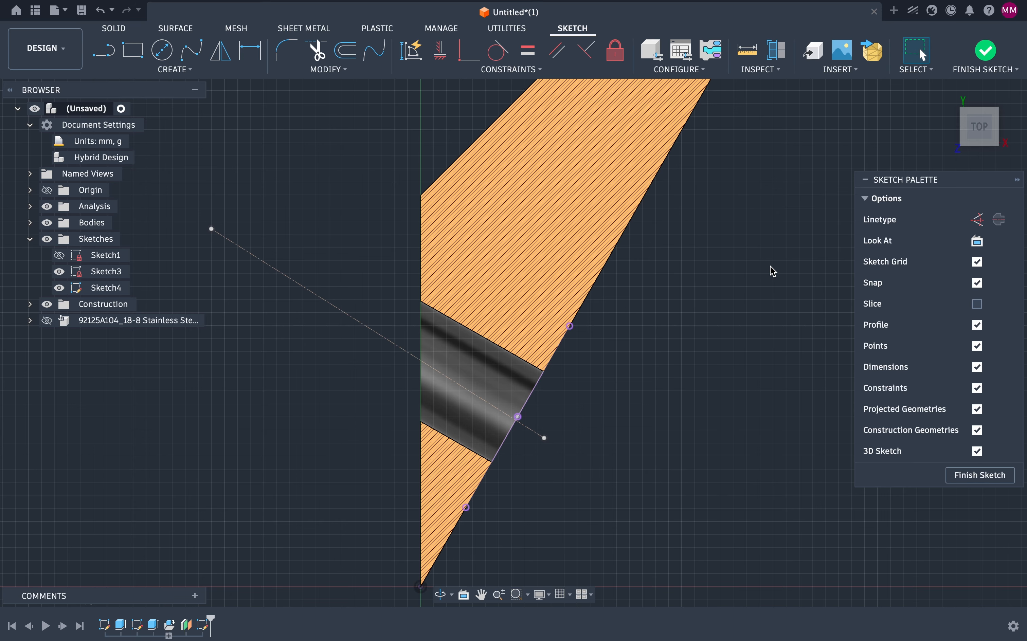
Step: Constrain the construction line perpendicular to the slanted edge and coincident with the projected hole centre point
click(586, 51)
click(537, 432)
click(531, 396)
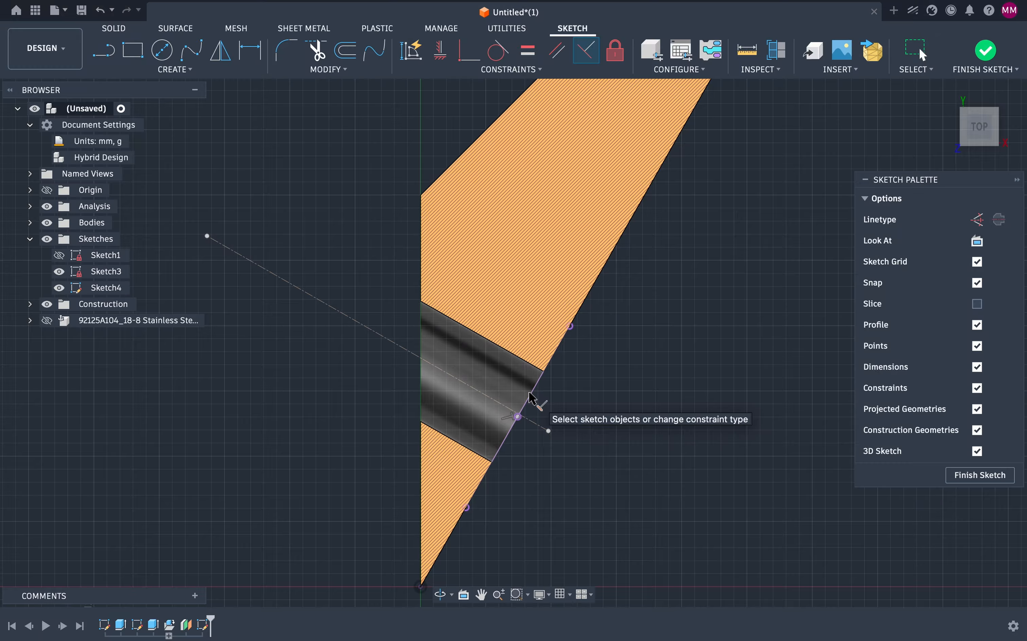
click(470, 50)
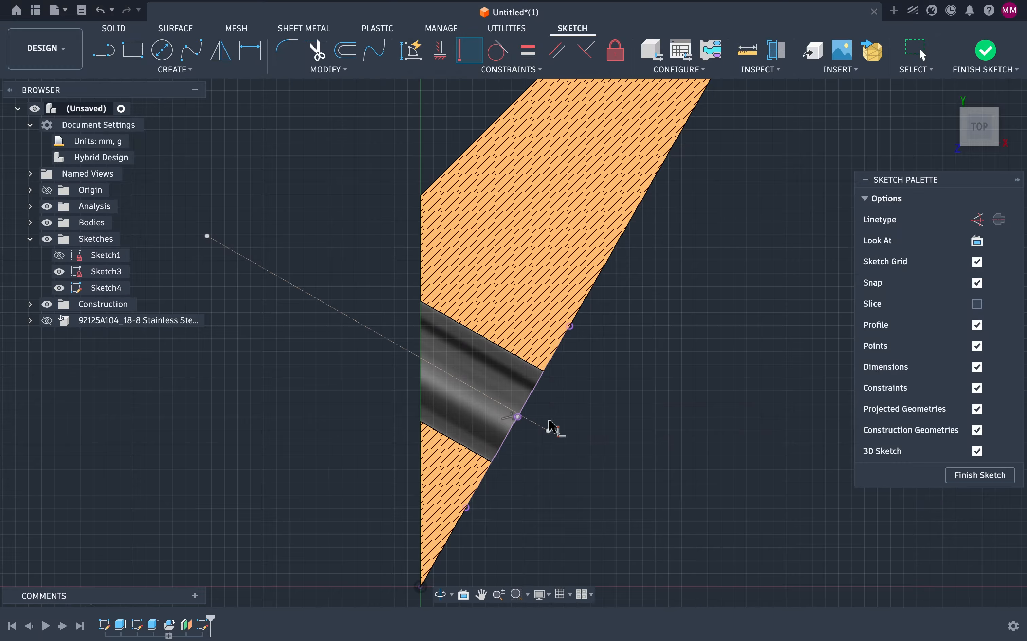
click(518, 418)
click(527, 418)
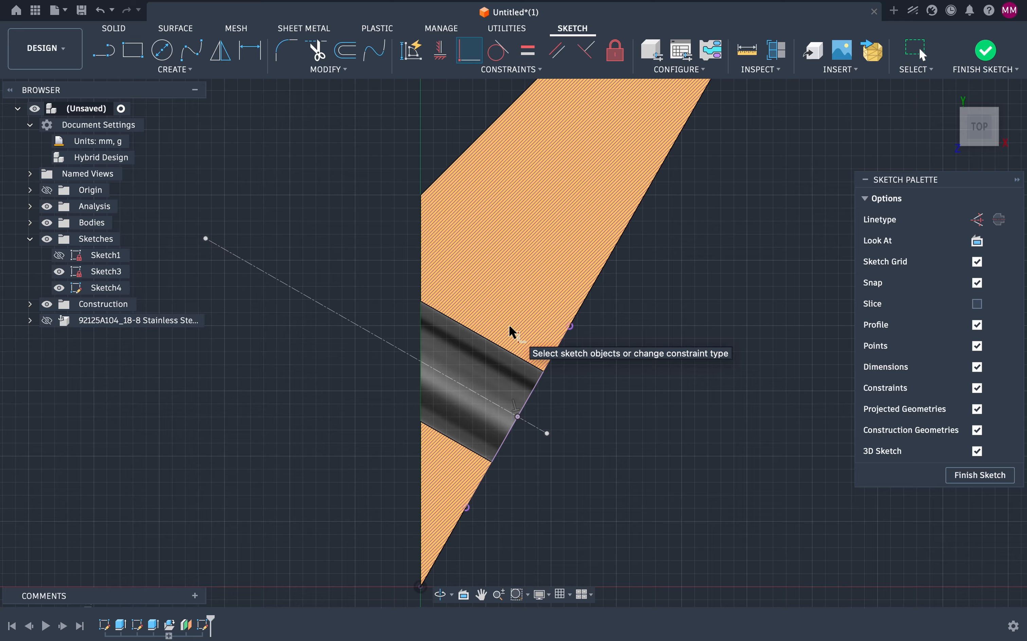
Step: Draw a closed four-sided profile from the slanted edge inward around the hole mouth, first sides about 2.4 mm and 1.6 mm
click(104, 50)
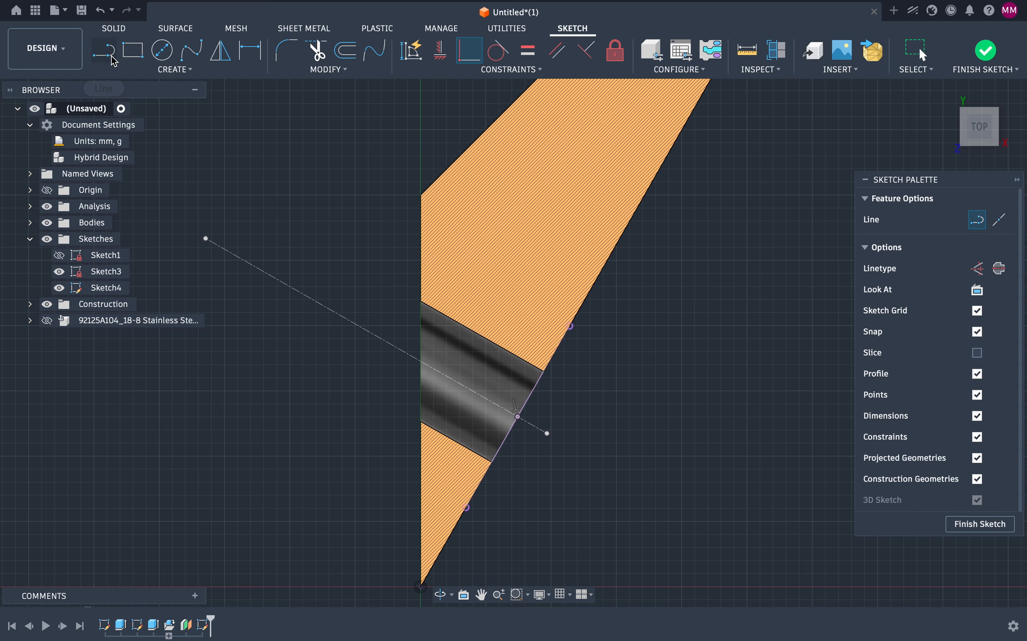
click(560, 343)
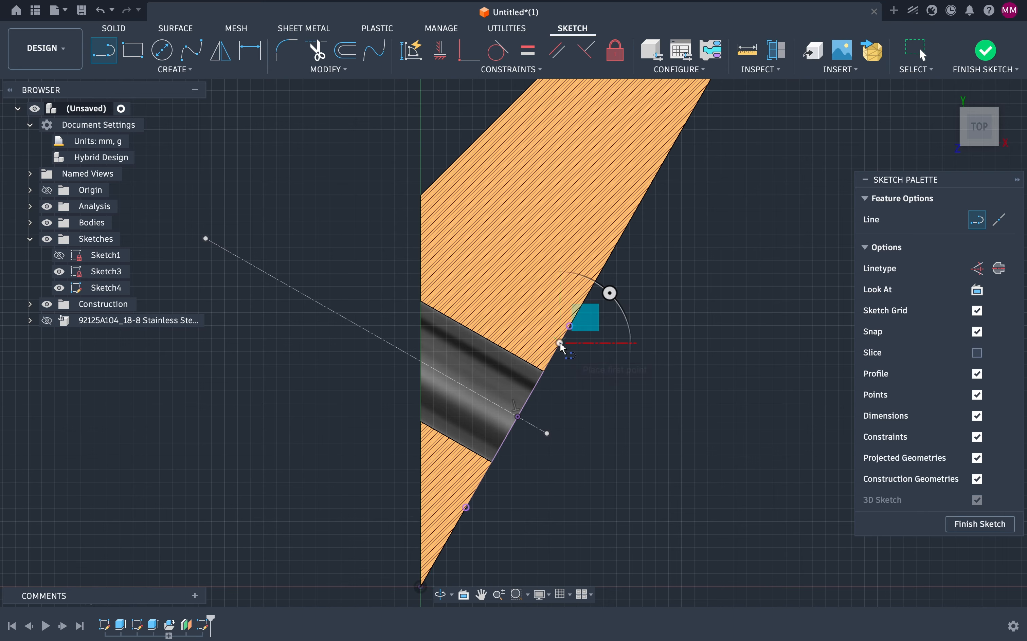
click(500, 358)
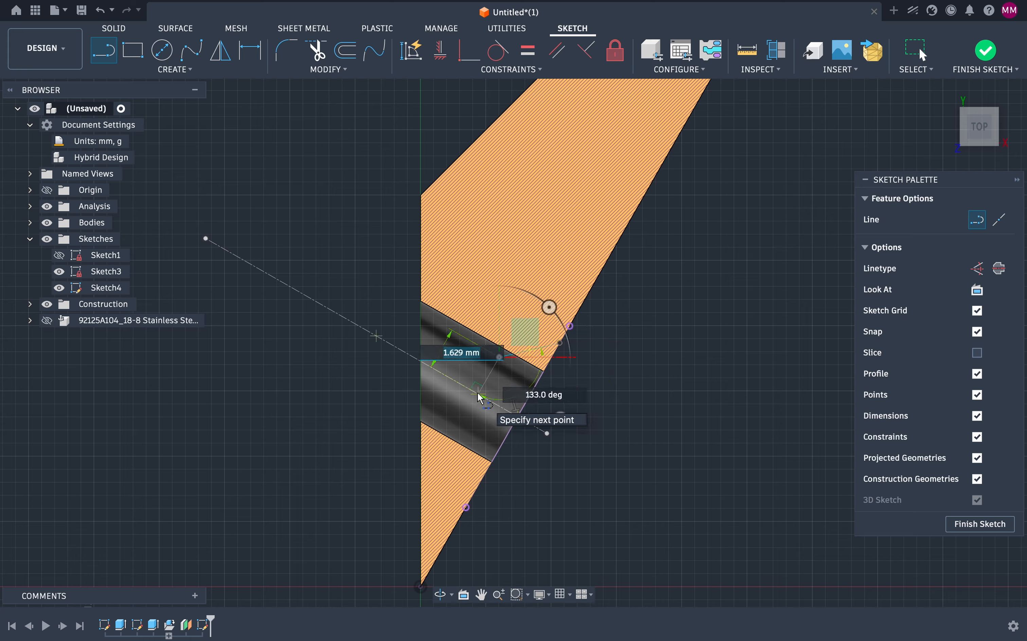
click(478, 394)
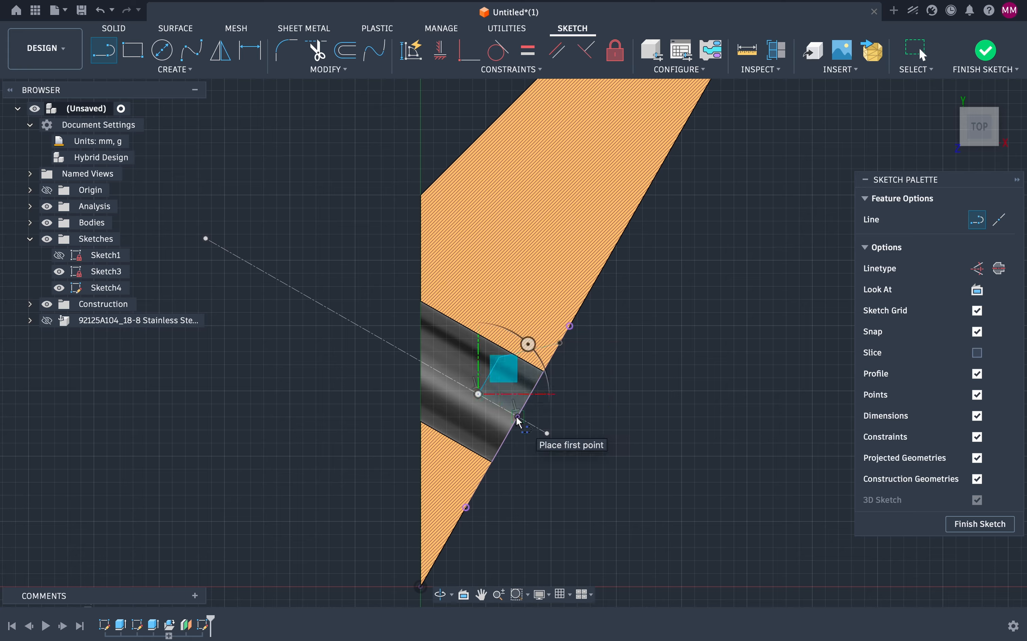
click(518, 417)
click(560, 343)
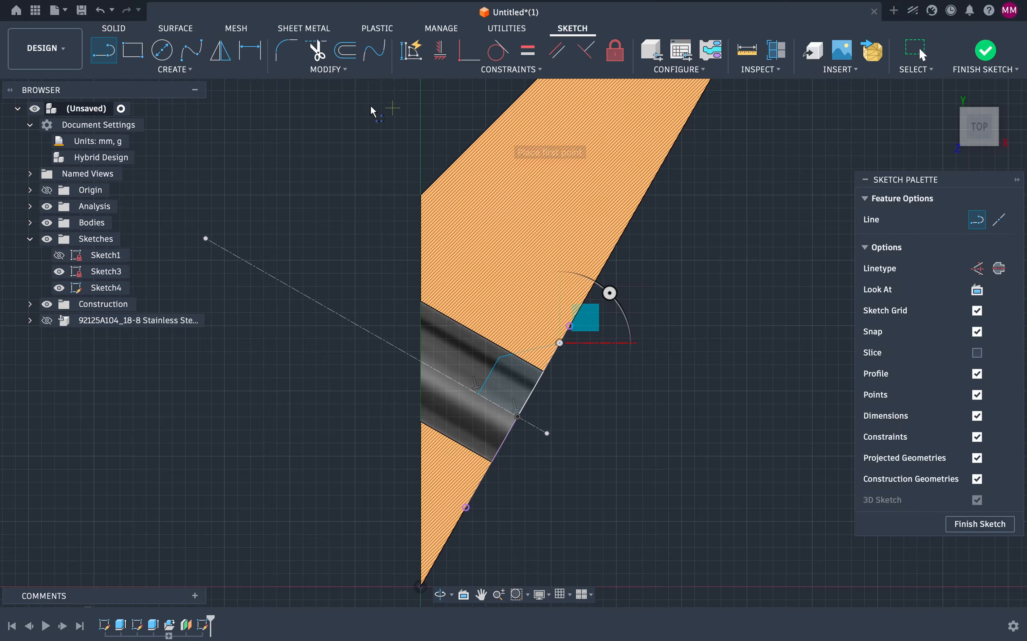
Step: Dimension the angle between the profile's upper side and the slanted edge as 45 deg
click(250, 50)
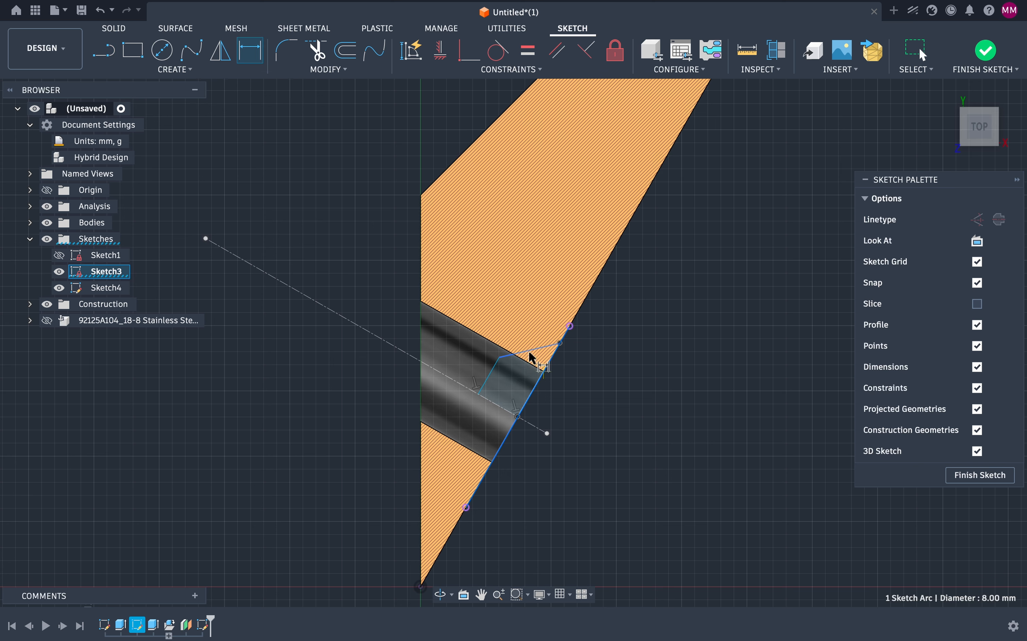
click(514, 358)
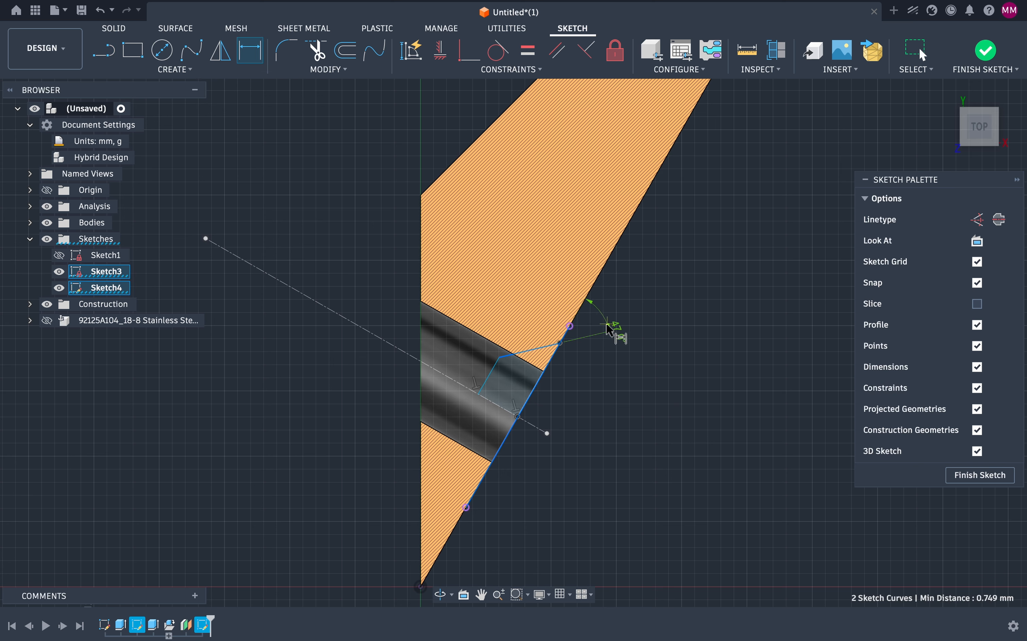
click(561, 357)
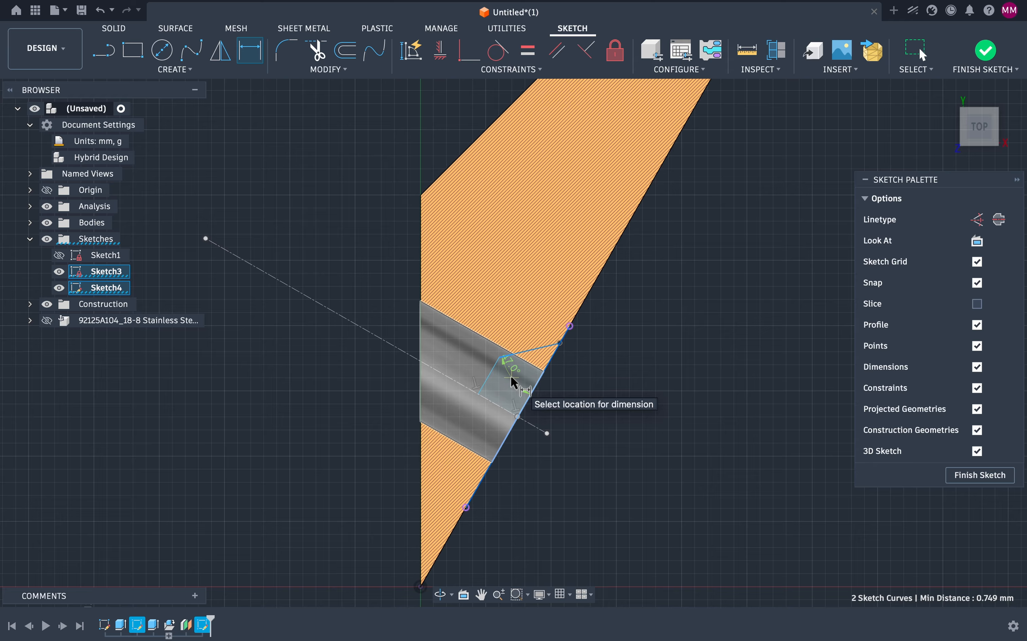
click(511, 378)
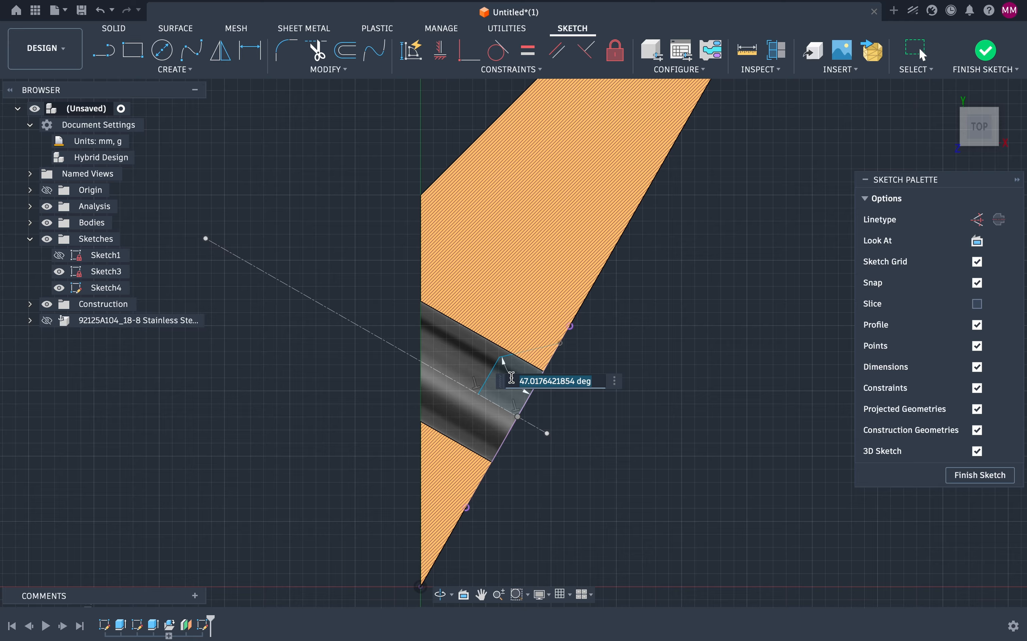
text(4)
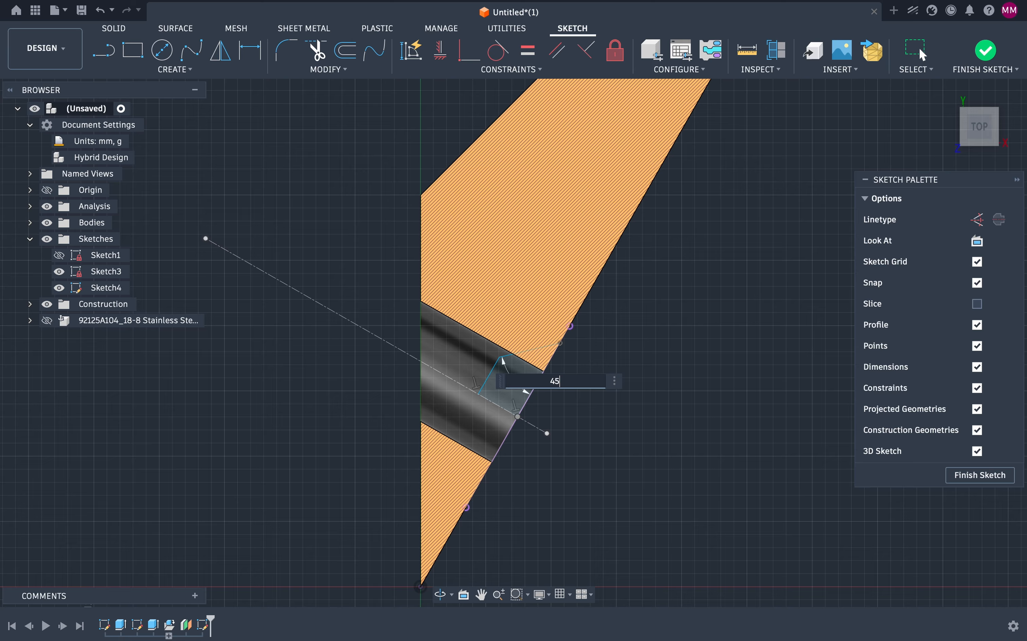
text(5)
key(Return)
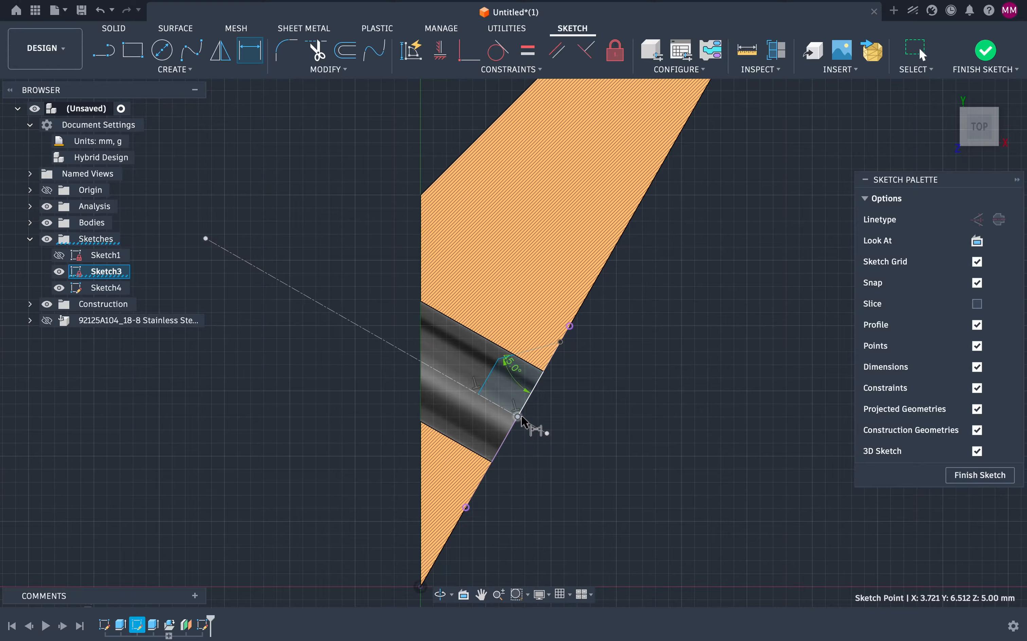
scroll(530, 428, up, 3)
click(581, 528)
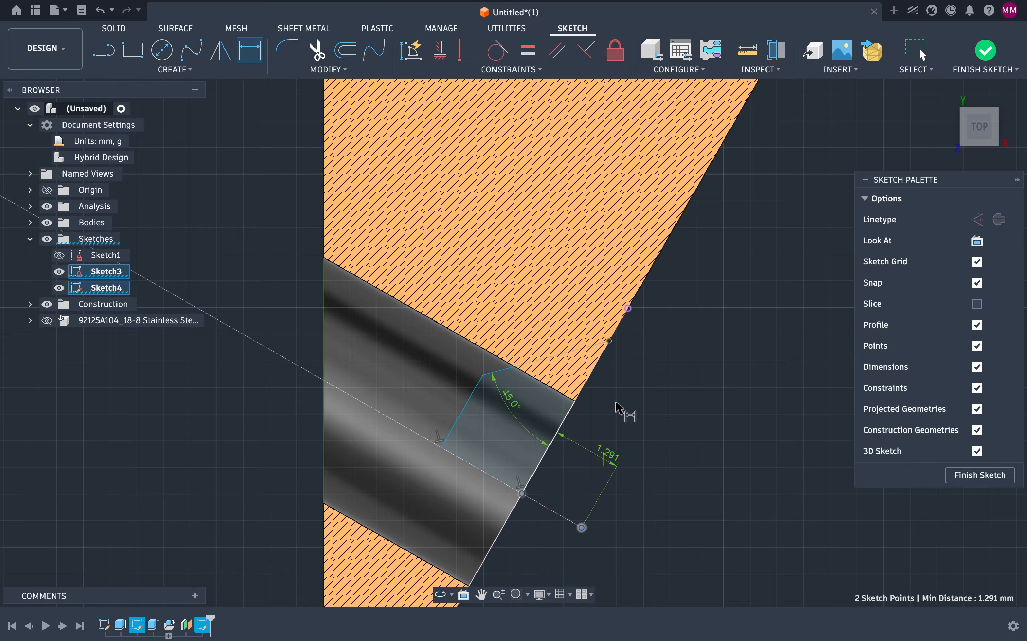
click(609, 341)
click(610, 342)
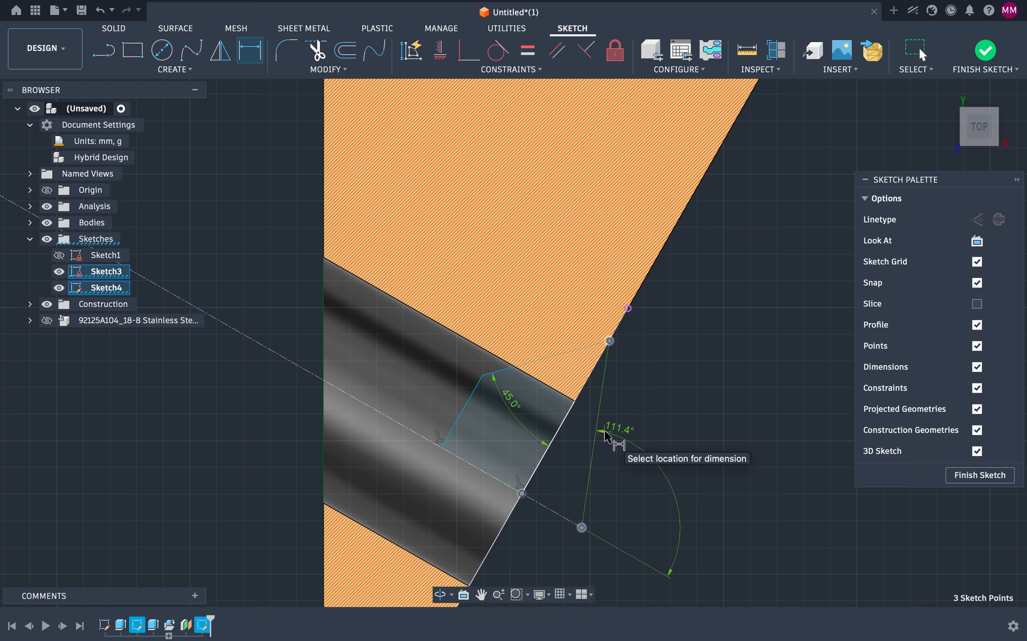
key(Escape)
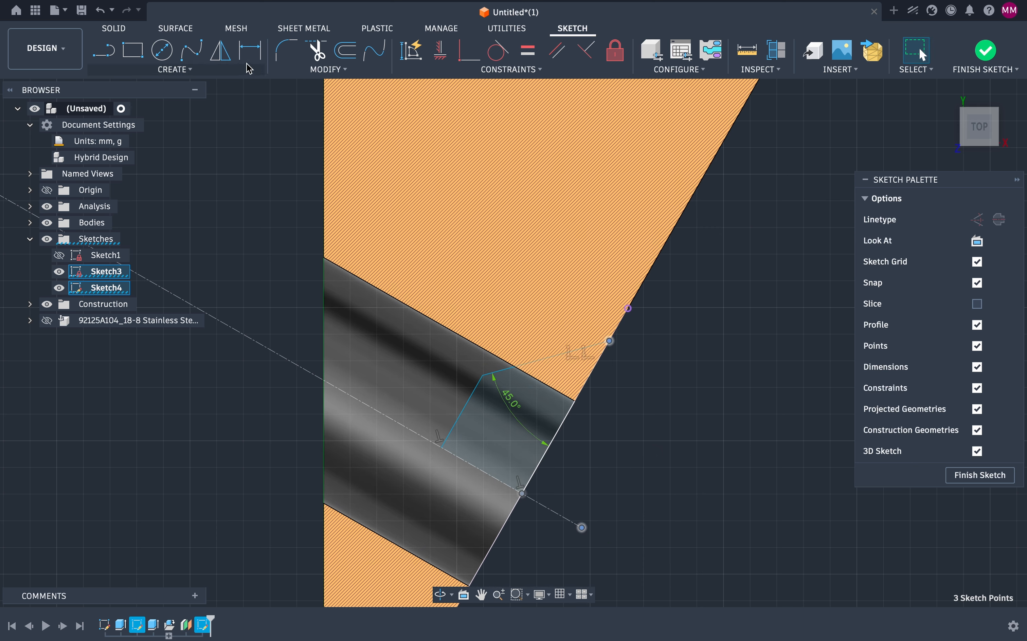
click(247, 63)
key(Escape)
key(Escape)
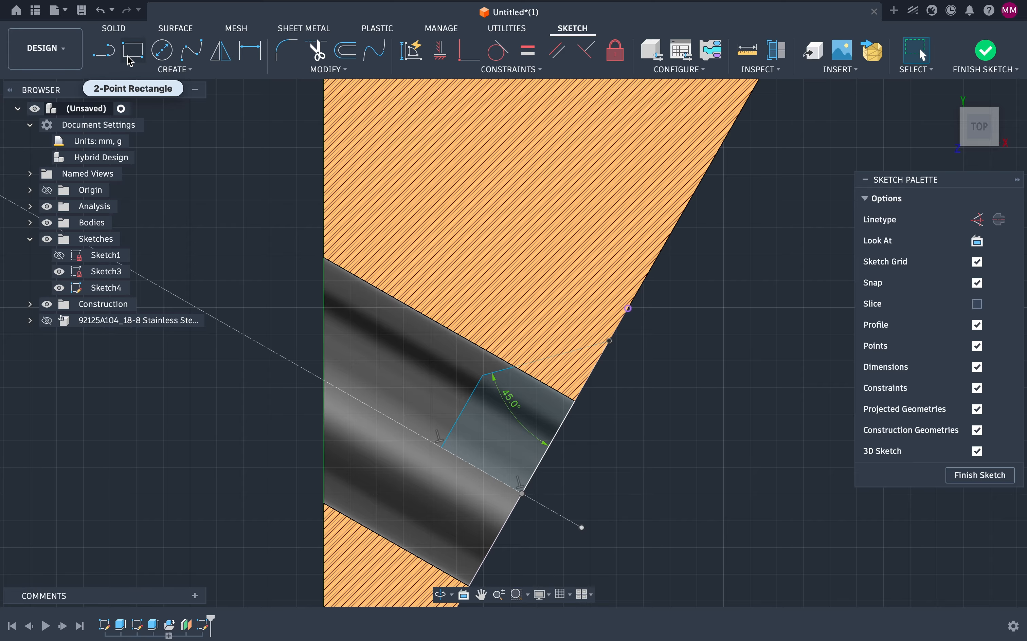
click(250, 50)
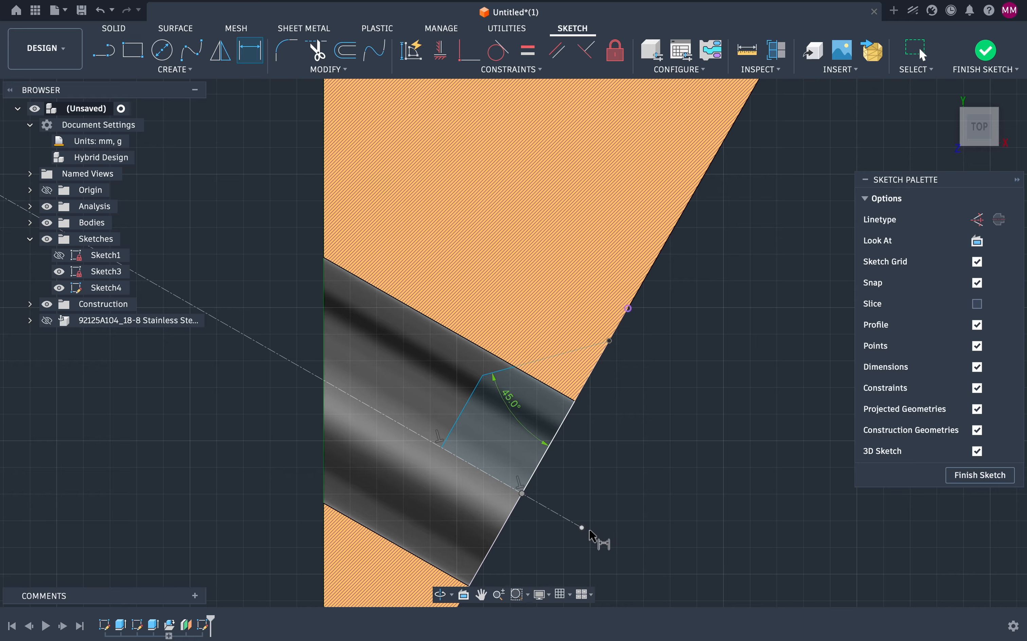
click(582, 528)
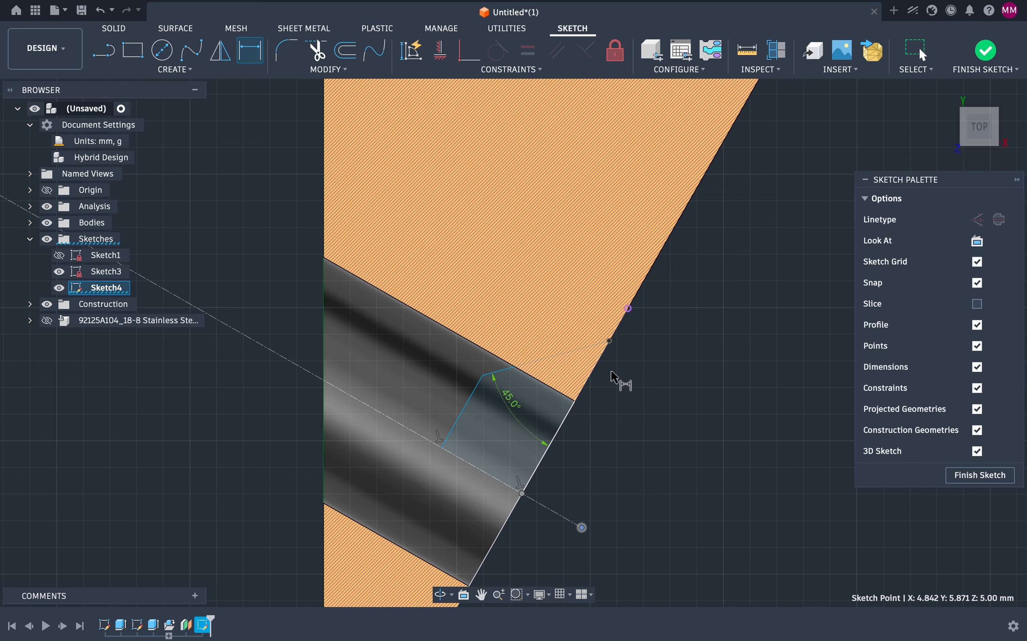
click(609, 341)
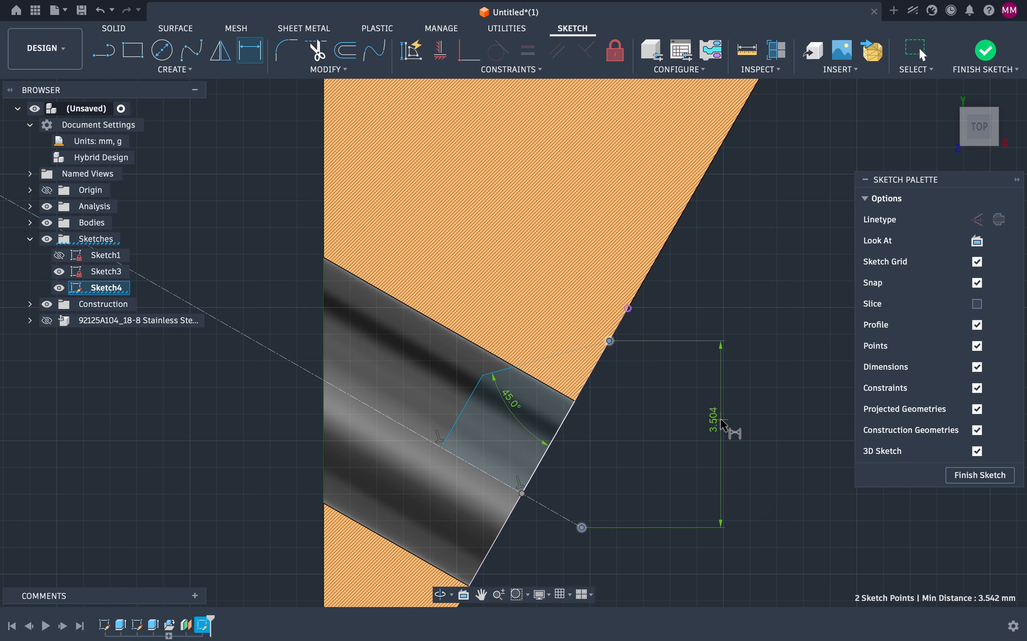
key(Escape)
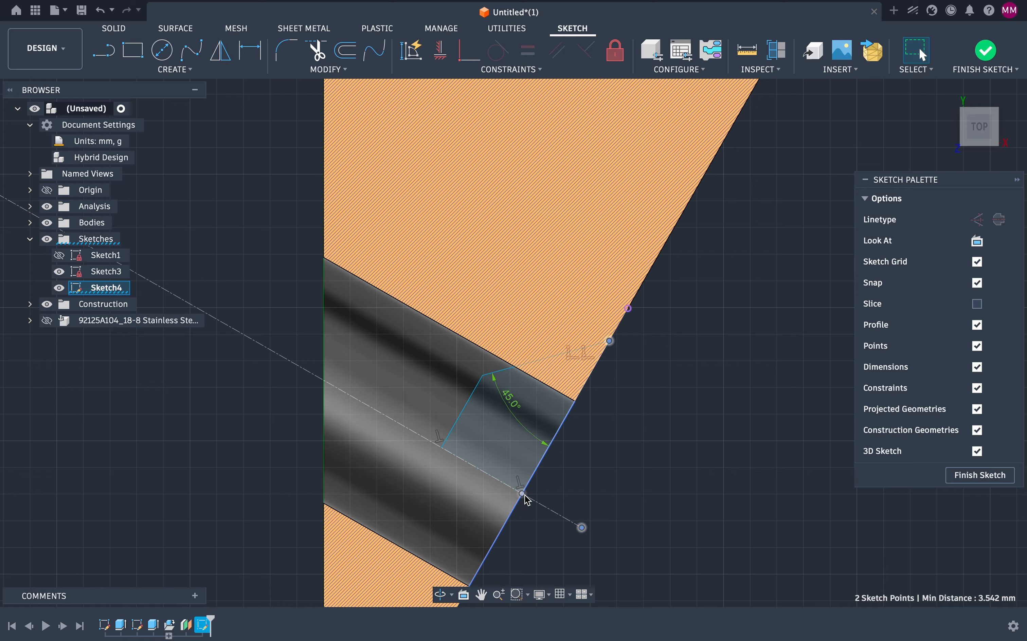
click(250, 50)
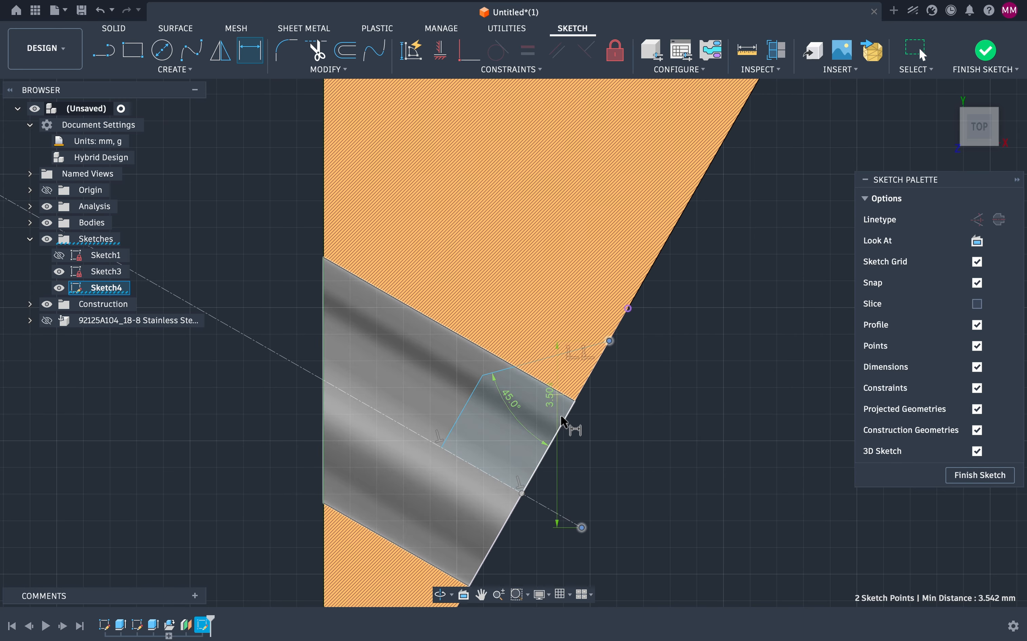
click(708, 448)
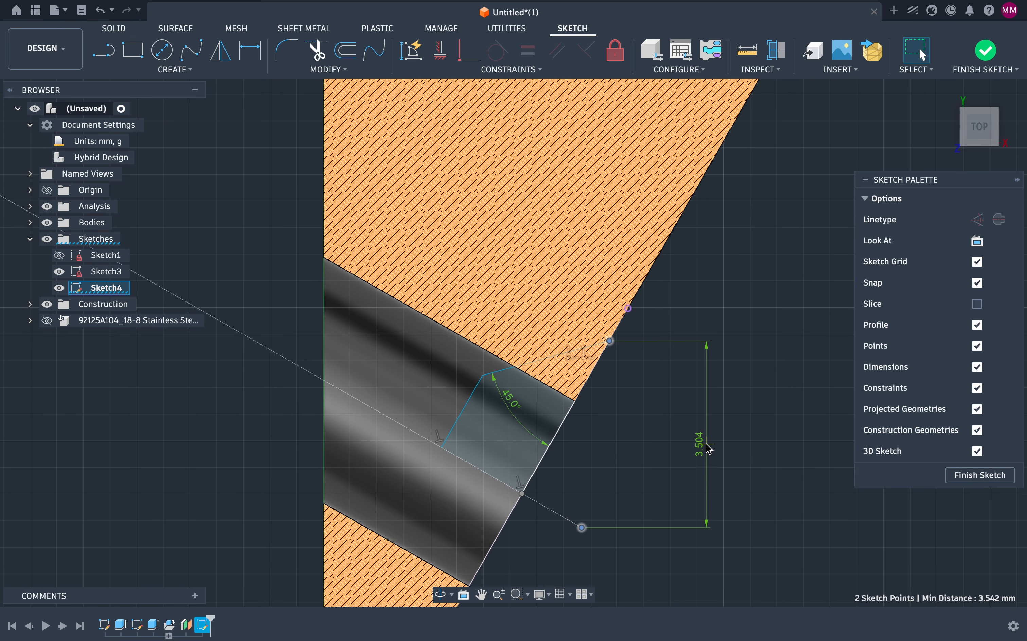
key(Escape)
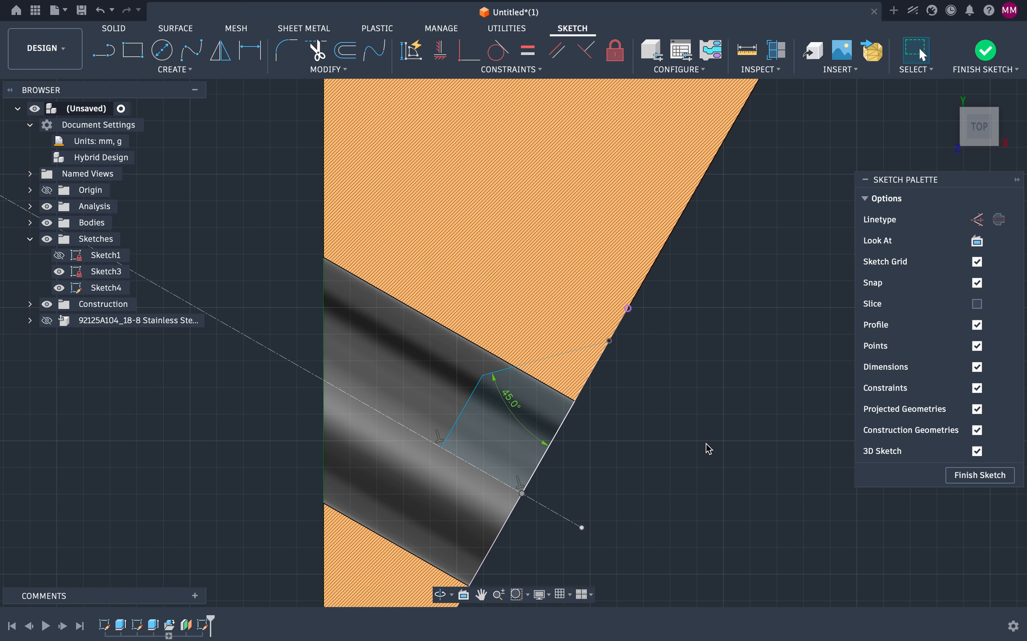
Step: Try to constrain the construction line perpendicular at its intersection with the slanted edge
click(254, 59)
scroll(528, 496, up, 8)
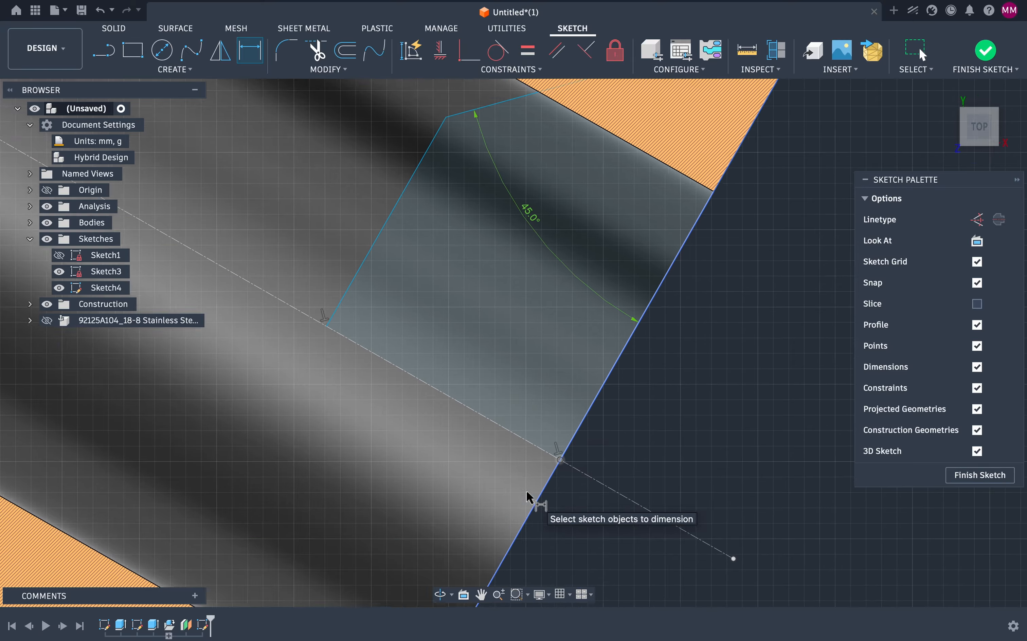
middle_drag(526, 492, 540, 463)
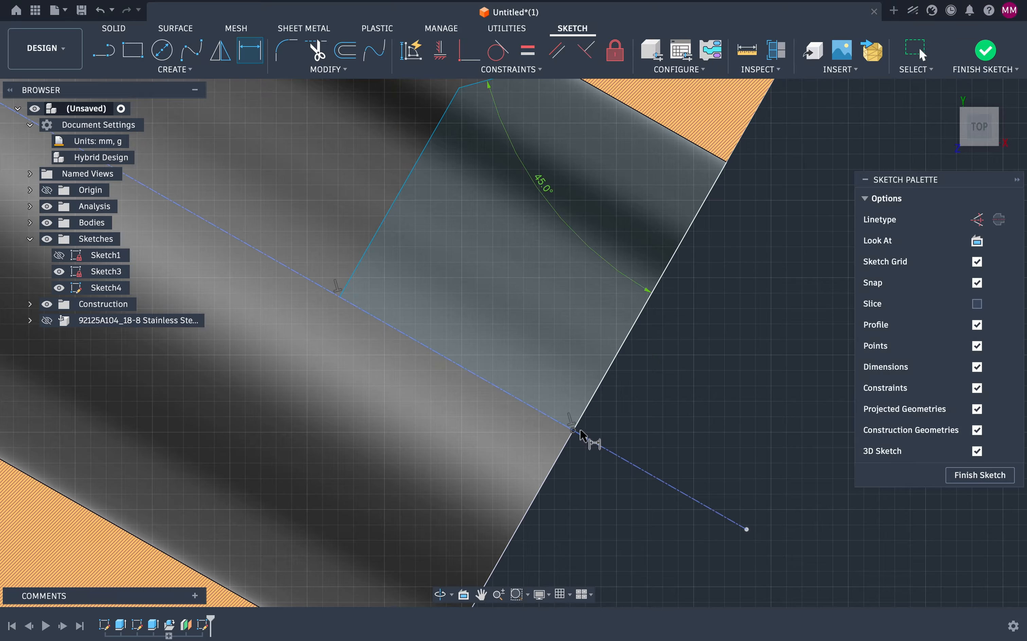
scroll(582, 433, up, 5)
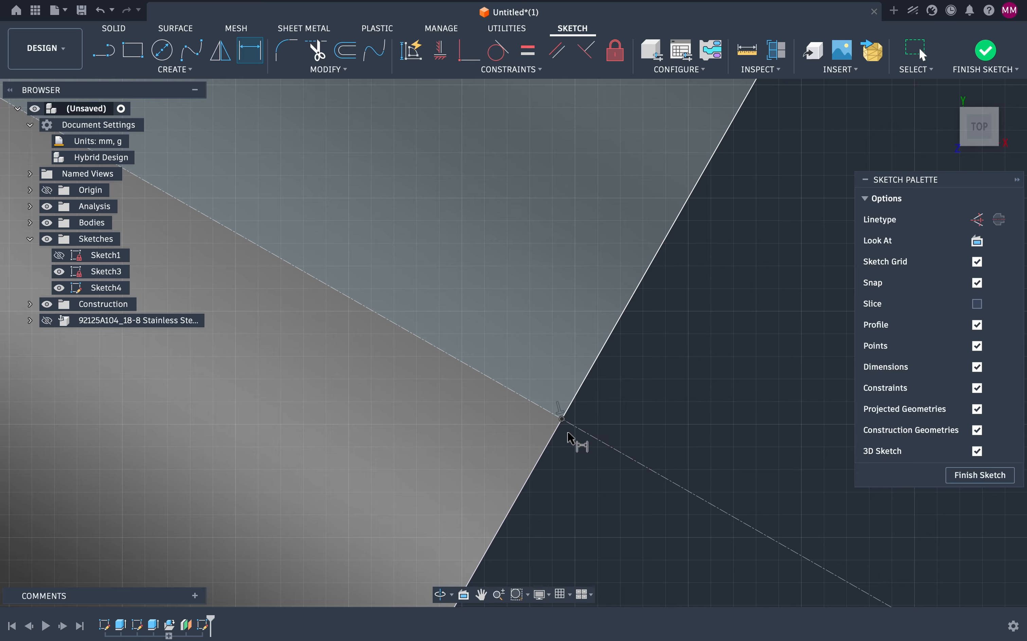
scroll(568, 426, down, 5)
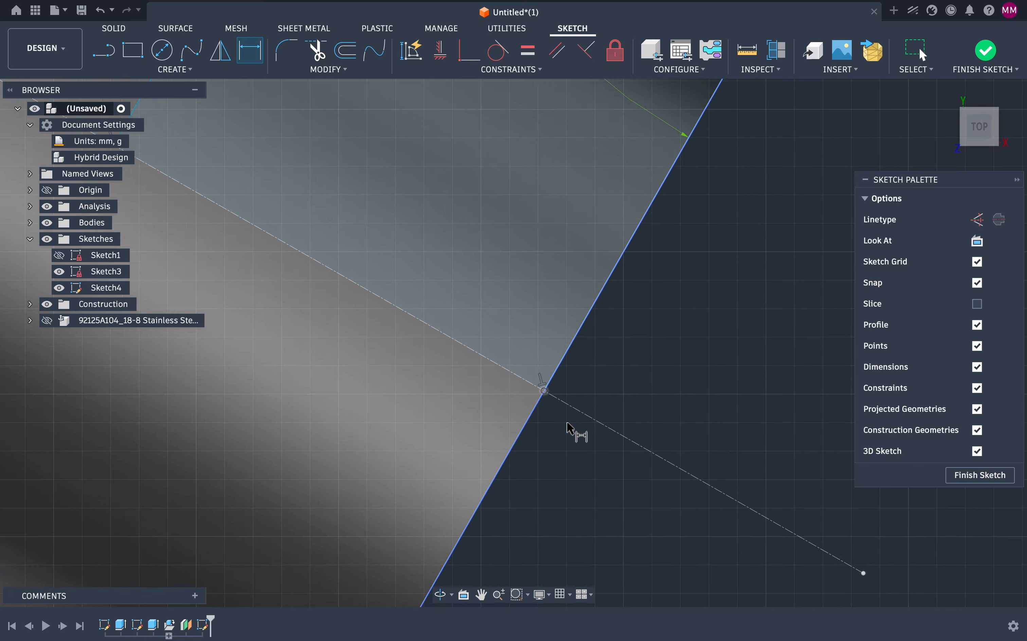
click(469, 51)
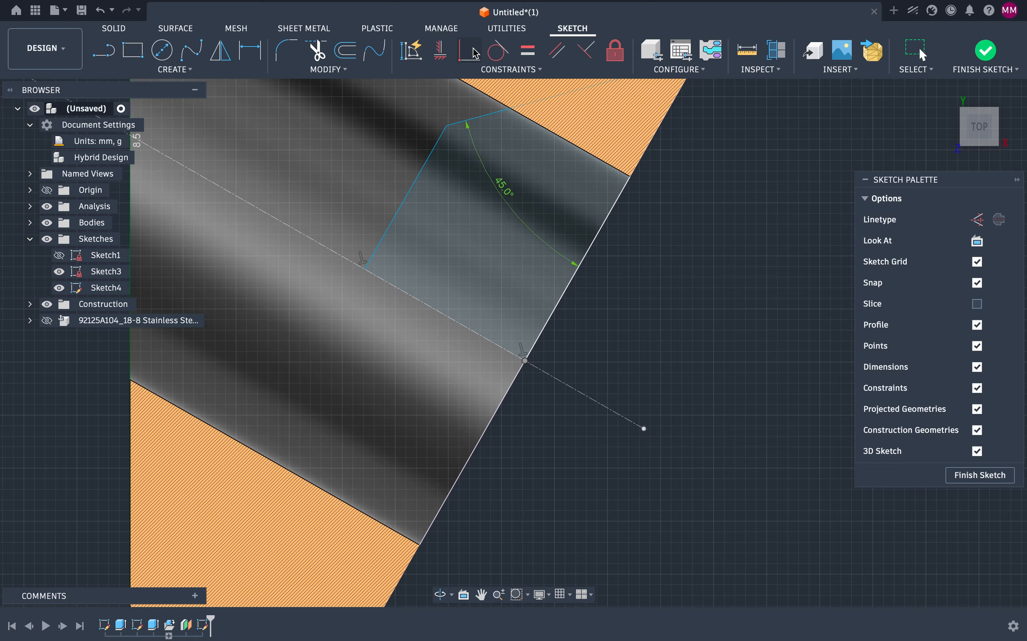
click(644, 430)
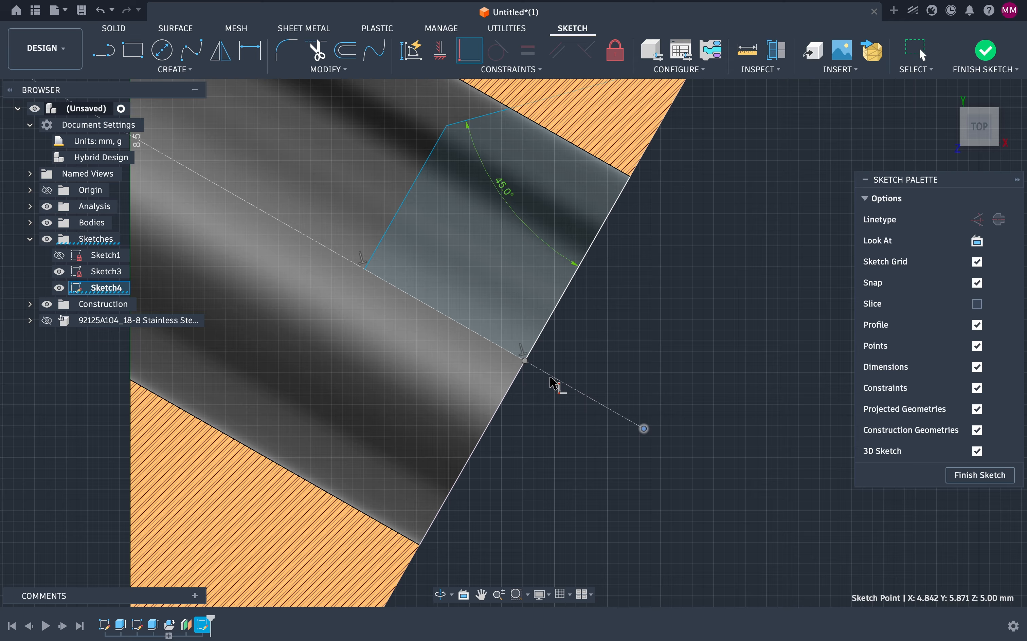
click(525, 361)
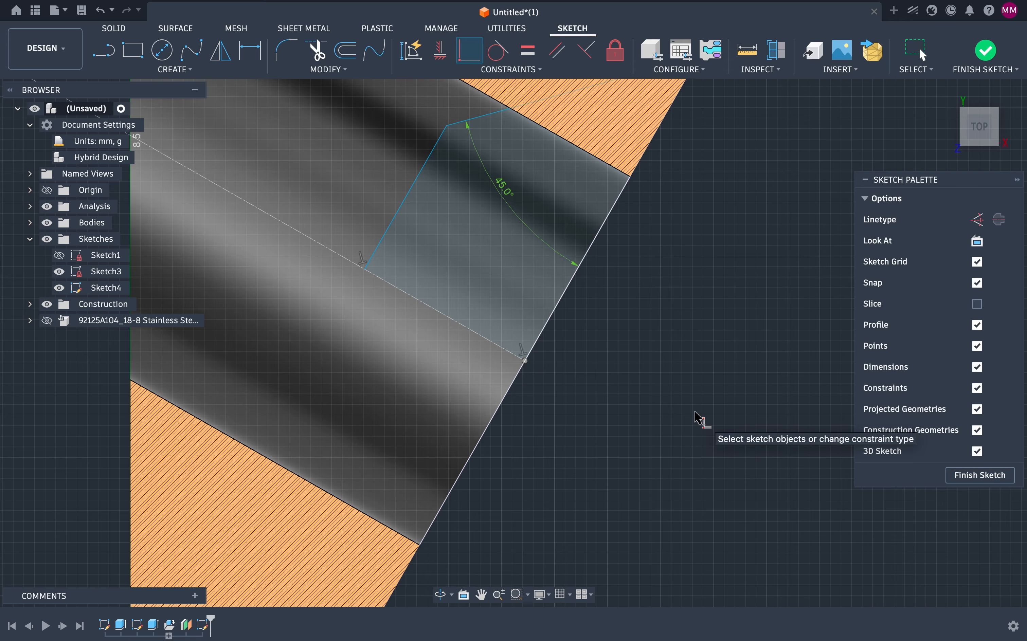
Step: Dimension the distance along the slanted edge from the hole-centre intersection to the upper edge point as 8 mm
click(250, 51)
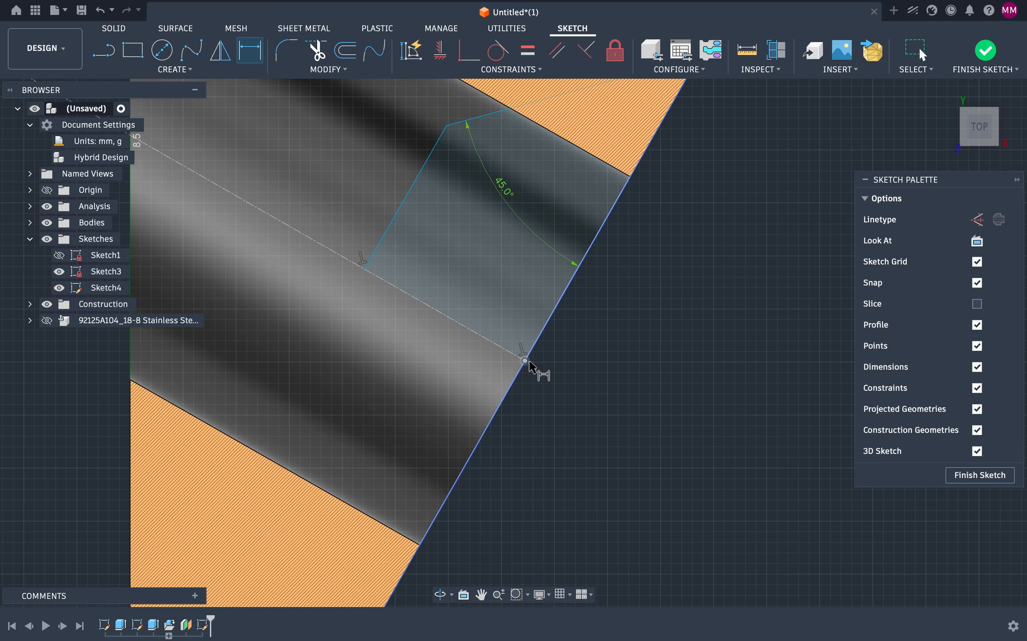
scroll(525, 362, up, 6)
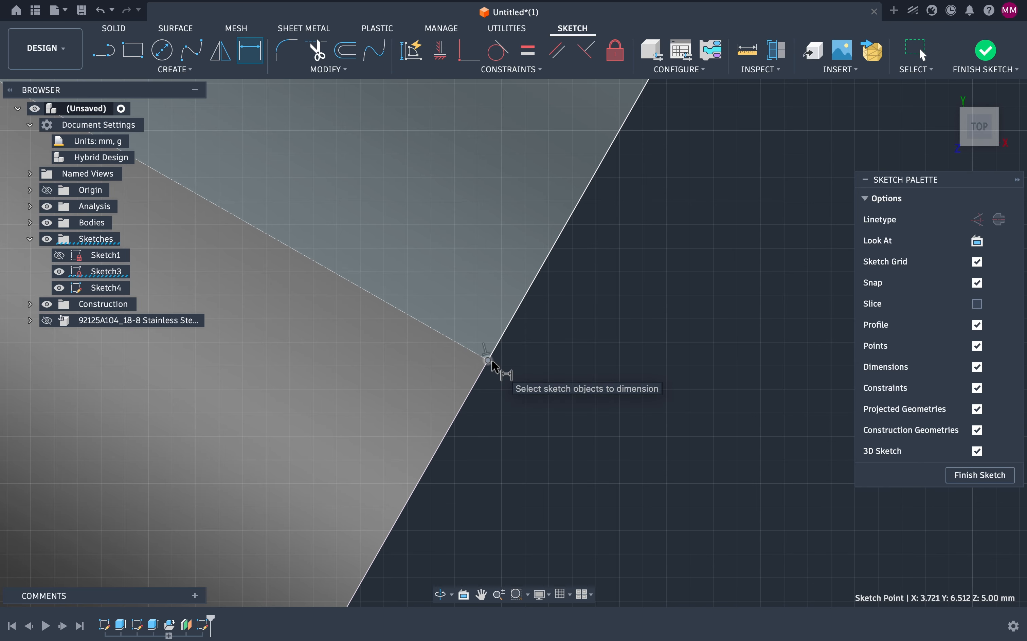
scroll(550, 378, down, 5)
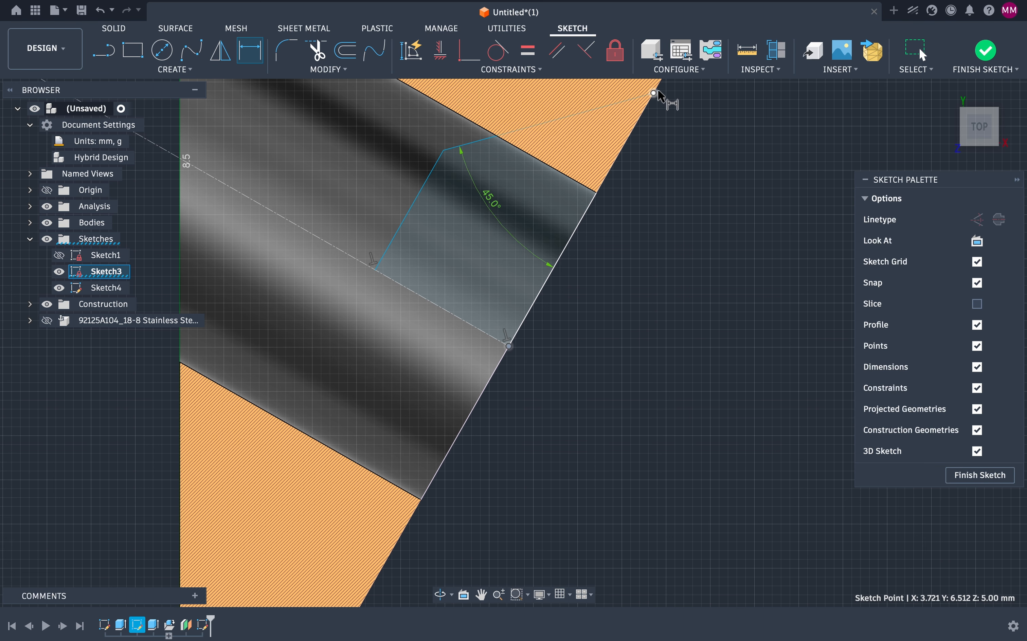
click(654, 93)
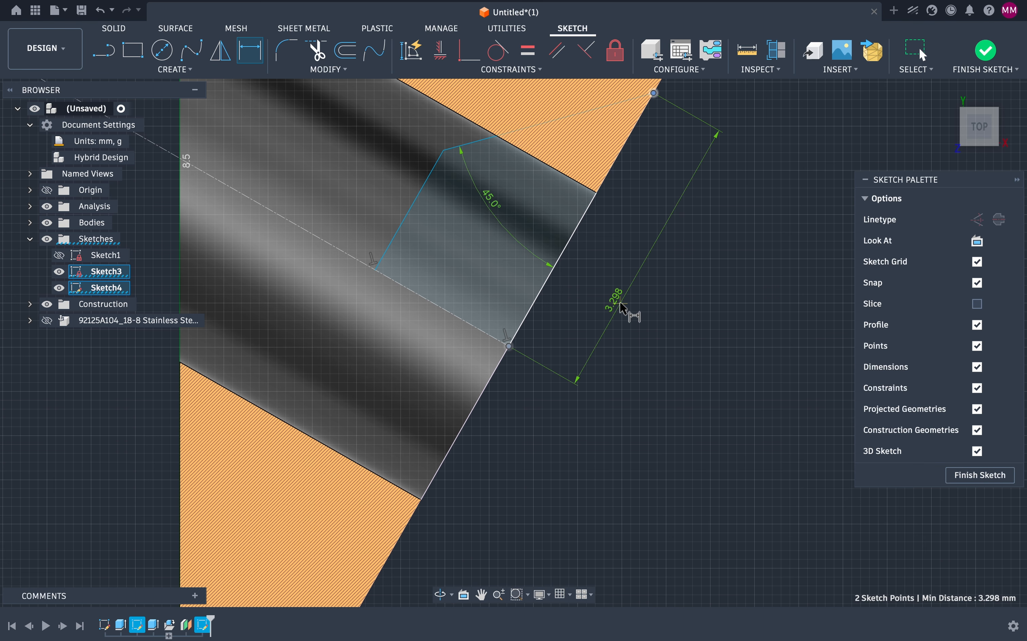
click(650, 252)
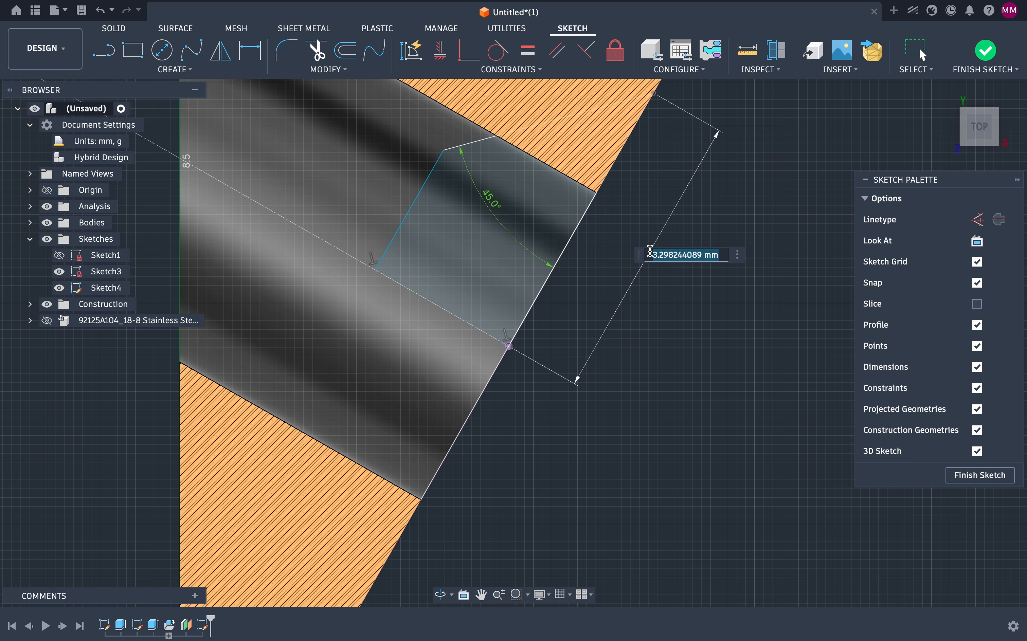
text(8)
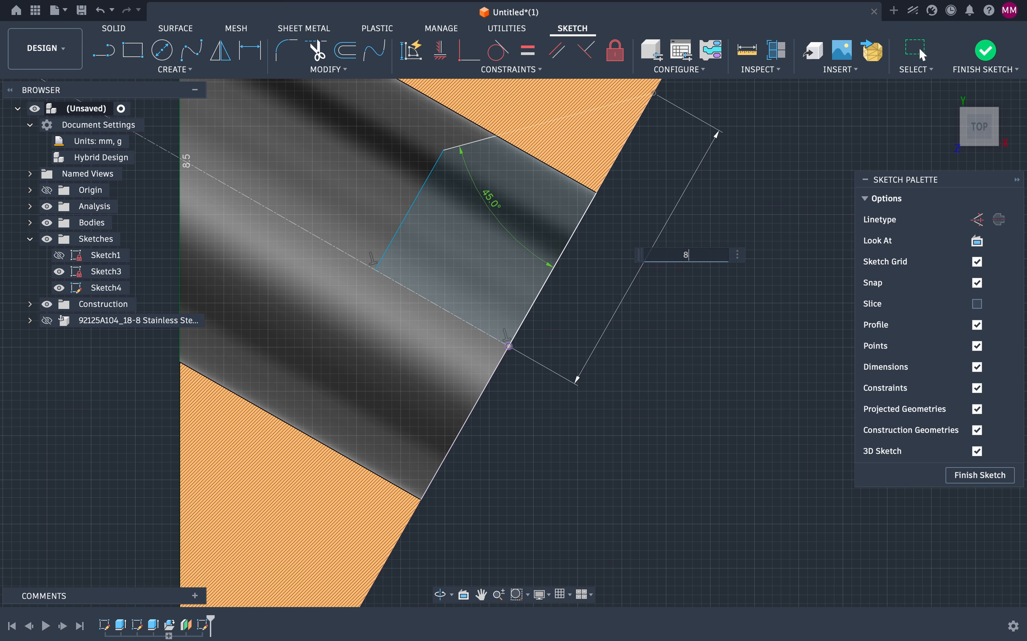
key(Return)
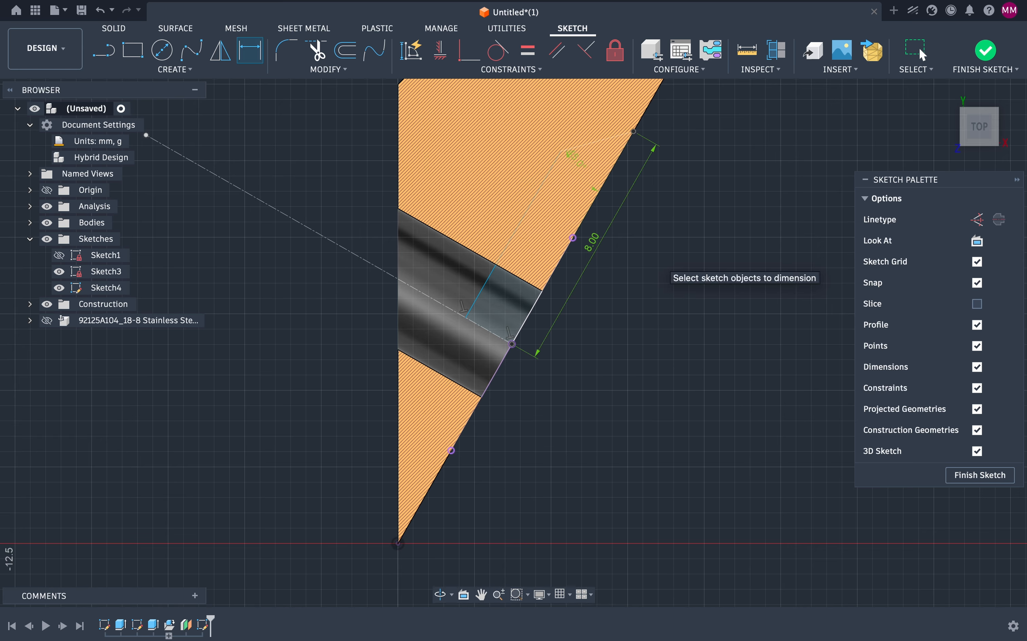
Step: Set the distance along the slanted edge from the hole-centre intersection to the upper point to 4 mm
scroll(662, 203, up, 3)
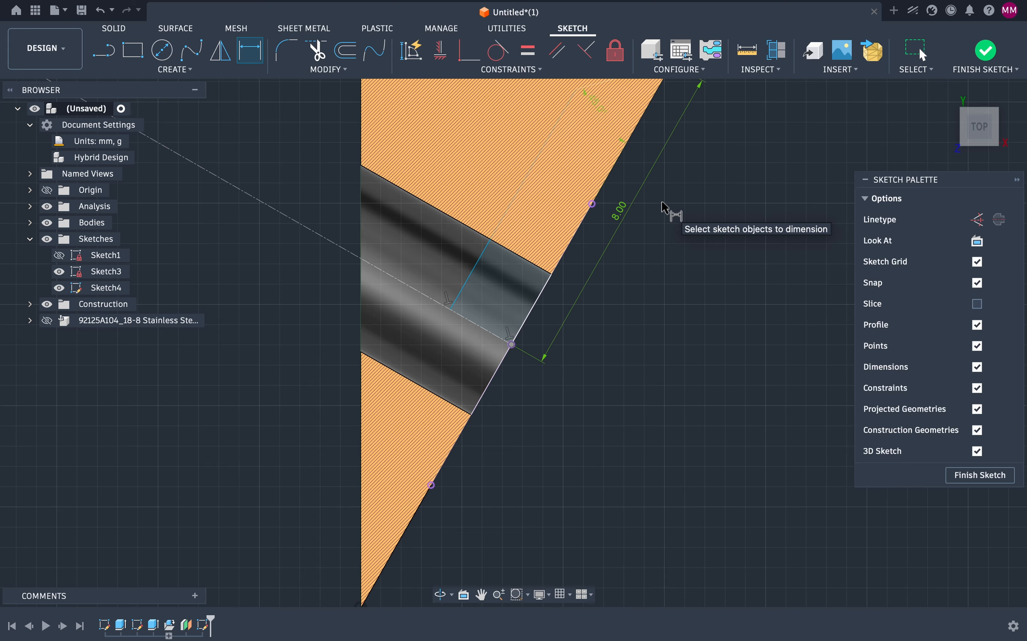
scroll(662, 203, up, 1)
scroll(665, 206, down, 4)
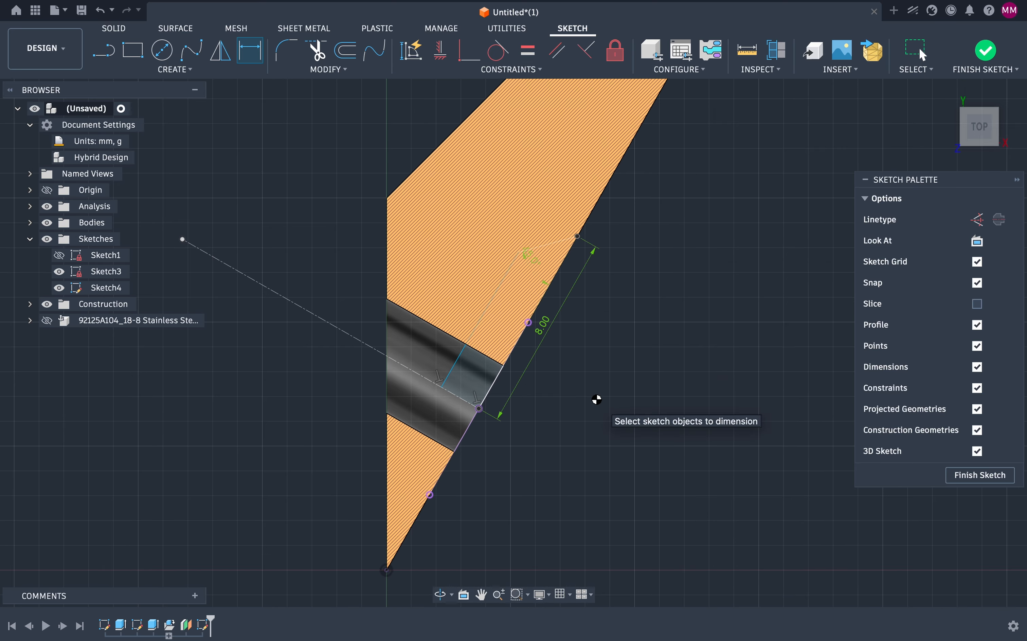
click(543, 326)
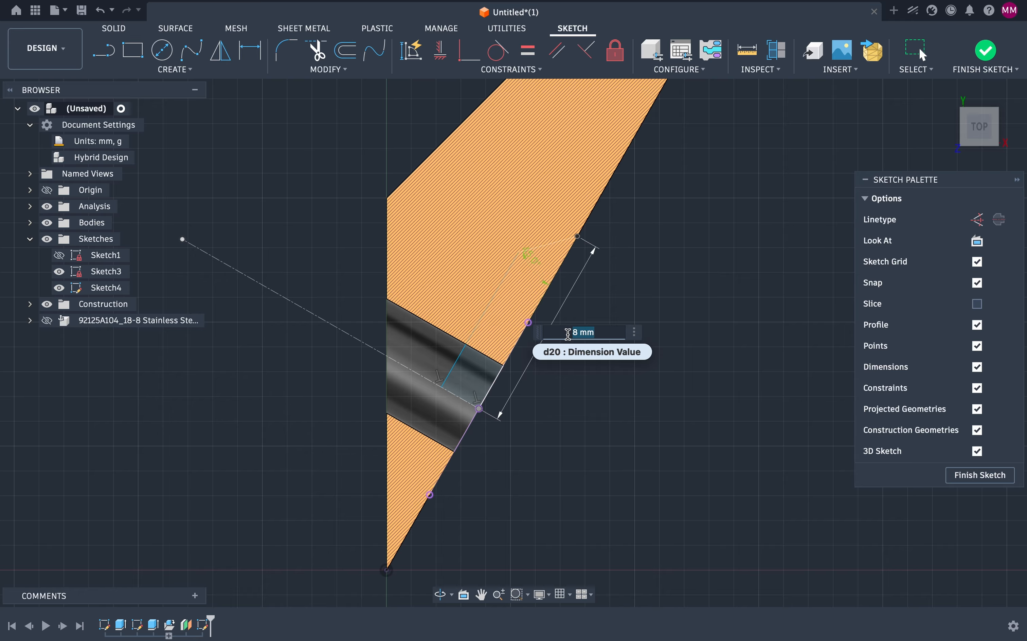
text(4)
key(Return)
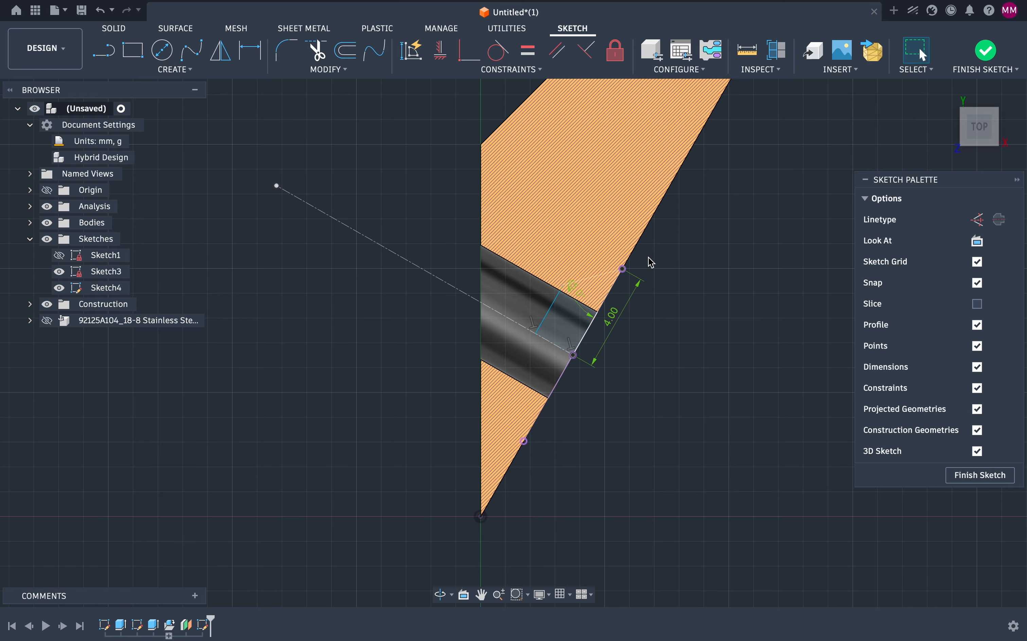
Step: Move the profile's inner upper corner closer to the hole axis and finish the sketch
scroll(649, 261, up, 5)
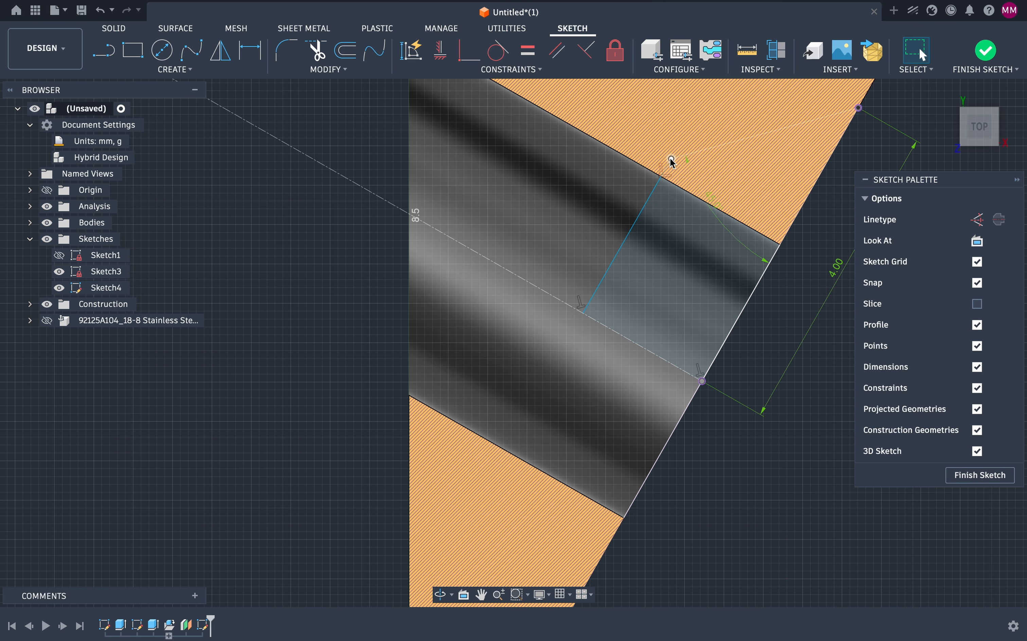
drag(672, 160, 560, 180)
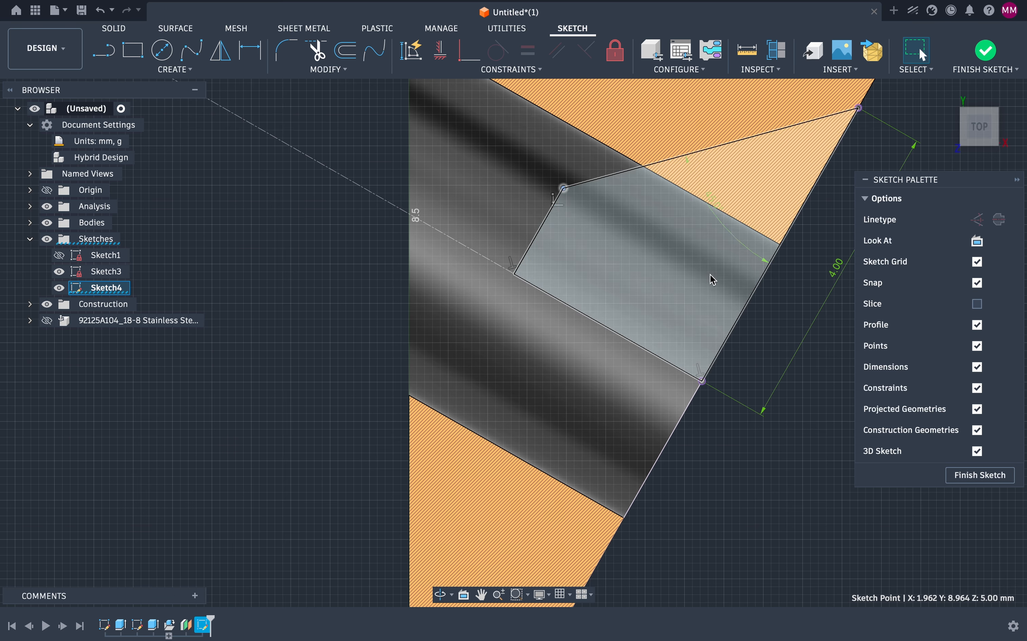
click(957, 479)
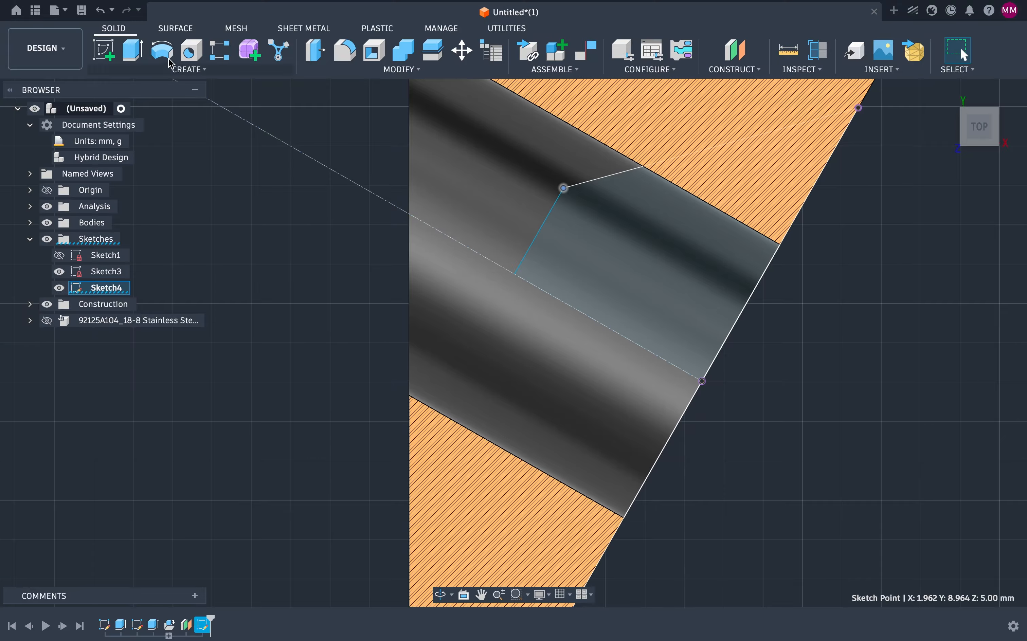
Step: Revolve the countersink profile 360 deg around the hole axis as a cut into the block
click(164, 51)
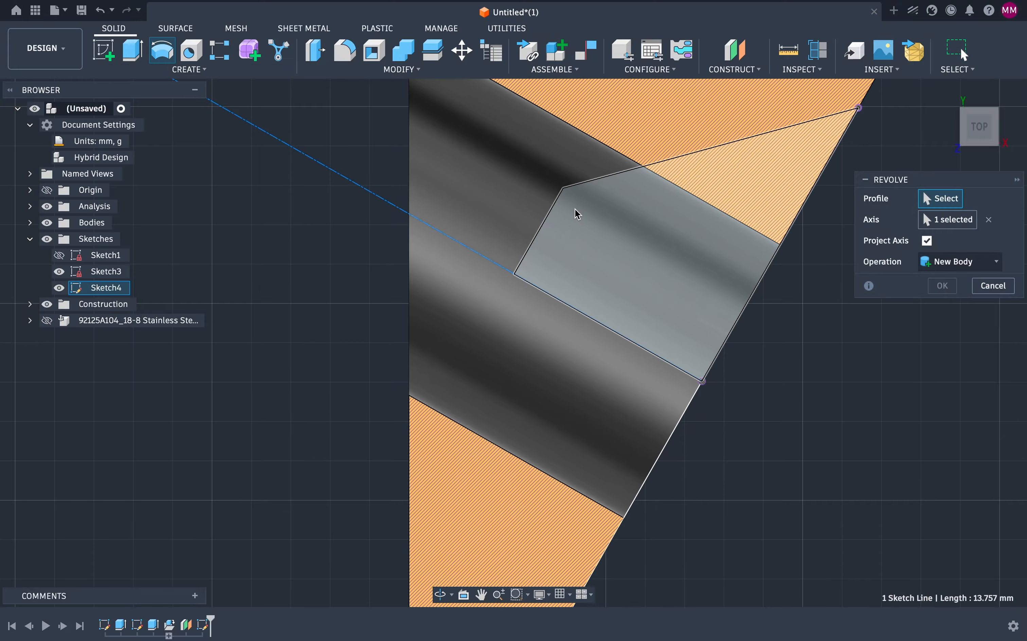
click(603, 224)
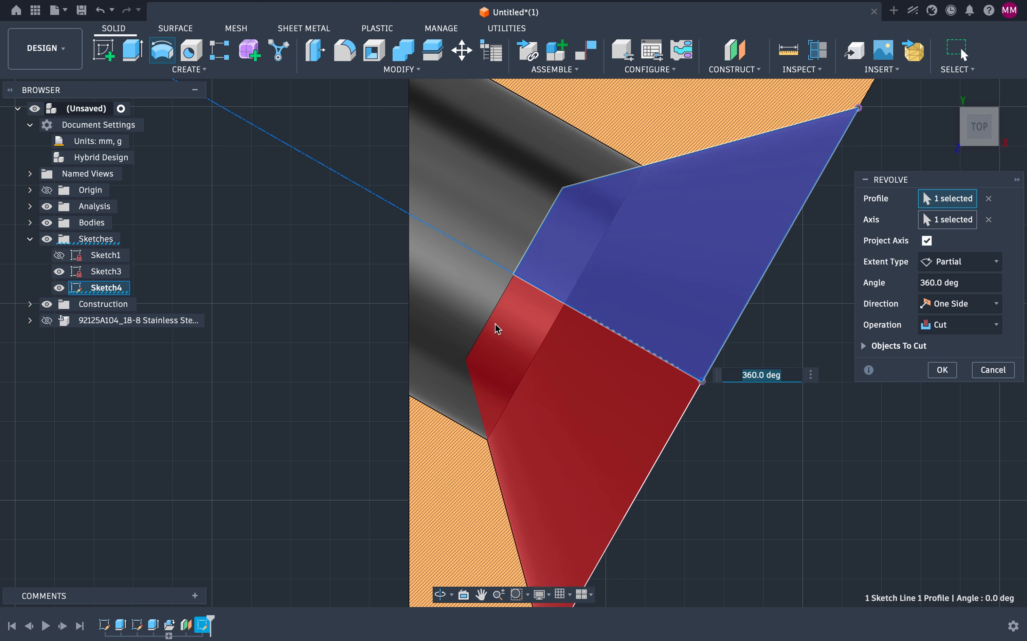
scroll(780, 402, down, 4)
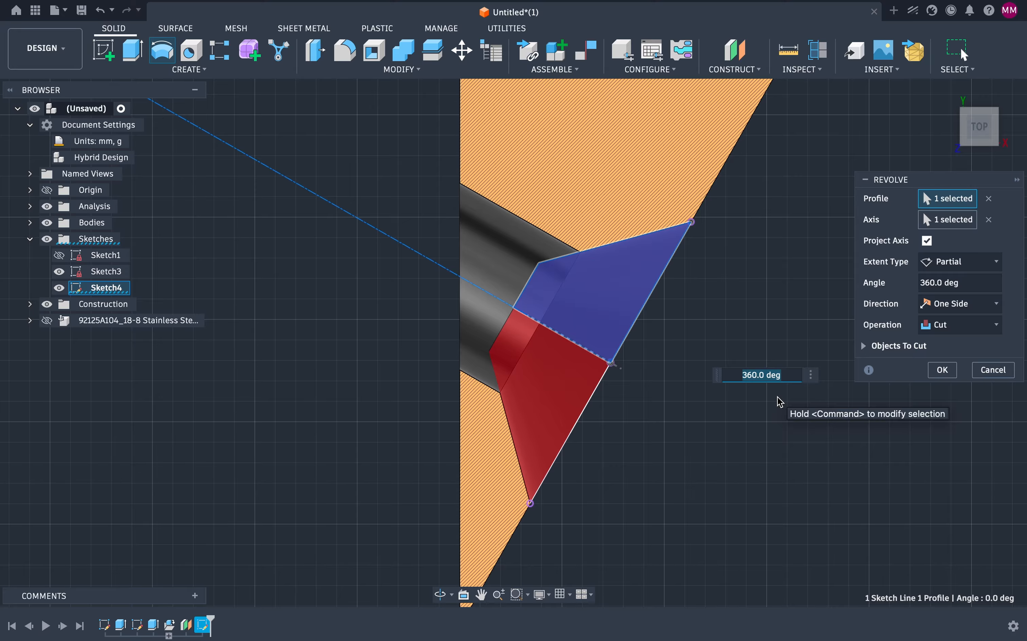
click(942, 370)
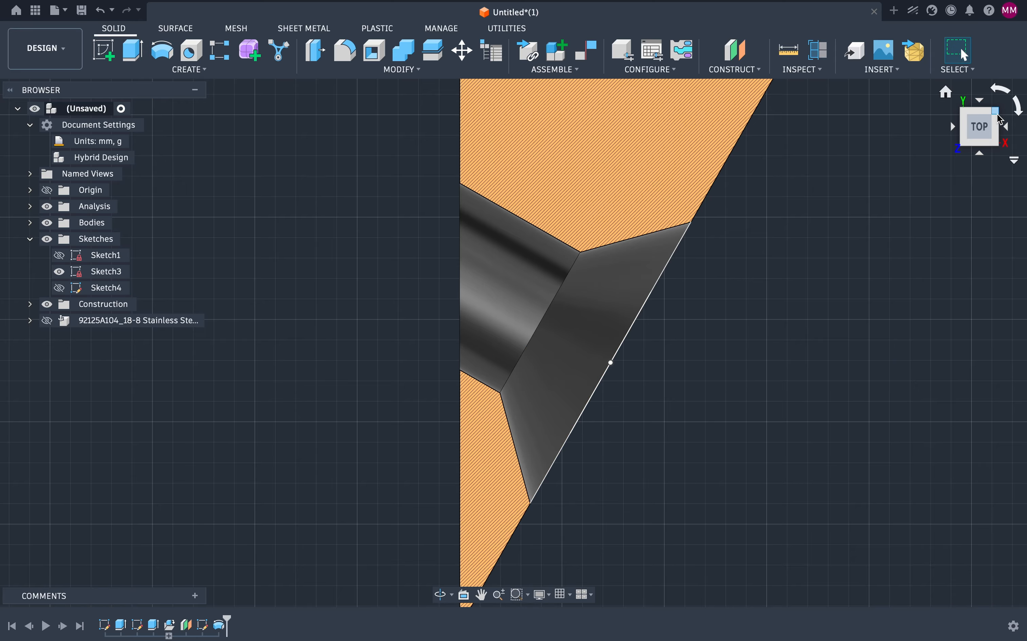
Step: Show the McMaster-Carr screw component and inspect its head against the new countersink
mouse_move(988, 109)
shift+middle_down()
mouse_move(945, 70)
mouse_move(956, 103)
mouse_move(980, 68)
shift+middle_up()
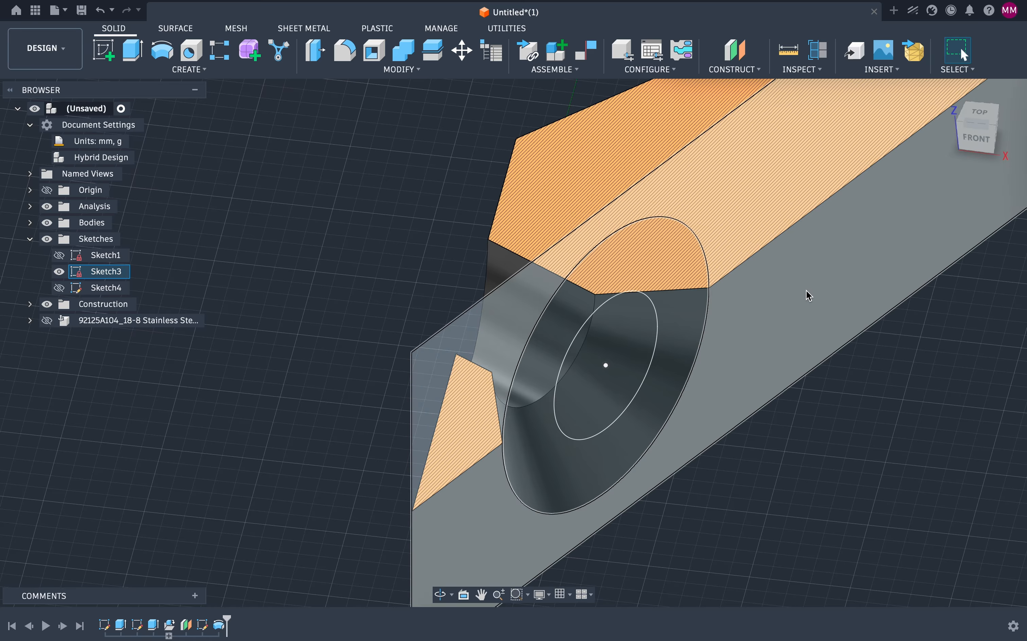
click(46, 320)
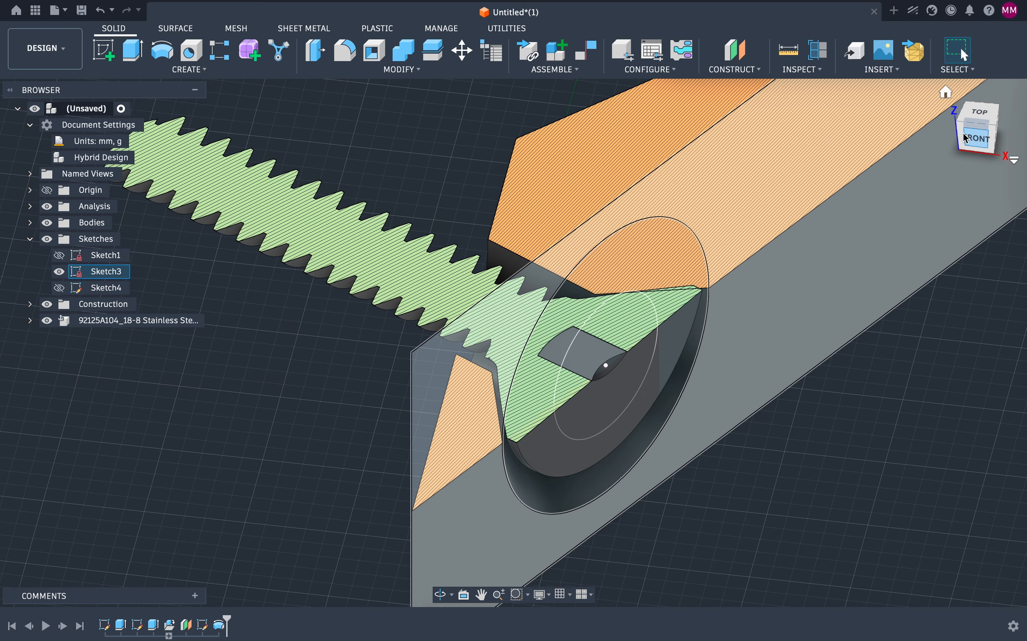
mouse_move(966, 123)
mouse_down()
mouse_move(1026, 116)
mouse_move(1021, 139)
mouse_up()
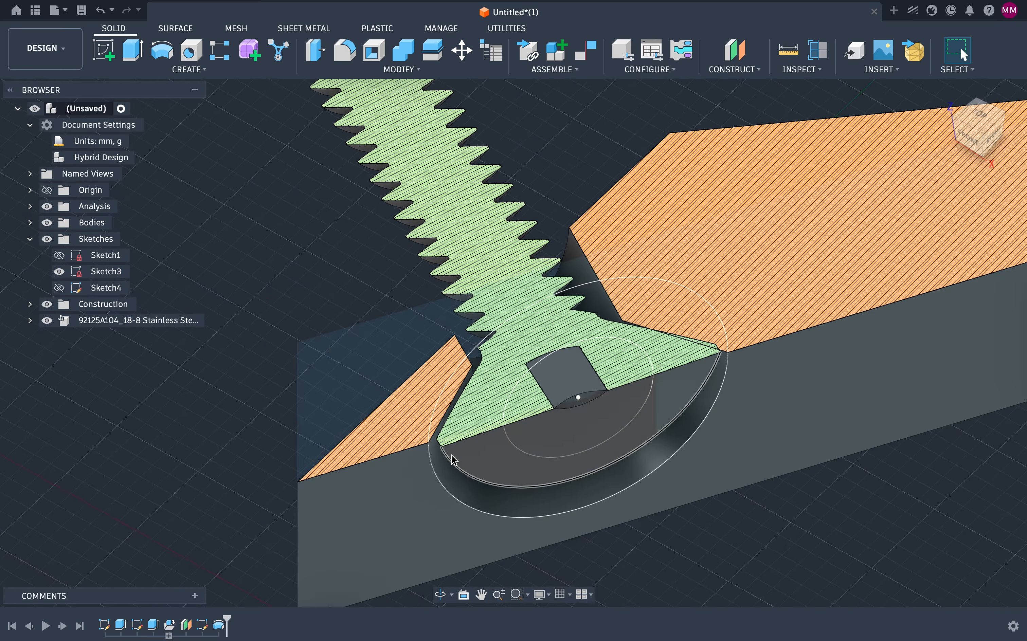
scroll(451, 456, up, 5)
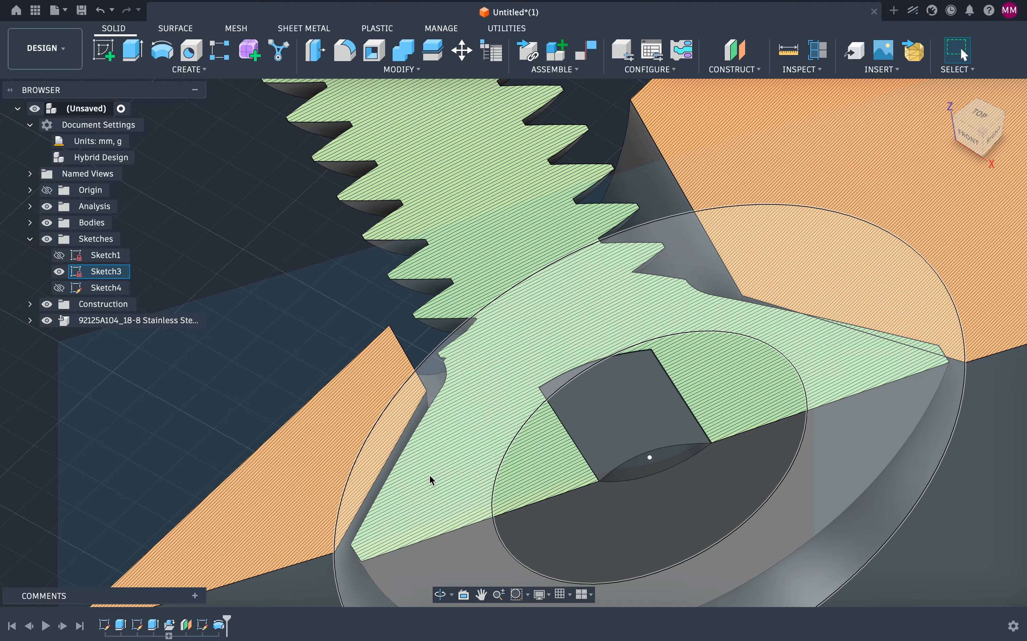
scroll(429, 477, up, 5)
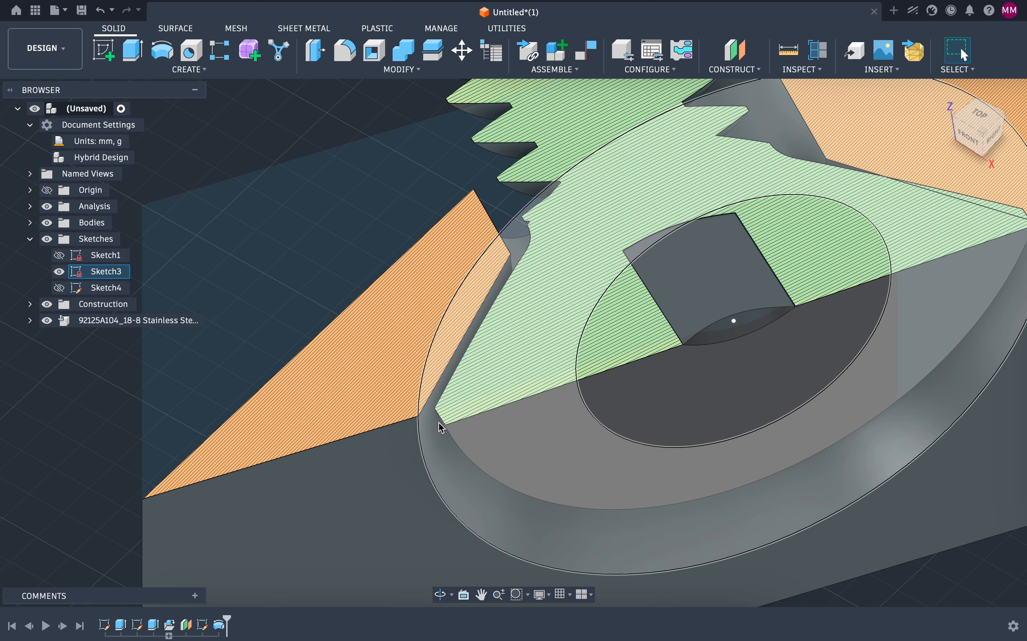
scroll(441, 428, down, 4)
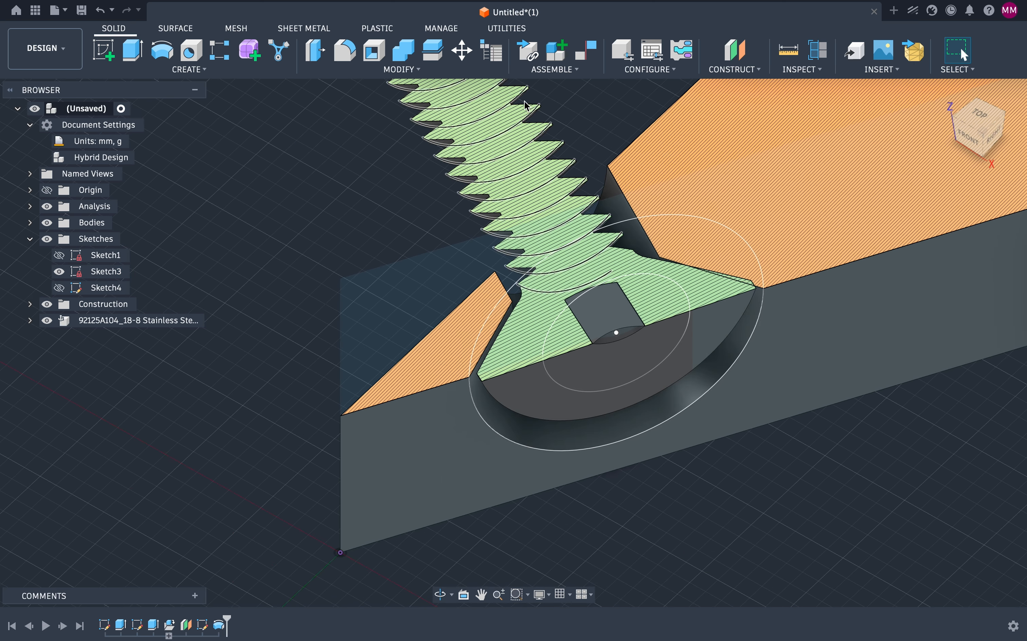
Step: Constrain the screw head's outer edge to the countersink's rim edge with an edge-to-edge constraint
click(589, 56)
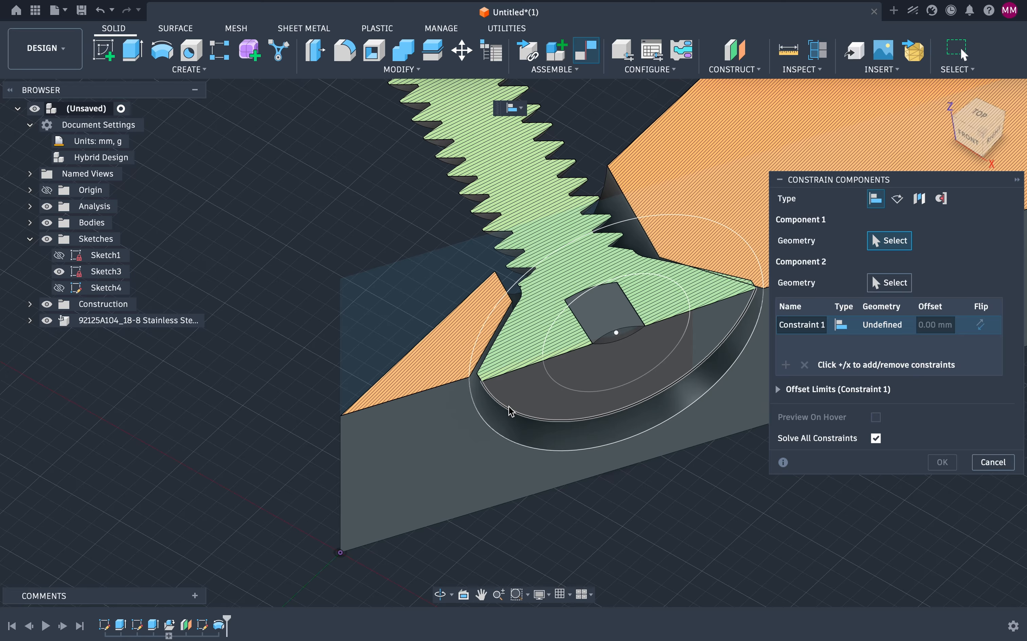
click(509, 414)
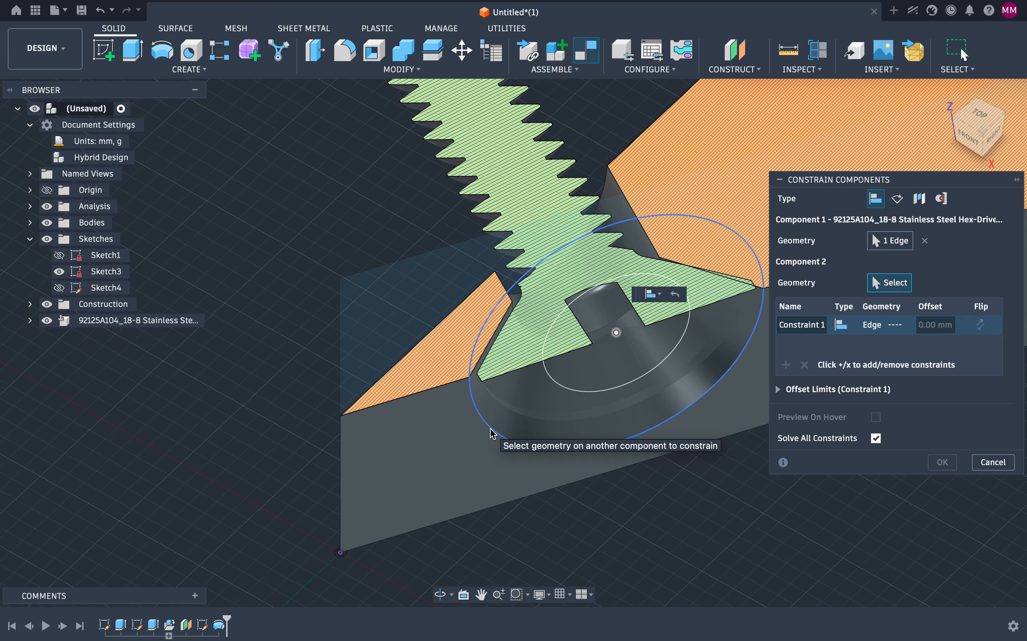
click(492, 432)
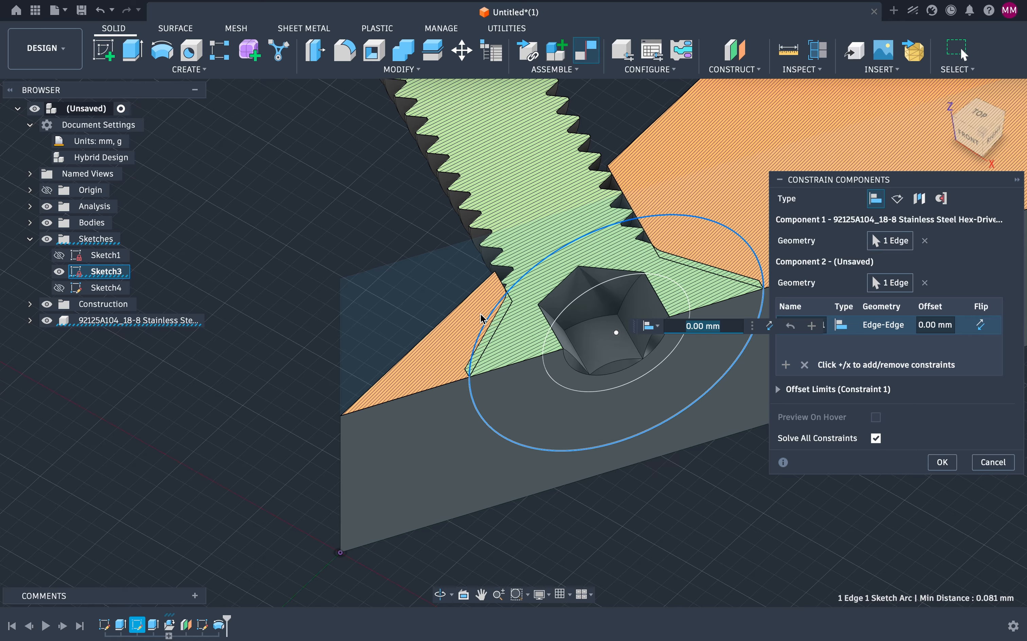
scroll(481, 315, up, 4)
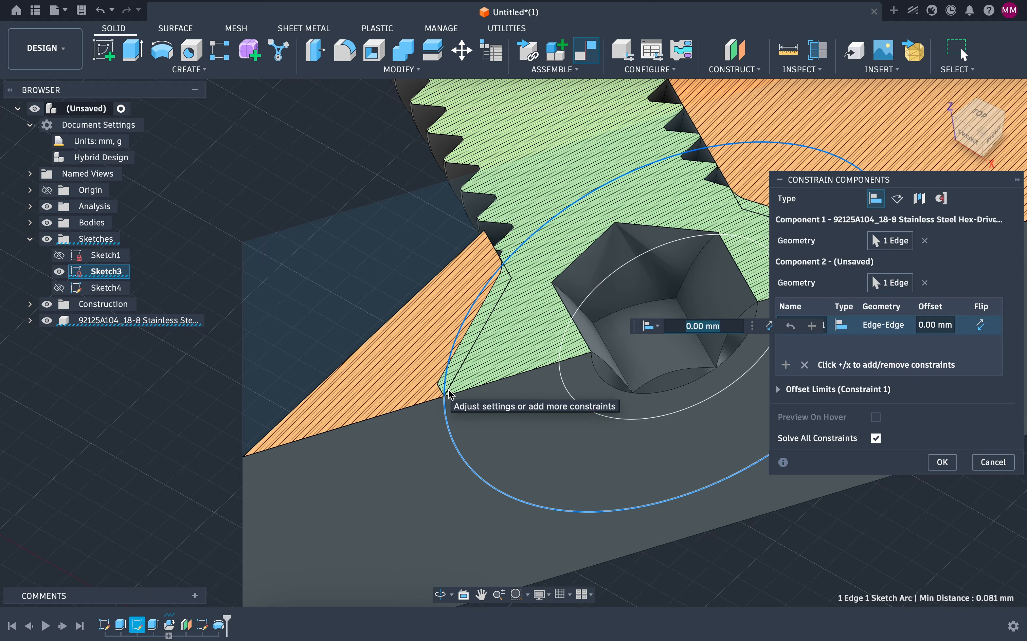
click(943, 462)
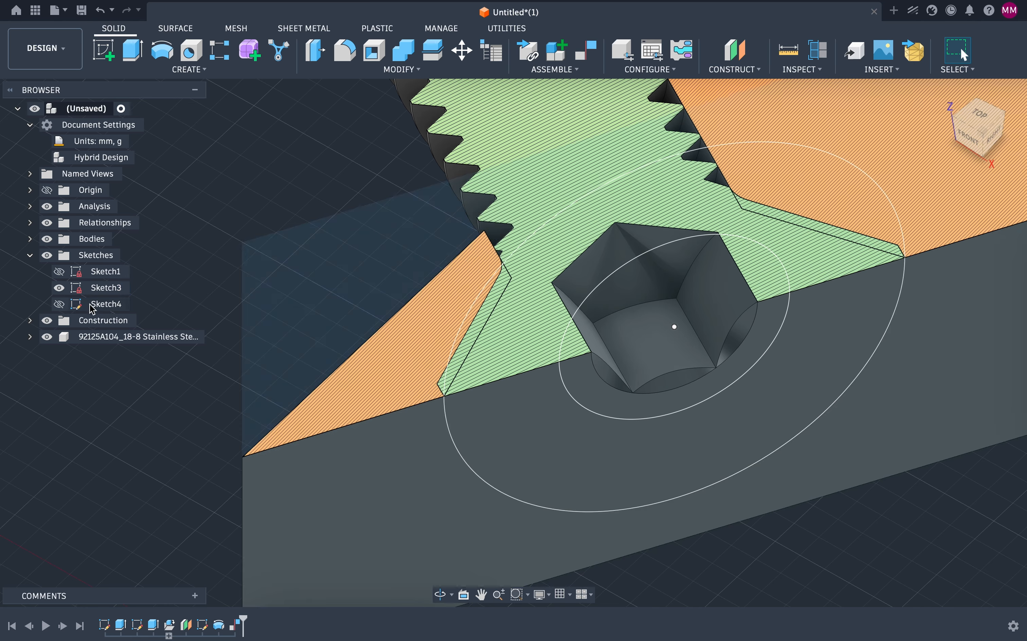
Step: Reopen Sketch4 and delete the profile's upper side line running to the slanted edge
double_click(91, 309)
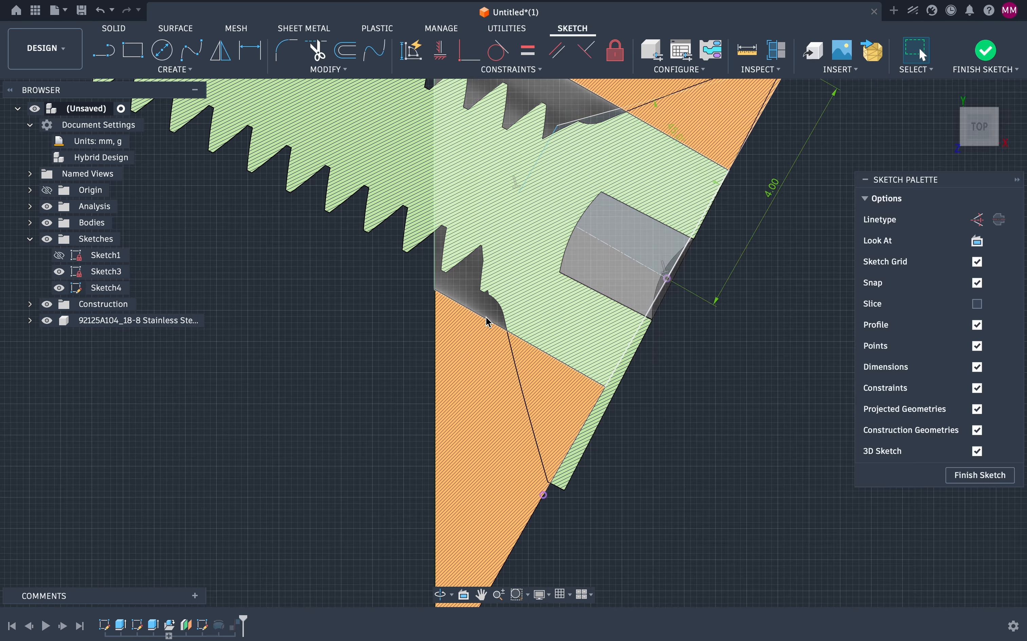
scroll(486, 318, up, 3)
scroll(486, 318, right, 2)
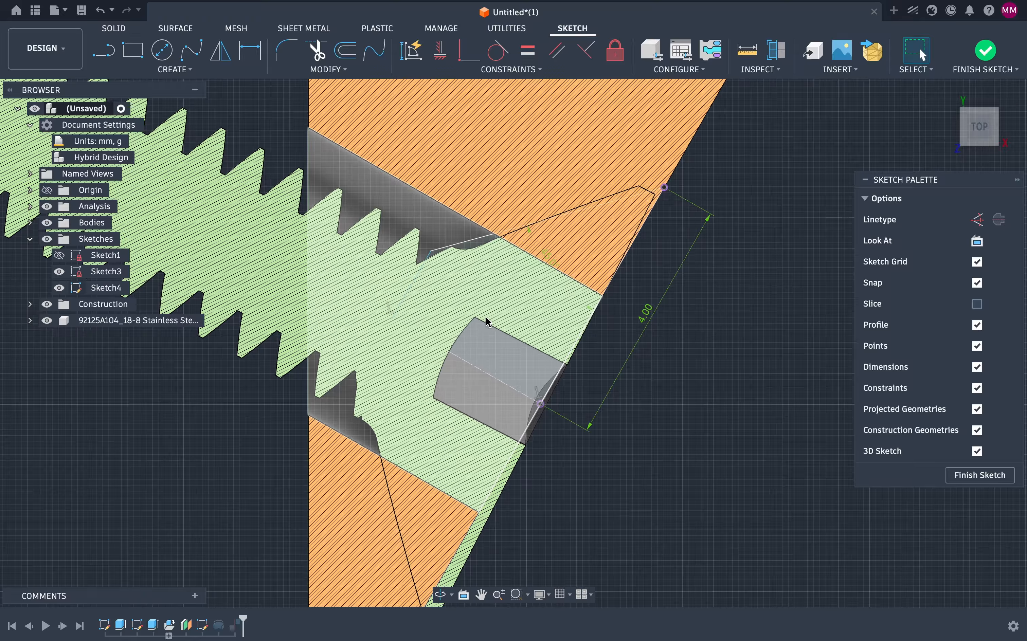
scroll(486, 319, up, 1)
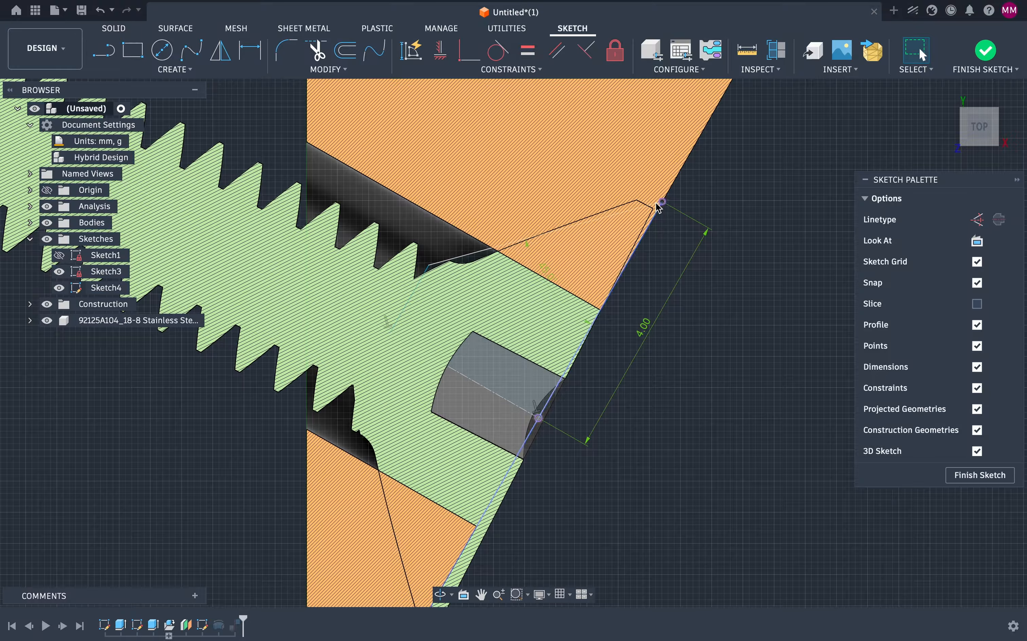
click(654, 207)
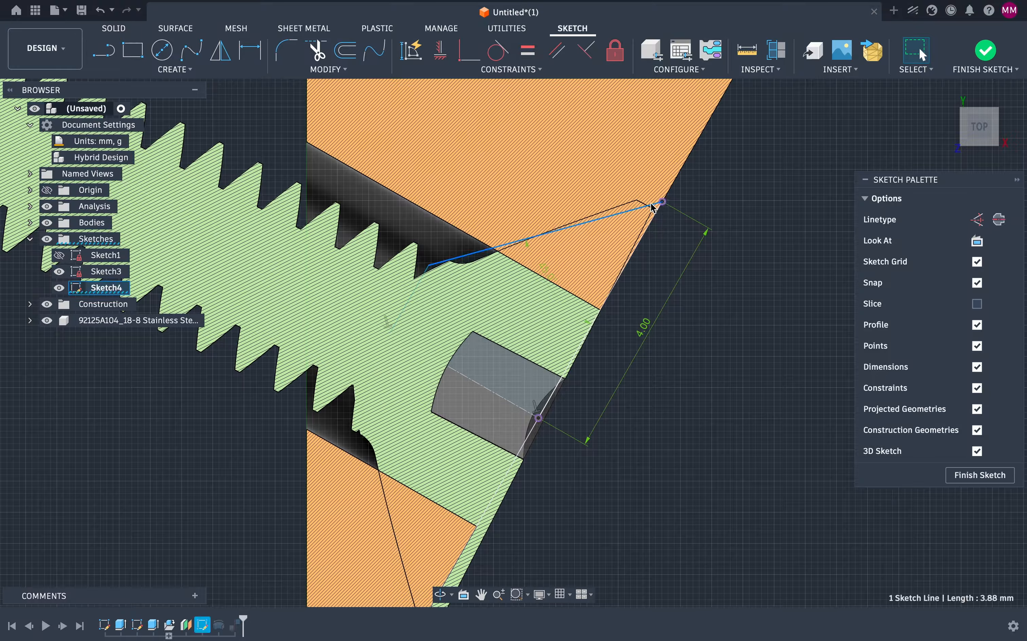
key(Delete)
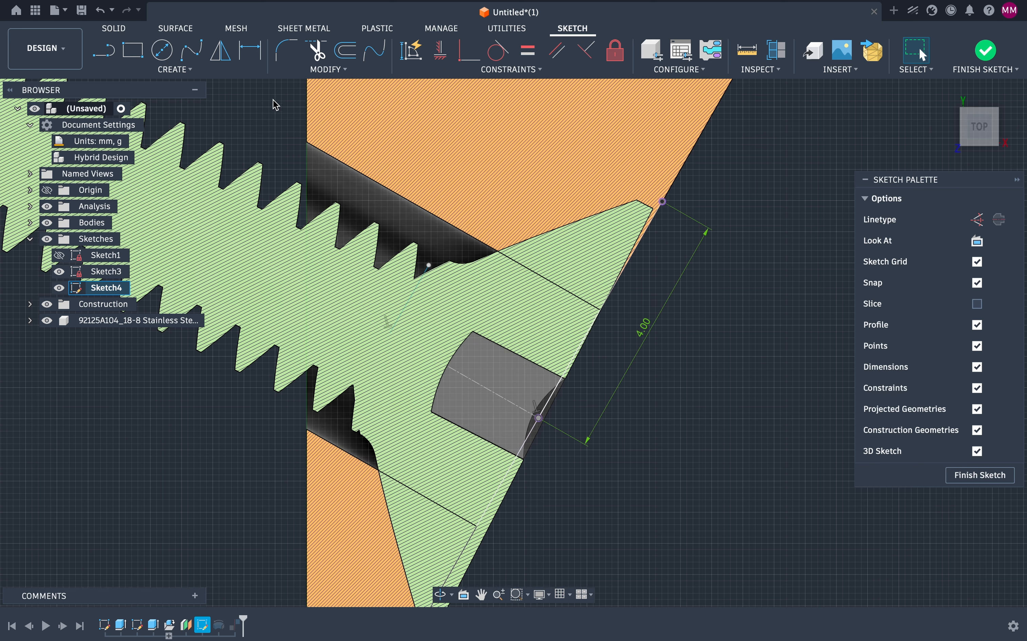
Step: Redraw a line from the upper point on the slanted edge to the profile's inner upper corner
click(106, 52)
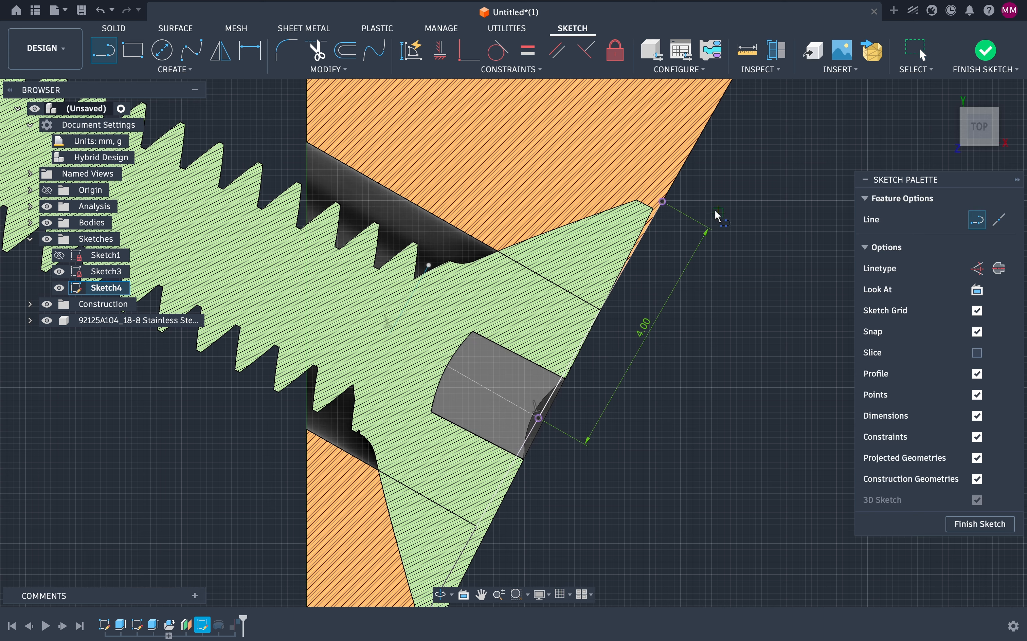
click(662, 202)
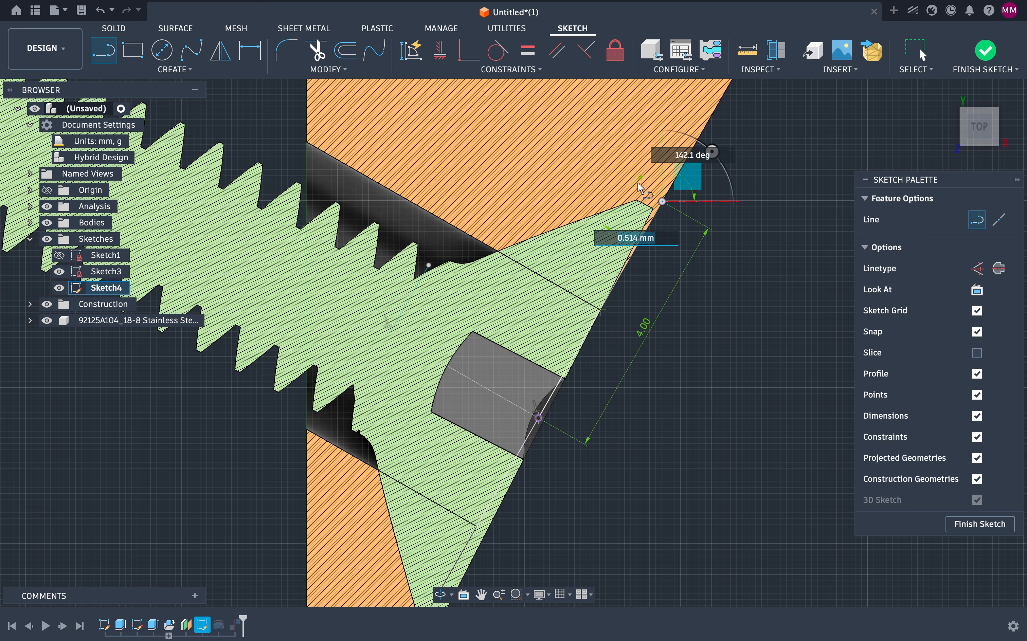
click(429, 265)
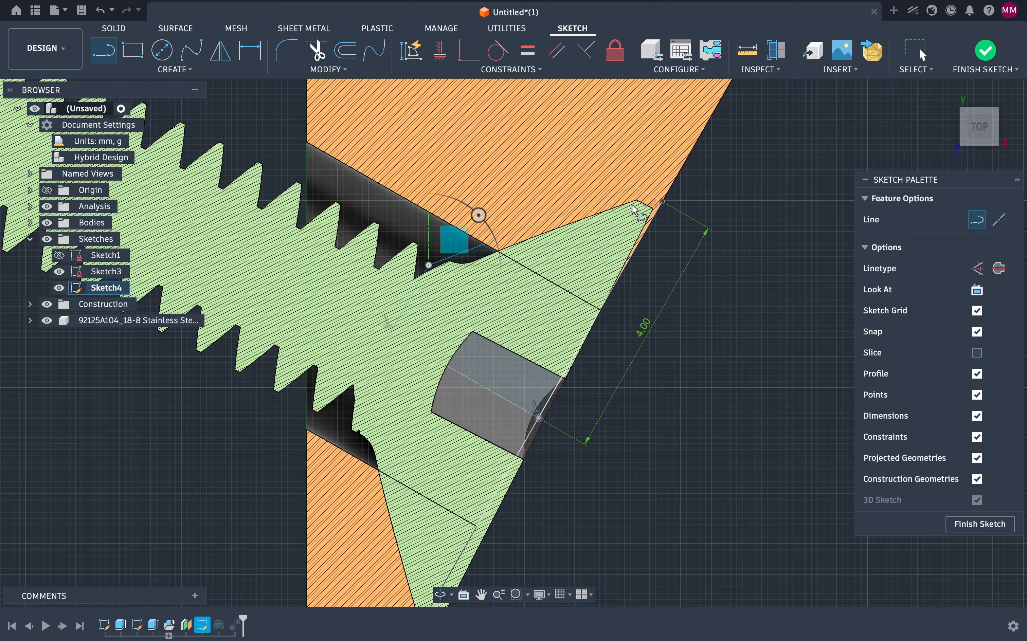
click(662, 202)
scroll(645, 208, up, 3)
scroll(643, 203, up, 4)
scroll(643, 203, right, 3)
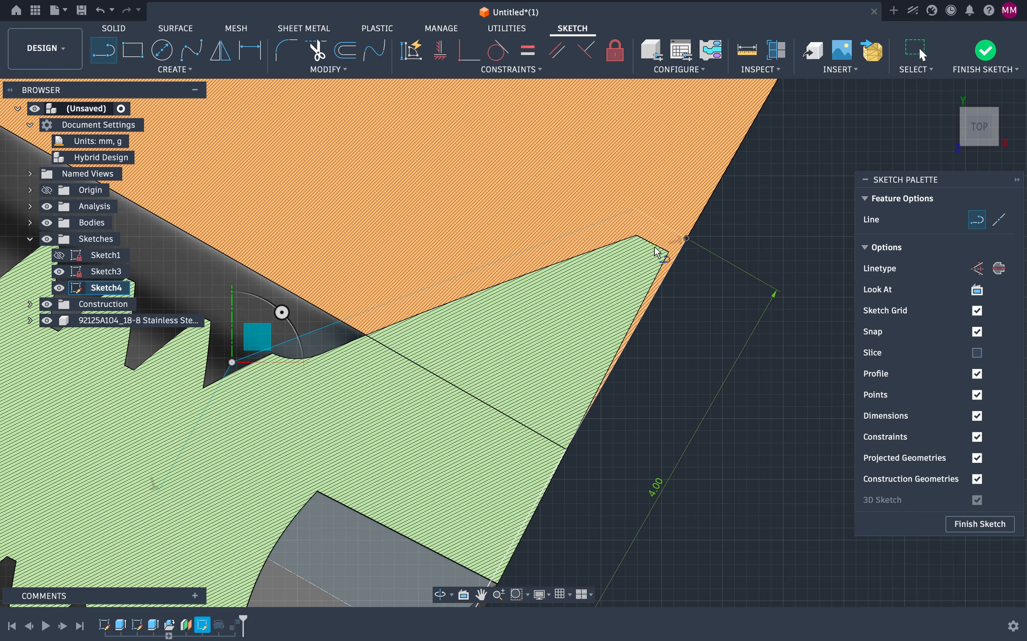
click(192, 71)
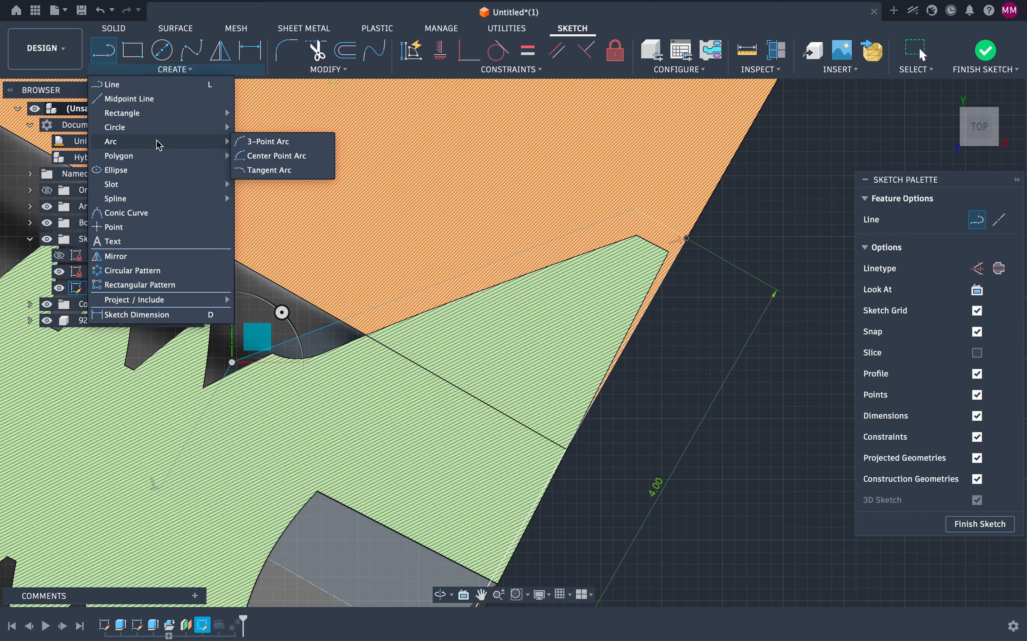
mouse_move(162, 299)
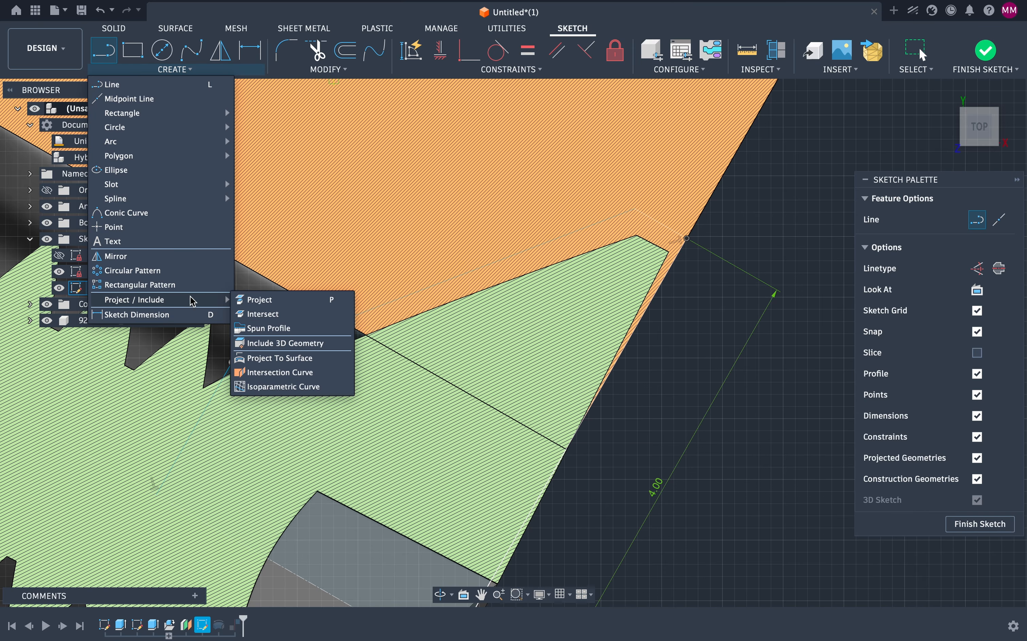
click(254, 297)
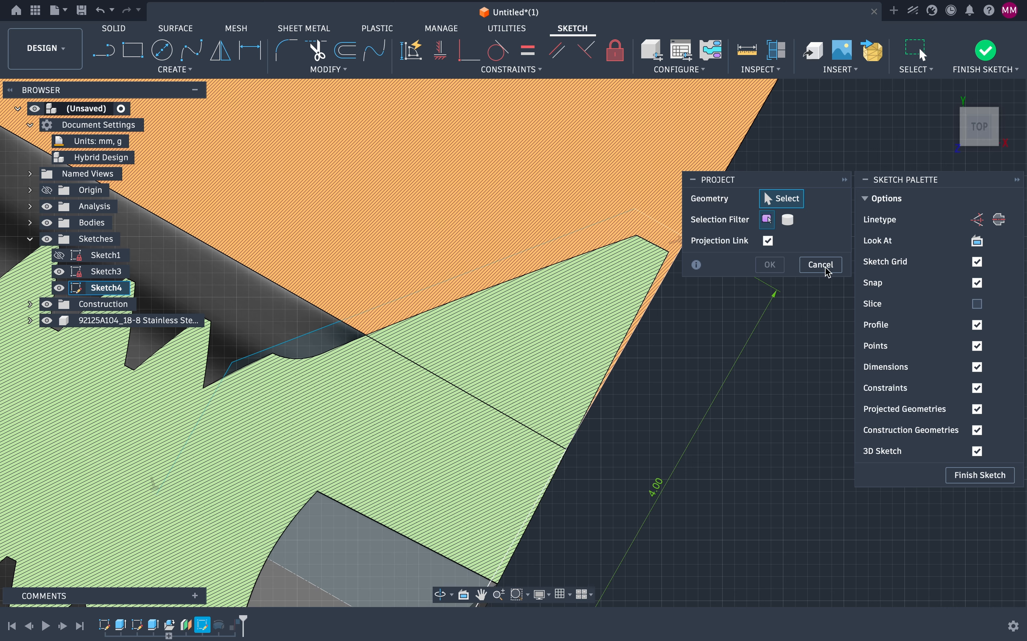
click(791, 223)
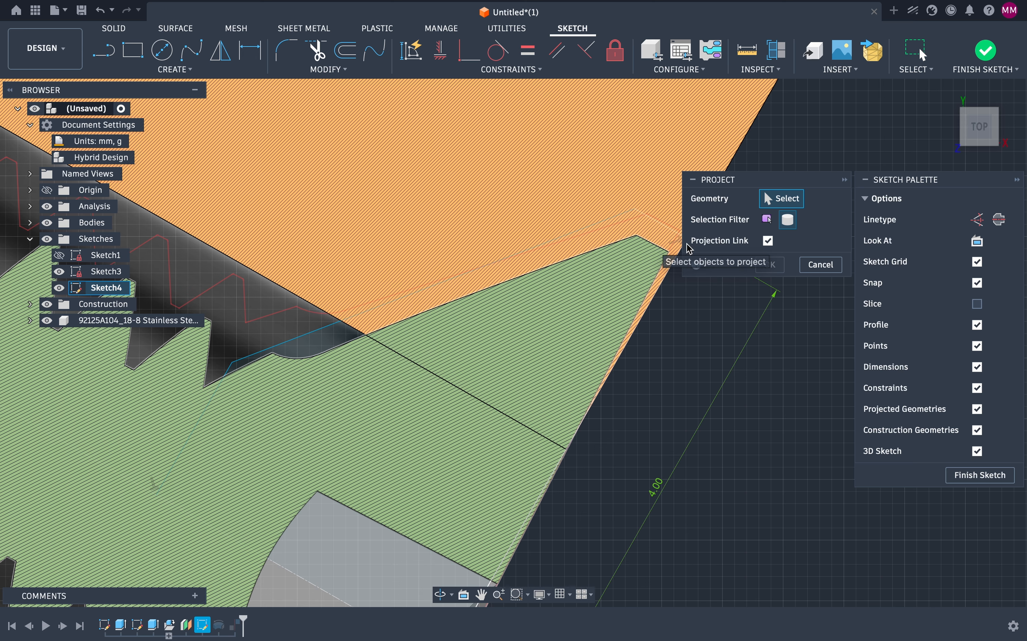
click(819, 265)
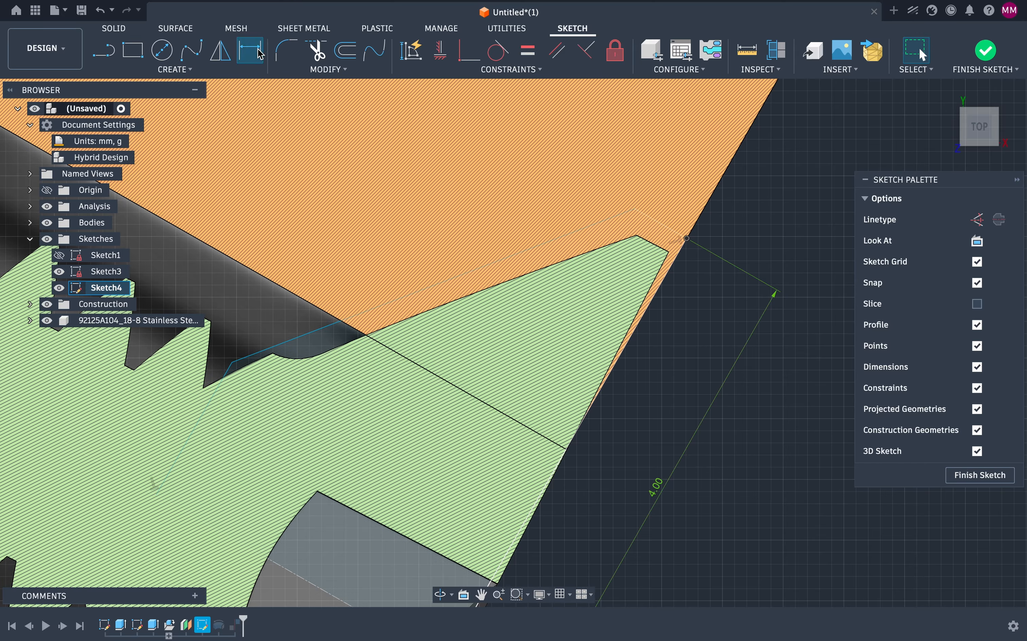
Step: Dimension the distance from the profile's upper point to the block's pointed corner and set it to 0.4 mm
click(260, 54)
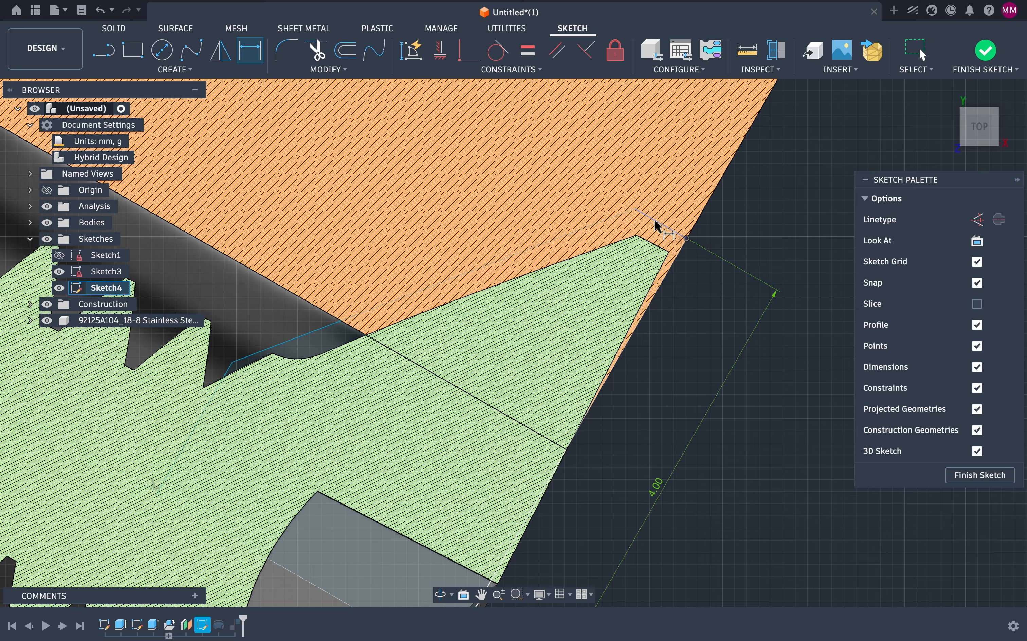
click(660, 223)
click(700, 180)
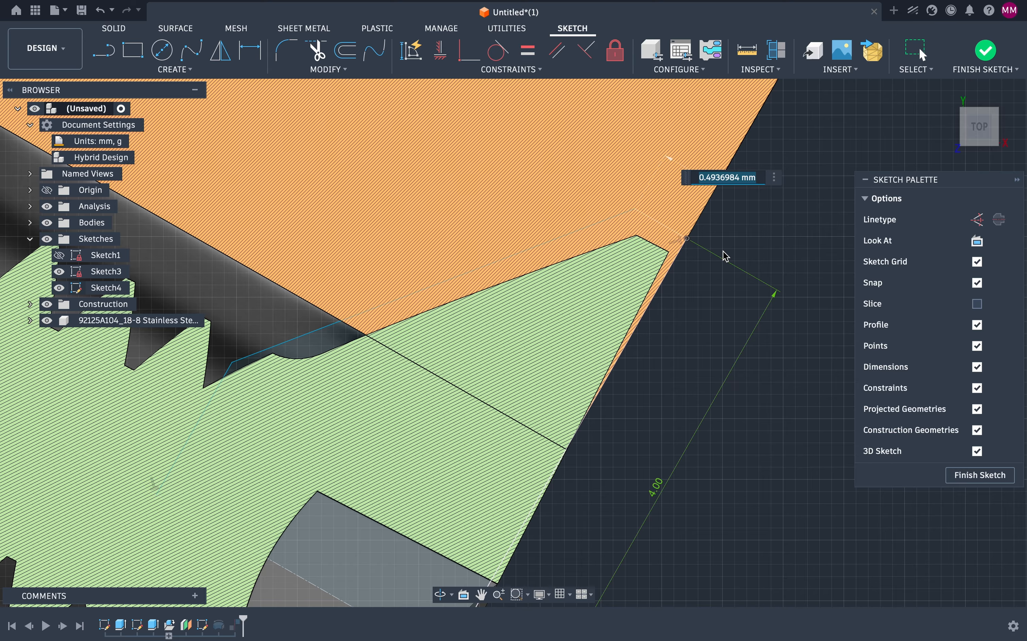
text(0.3)
key(Return)
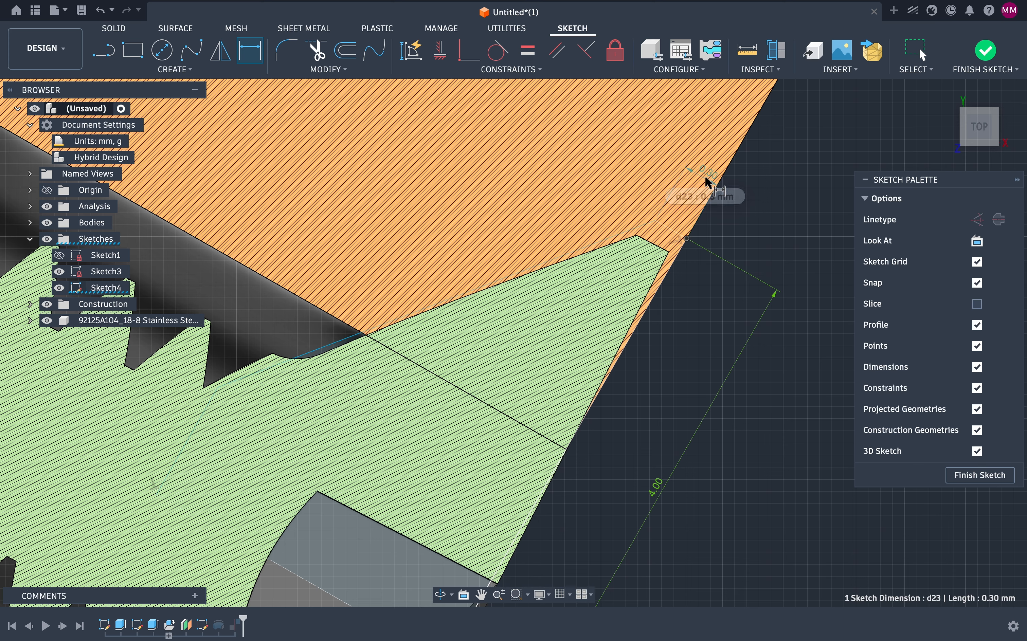
double_click(709, 182)
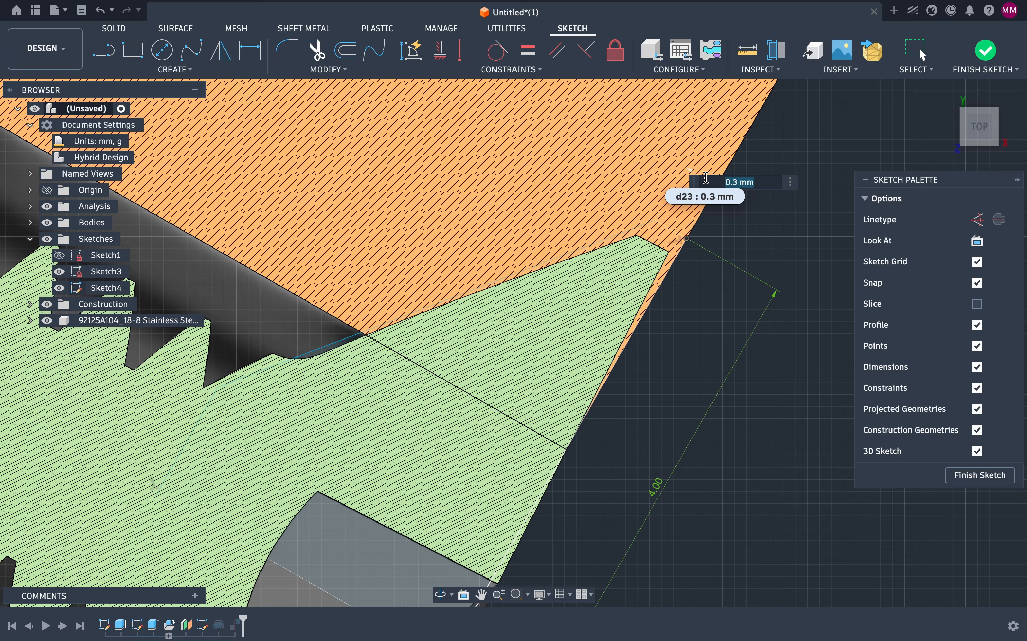
click(737, 182)
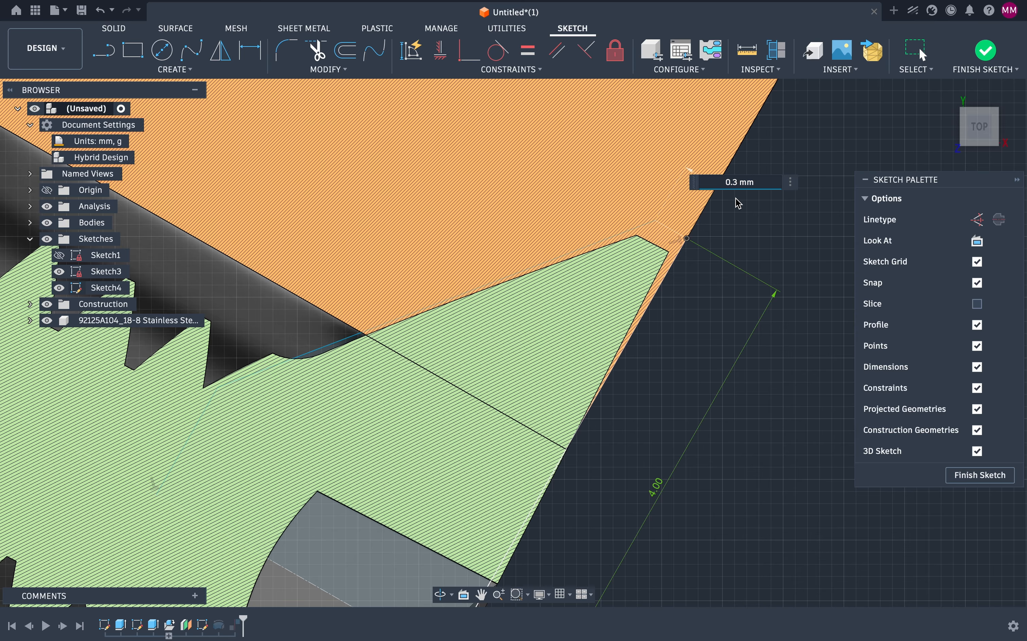
key(BackSpace)
text(4)
key(Return)
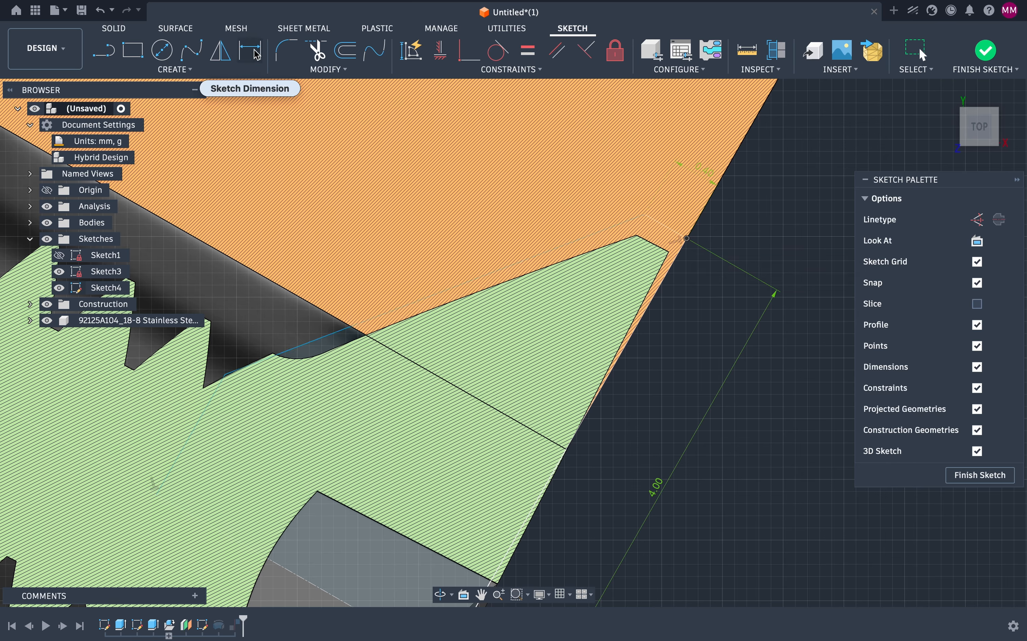
Step: Dimension the angle between the redrawn upper line and the slanted edge as 45°
click(626, 225)
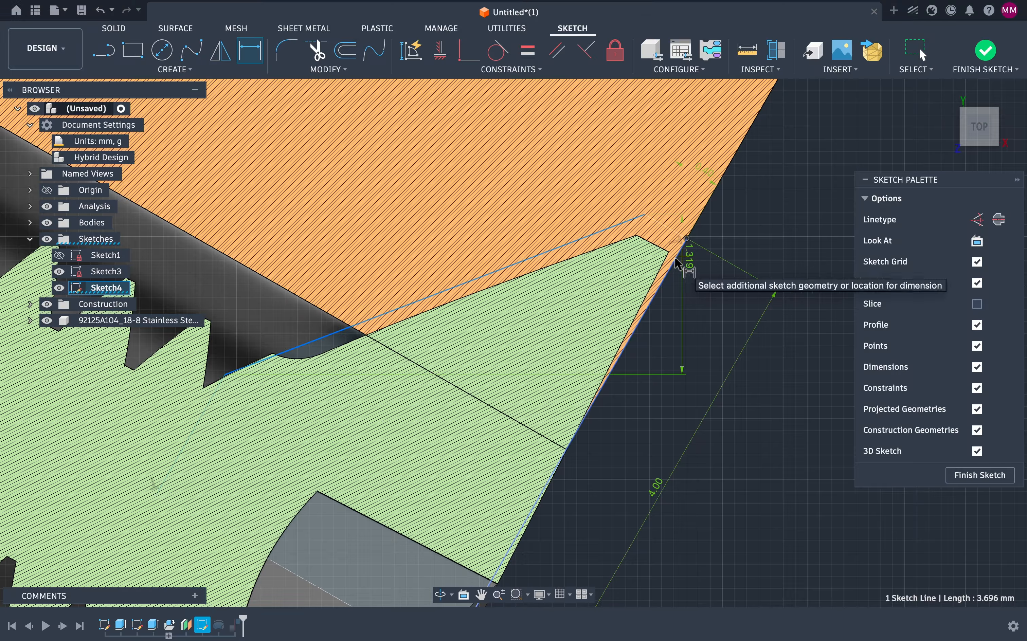
click(675, 259)
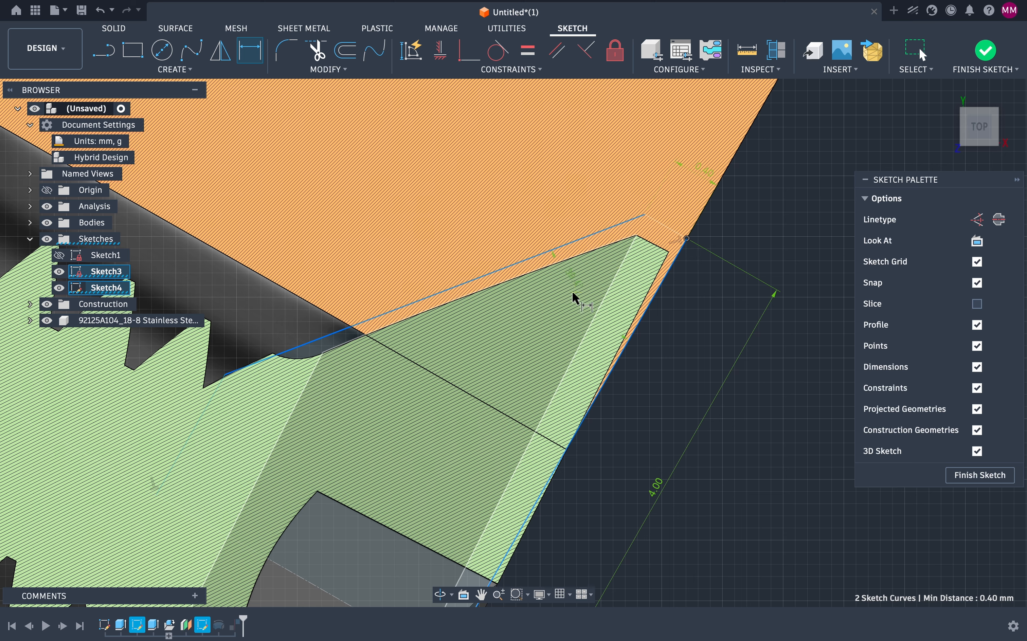
click(541, 307)
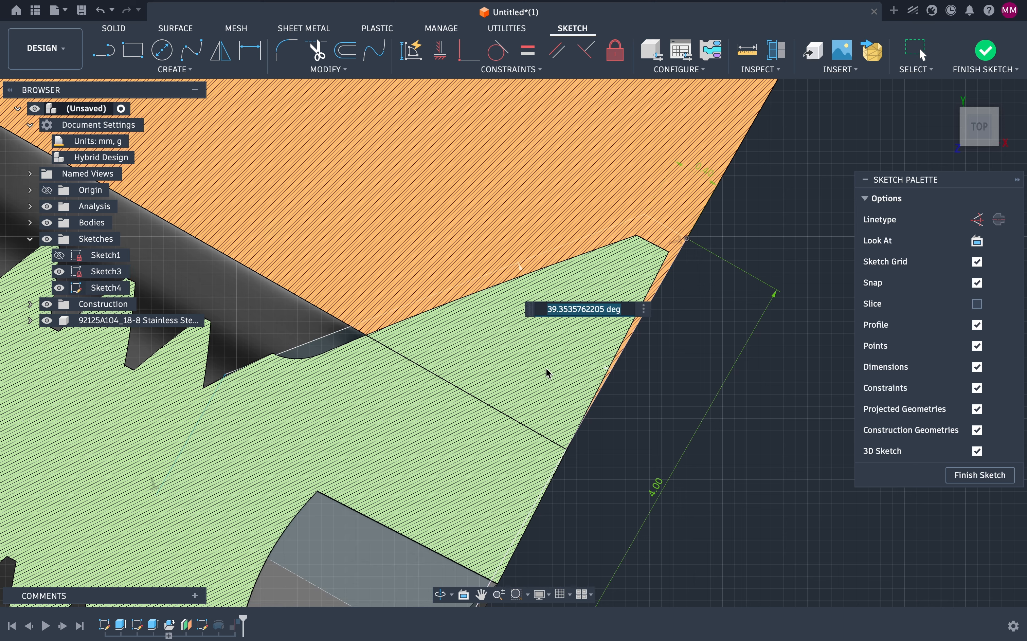
text(45)
key(Return)
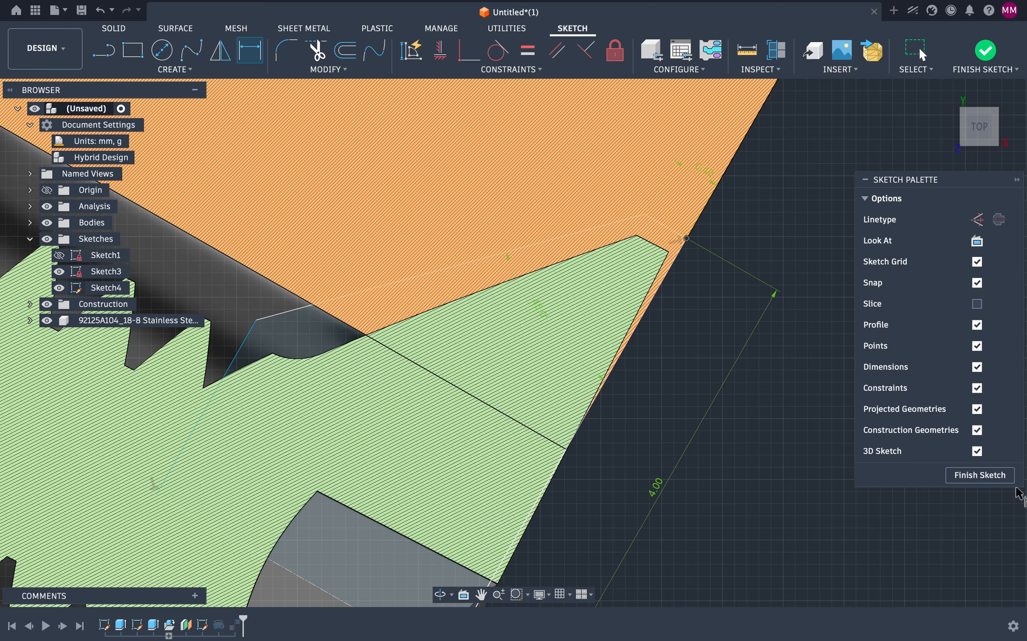
Step: Finish the sketch and examine the updated countersink edge close up
click(981, 476)
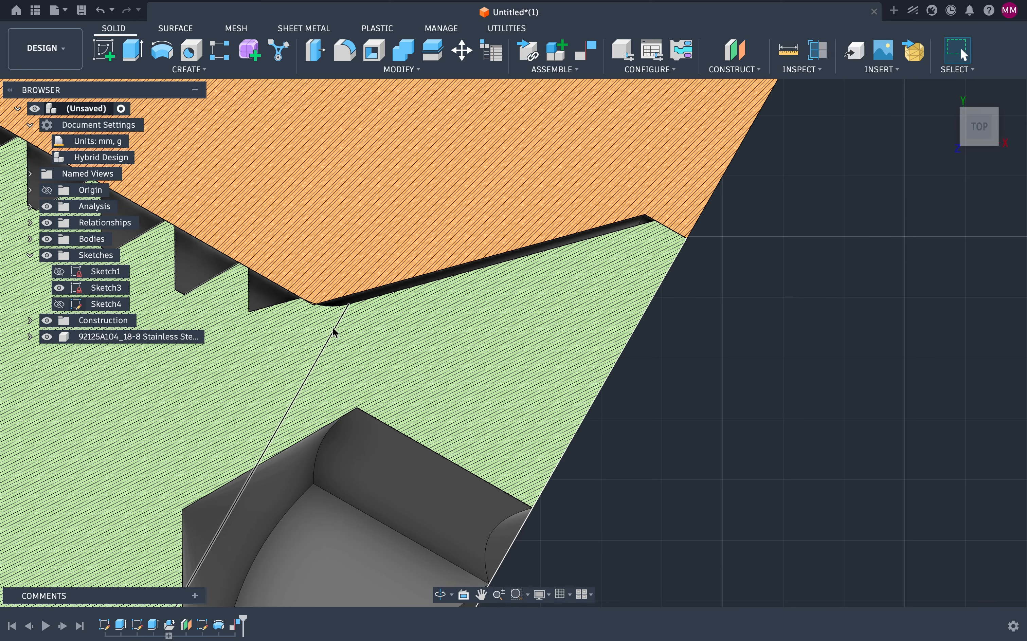
scroll(303, 311, up, 5)
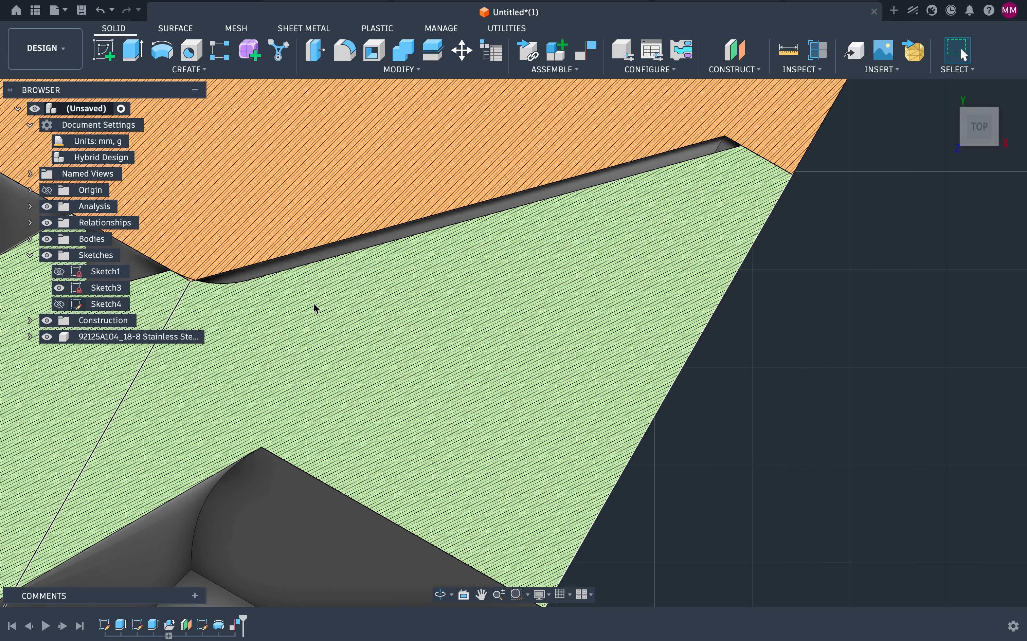
scroll(371, 374, up, 3)
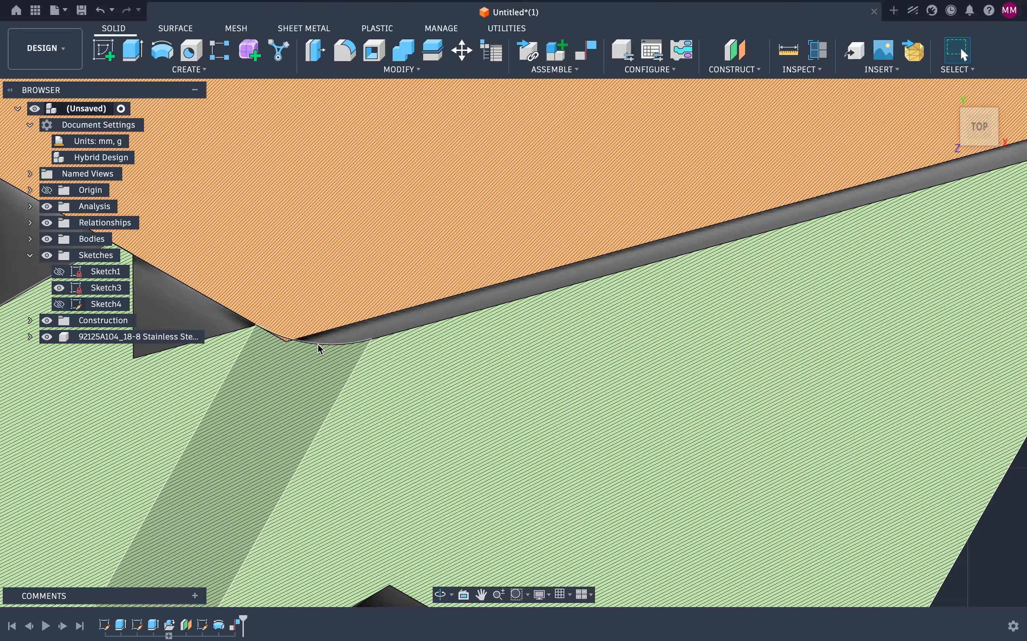
scroll(261, 332, up, 6)
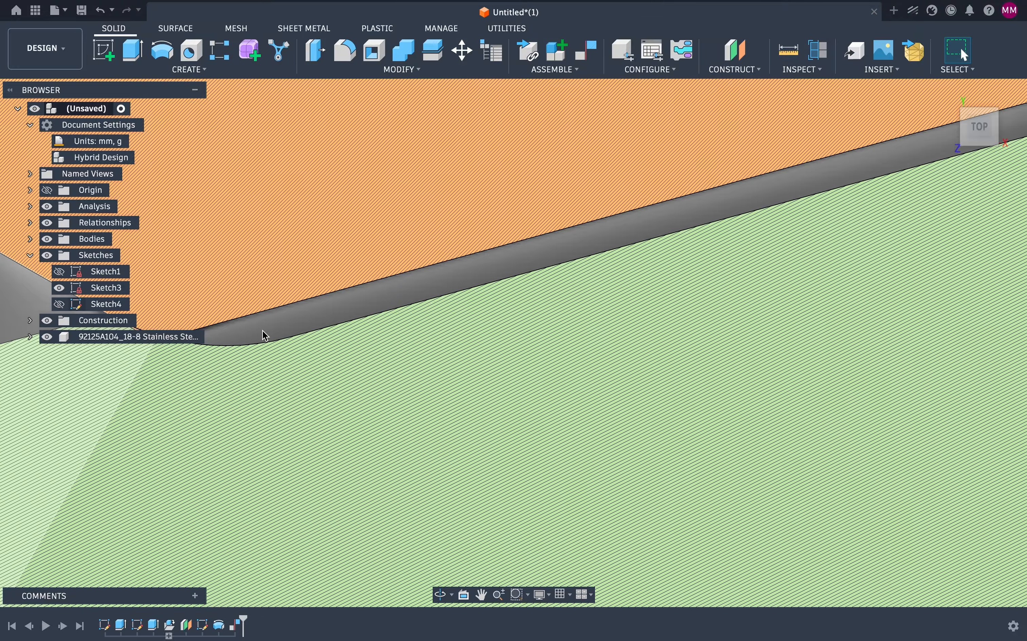
scroll(263, 331, left, 5)
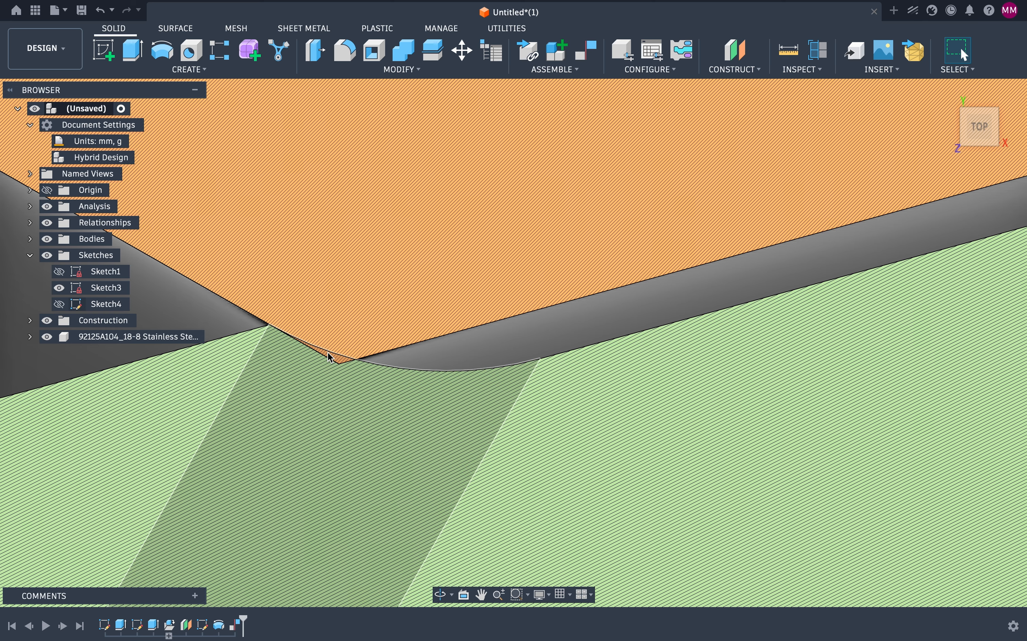
scroll(329, 358, down, 6)
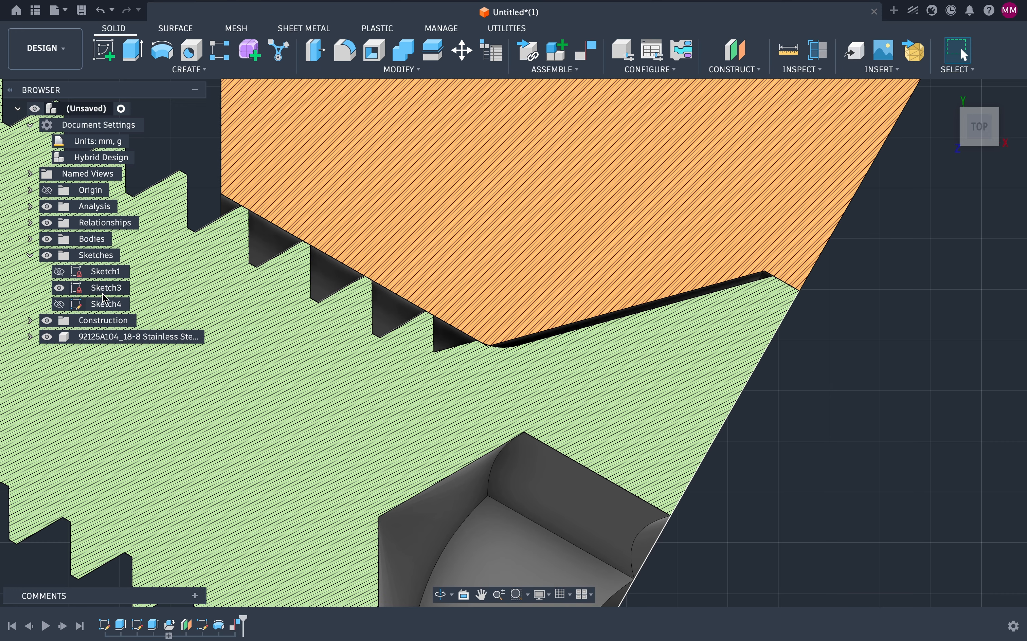
Step: Reopen Sketch4 and set the 4.00 mm profile dimension to 4.1 mm
click(95, 305)
double_click(96, 305)
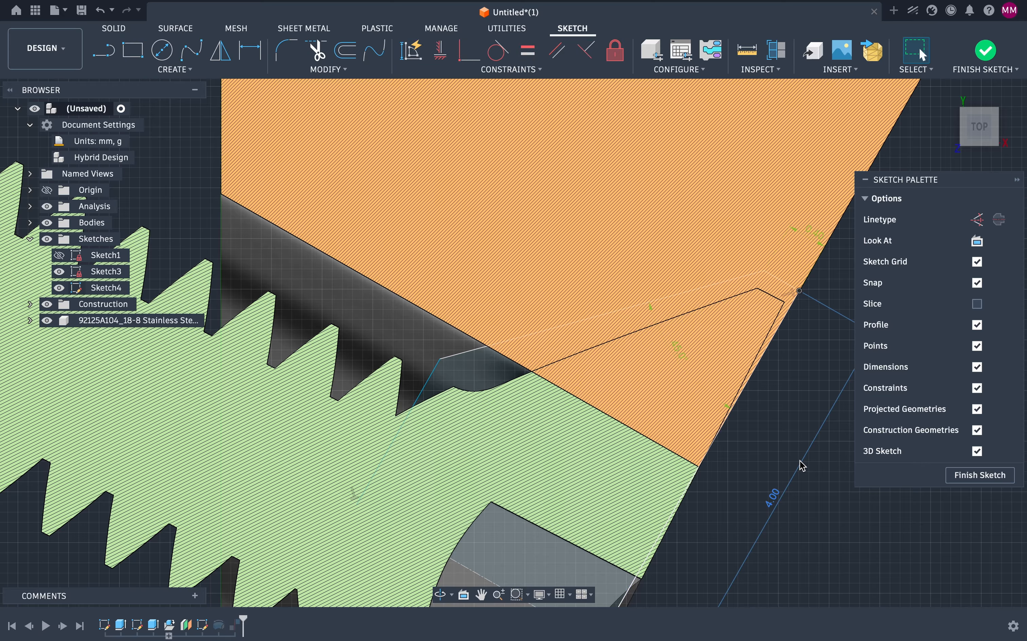
double_click(774, 501)
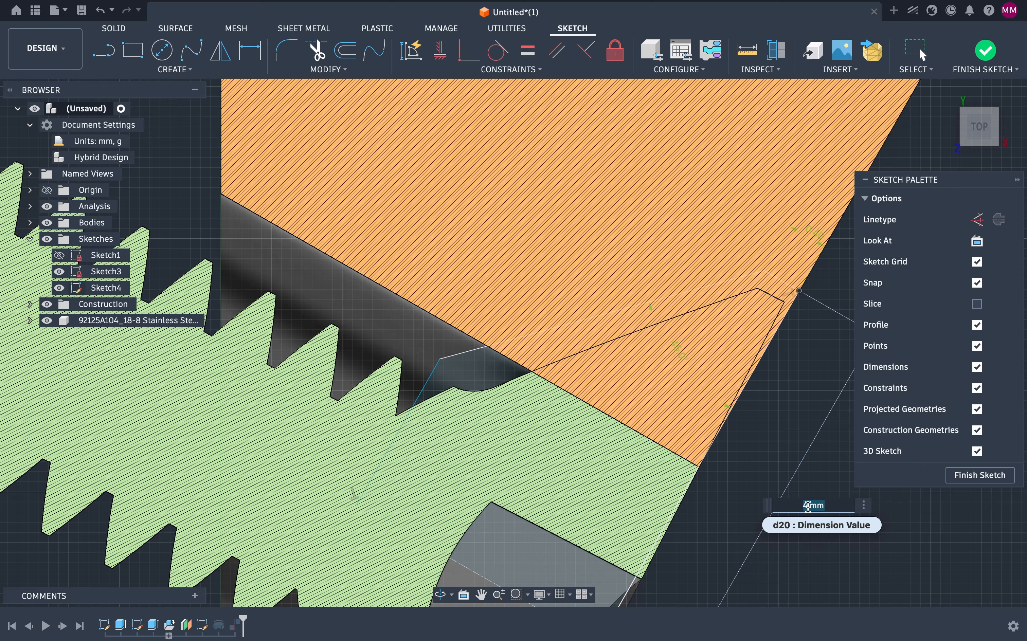
click(809, 508)
text(.1)
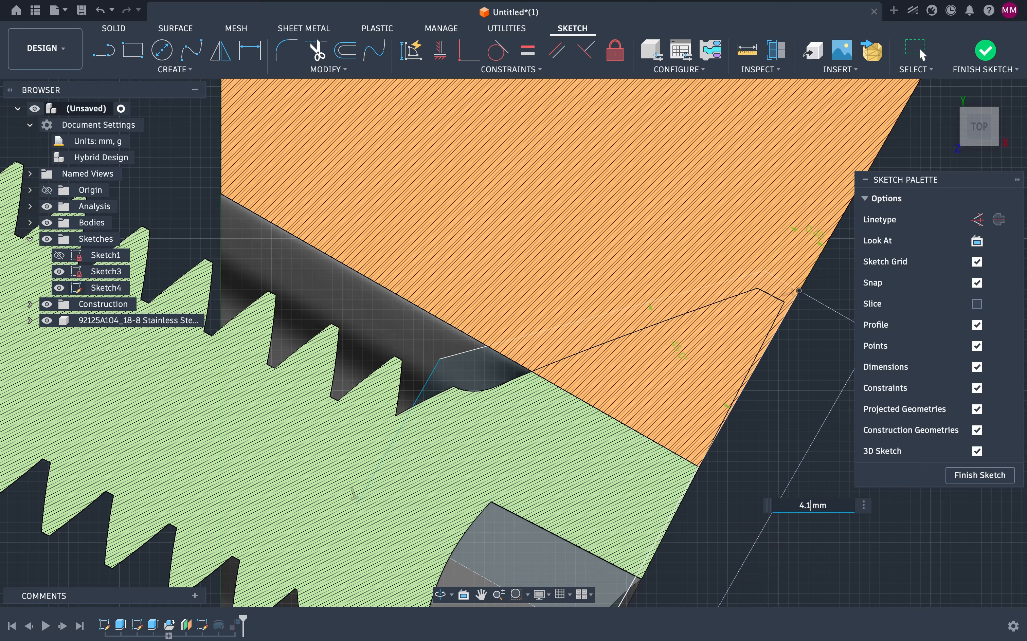
key(Return)
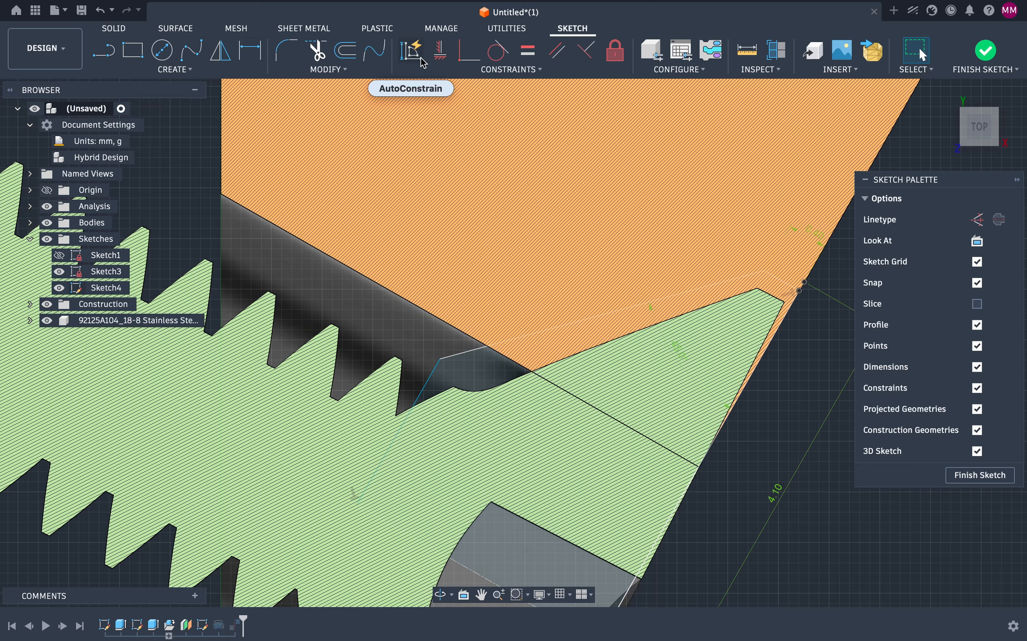
Step: Try to apply a coincident constraint to the profile's upper point on the slanted edge
click(469, 50)
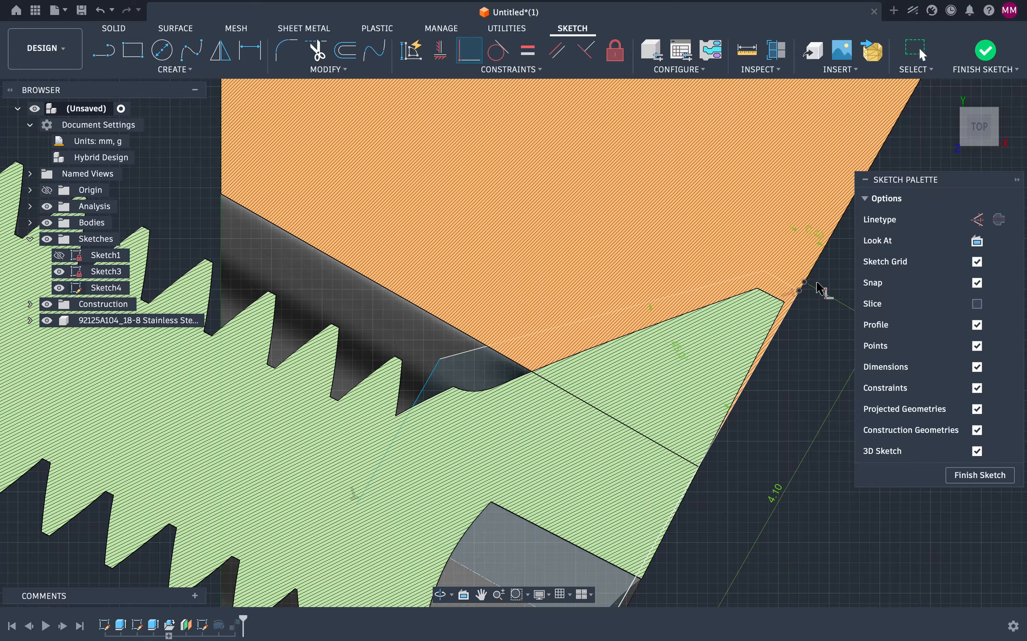
click(801, 292)
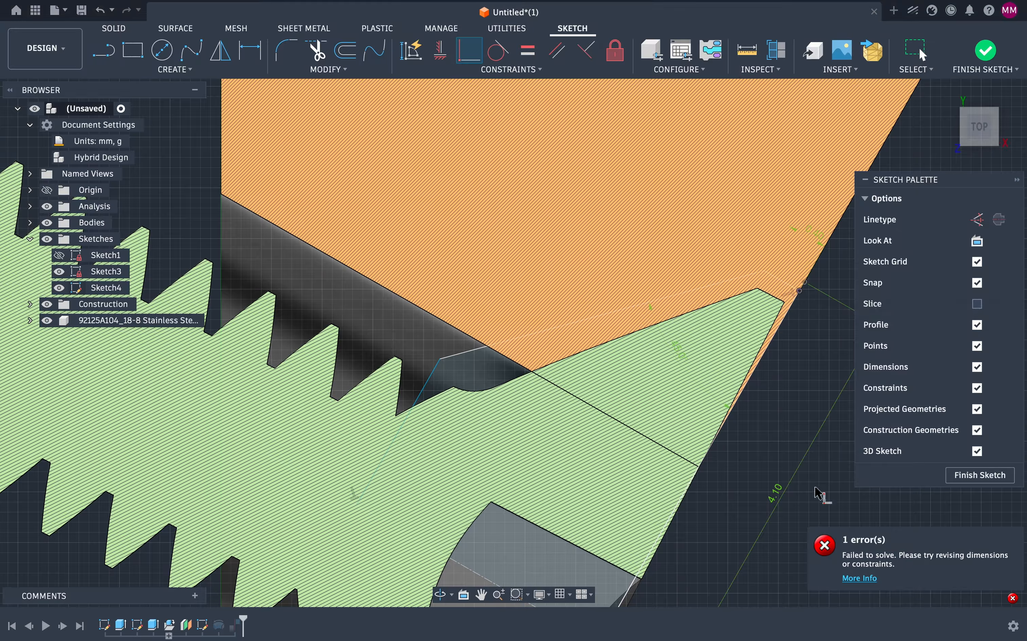
key(Escape)
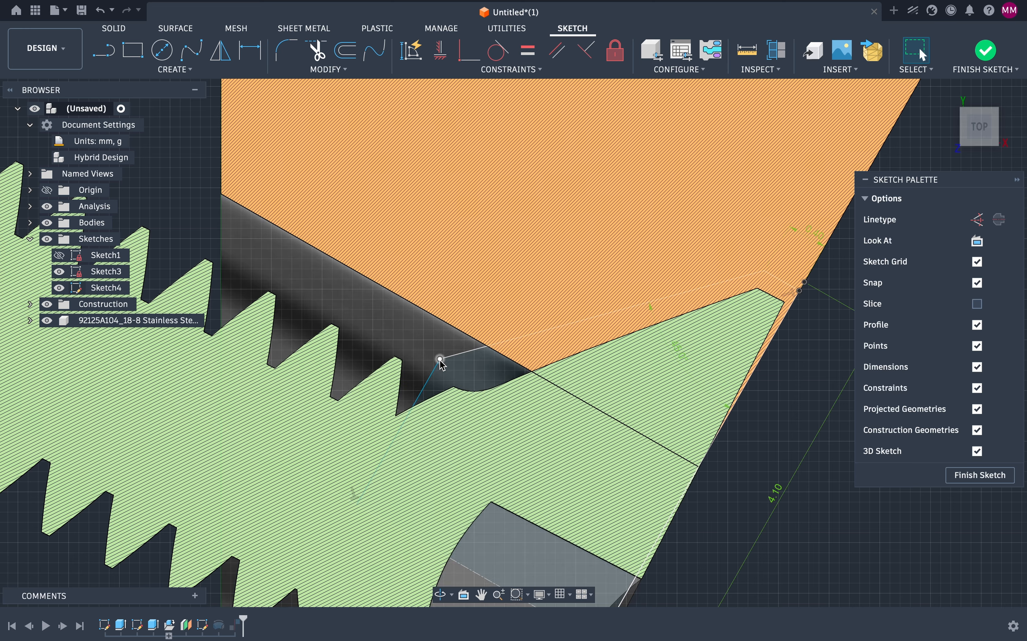
Step: Drag the profile's inner upper corner point upward to reshape the countersink profile
mouse_move(441, 364)
mouse_down()
mouse_move(460, 316)
mouse_move(447, 320)
mouse_up()
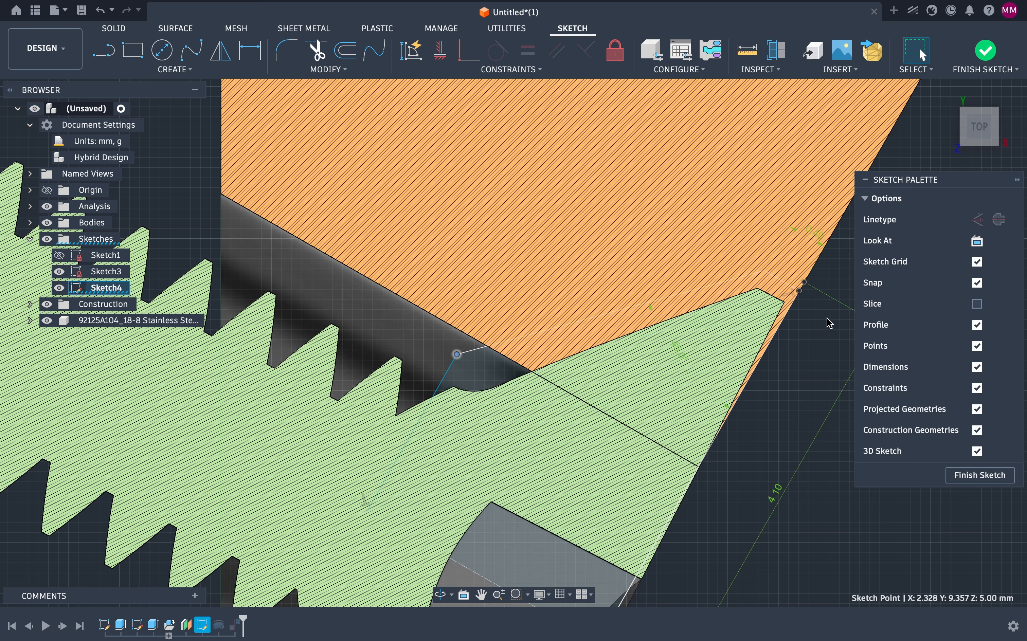
scroll(824, 300, up, 2)
scroll(823, 300, up, 3)
scroll(823, 300, right, 10)
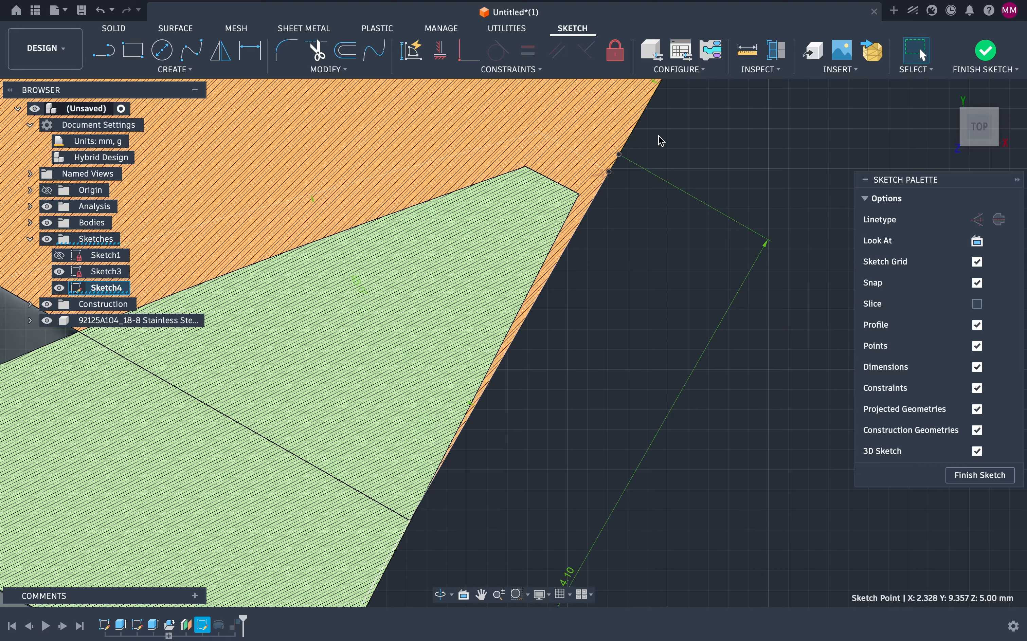
Step: Check the profile's tip point, then hide the bodies and the screw component to show the sketch alone
click(610, 173)
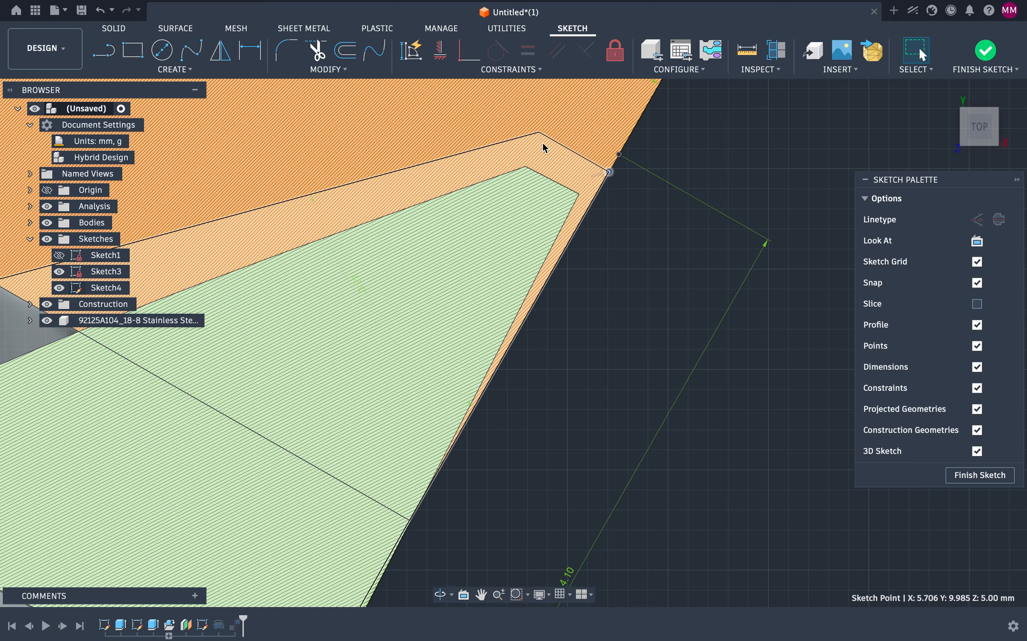
scroll(649, 207, down, 3)
scroll(649, 207, down, 3)
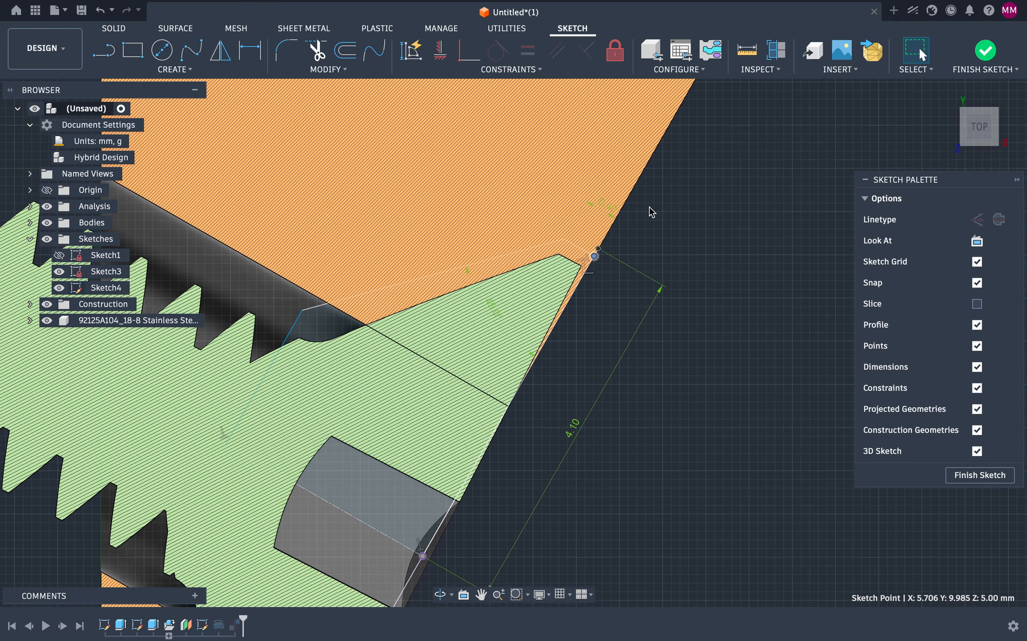
scroll(649, 206, left, 2)
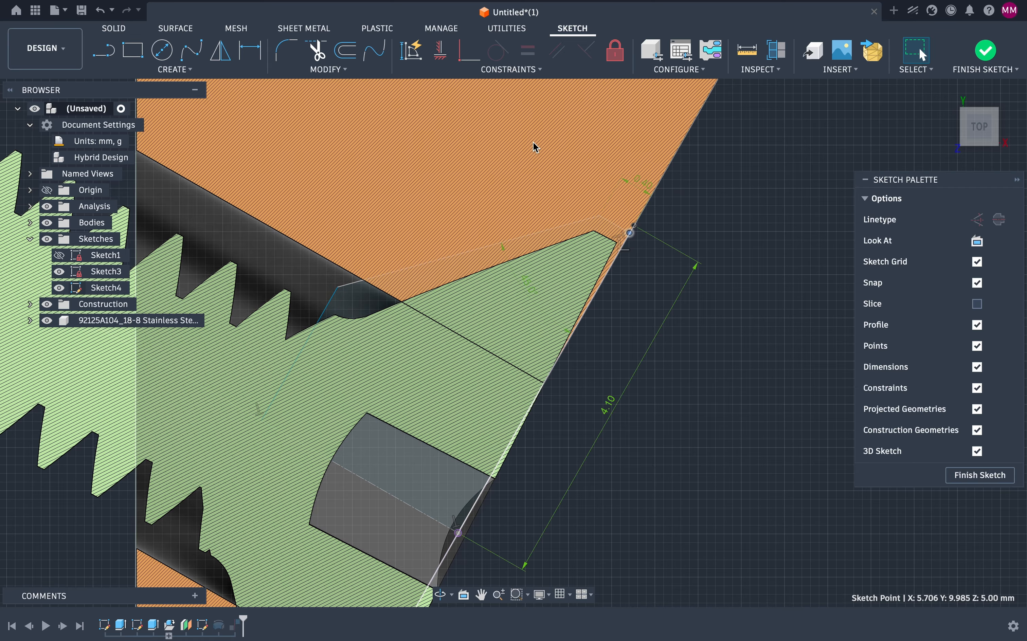
click(536, 147)
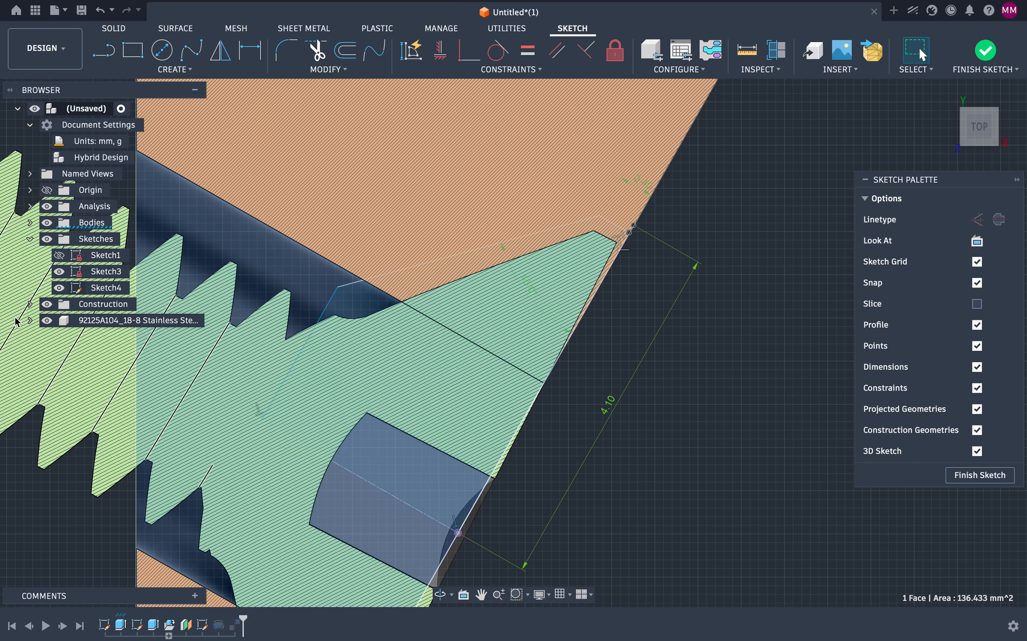
click(47, 223)
click(47, 320)
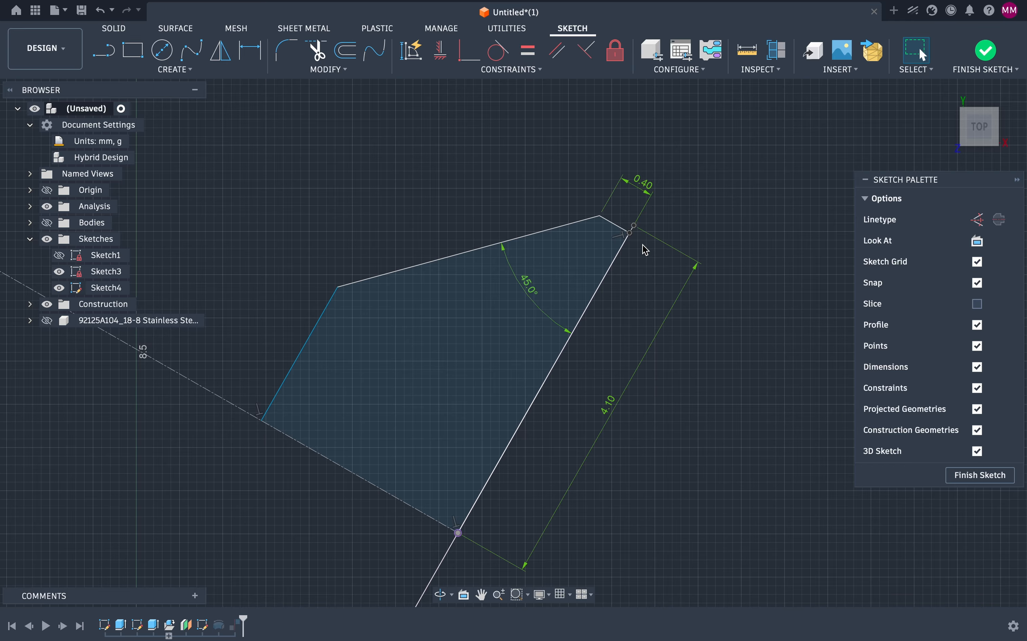
Step: Examine the countersink profile's tip point where the slanted edge meets the short upper edge
scroll(612, 433, down, 5)
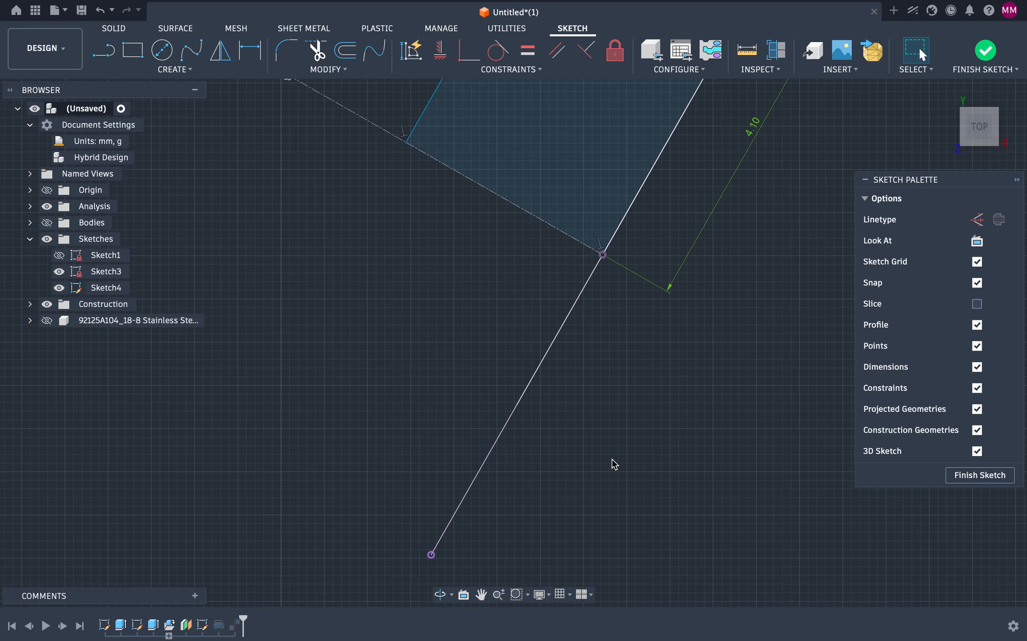
scroll(612, 433, down, 2)
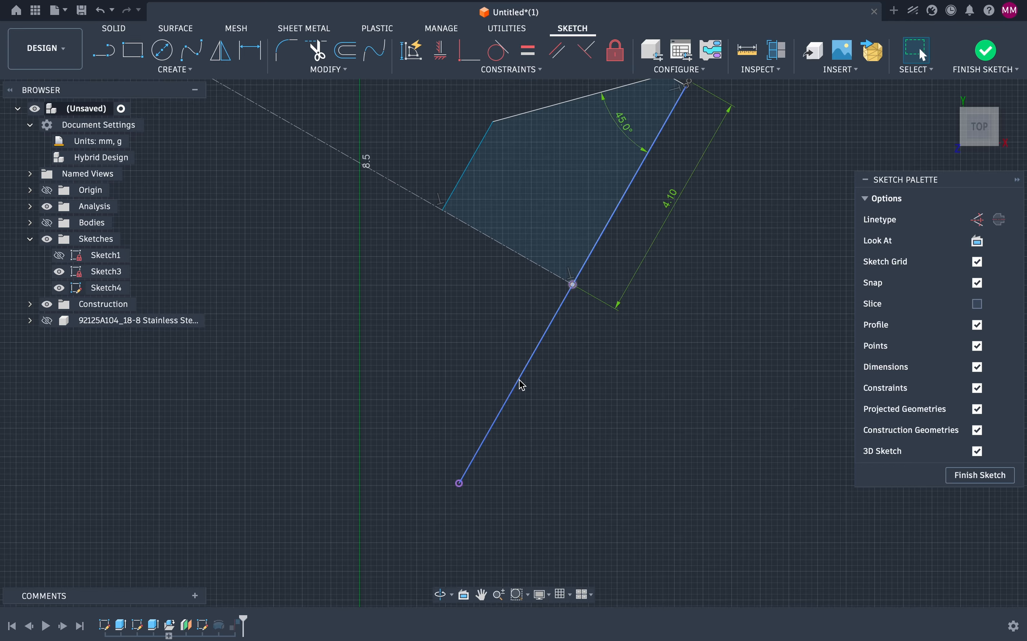
scroll(641, 310, up, 5)
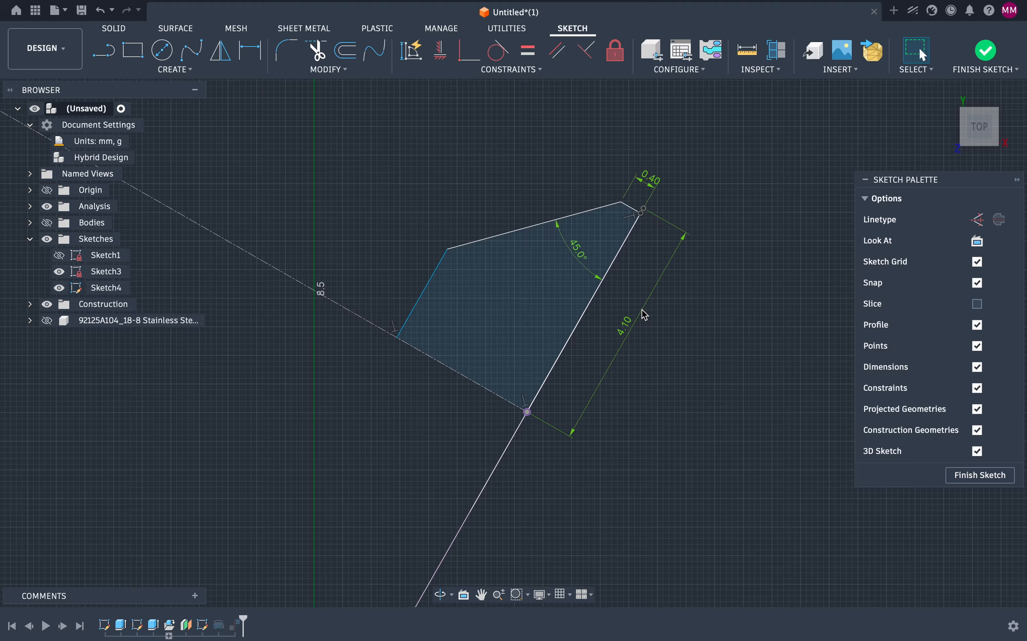
click(642, 213)
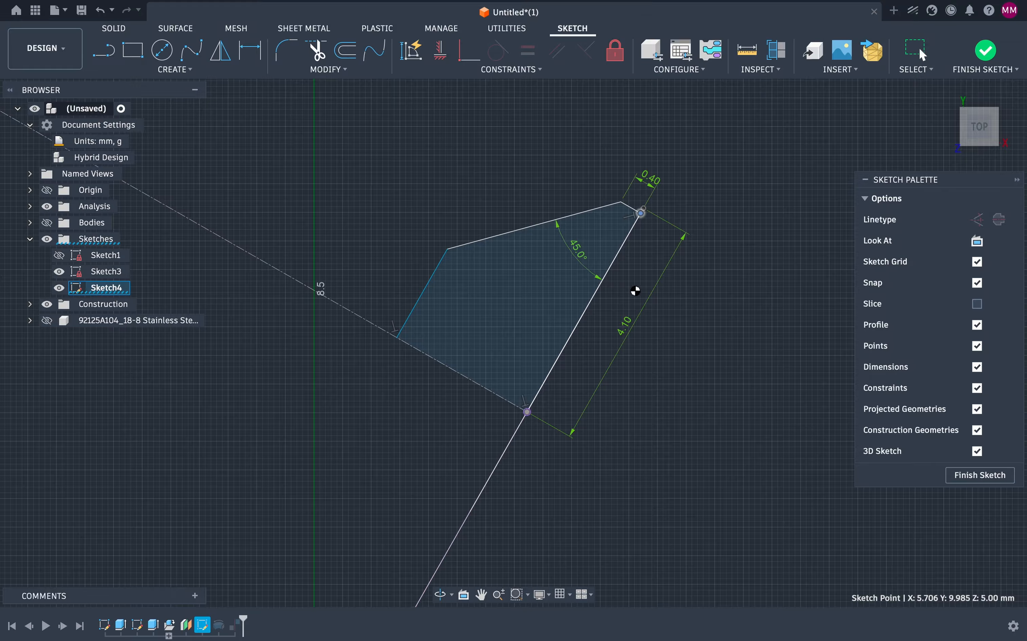
key(Escape)
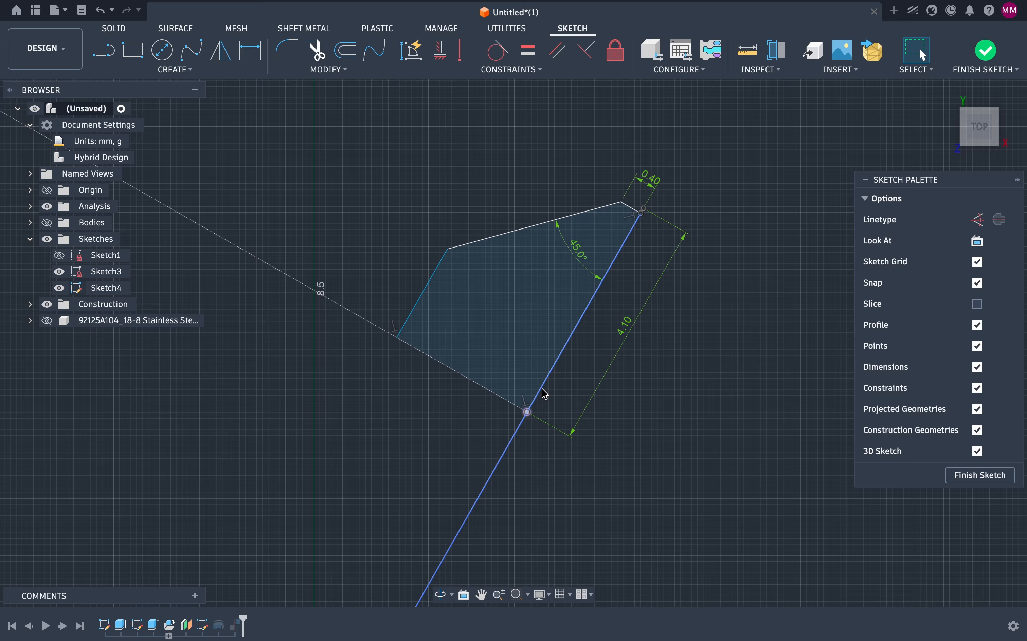
key(l)
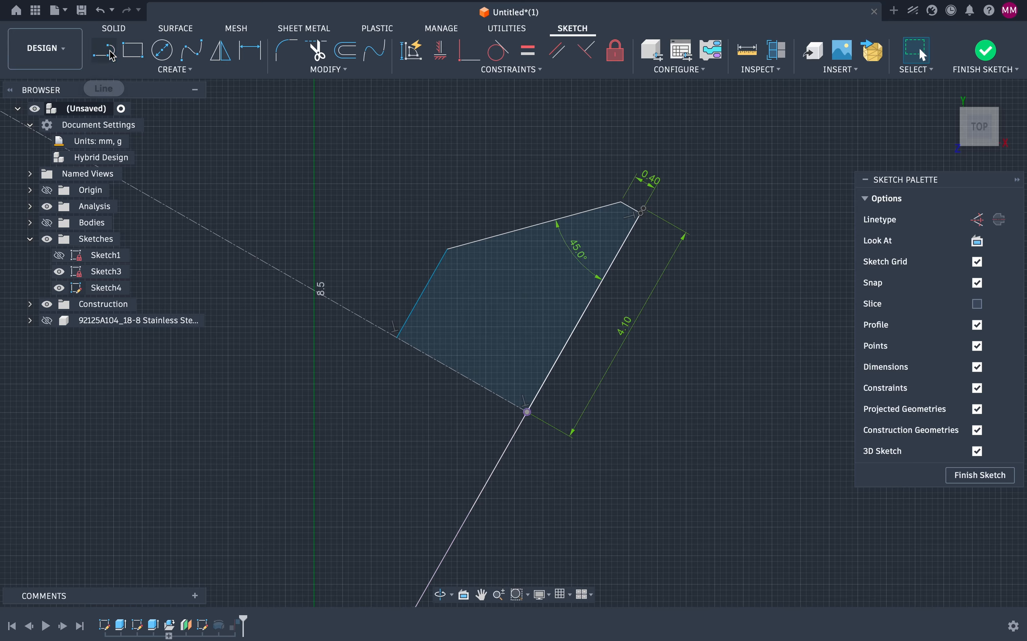
click(528, 411)
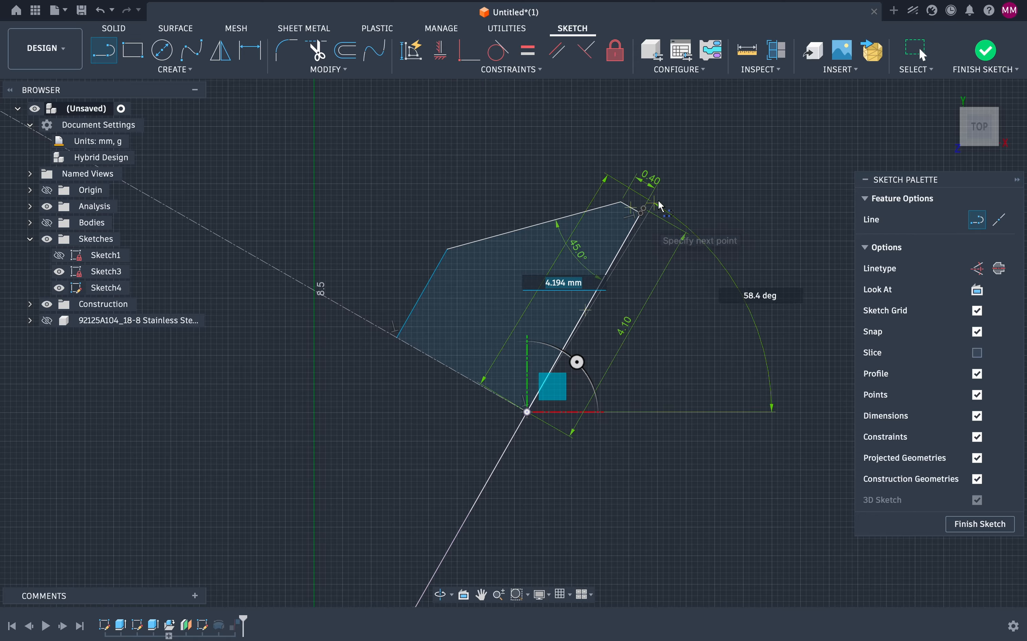
scroll(664, 203, up, 5)
scroll(660, 199, up, 5)
scroll(660, 199, right, 4)
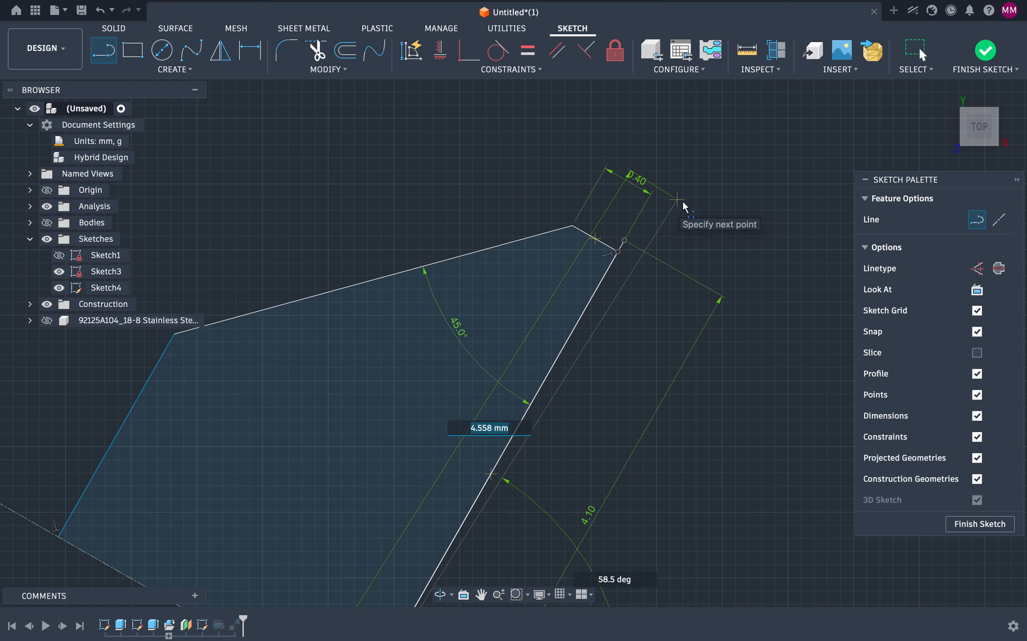
key(Escape)
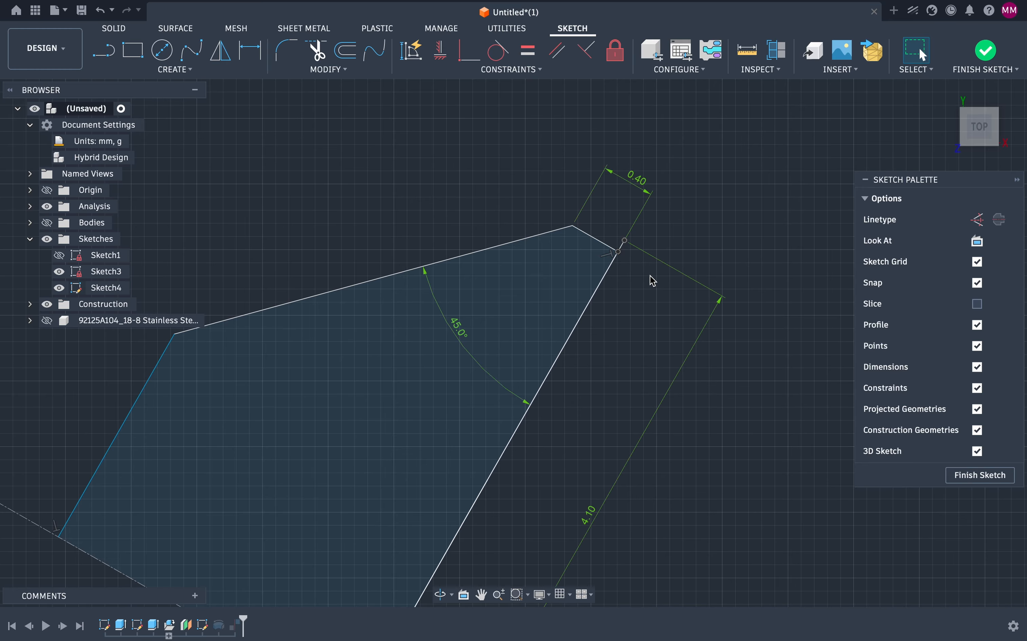
scroll(619, 248, up, 5)
scroll(617, 247, down, 4)
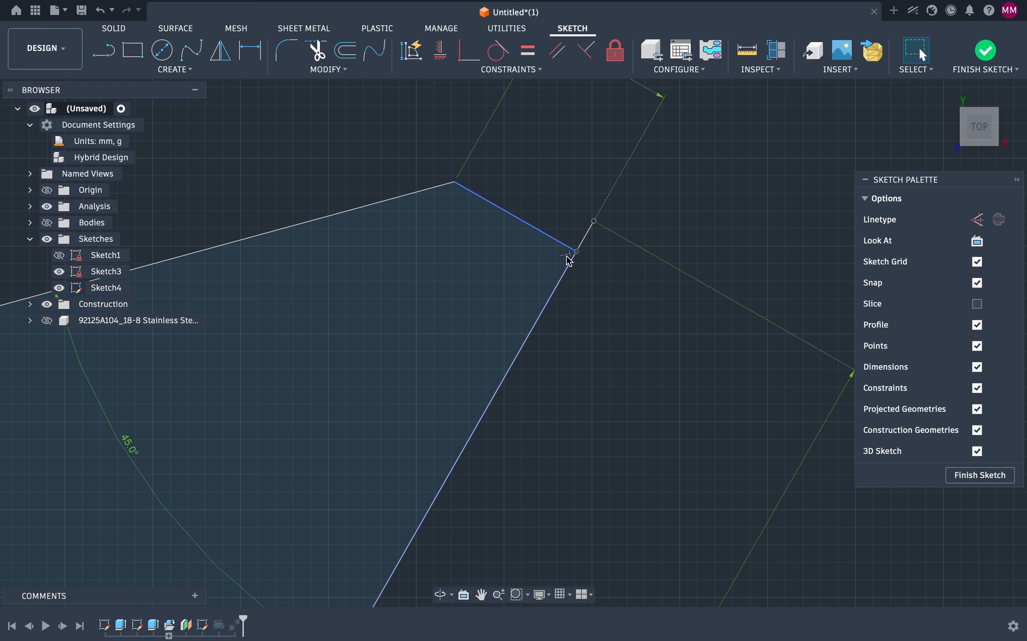
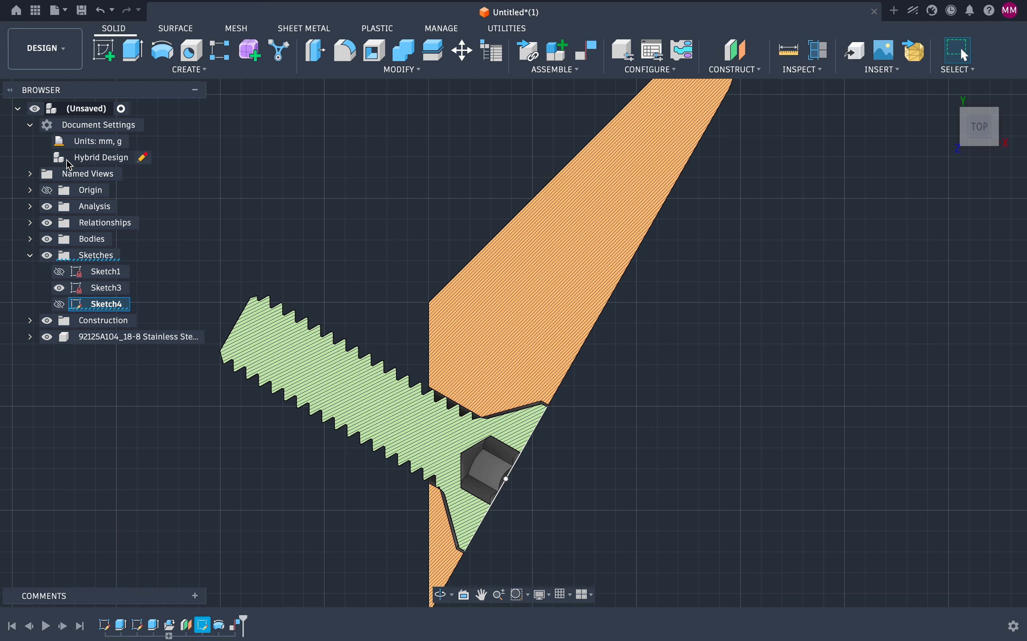
Step: Expand the Analysis, Relationships and Bodies folders and turn off the section analysis
click(31, 175)
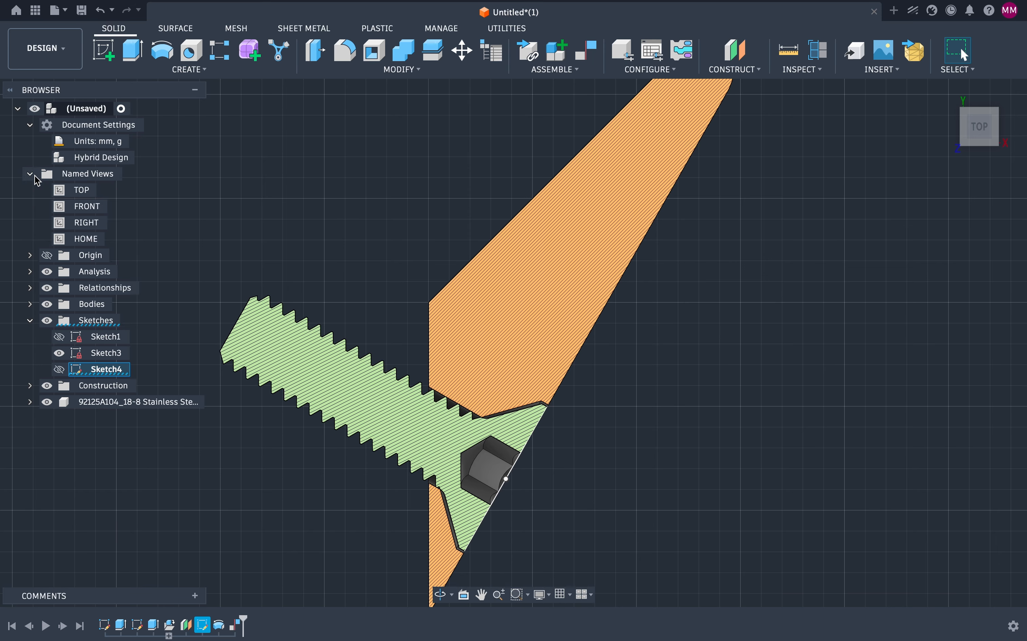
click(34, 176)
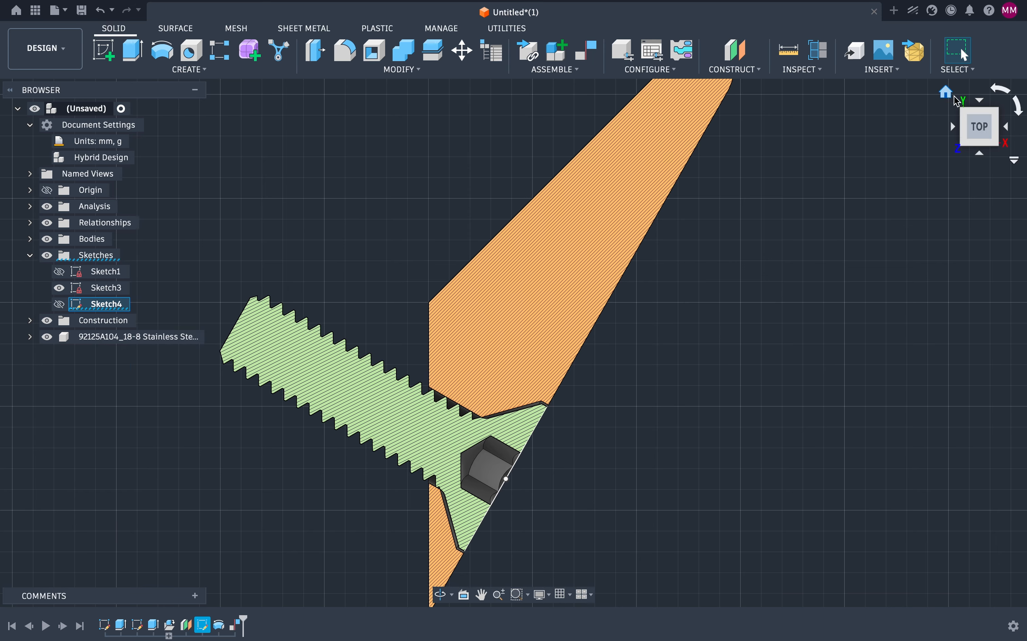
click(997, 114)
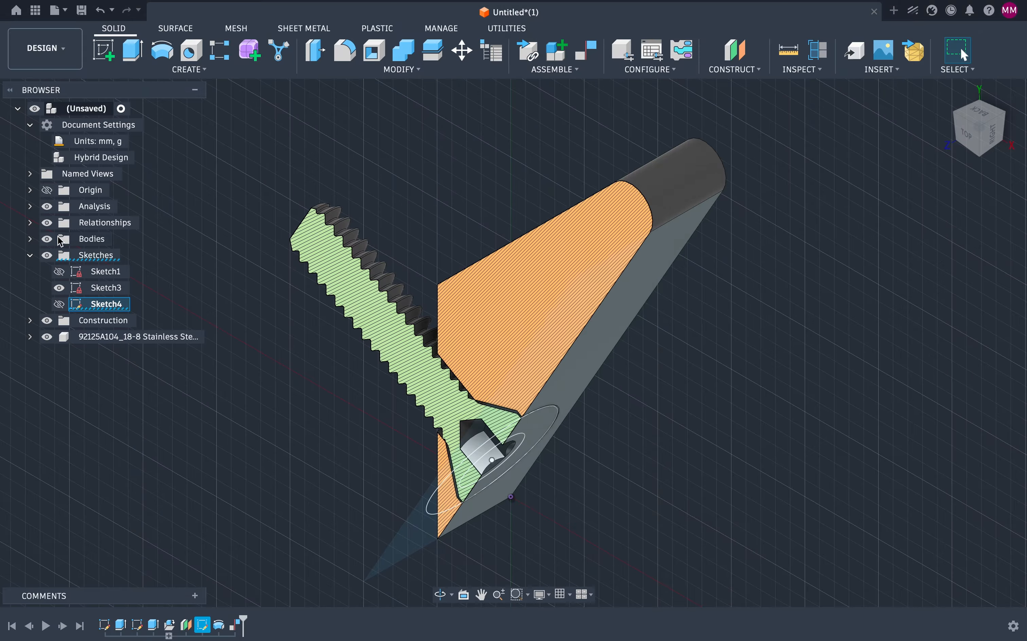
click(29, 223)
click(30, 255)
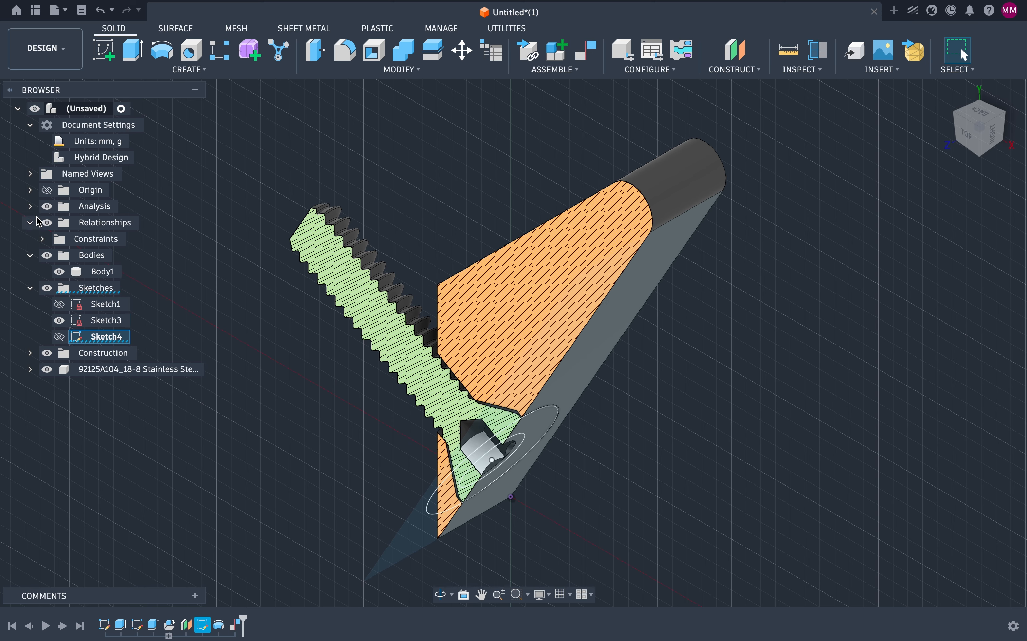
click(30, 207)
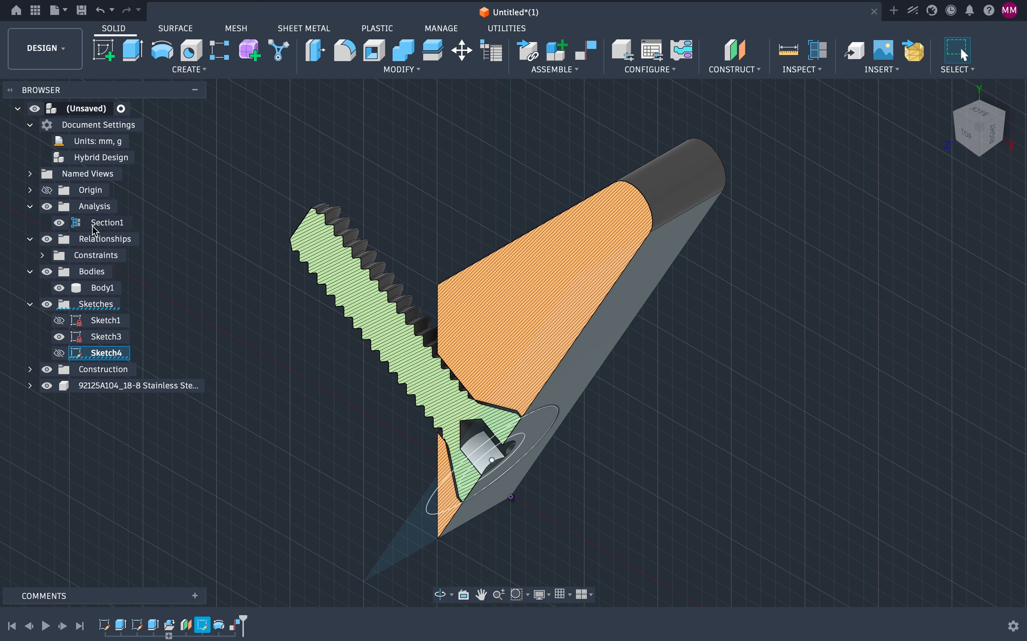
click(60, 223)
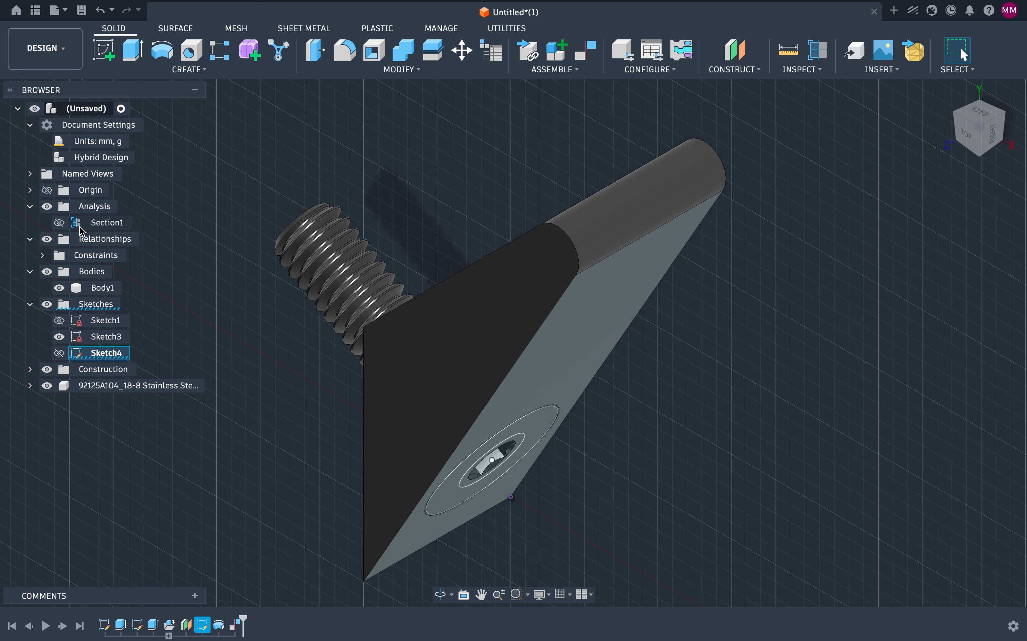
Step: Examine the block and screw from the right, back and top views and an orbited view
click(998, 136)
click(998, 137)
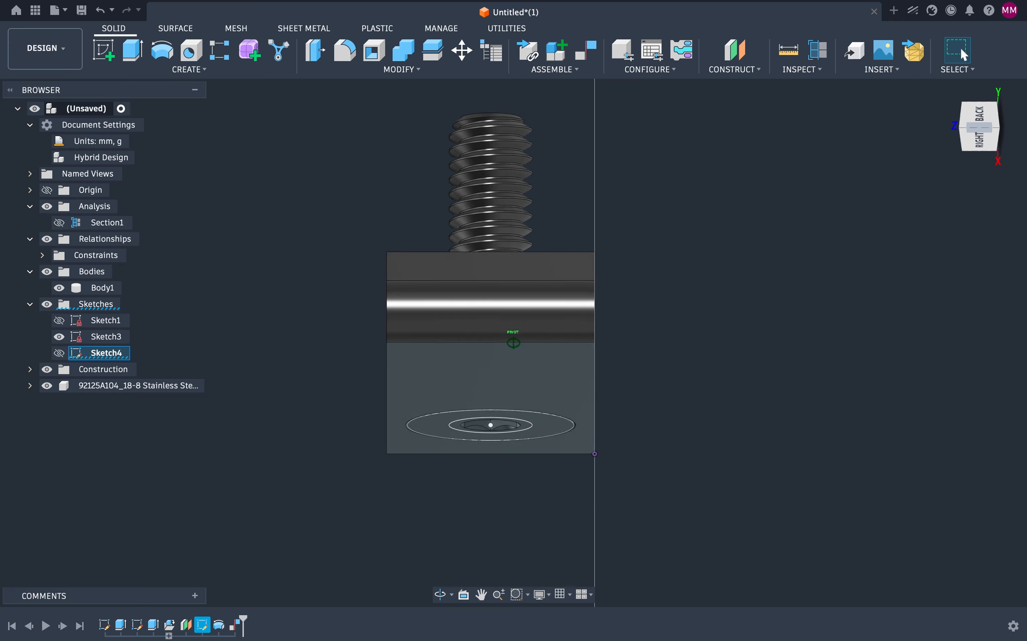
drag(1026, 127, 1025, 94)
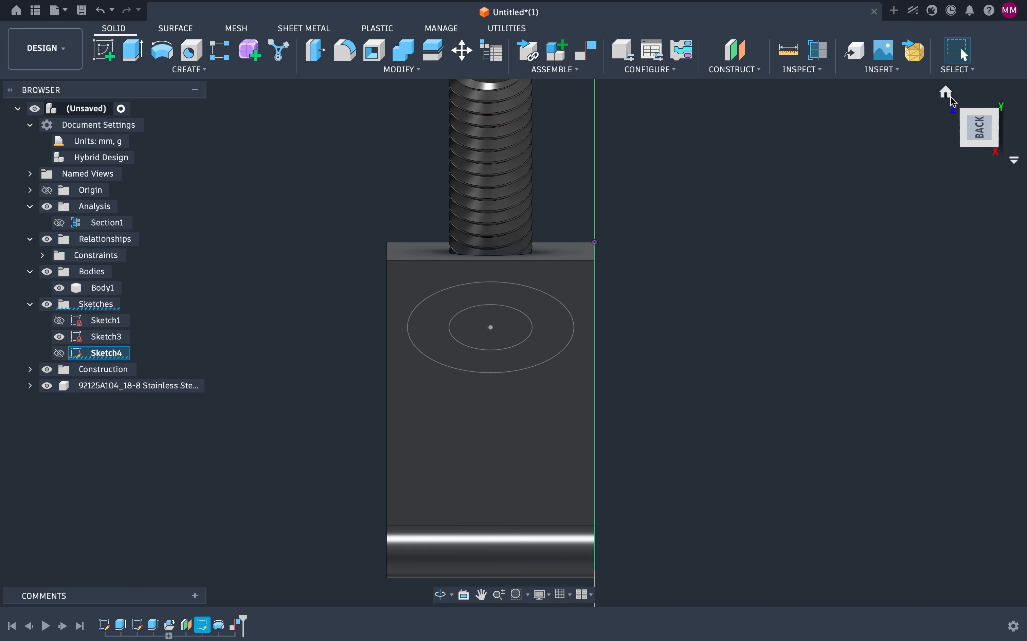
click(949, 94)
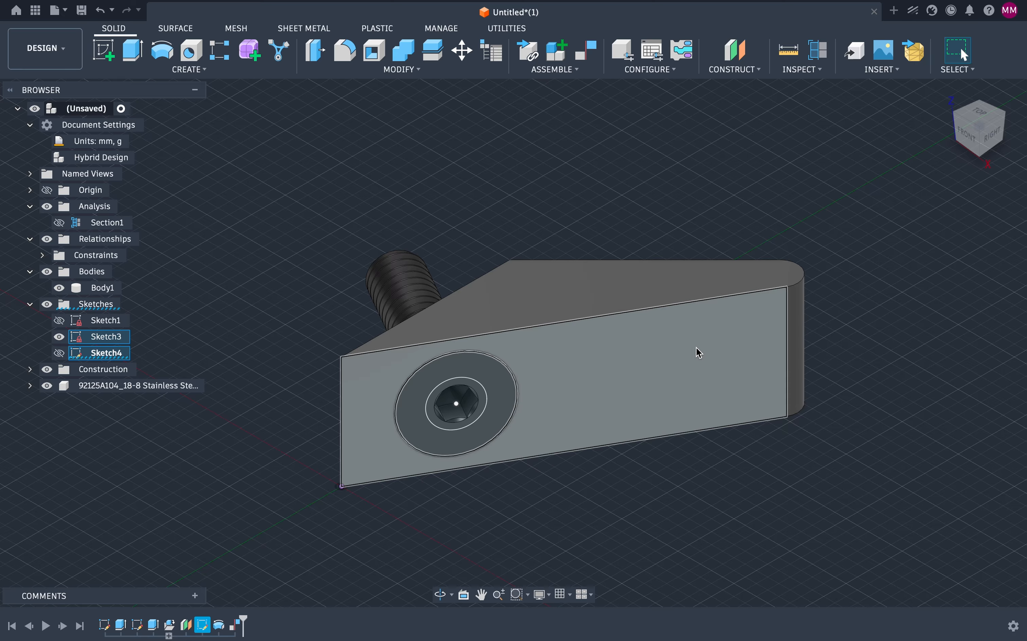
click(988, 116)
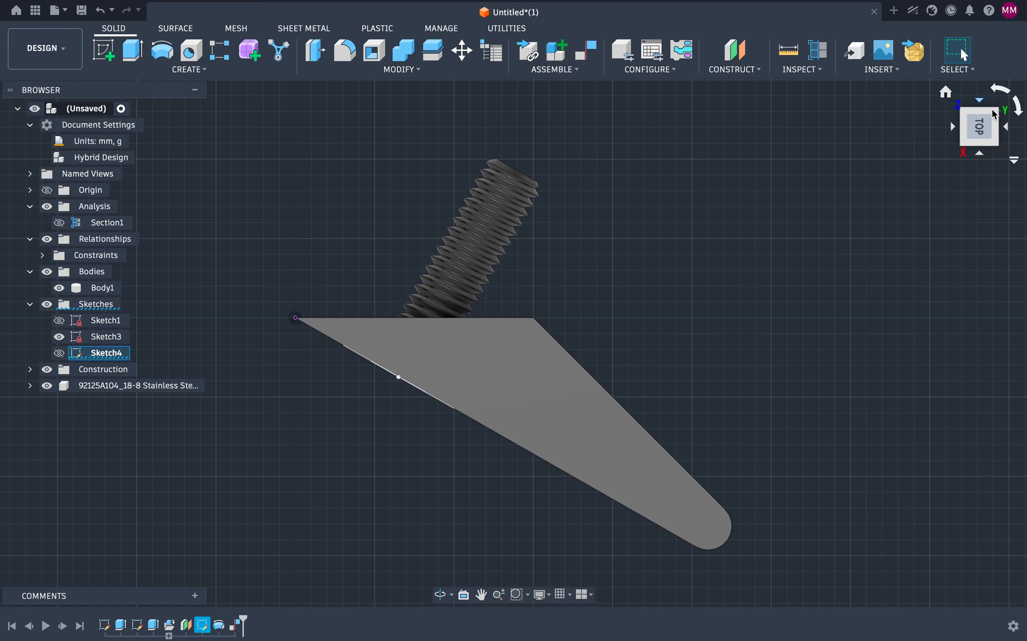
mouse_move(993, 110)
mouse_down()
mouse_move(954, 148)
mouse_move(971, 138)
mouse_move(980, 98)
mouse_move(974, 142)
mouse_move(806, 204)
mouse_move(547, 322)
mouse_move(536, 317)
mouse_up()
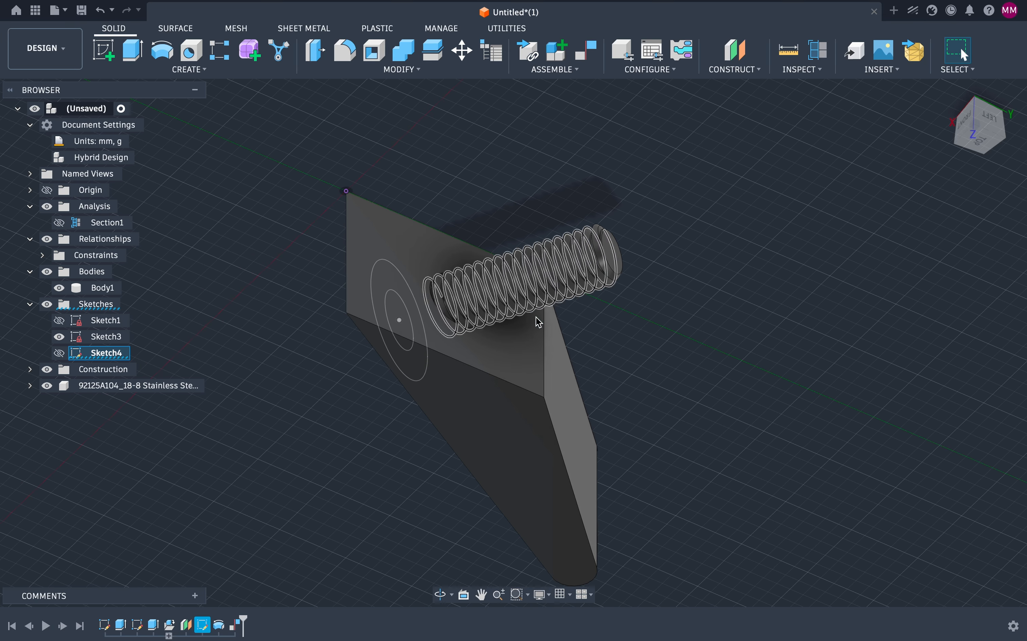
scroll(442, 300, up, 10)
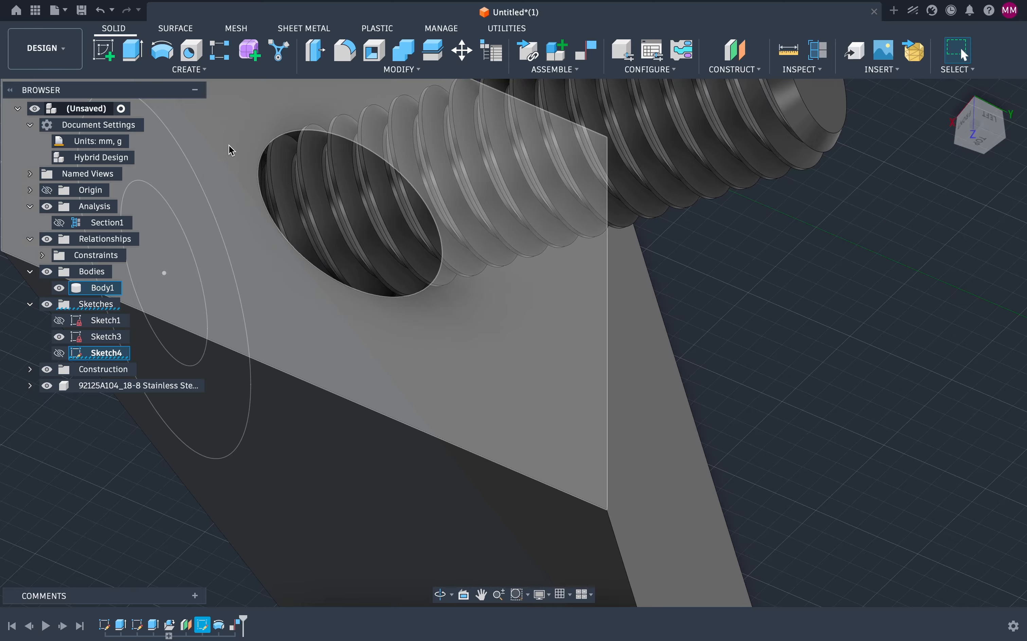
Step: Hide the screw component to inspect the hole through the block
click(315, 169)
click(47, 386)
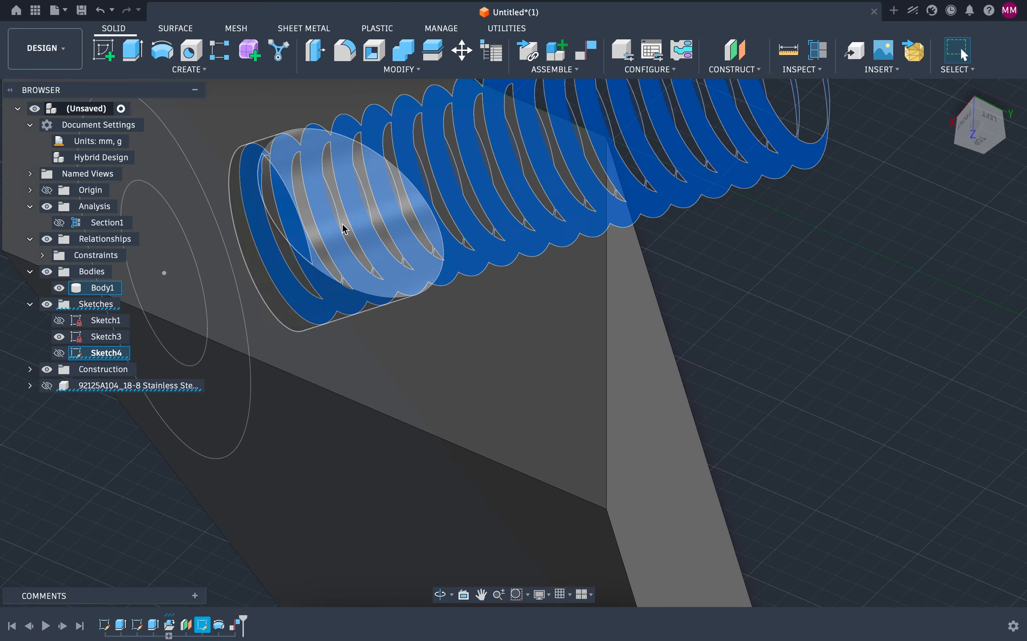
click(835, 203)
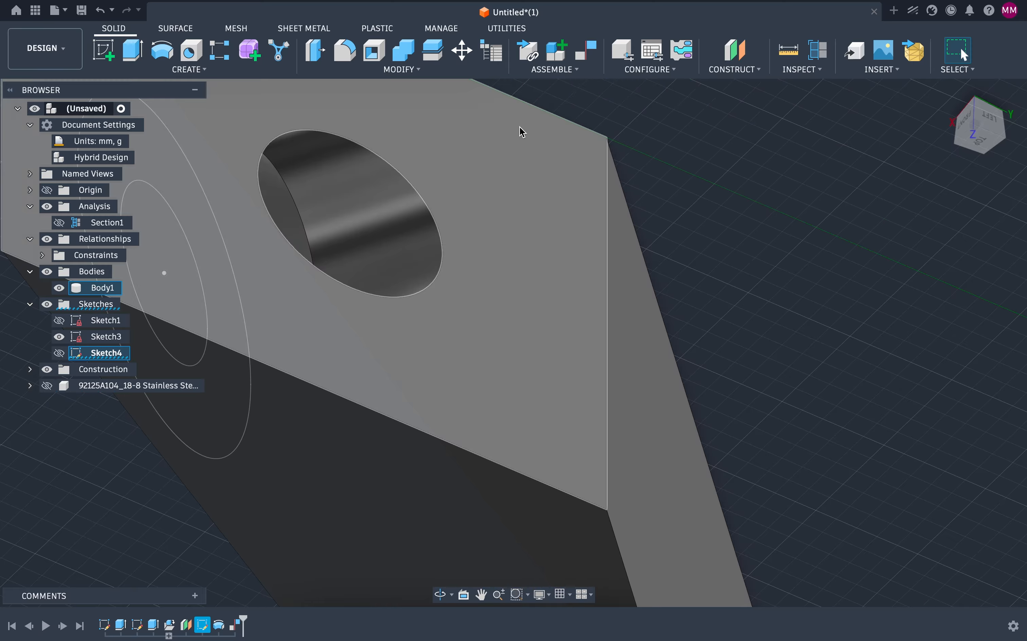
Step: Offset the hole's cylindrical face by -0.1 mm with Press Pull to enlarge it
click(314, 47)
click(372, 207)
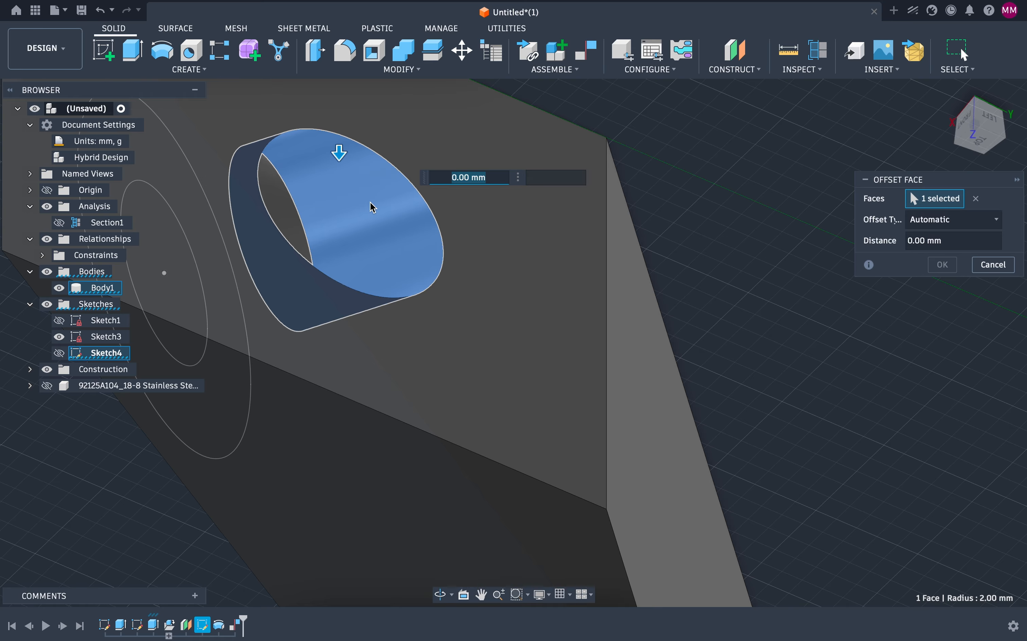
text(0)
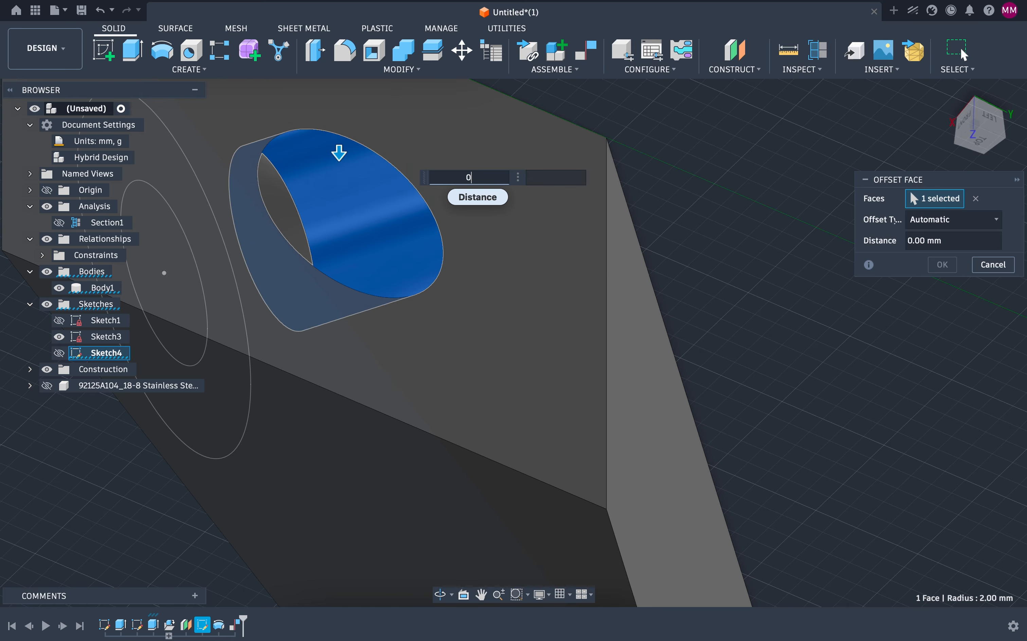
key(BackSpace)
text(.05)
key(BackSpace)
key(BackSpace)
text(1)
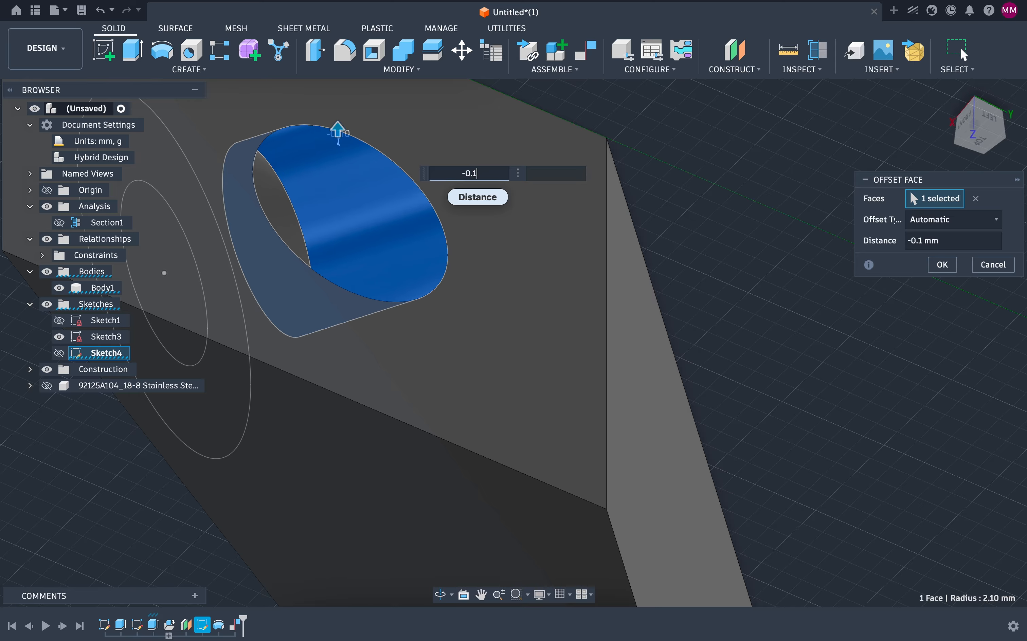
click(942, 265)
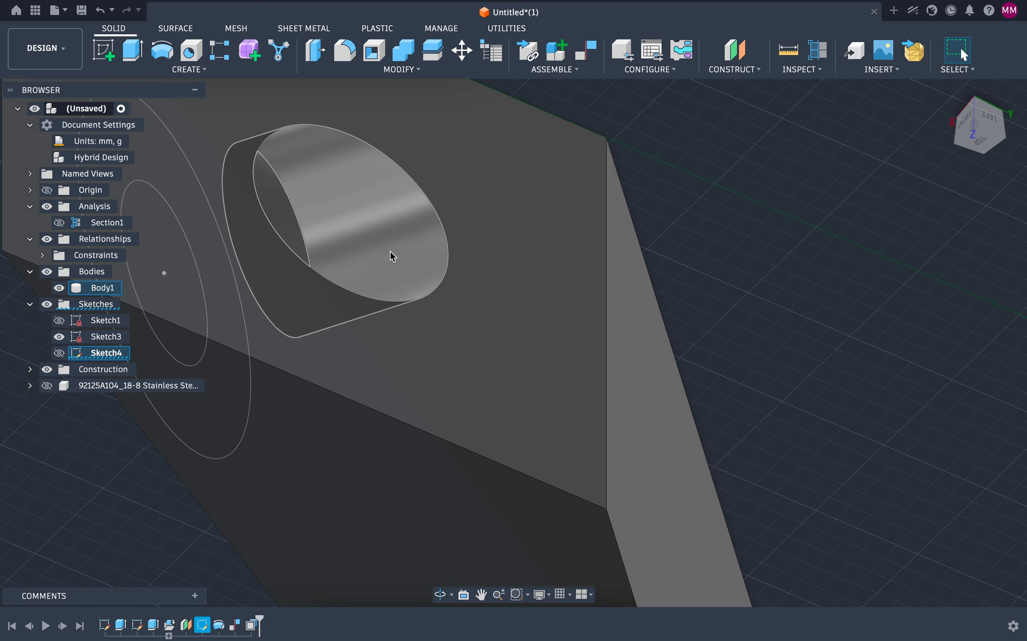
Step: Show the screw and the section analysis again and zoom in on the screw head in the countersink
click(48, 386)
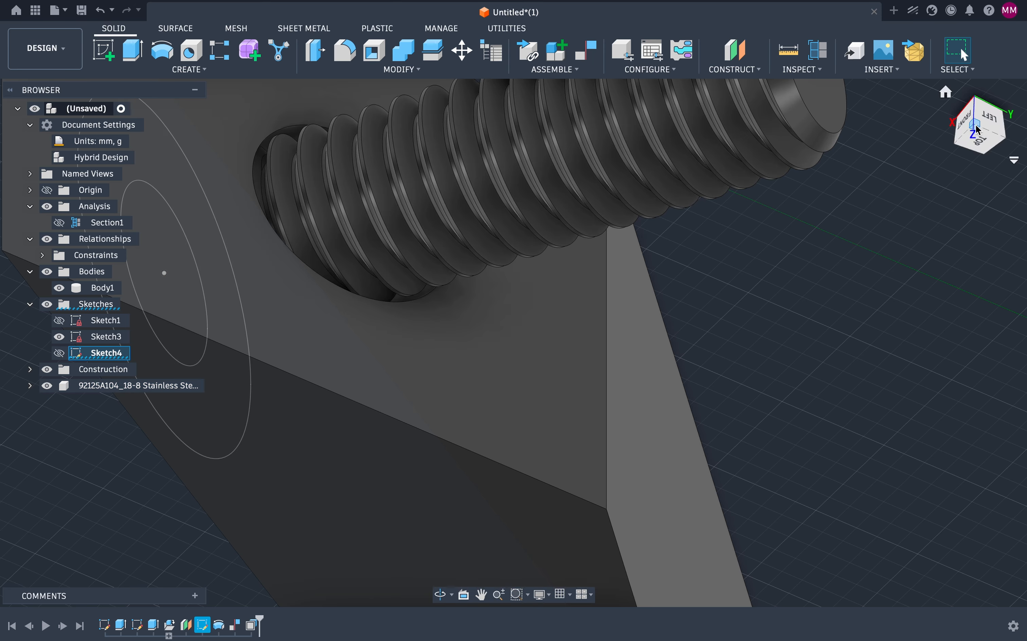
drag(974, 124, 944, 149)
click(59, 222)
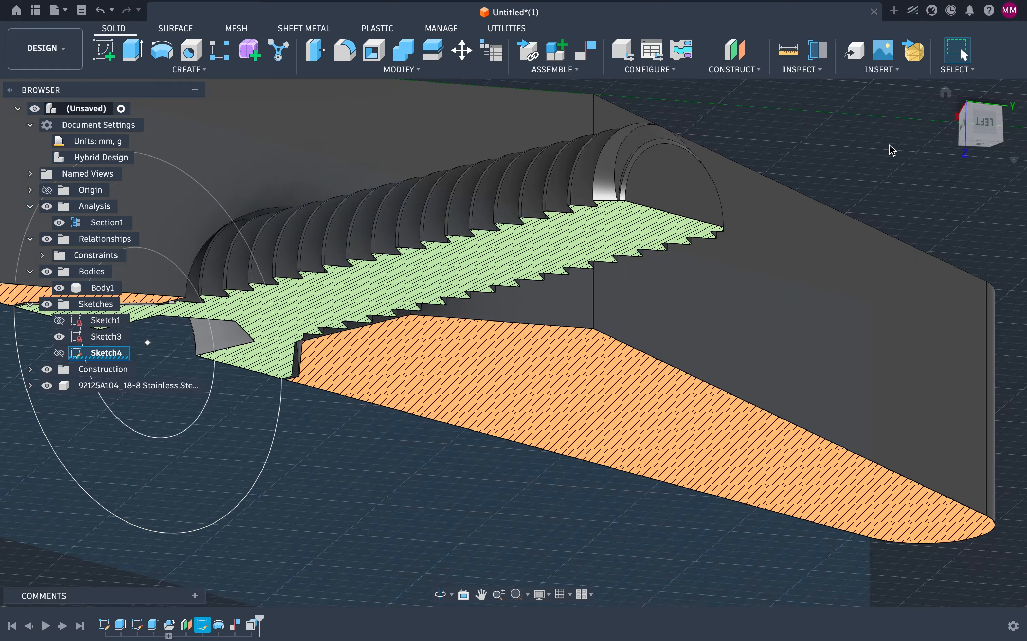
click(947, 96)
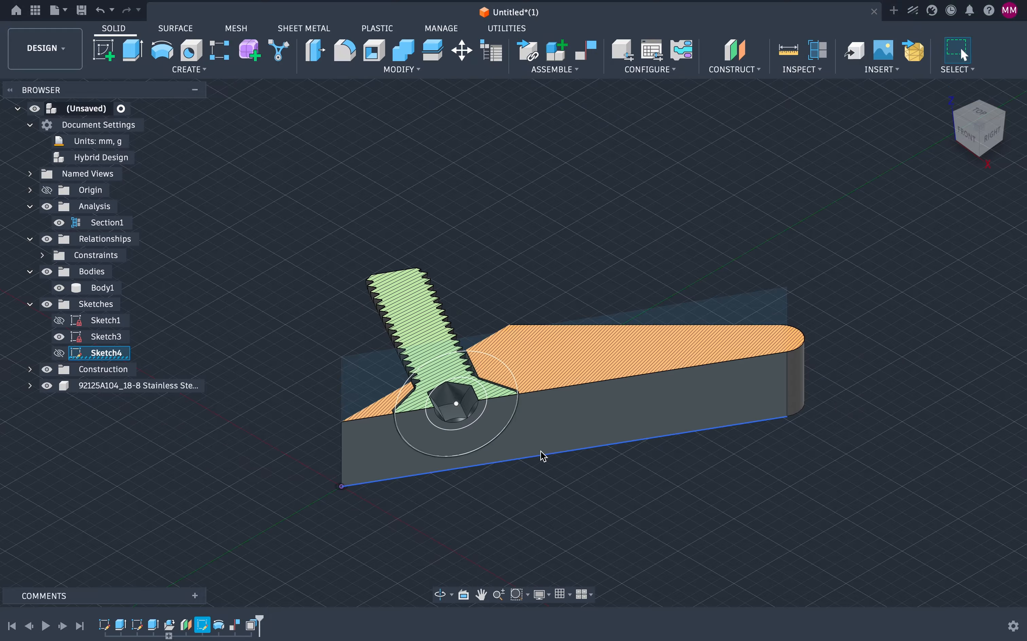
scroll(495, 410, up, 5)
scroll(493, 408, up, 3)
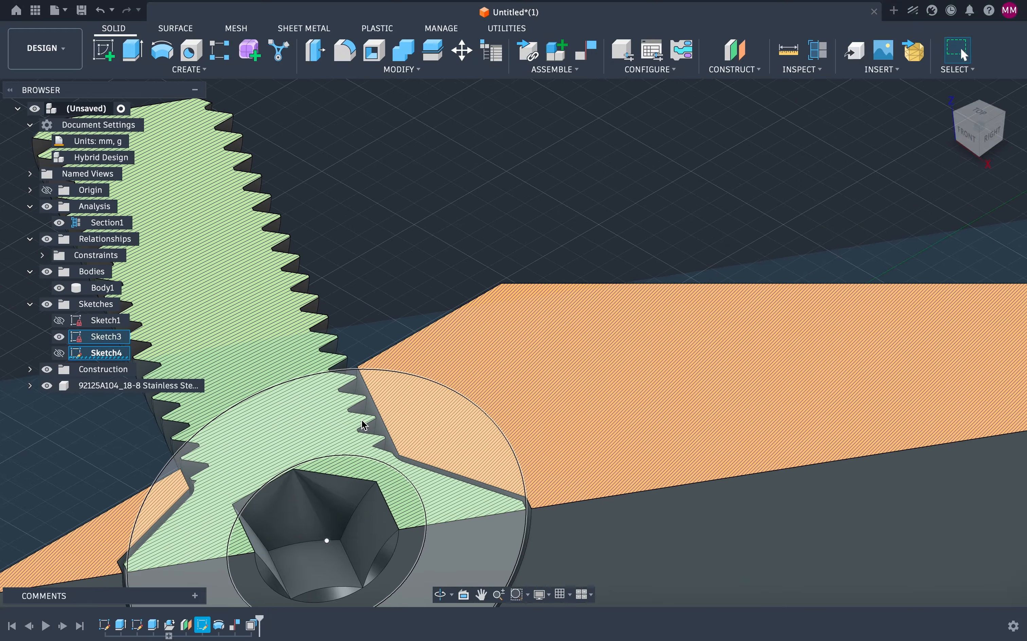
scroll(209, 470, up, 5)
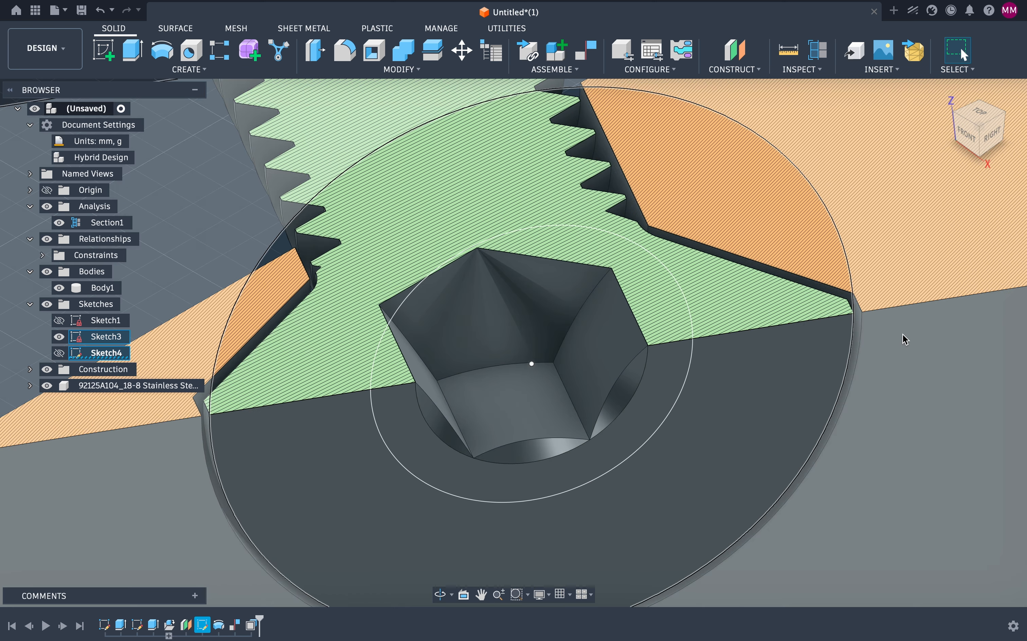
scroll(850, 305, down, 5)
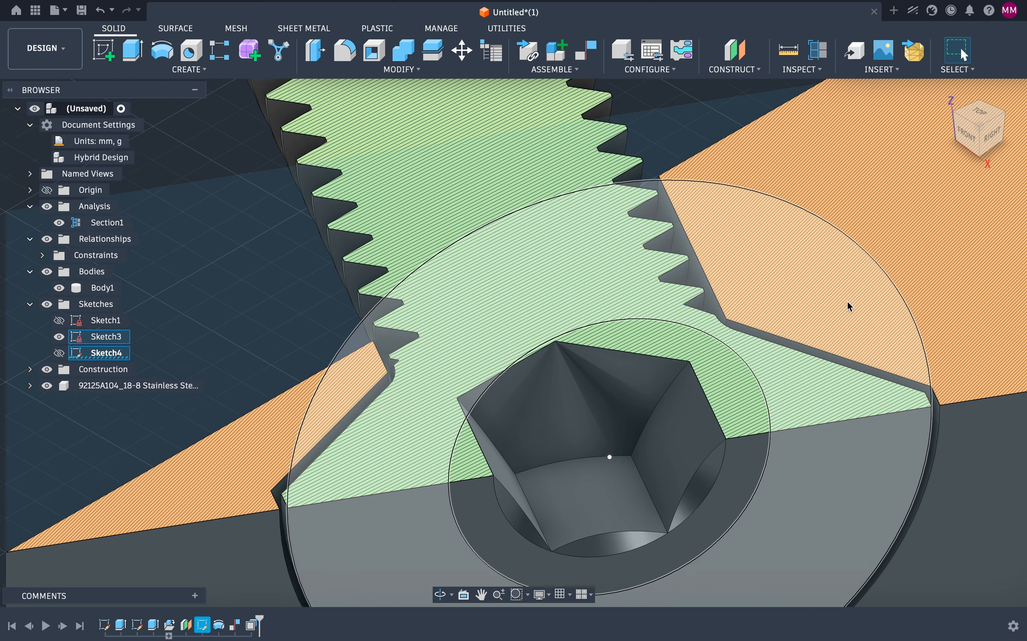
scroll(848, 311, left, 3)
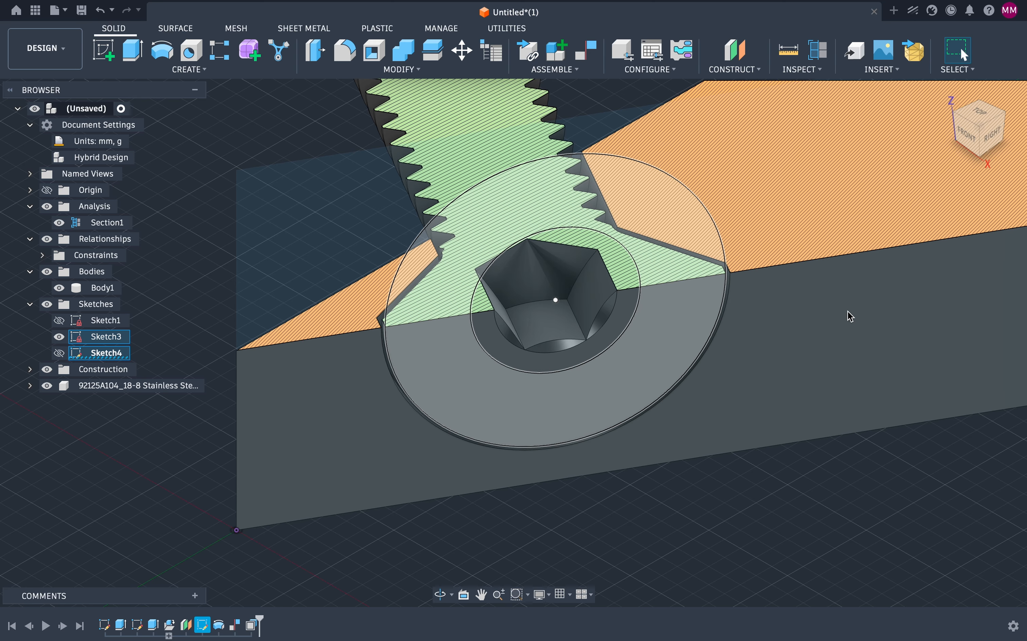
Step: Hide Sketch3, Sketch4 and the section analysis
click(60, 355)
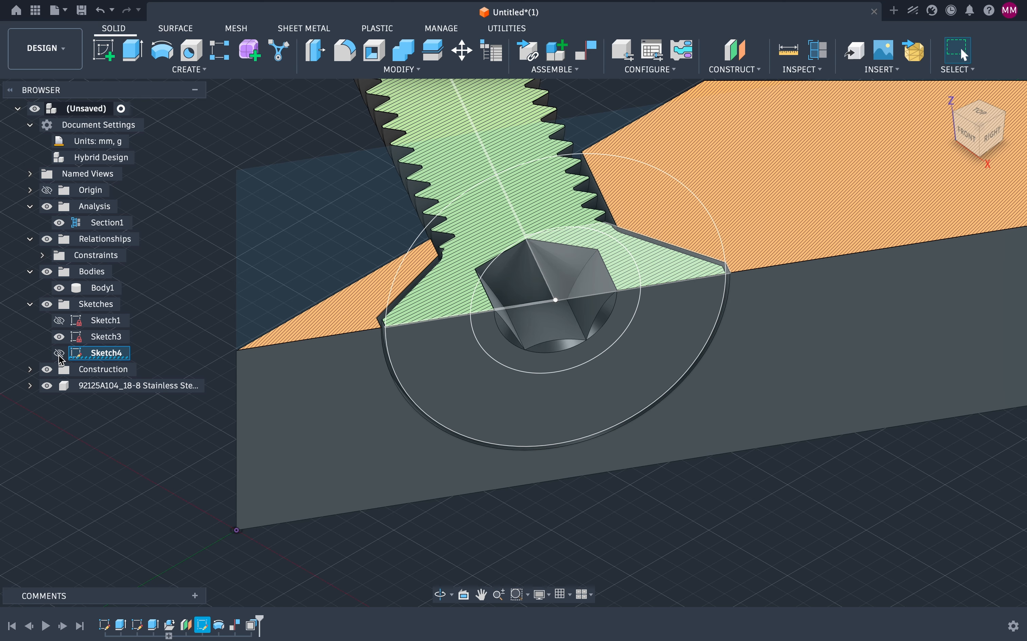
click(60, 354)
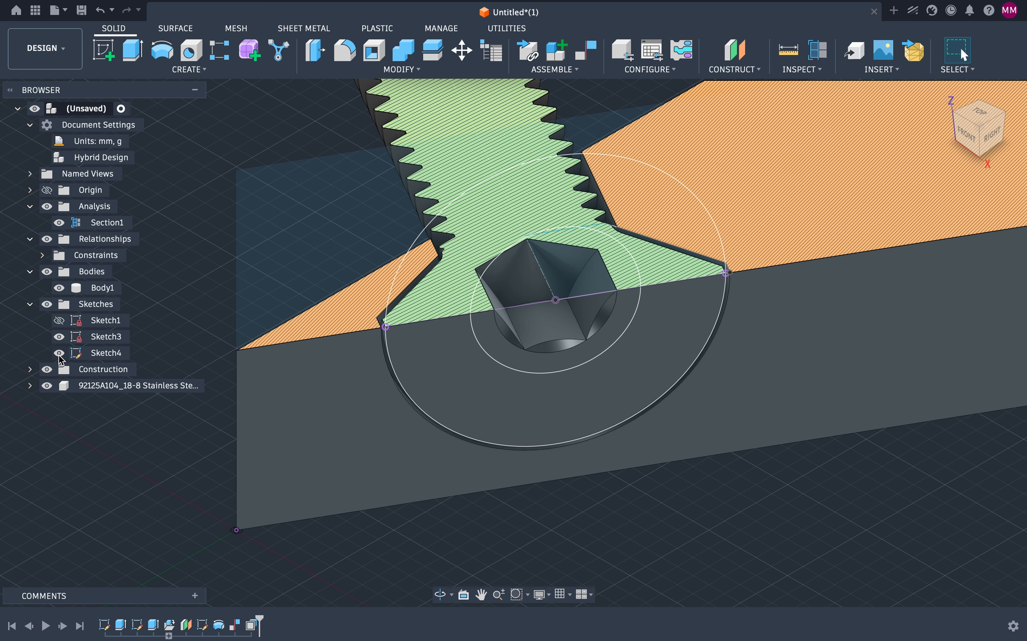
click(59, 338)
click(59, 354)
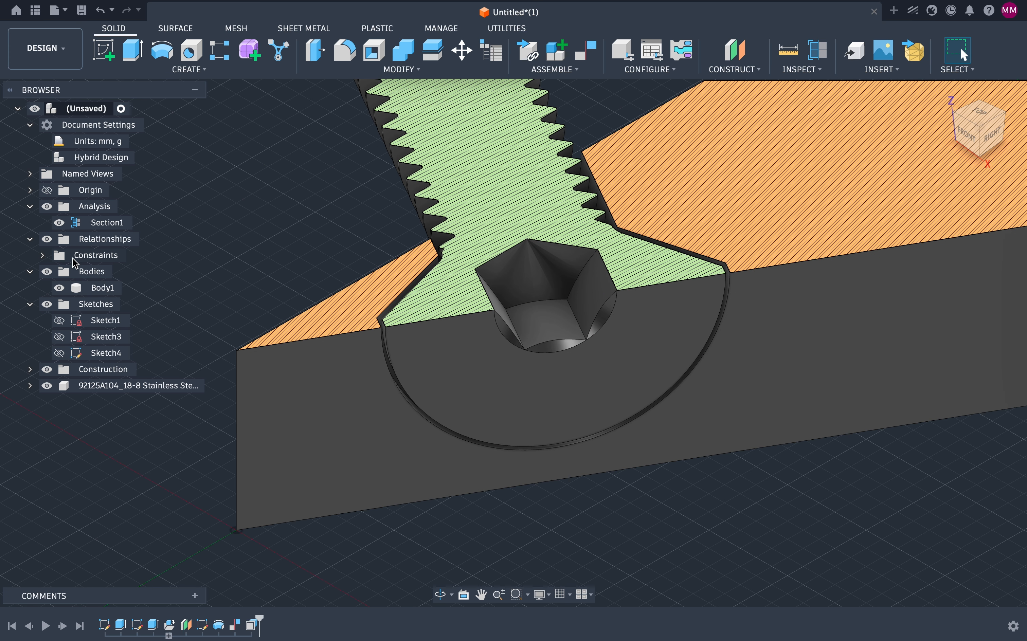
click(60, 223)
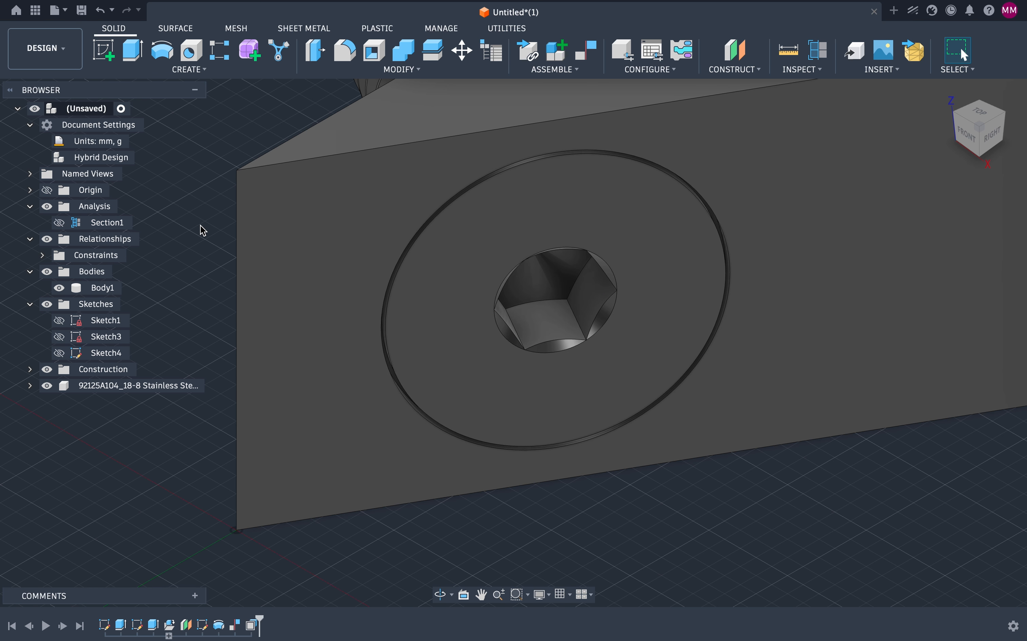
Step: Assign ABS Plastic from the Plastic category of the physical material library to the block's body
scroll(201, 223, down, 5)
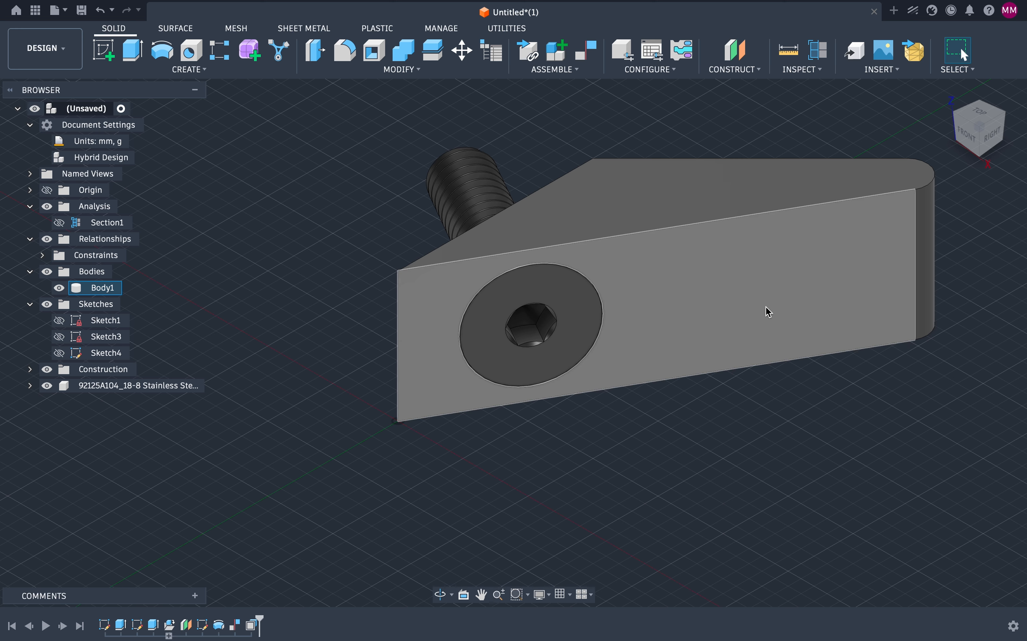
click(765, 306)
click(313, 277)
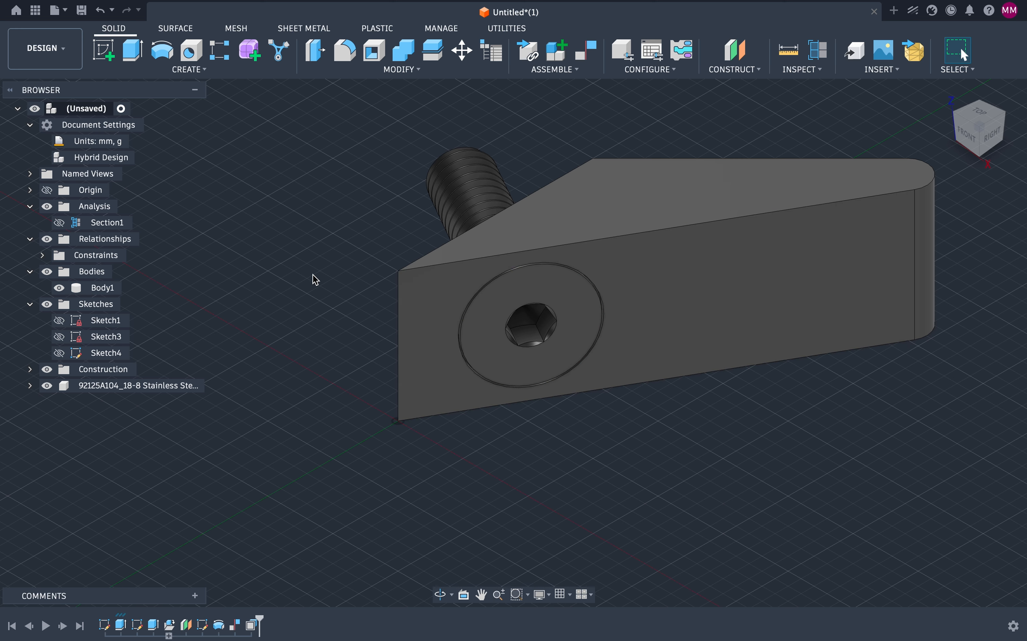
right_click(97, 288)
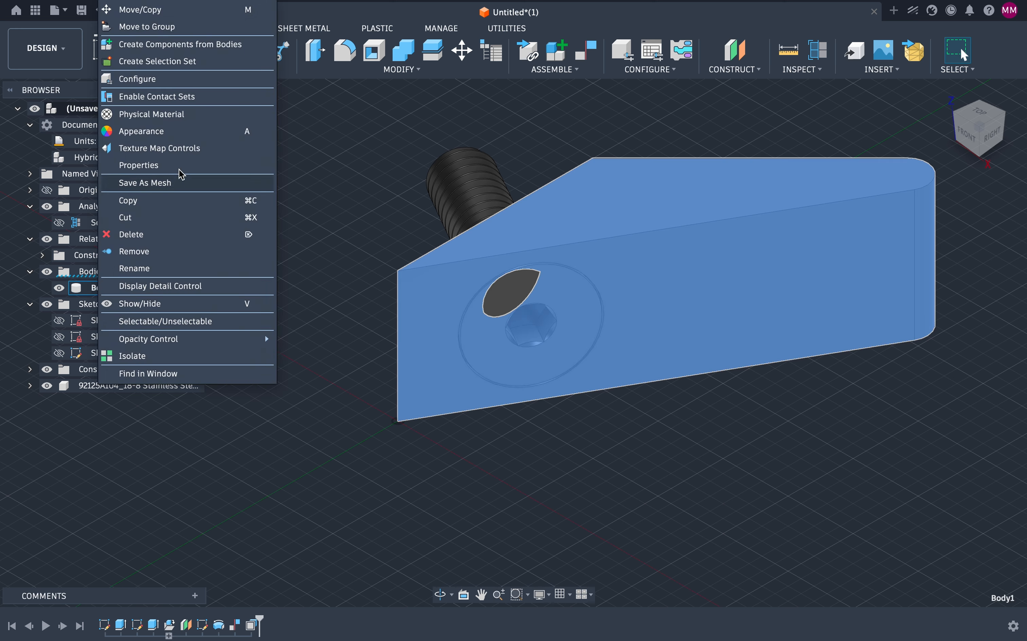
click(174, 118)
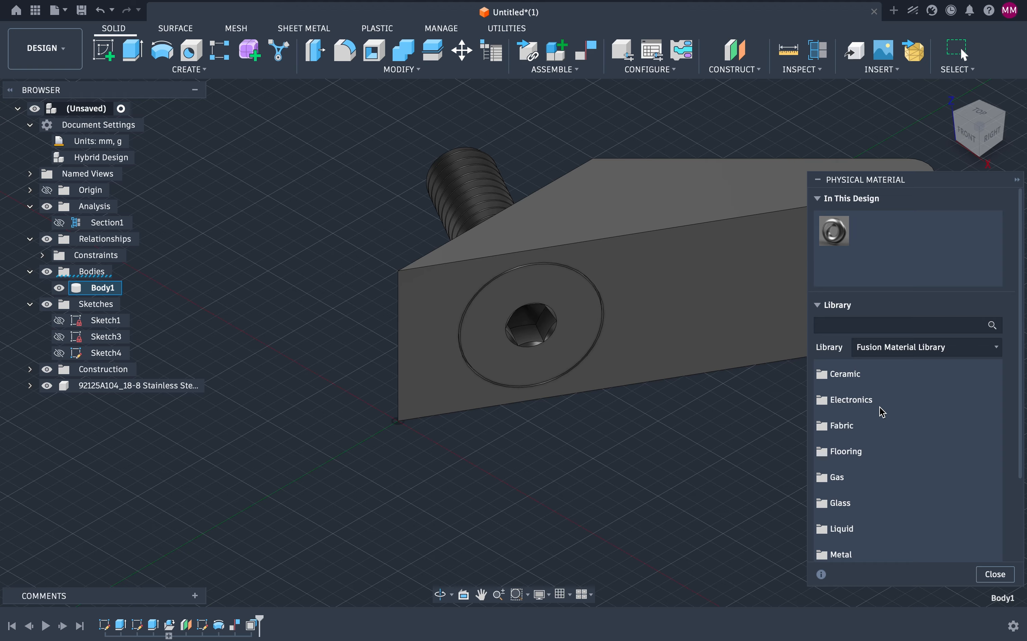
scroll(857, 445, down, 3)
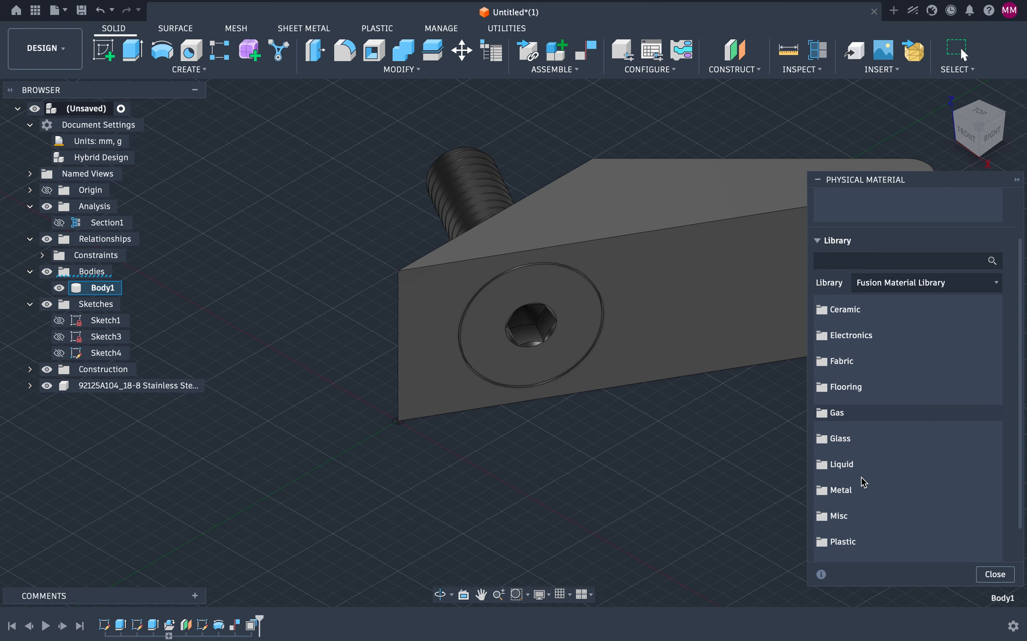
scroll(863, 481, down, 2)
click(846, 496)
scroll(844, 500, down, 3)
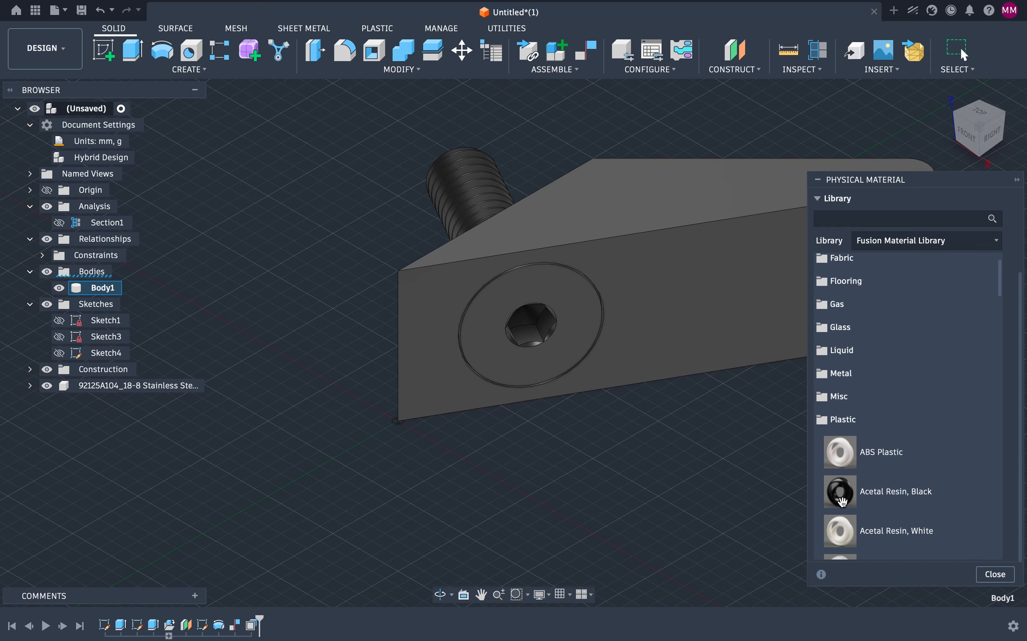
scroll(843, 502, down, 2)
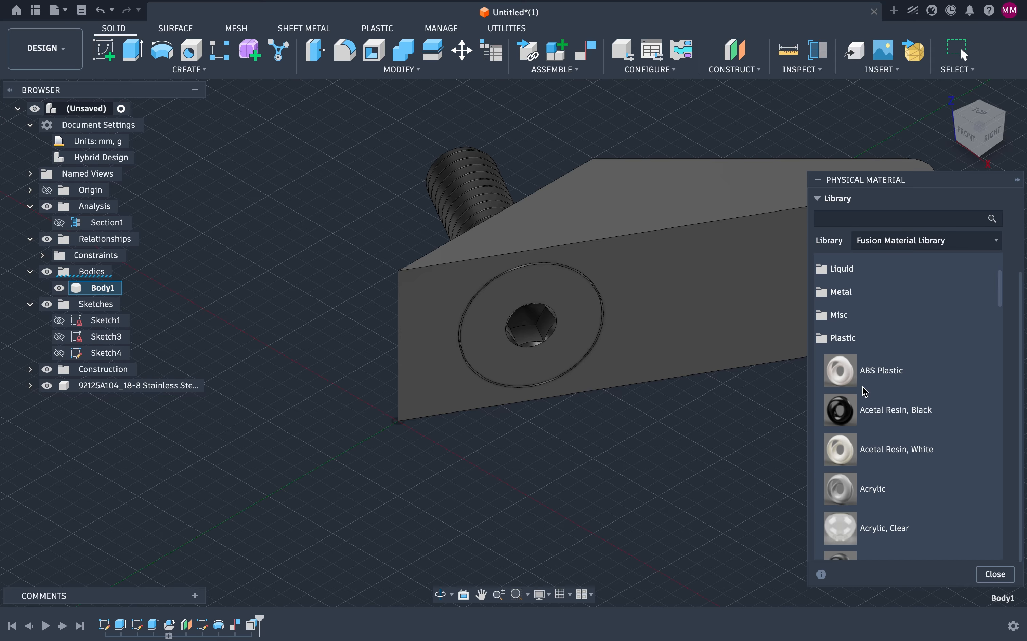
scroll(870, 457, down, 9)
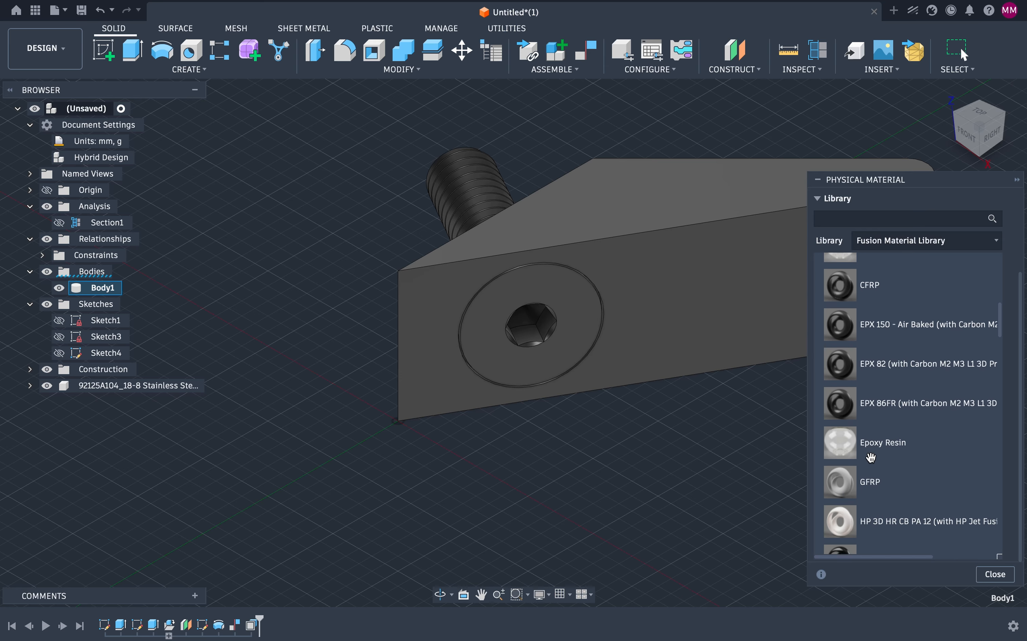
scroll(871, 457, down, 10)
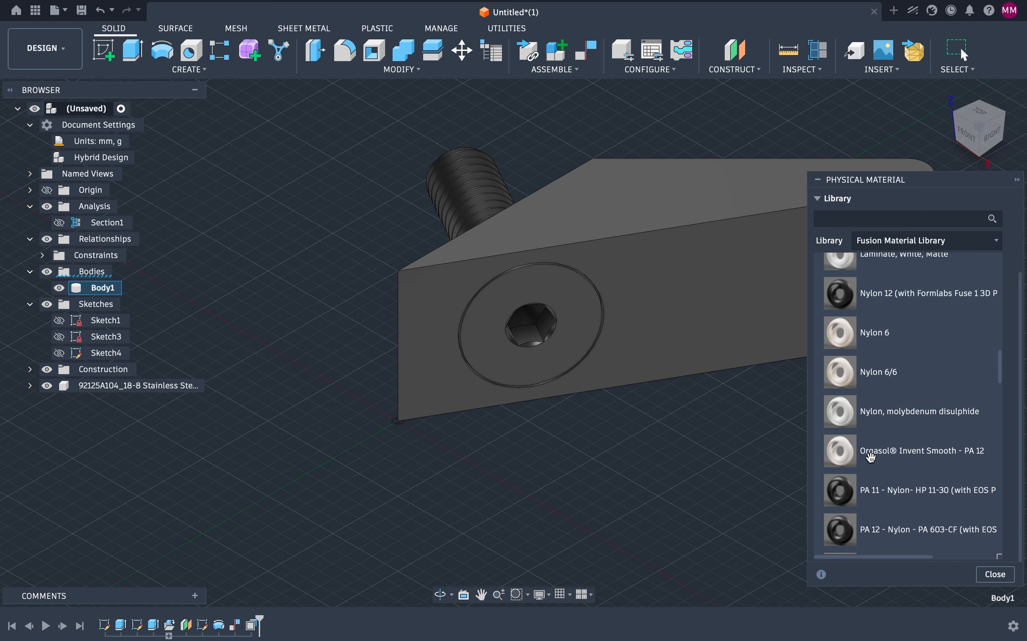
scroll(871, 457, down, 10)
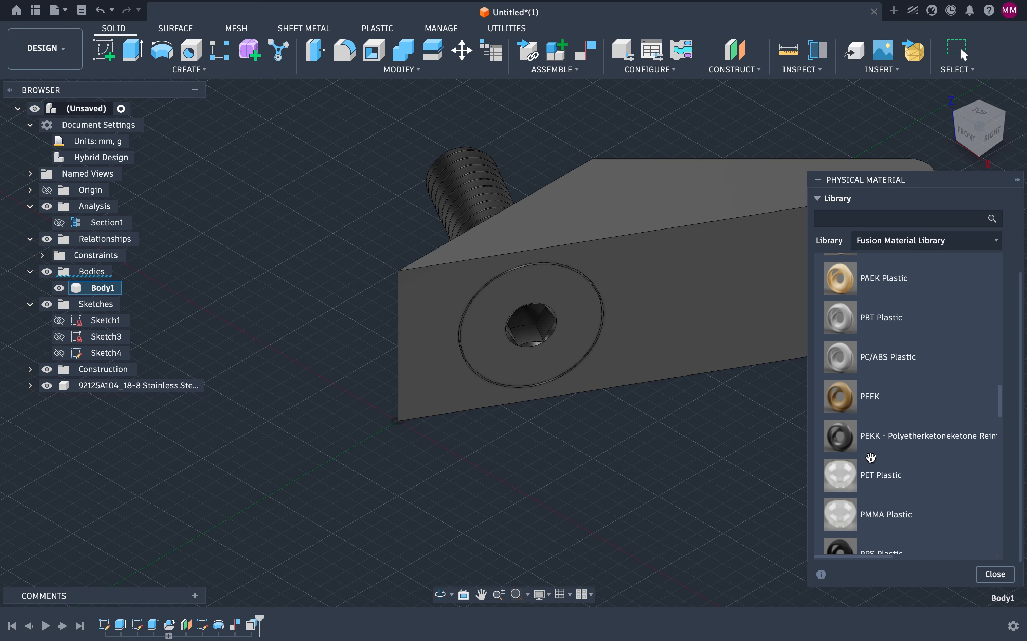
scroll(871, 457, down, 10)
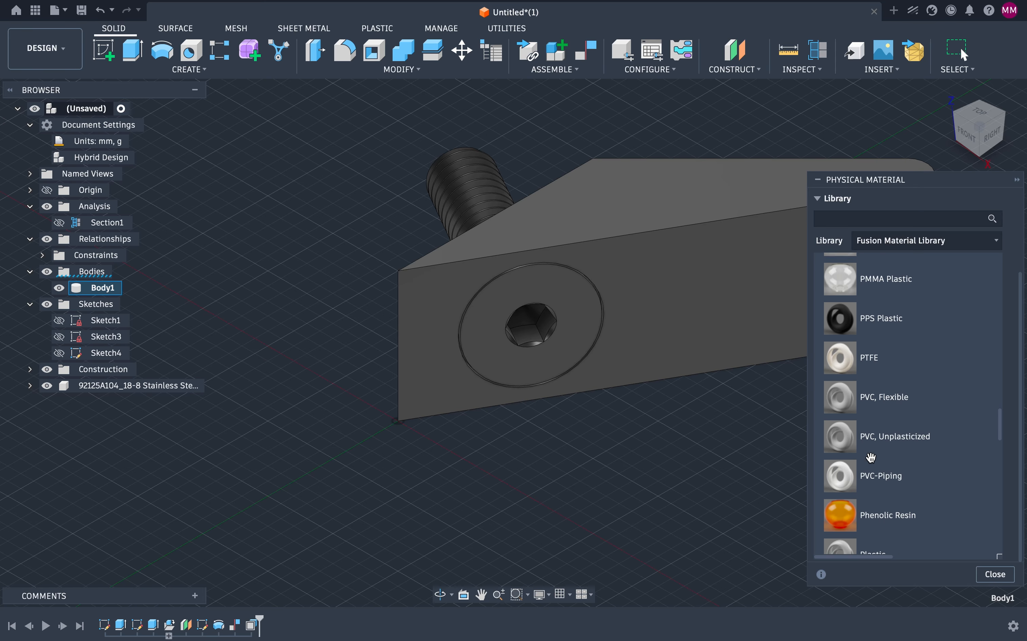
scroll(871, 457, down, 10)
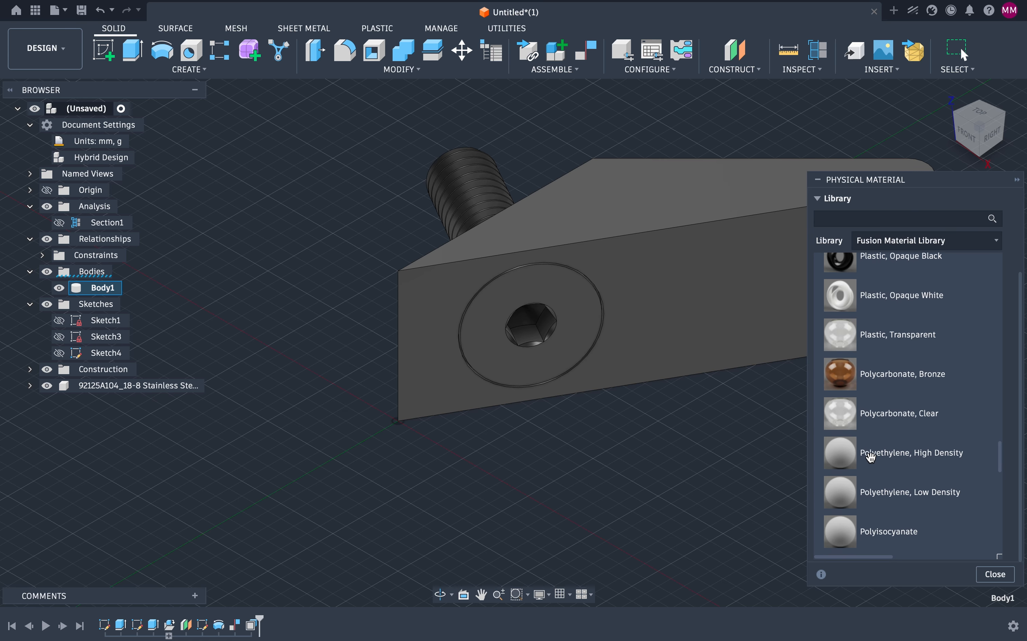
scroll(870, 457, down, 3)
scroll(870, 457, up, 20)
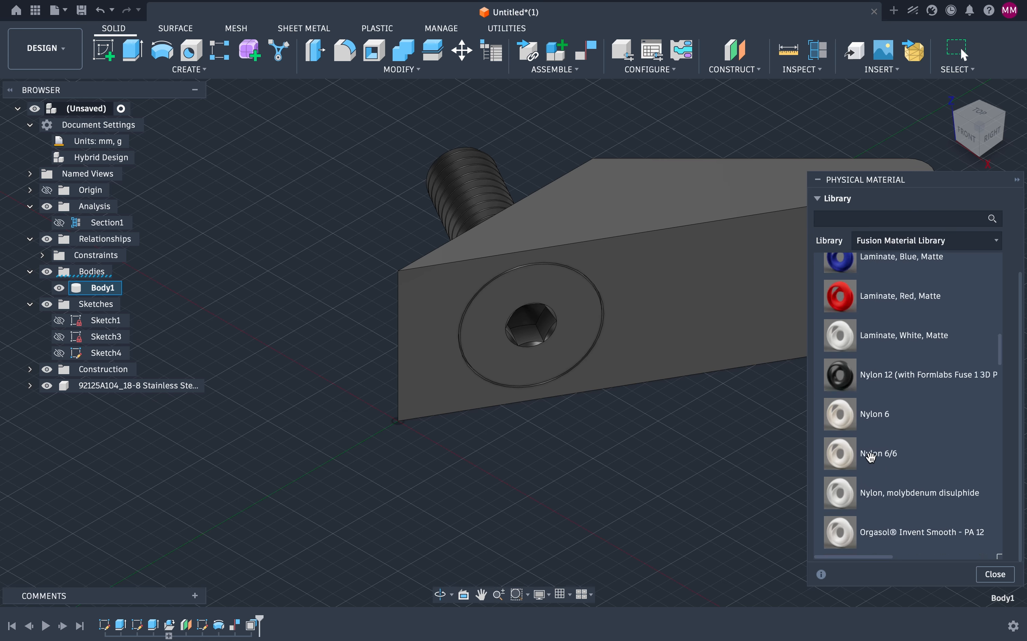
scroll(871, 457, up, 6)
scroll(871, 455, down, 2)
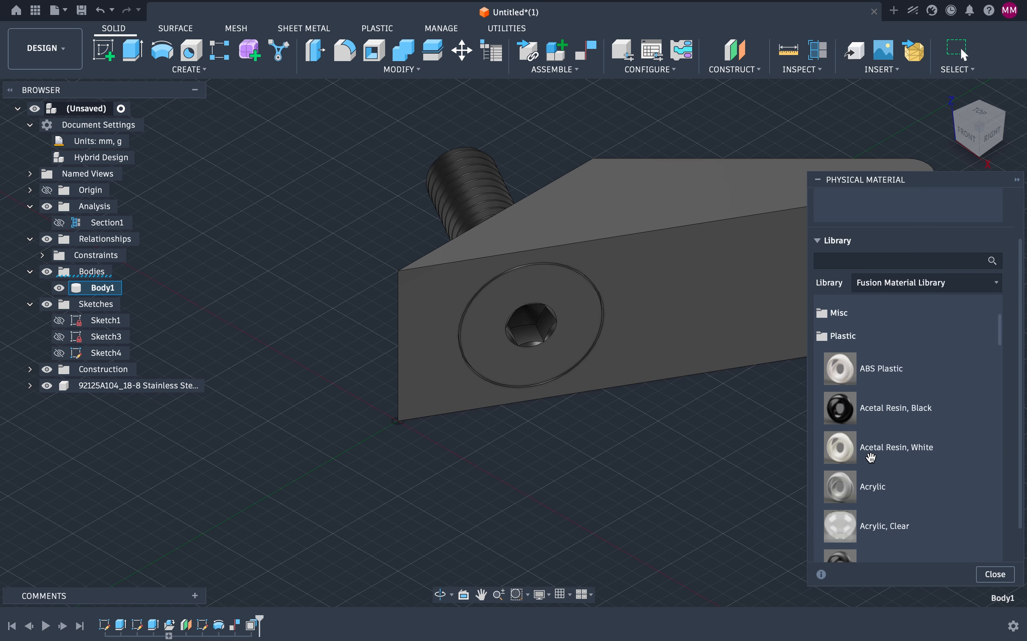
drag(850, 369, 733, 336)
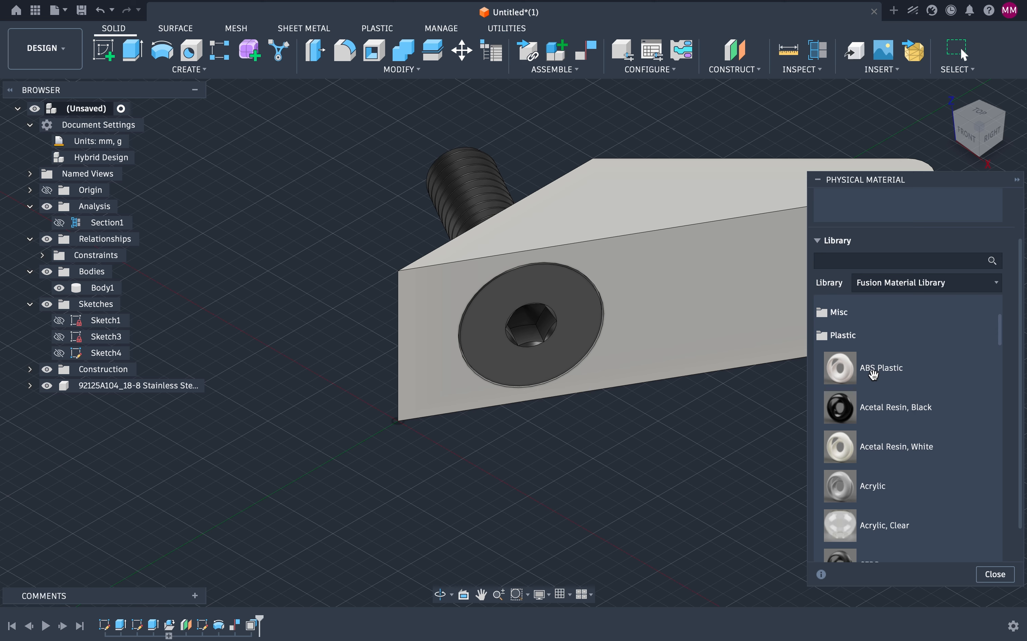
click(994, 575)
Step: Open the appearance library for the block's front face and browse the Plastic and Paint > Powder Coat Rough categories
click(715, 315)
right_click(718, 319)
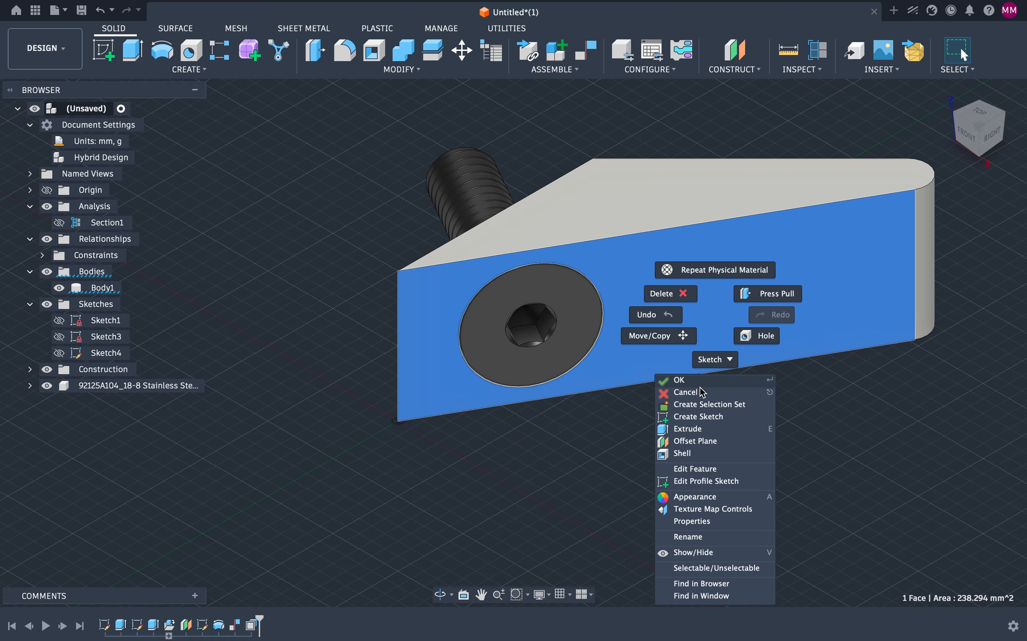
click(696, 500)
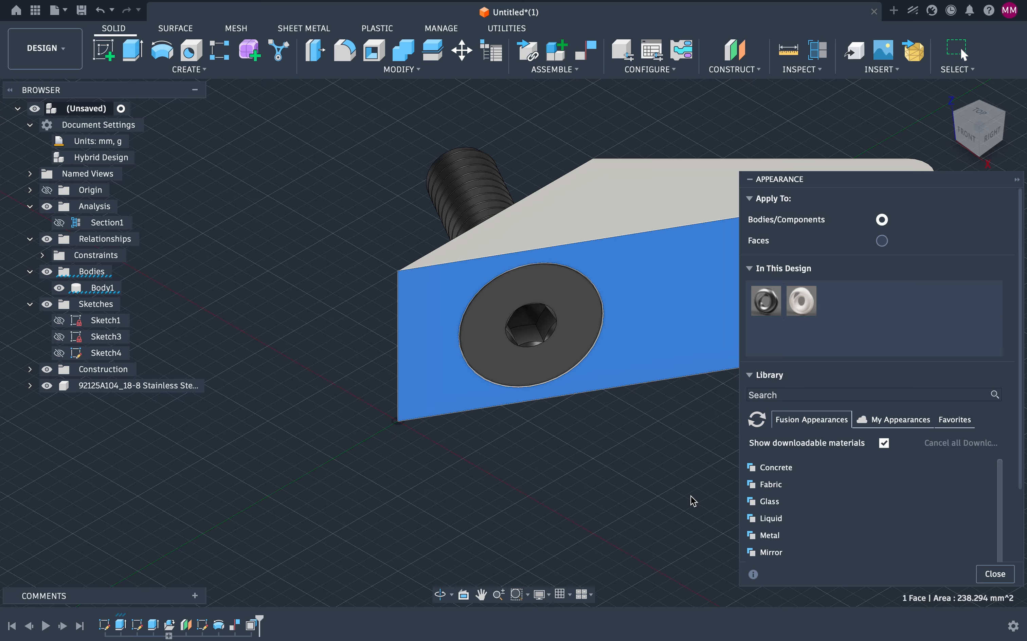
scroll(827, 410, down, 3)
scroll(825, 410, down, 2)
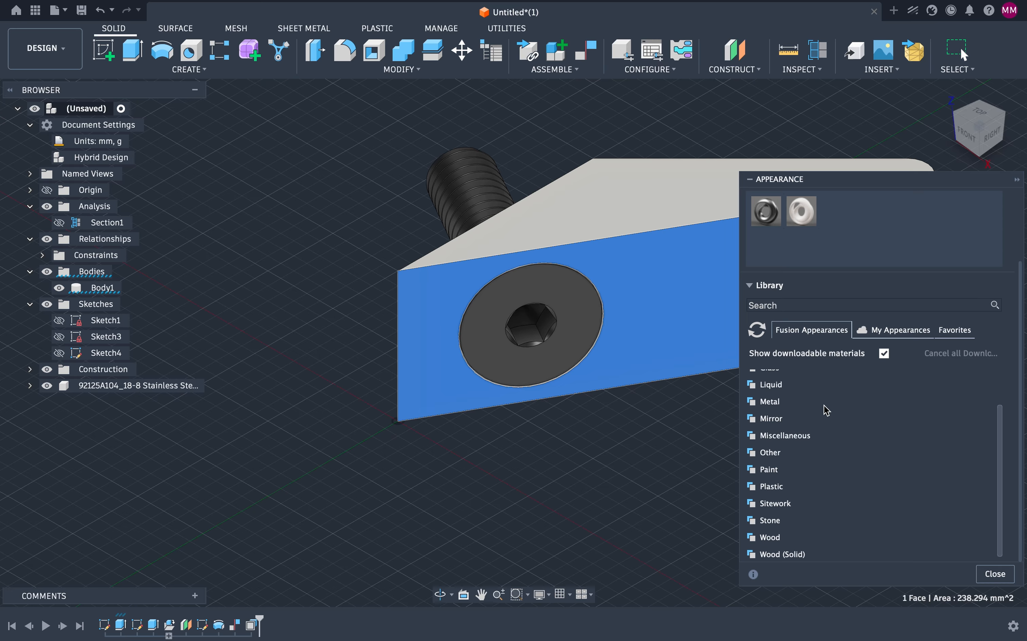
click(753, 488)
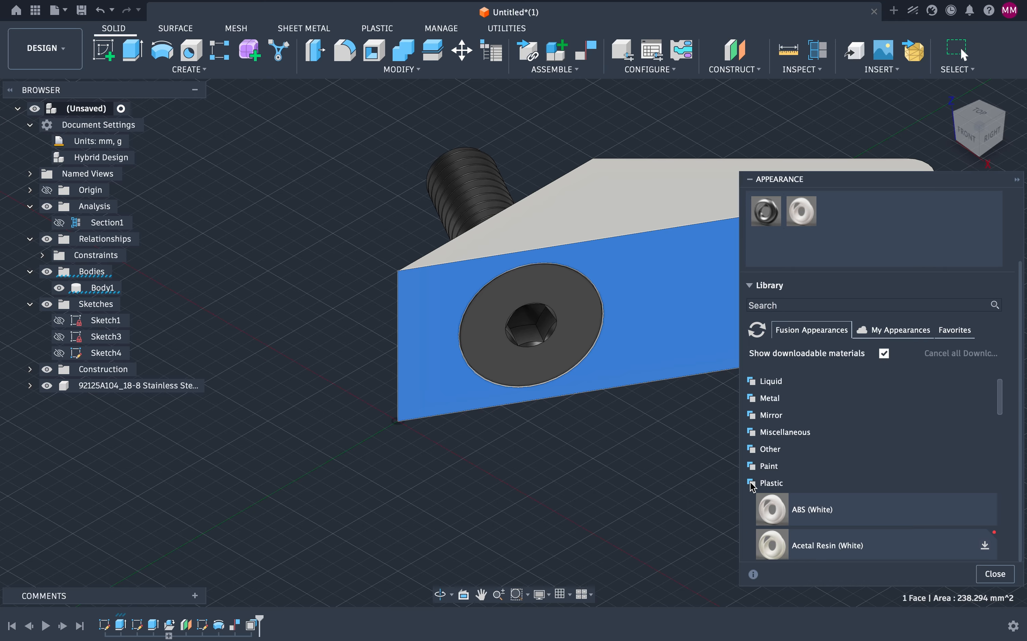
scroll(819, 467, down, 10)
scroll(818, 468, down, 8)
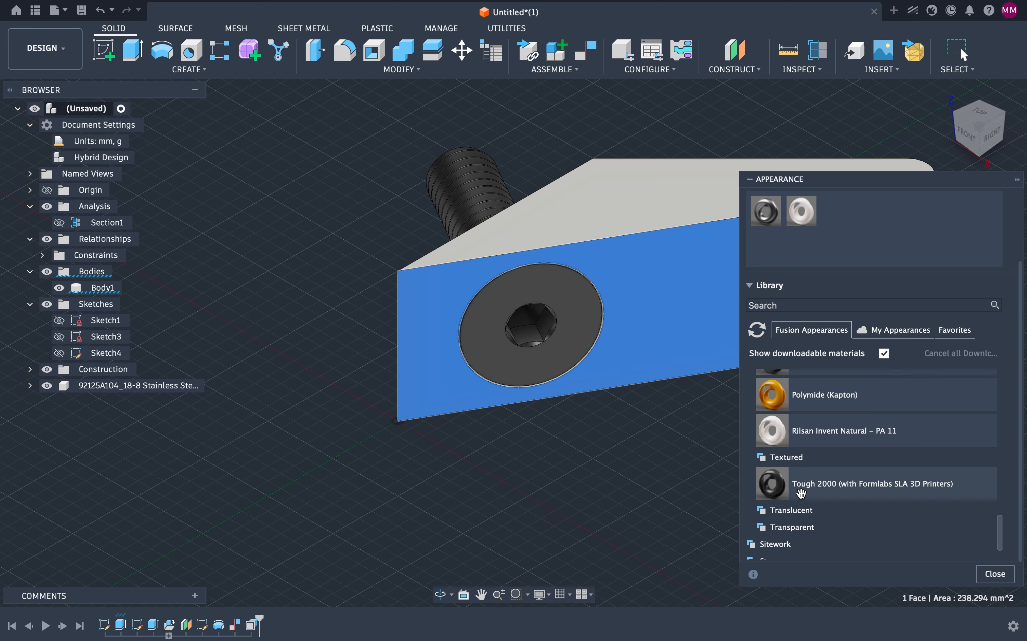
scroll(802, 494, down, 2)
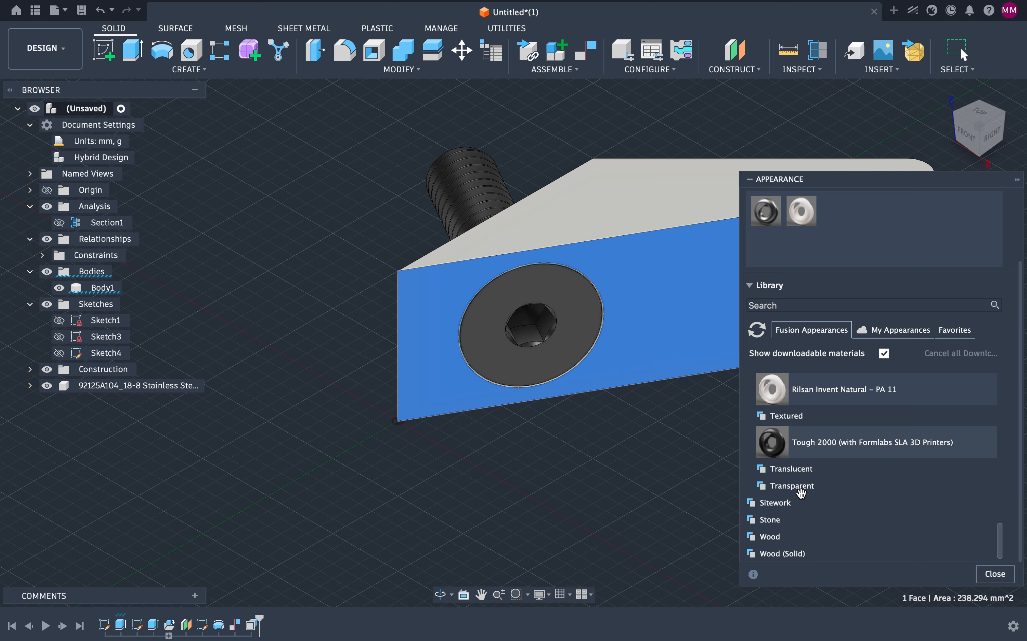
scroll(797, 491, up, 15)
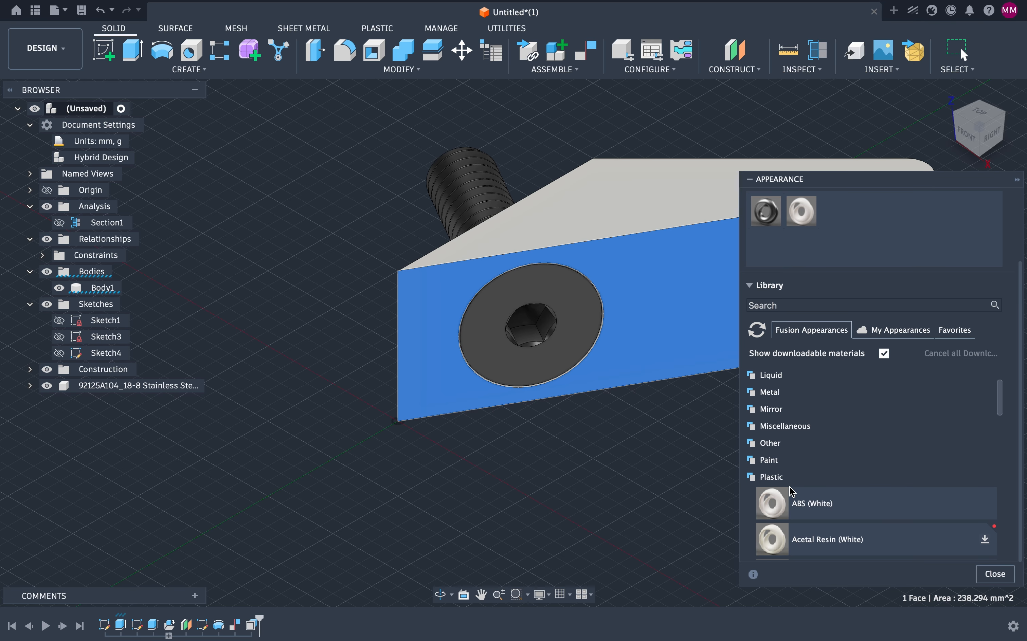
scroll(792, 492, down, 4)
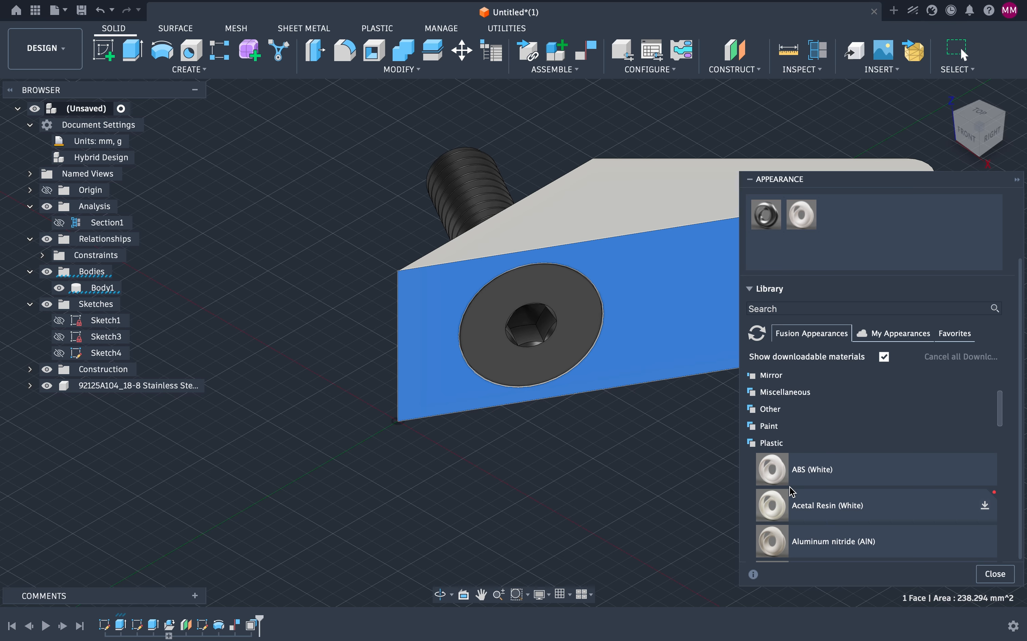
click(757, 431)
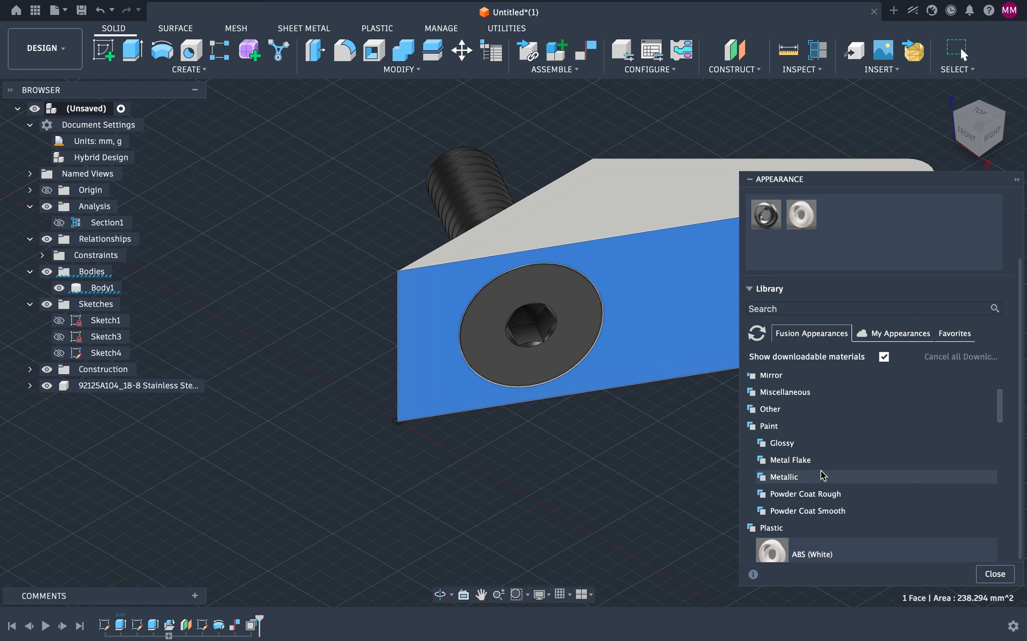
scroll(823, 476, down, 3)
scroll(823, 476, up, 5)
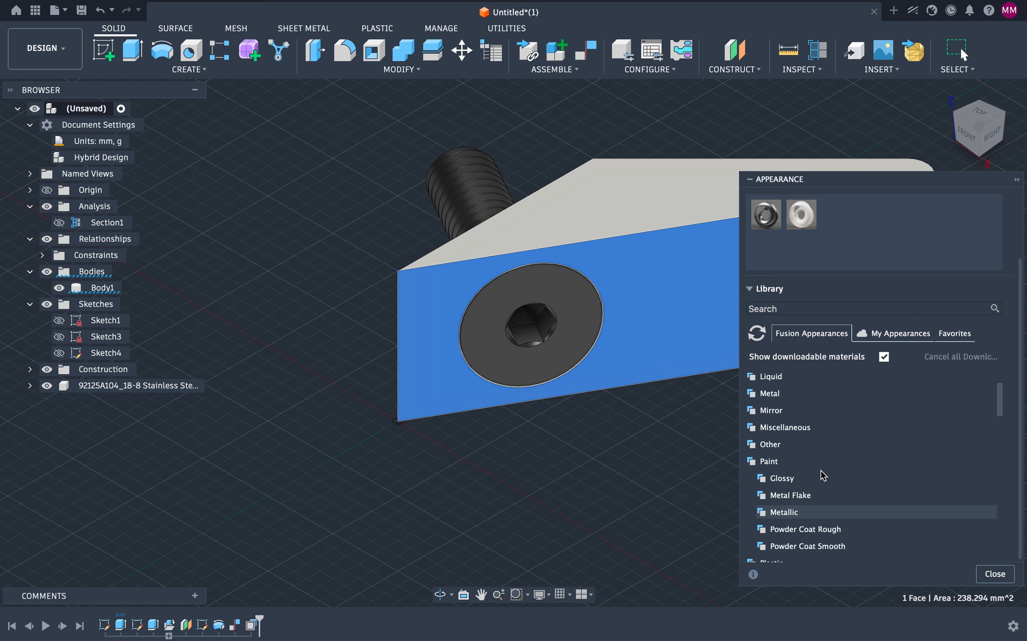
scroll(822, 473, down, 2)
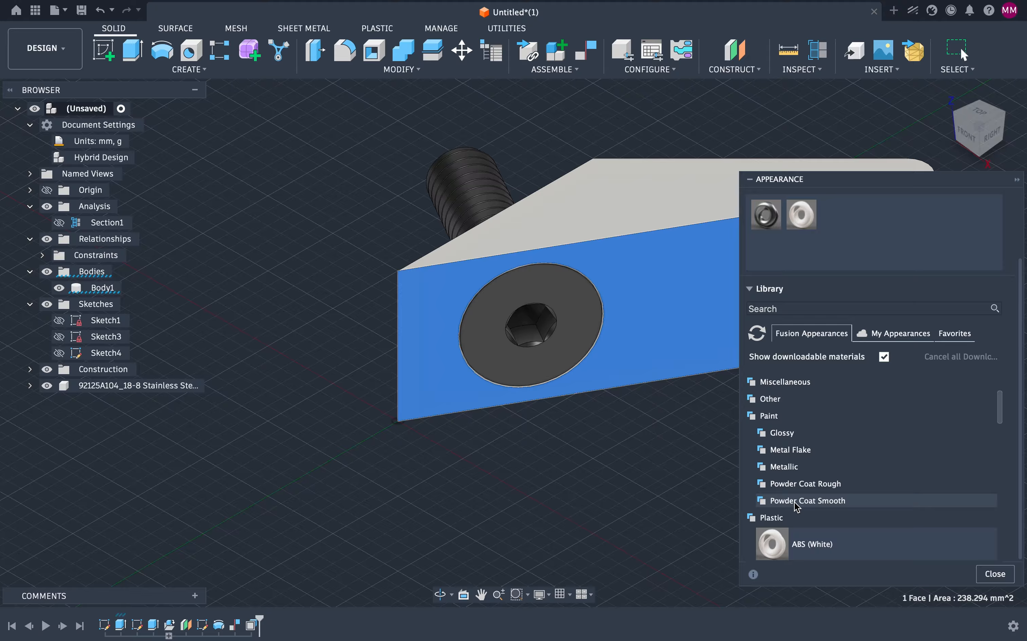
click(806, 491)
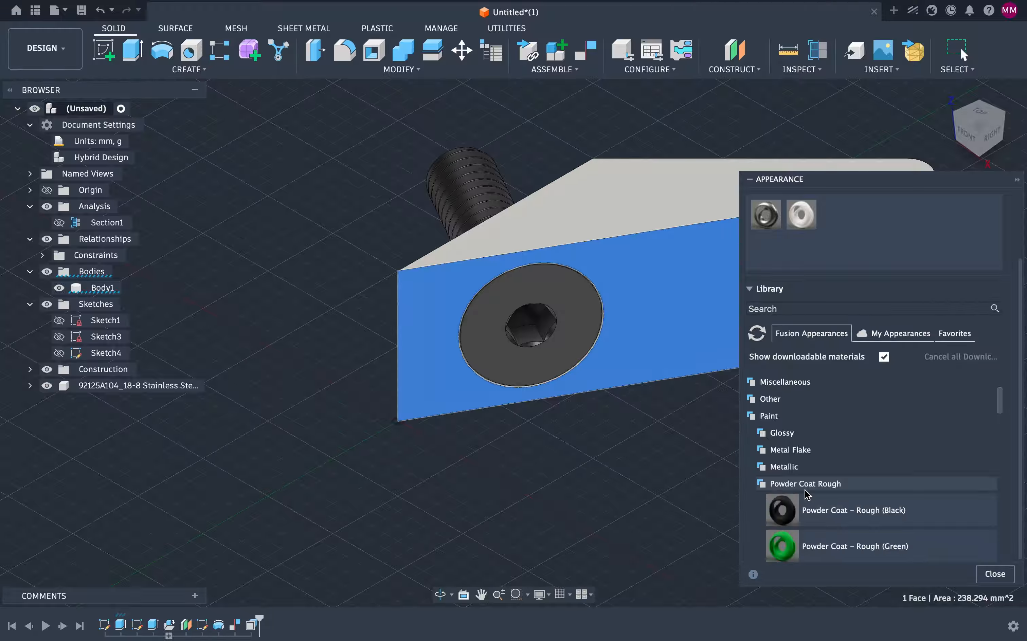
scroll(822, 495, down, 4)
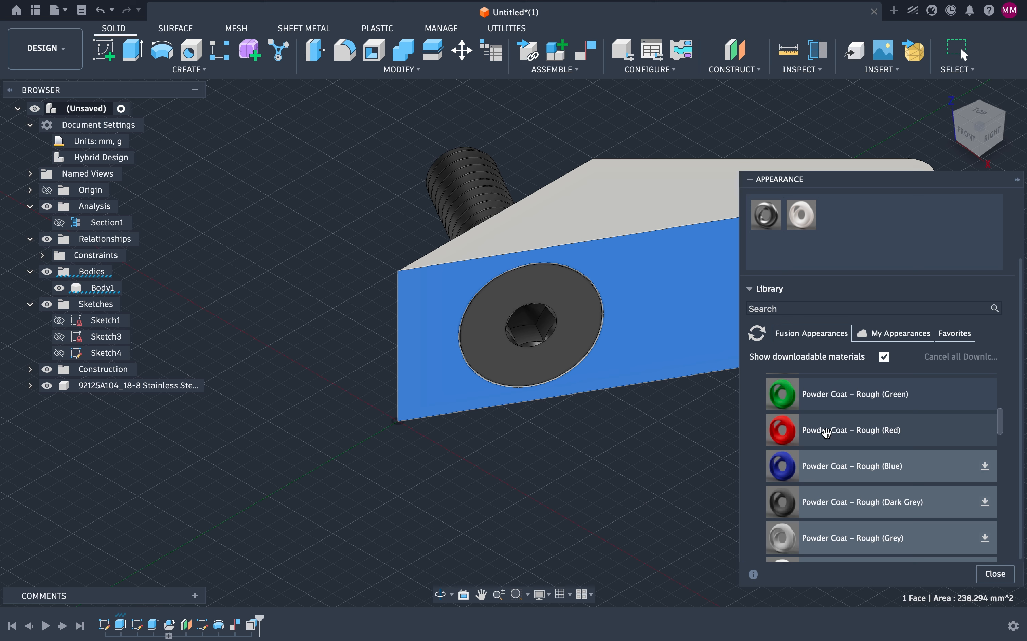
Step: Apply Powder Coat – Rough (Red) to the front face, then to the whole body, removing face appearances
drag(827, 432, 677, 283)
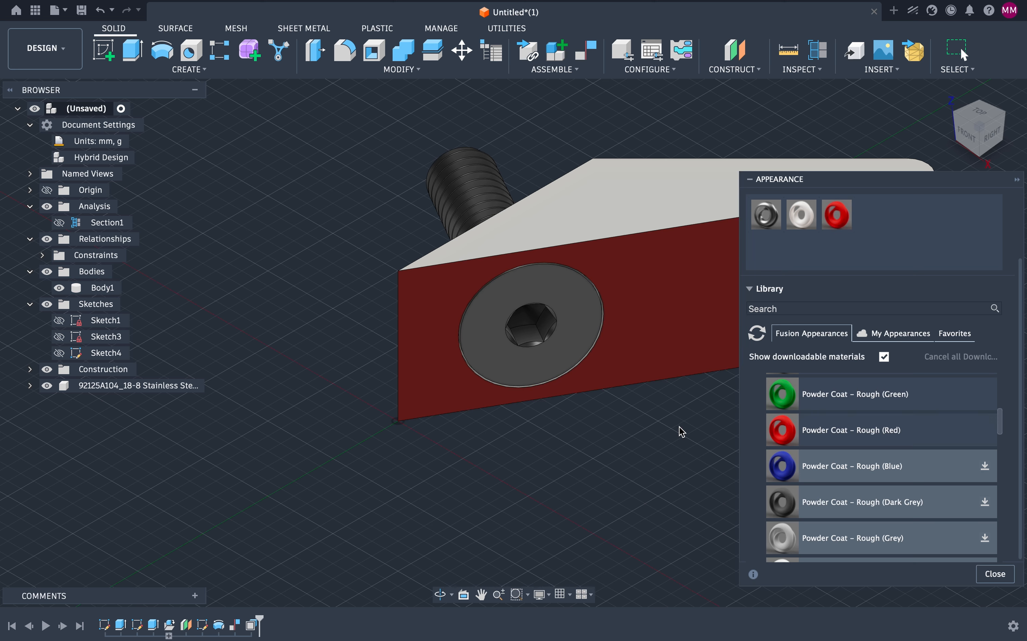
drag(819, 432, 647, 208)
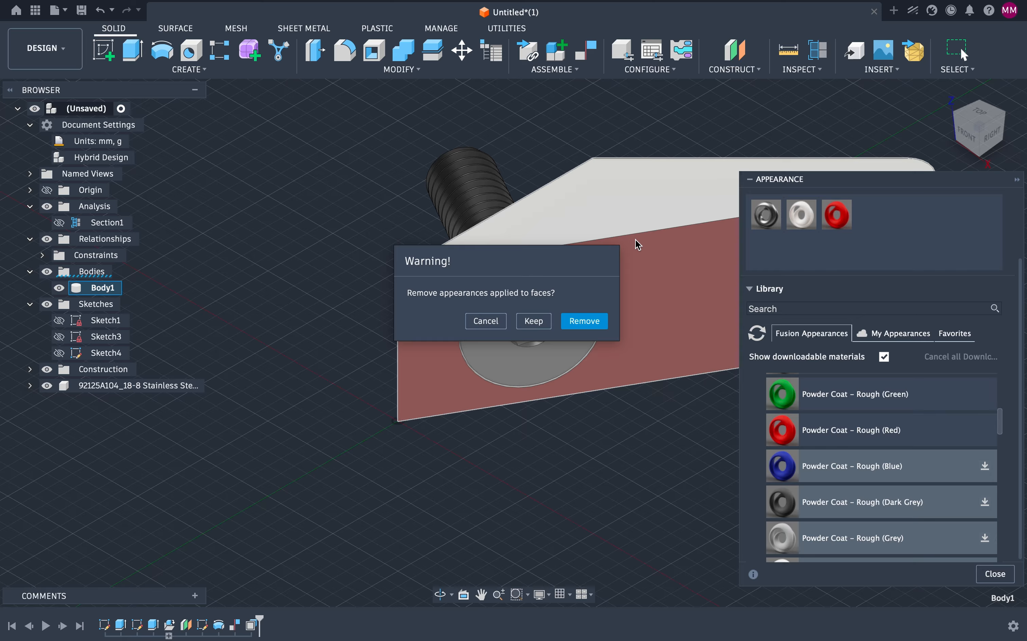
click(585, 322)
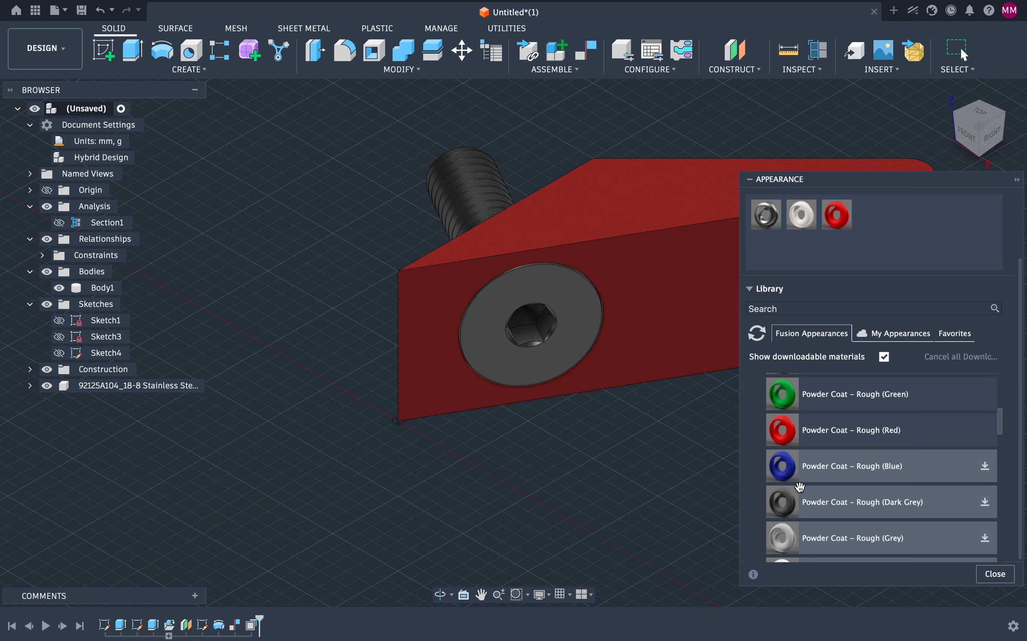
Step: Download Powder Coat – Rough (White), apply it to the whole block and close the appearance dialog
scroll(801, 487, down, 2)
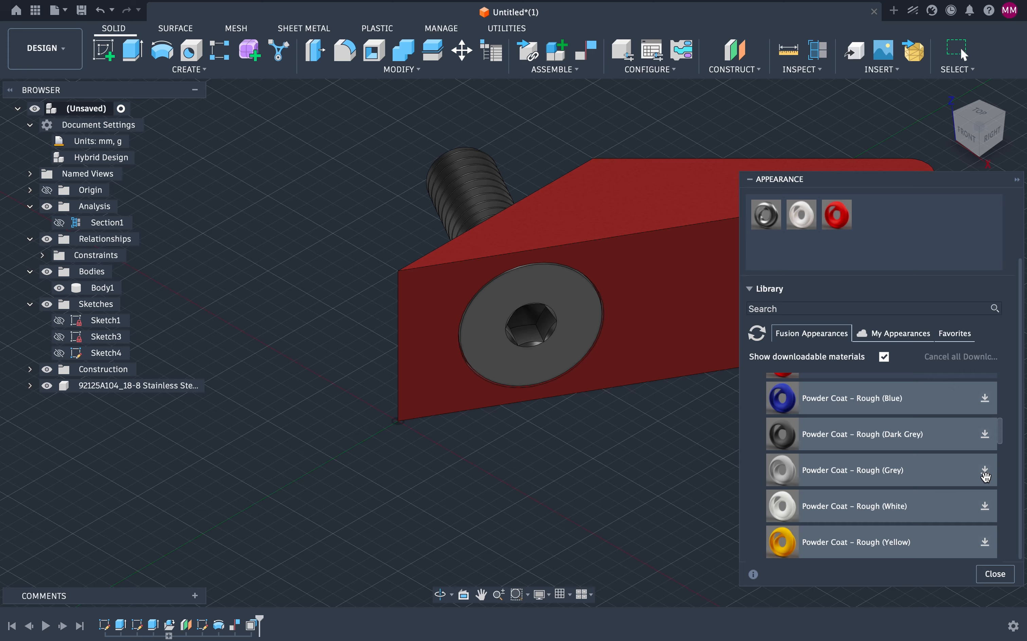
click(985, 506)
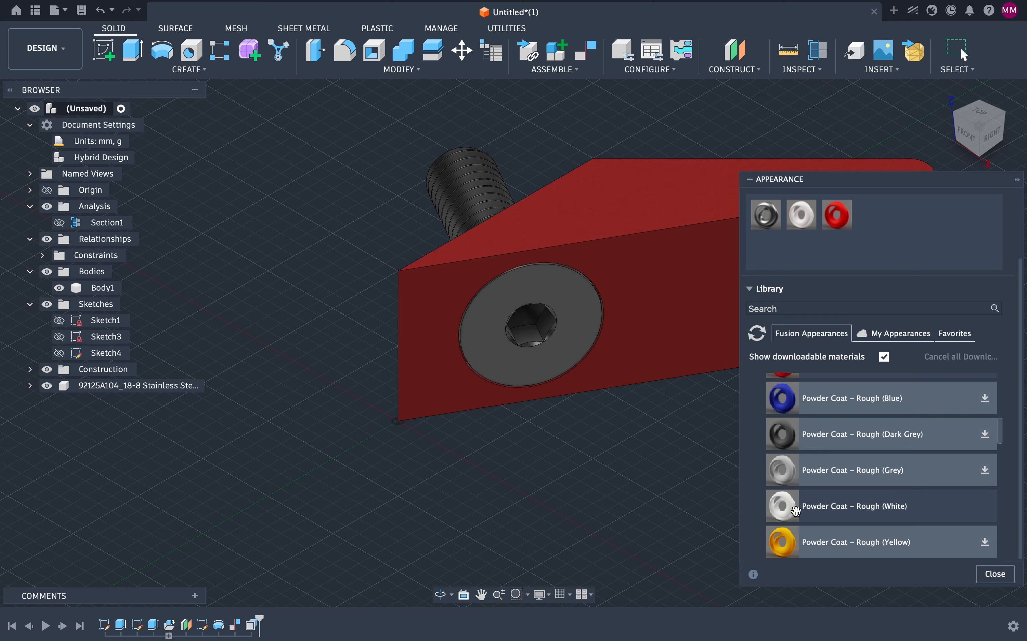
drag(795, 511, 638, 260)
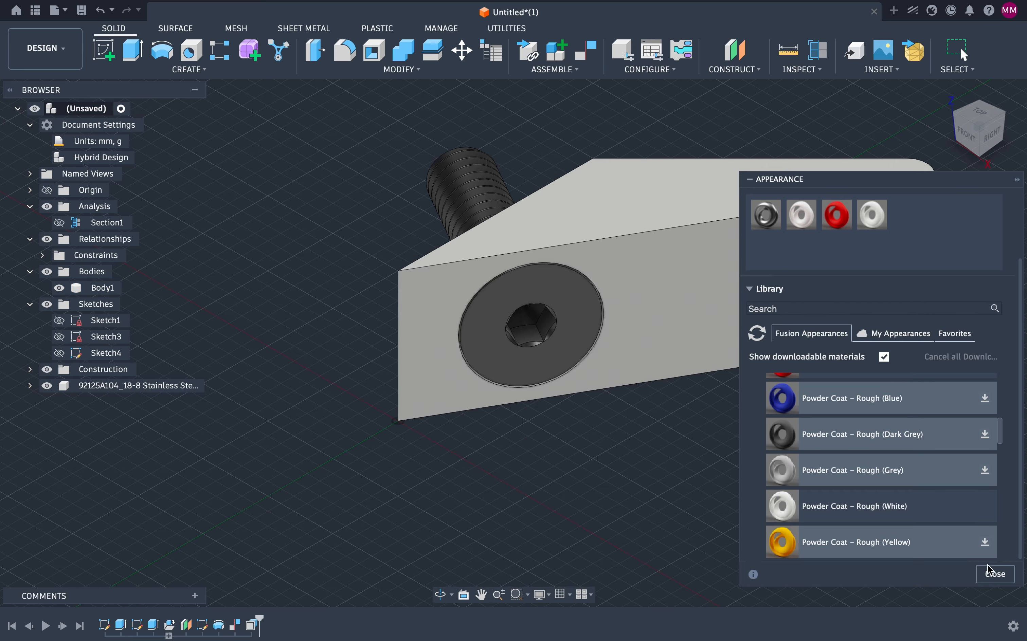
click(995, 574)
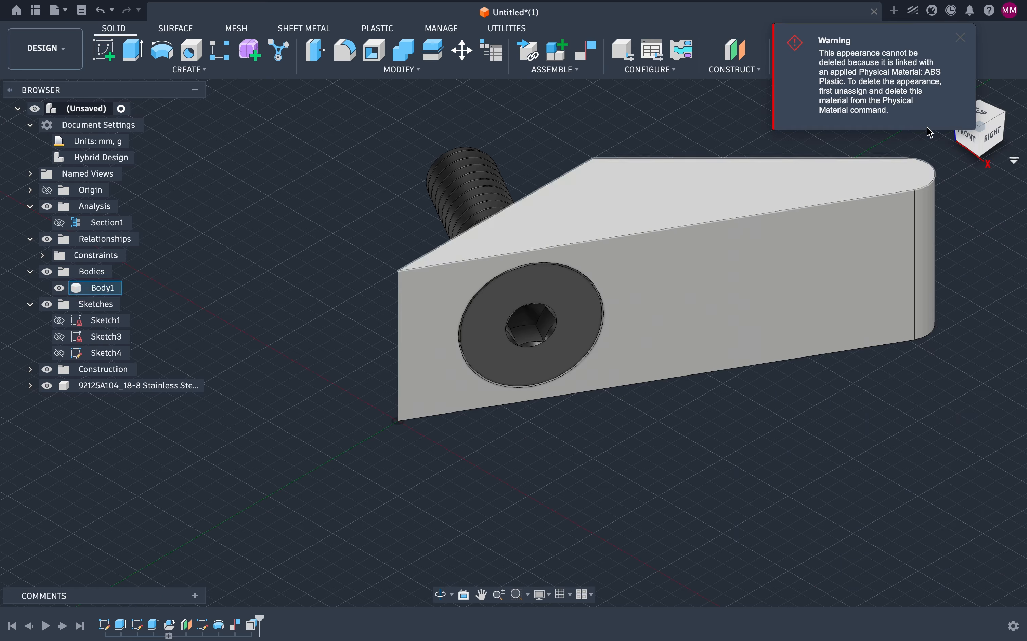
Step: Fillet nine edges around the block's front and top faces with a constant 0.1 mm radius
click(962, 38)
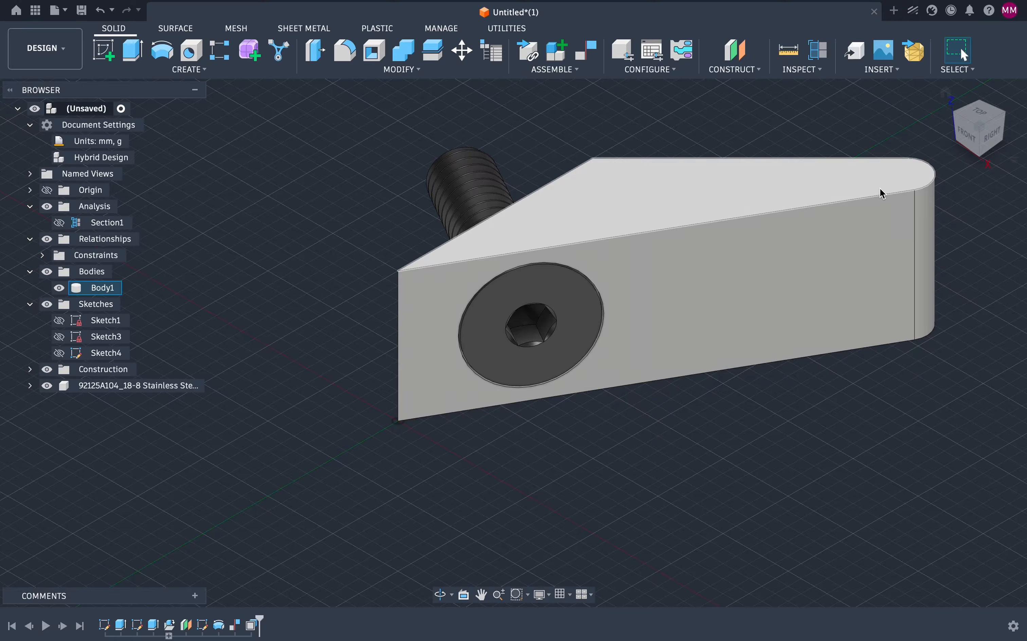
mouse_move(980, 123)
mouse_down()
mouse_move(962, 185)
mouse_move(984, 134)
mouse_up()
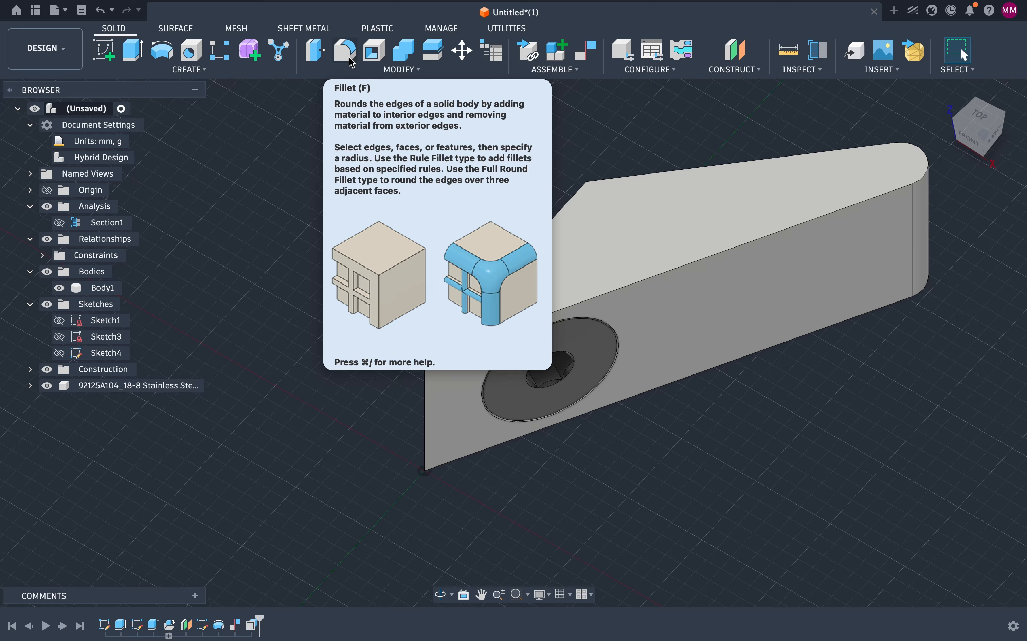
click(349, 58)
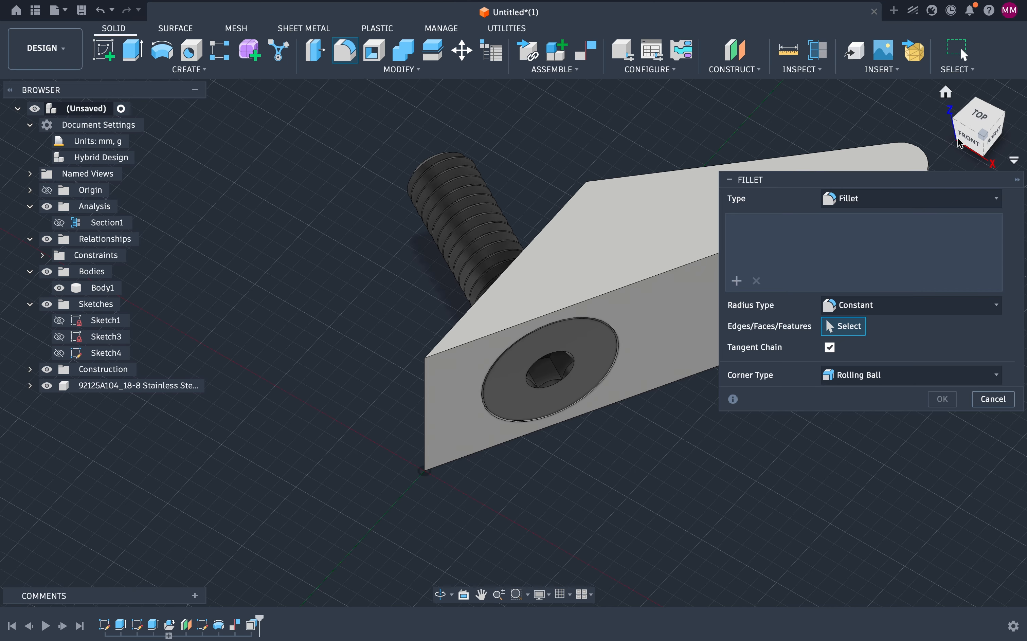
drag(966, 124, 1024, 116)
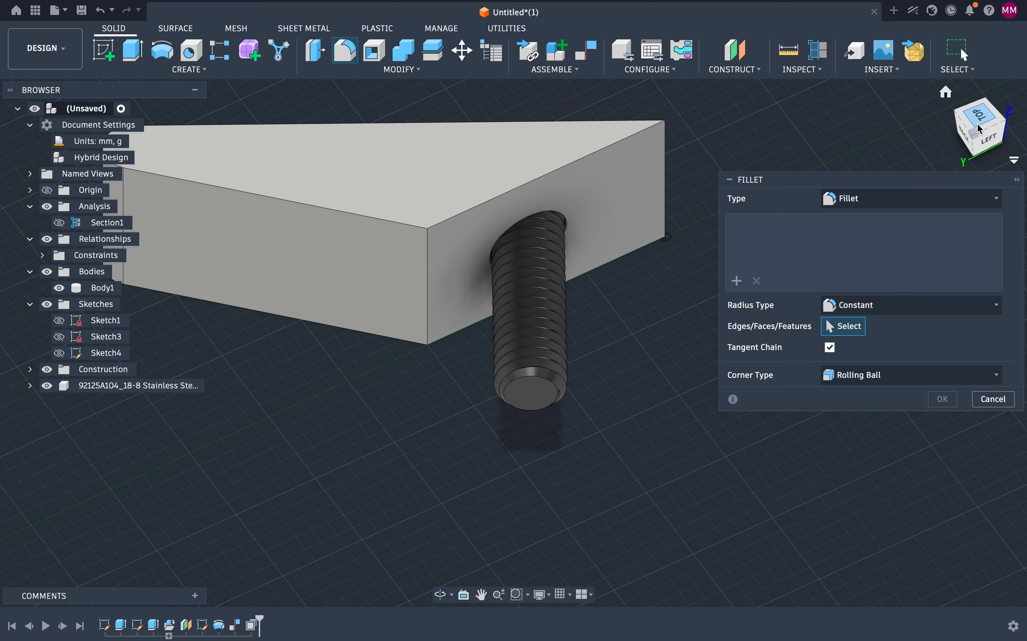
drag(980, 130, 962, 135)
click(946, 92)
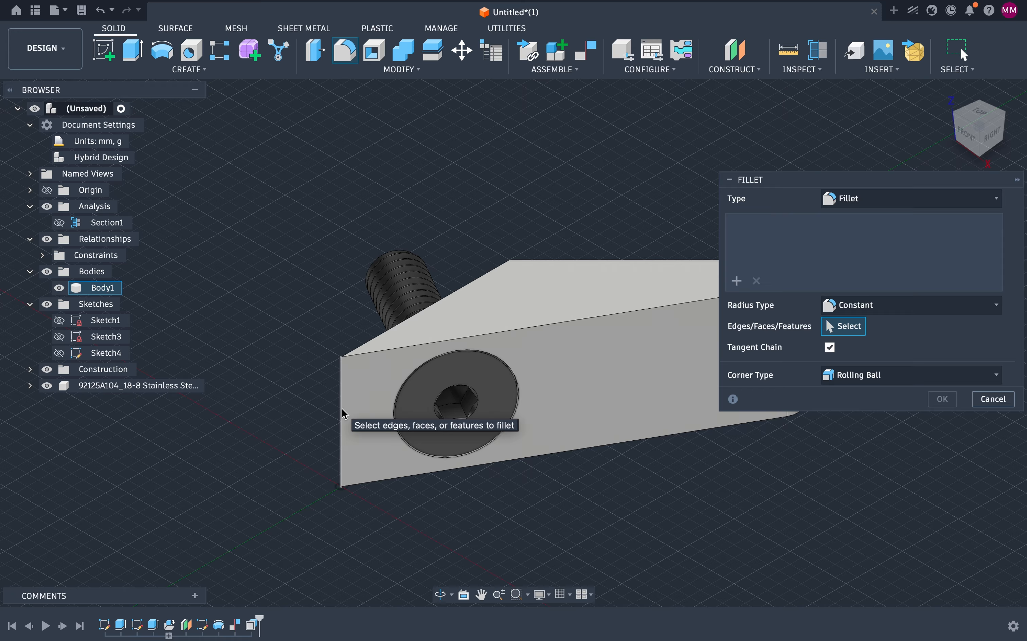
click(385, 350)
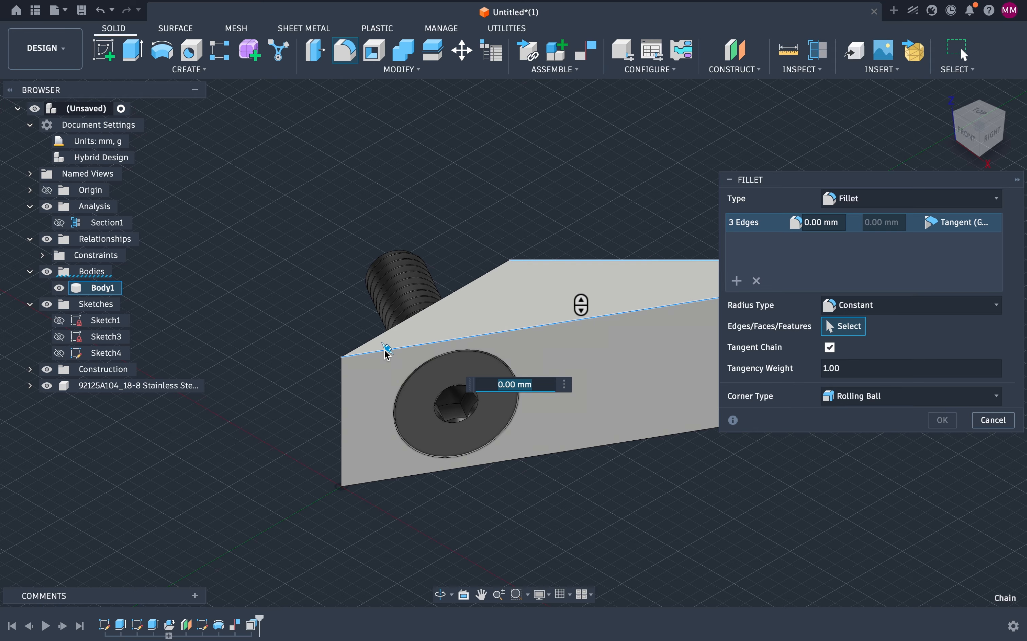
click(375, 486)
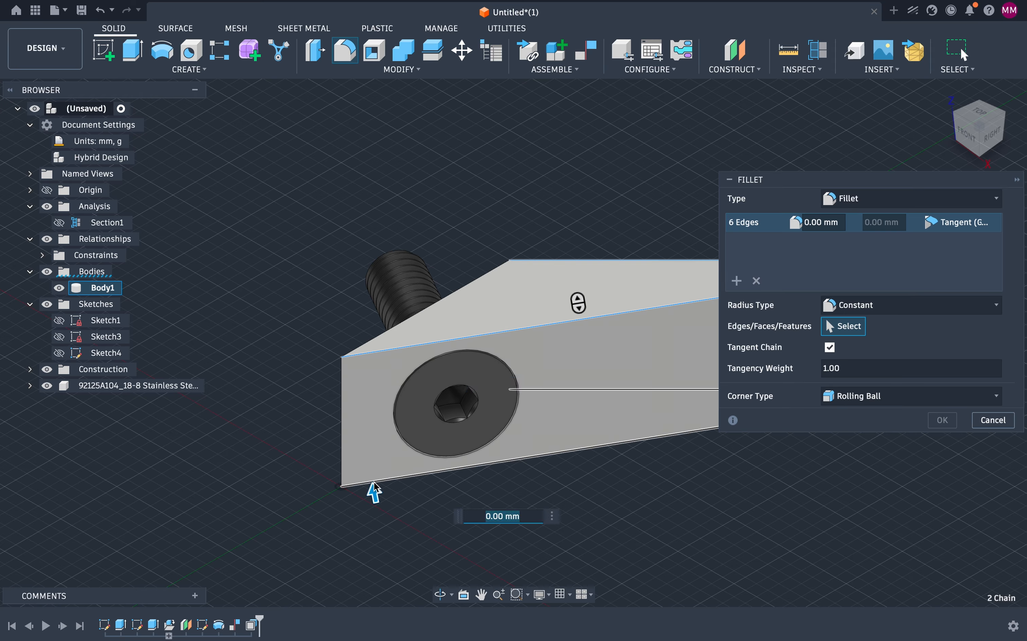
click(341, 424)
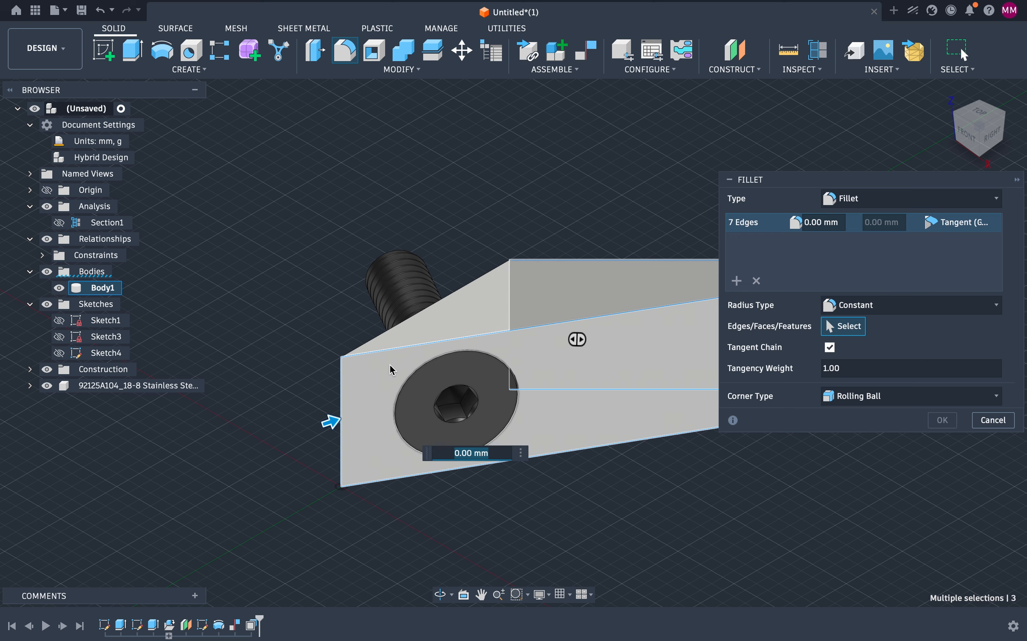
click(486, 281)
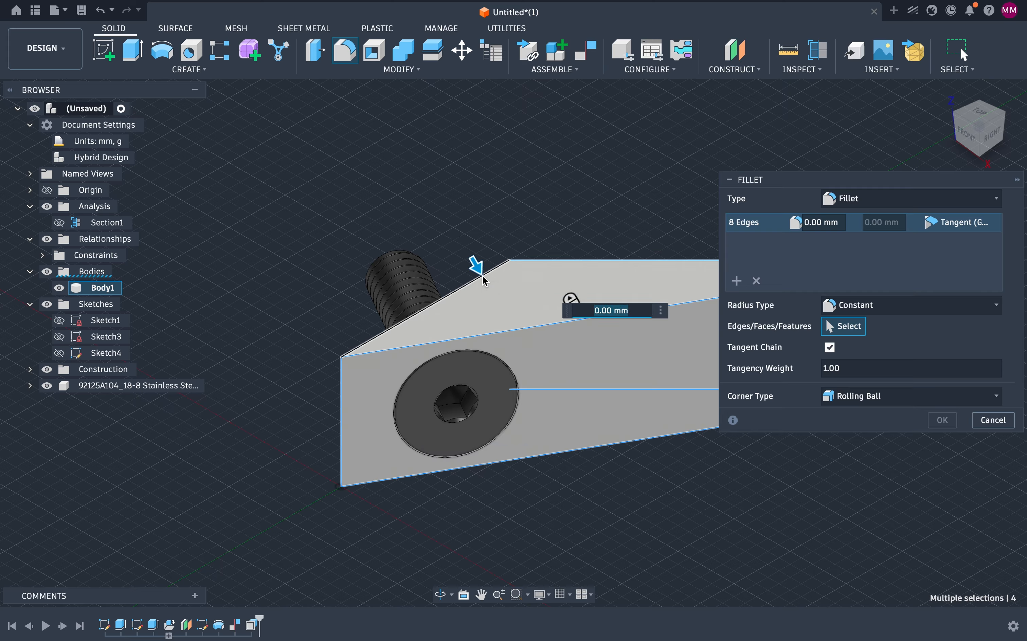
click(384, 461)
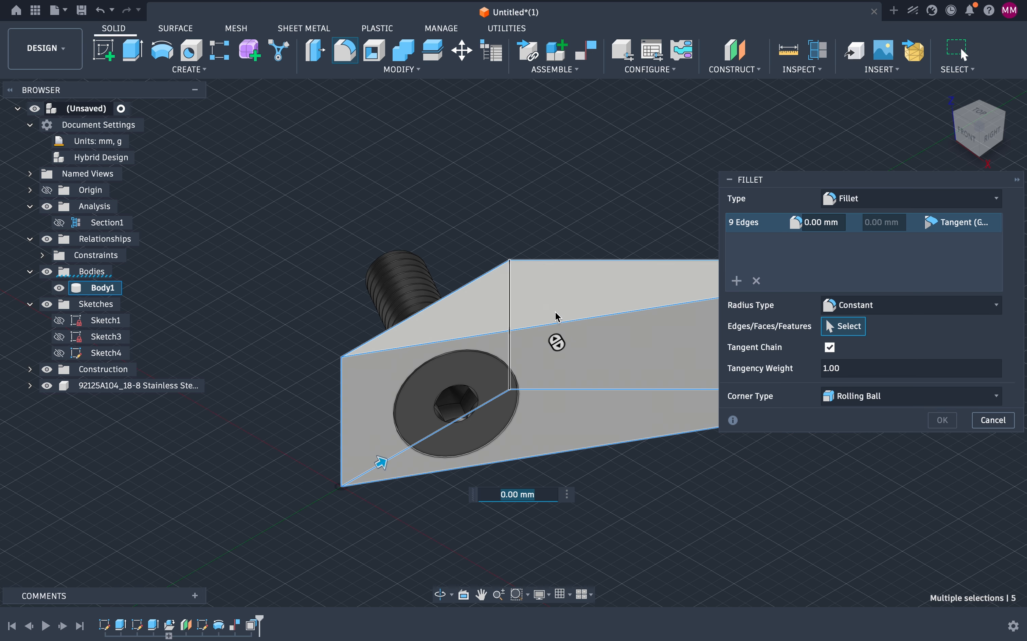
click(831, 224)
text(0)
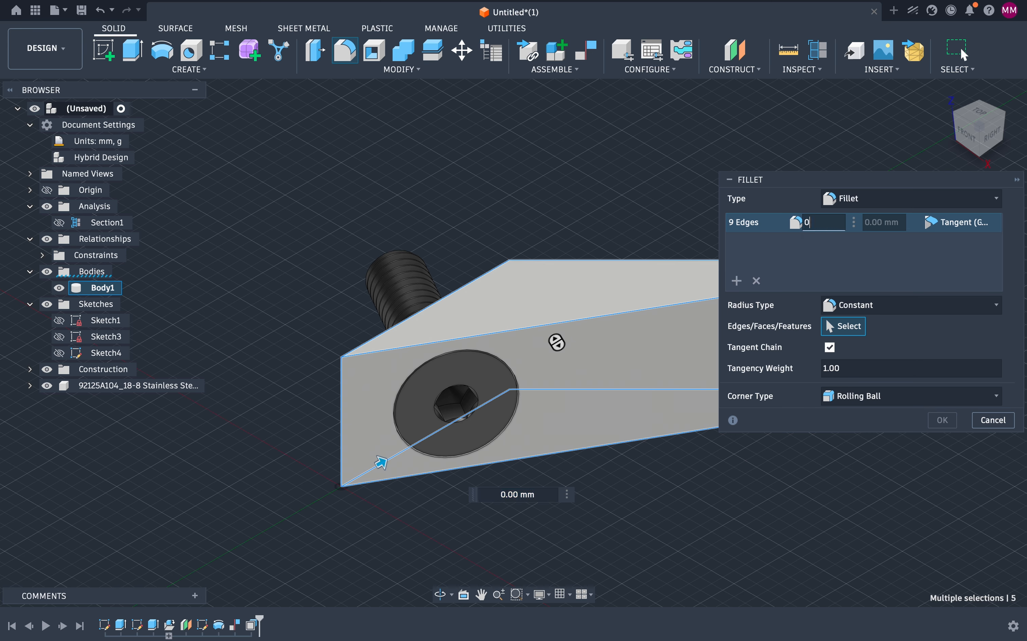
text(.2)
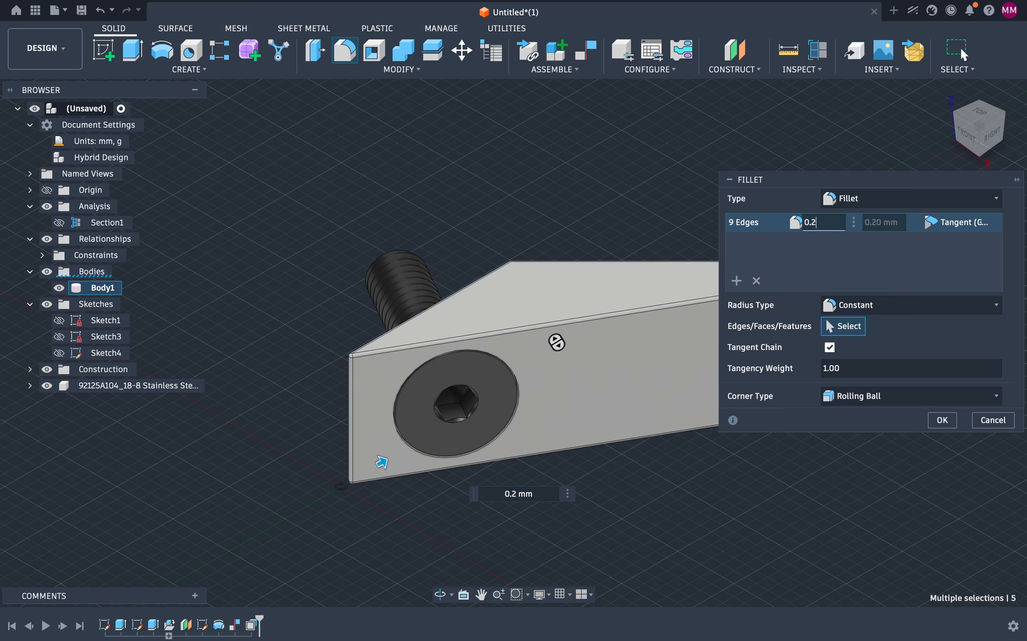
text(1)
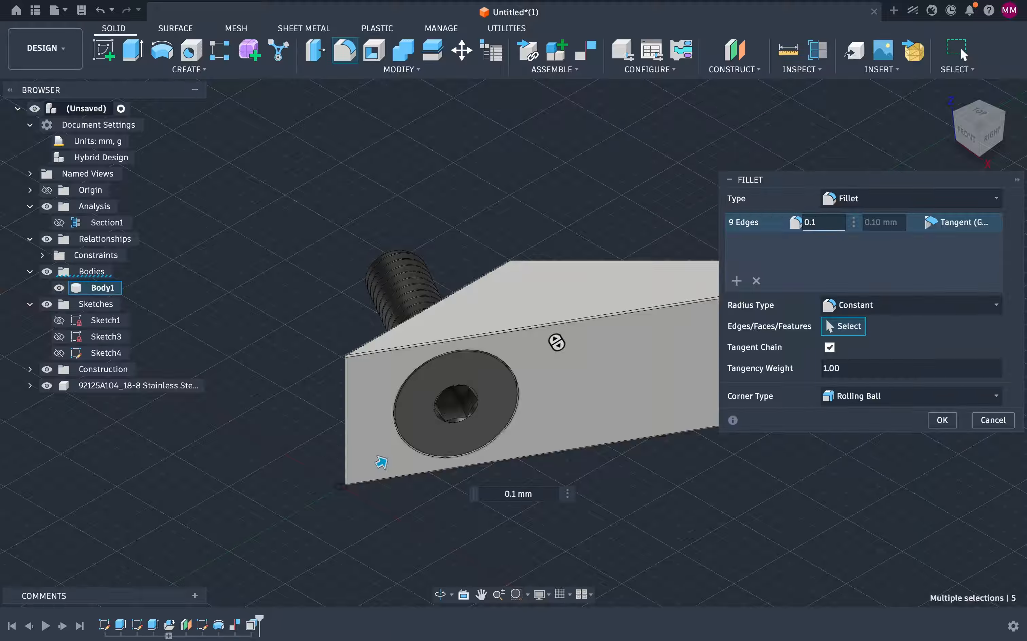
click(892, 305)
click(891, 304)
click(982, 425)
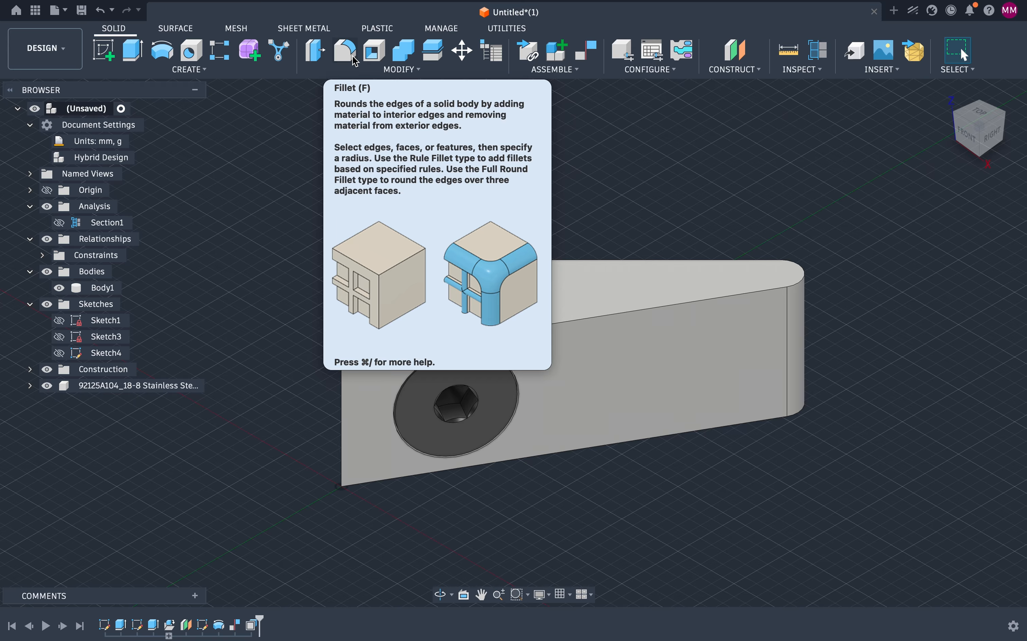
Step: Chamfer the block's pointed vertical corner edge with an equal distance of 1 mm
click(378, 72)
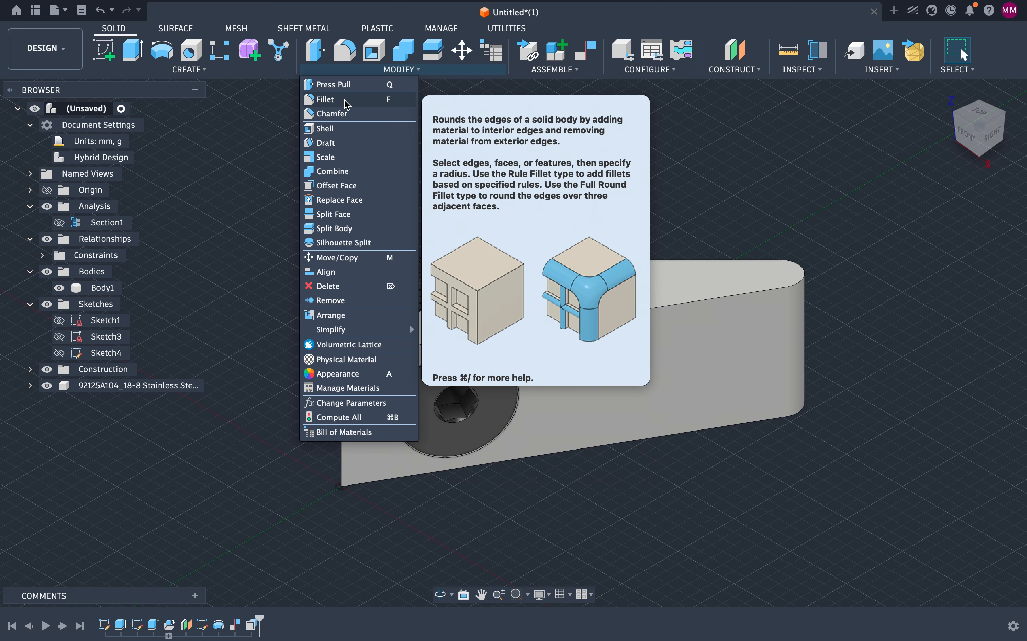
click(333, 113)
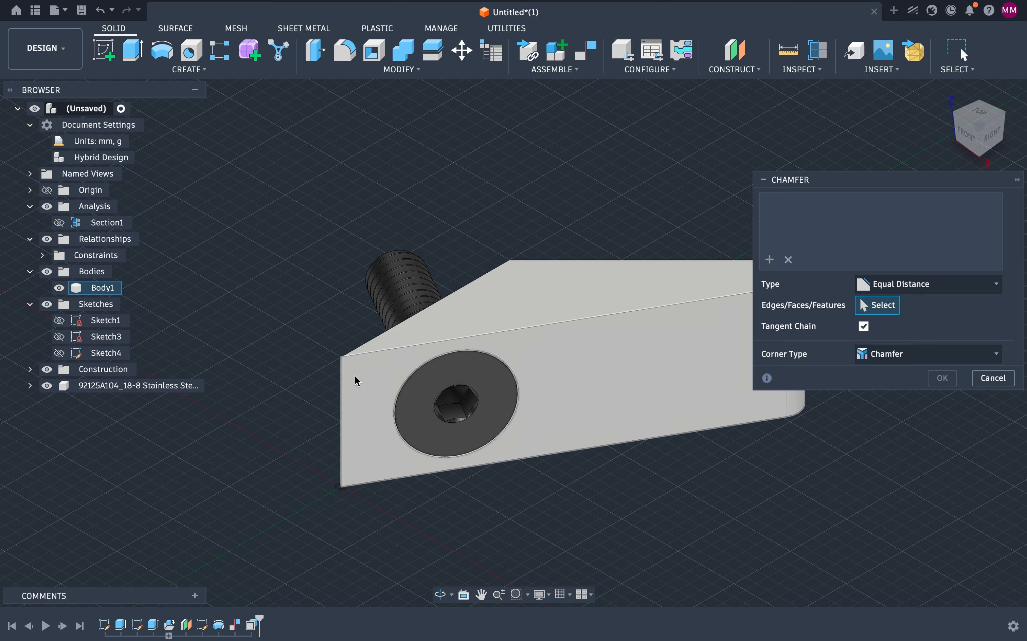
click(342, 383)
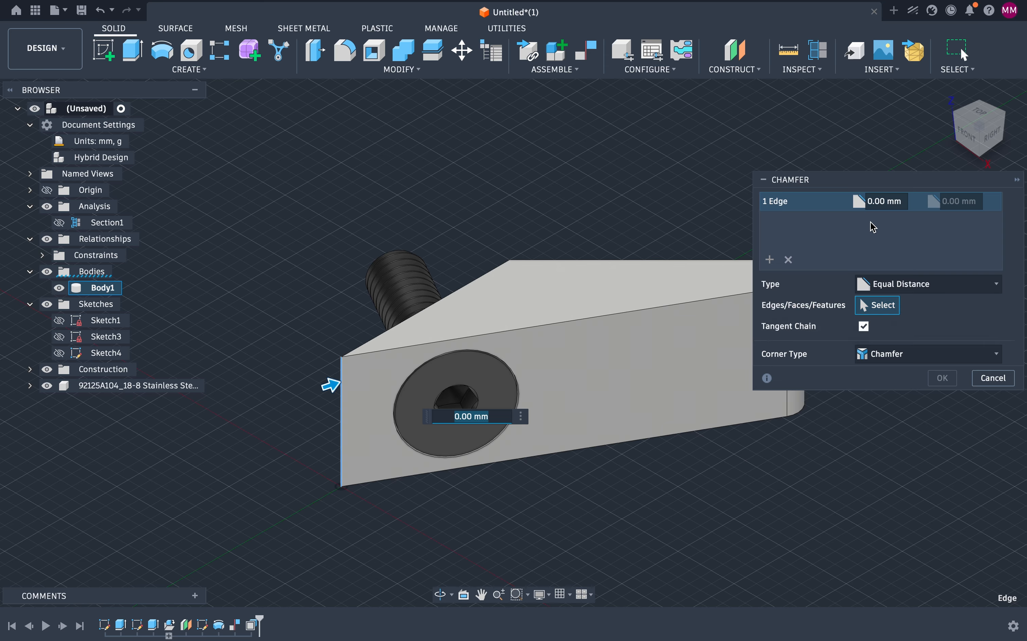
click(878, 201)
text(2)
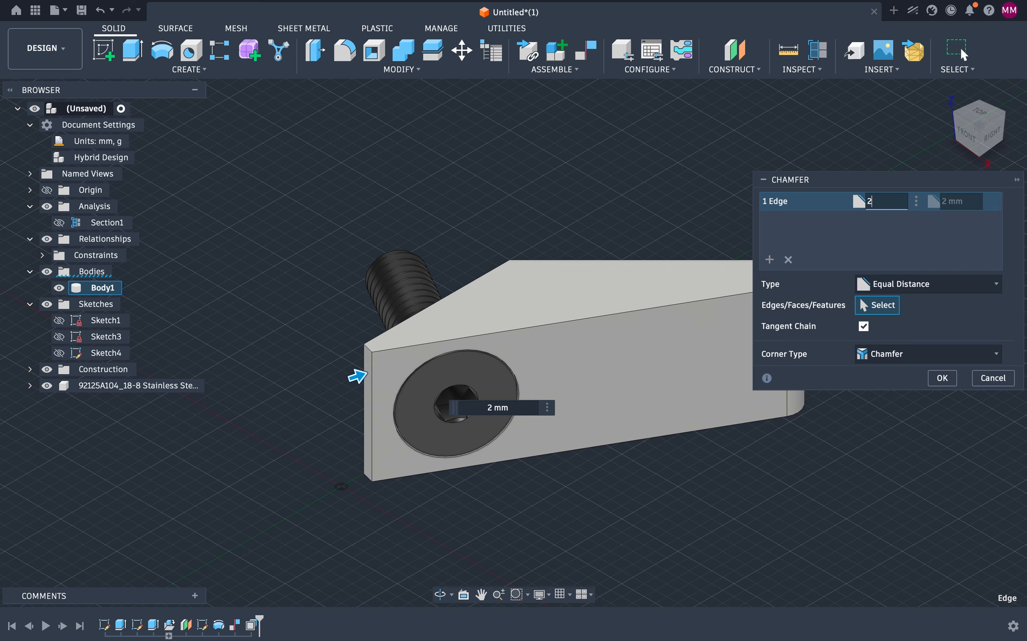
key(BackSpace)
text(1)
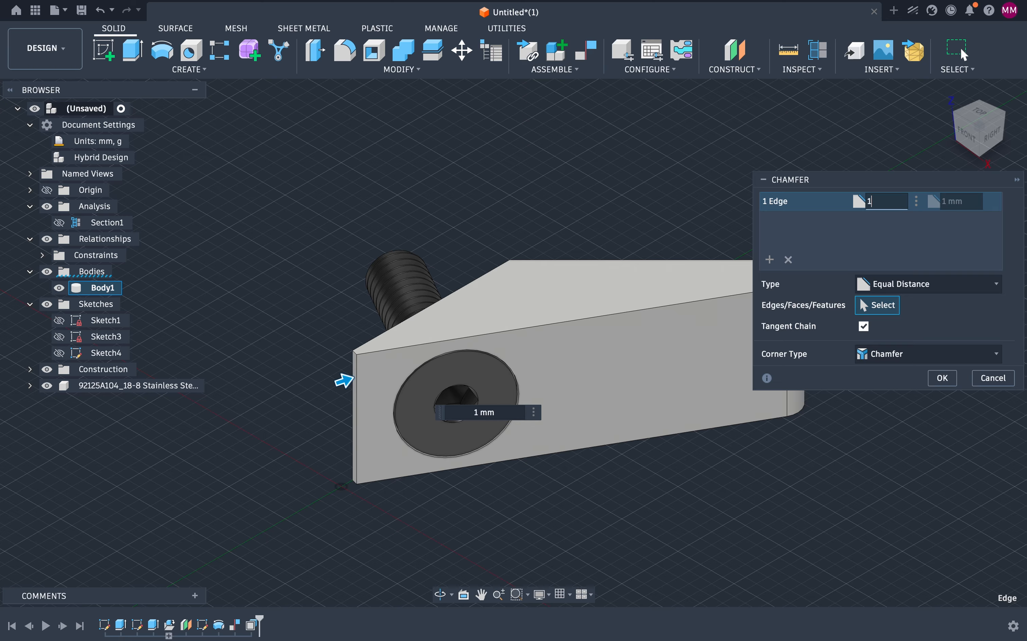